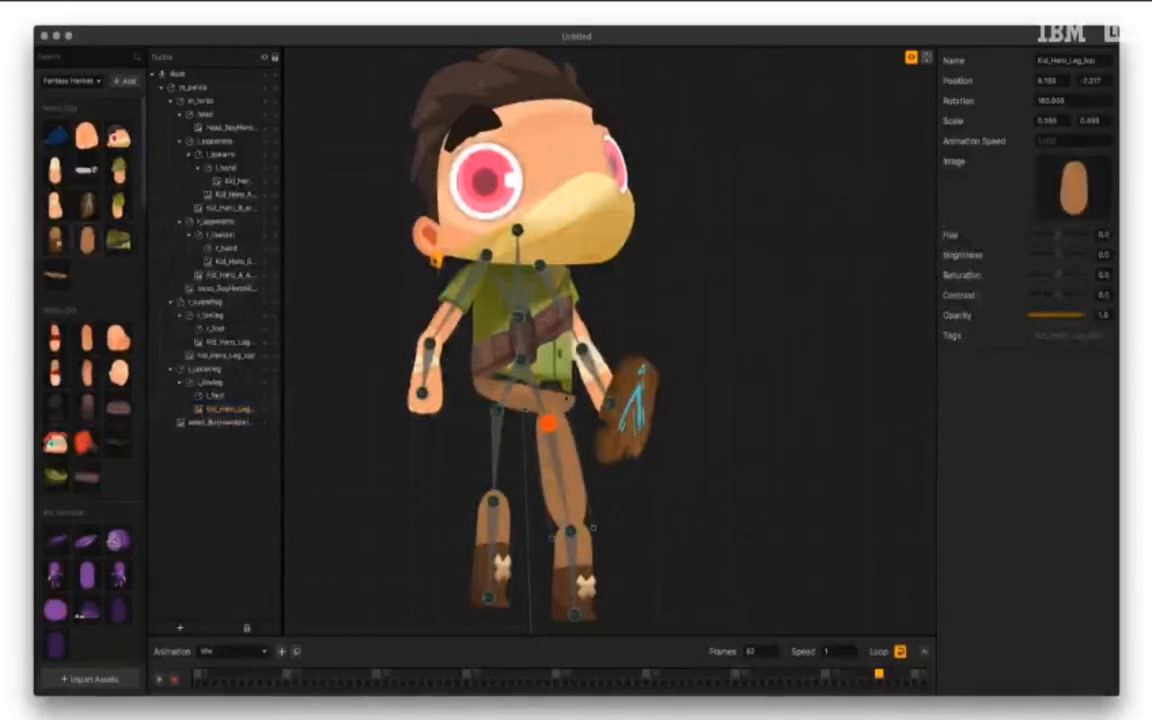
{"action": "left_click_drag", "start_coordinate": [525, 409], "coordinate": [522, 391]}
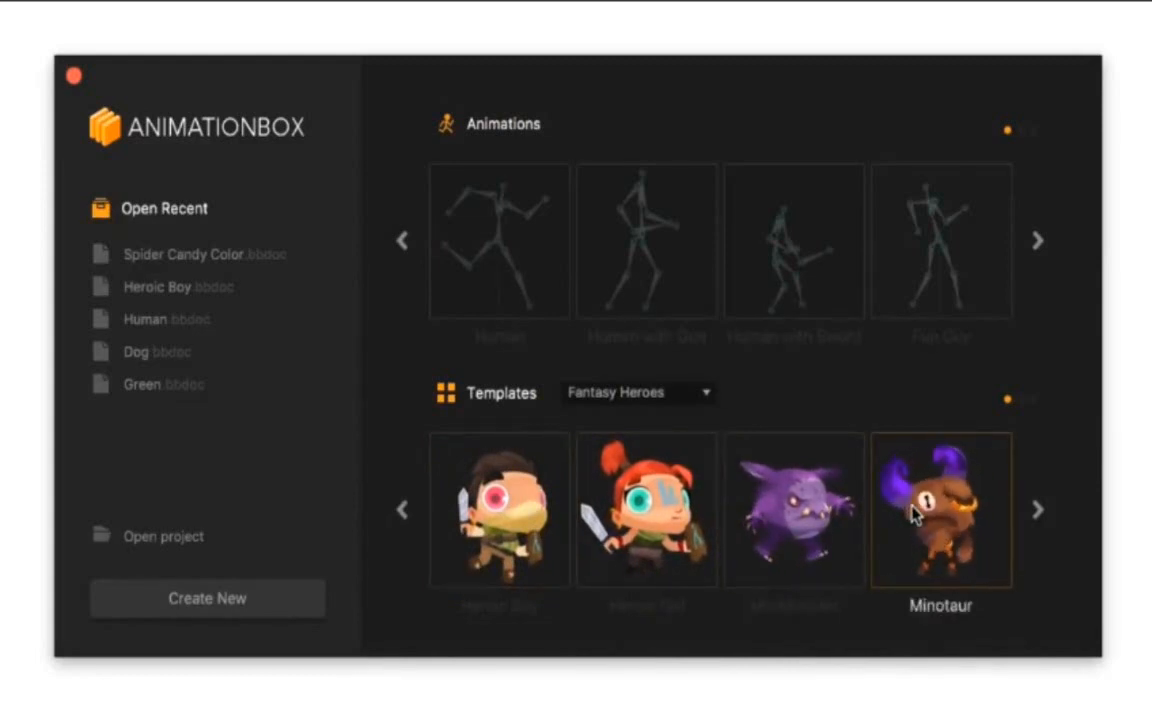
Examine the character templates offered in the Fantasy Heroes, Minimal and Animals categories
{"action": "left_click", "coordinate": [1038, 509]}
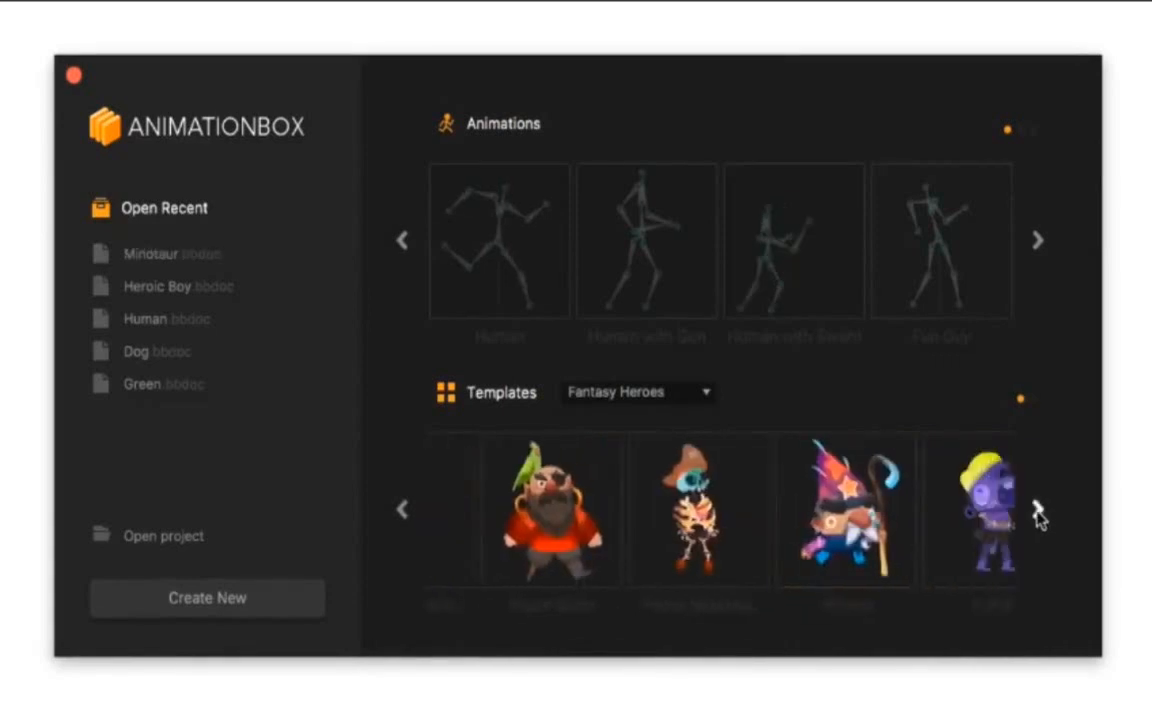
{"action": "left_click", "coordinate": [701, 395]}
{"action": "left_click", "coordinate": [669, 443]}
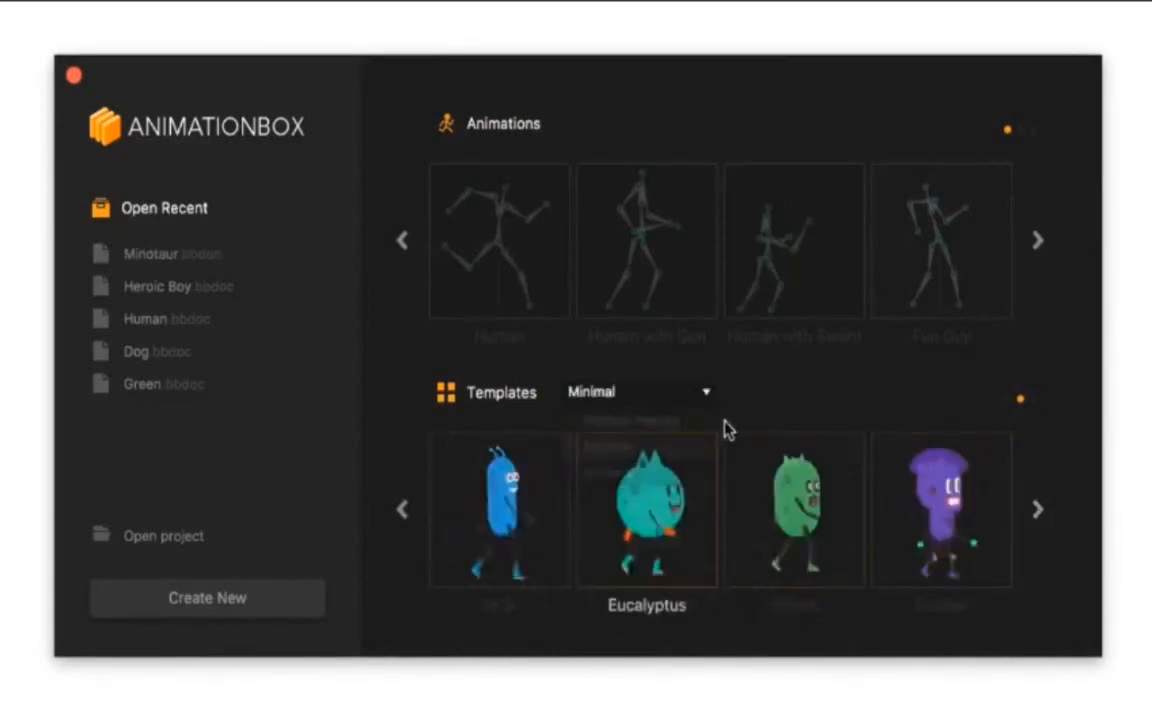
{"action": "left_click", "coordinate": [1037, 509]}
{"action": "left_click", "coordinate": [1037, 509]}
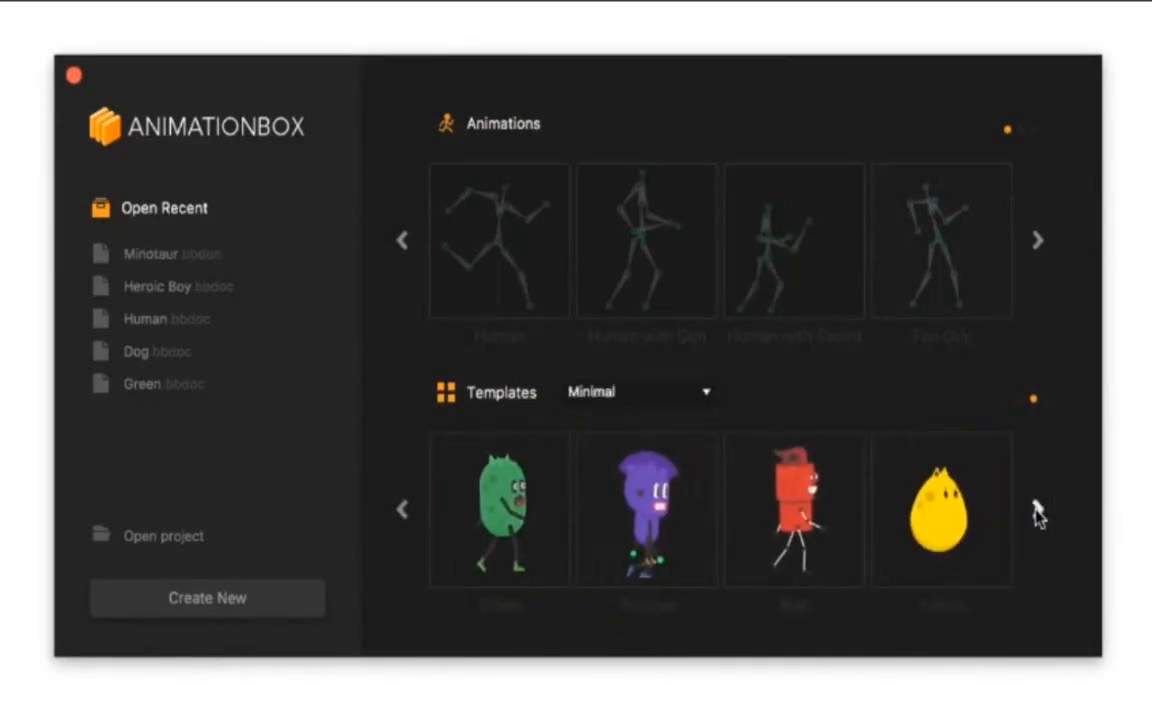
{"action": "left_click", "coordinate": [612, 393]}
{"action": "left_click", "coordinate": [608, 473]}
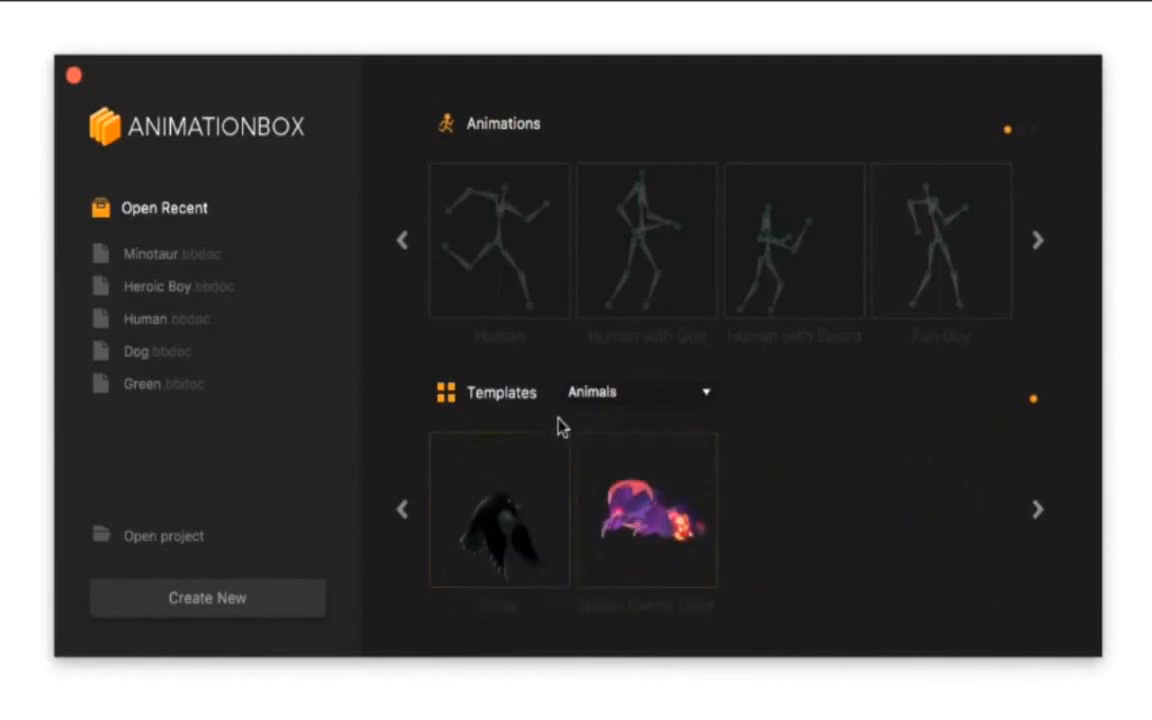
{"action": "left_click", "coordinate": [588, 396]}
{"action": "left_click", "coordinate": [598, 420]}
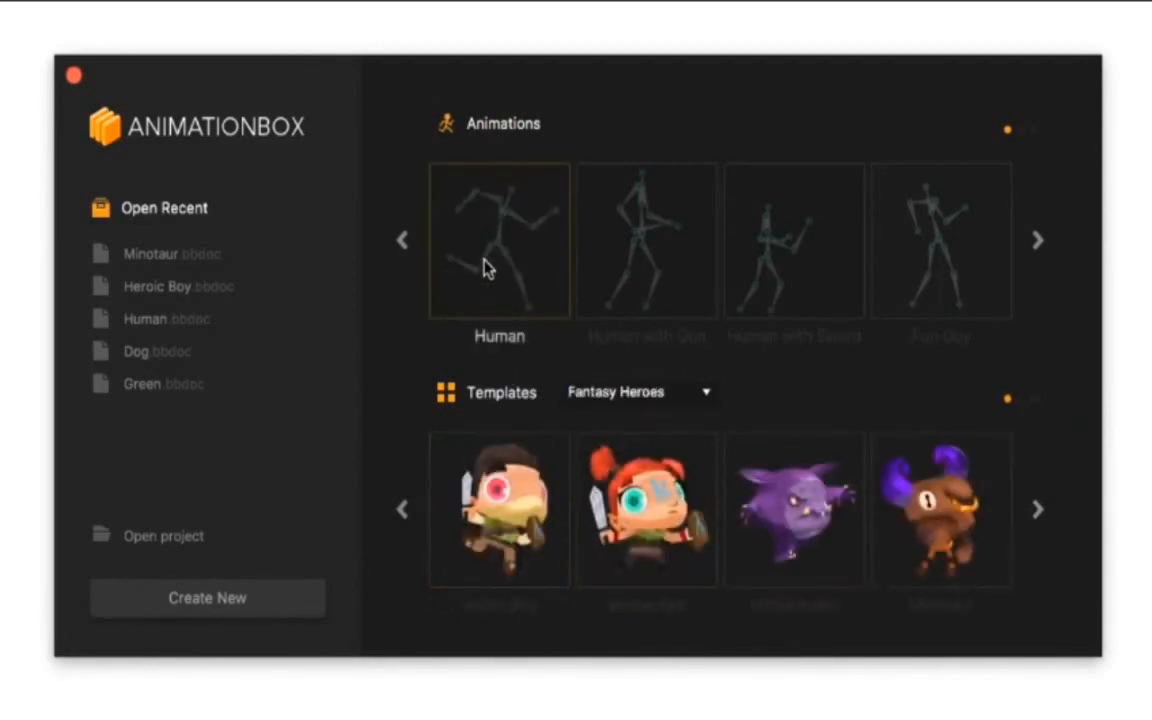
Open the Heroic Girl template from the Fantasy Heroes category and preview its Idle animation
{"action": "left_click", "coordinate": [1037, 242]}
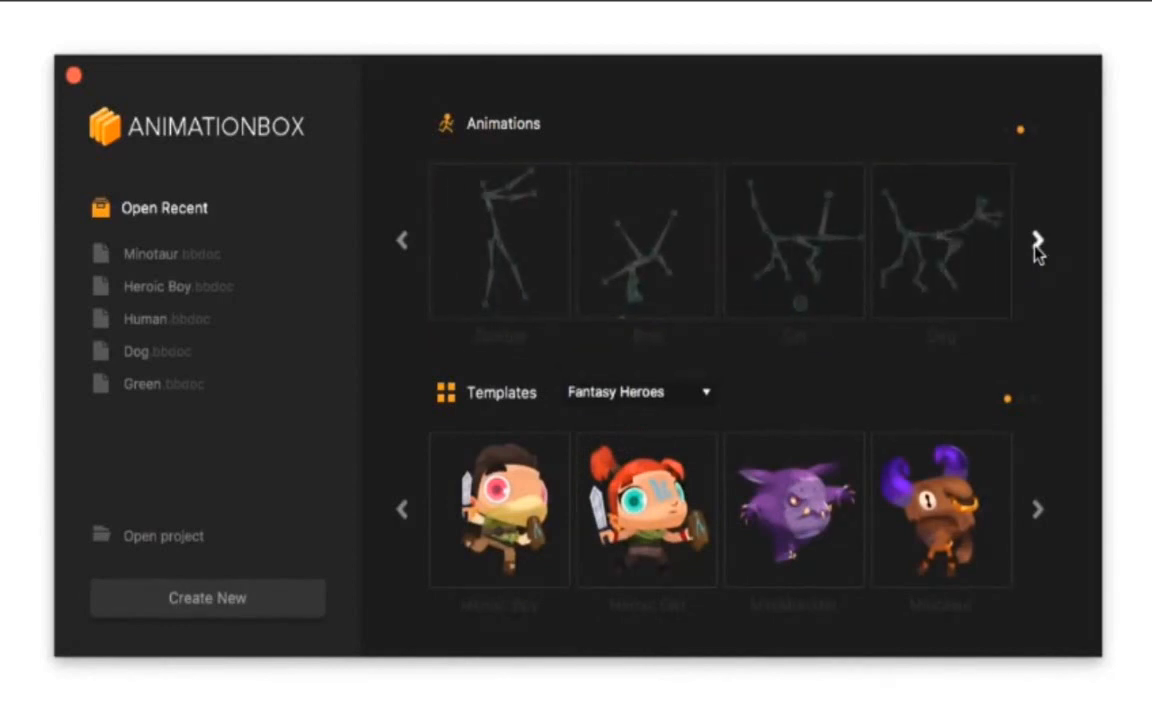
{"action": "left_click", "coordinate": [1037, 242]}
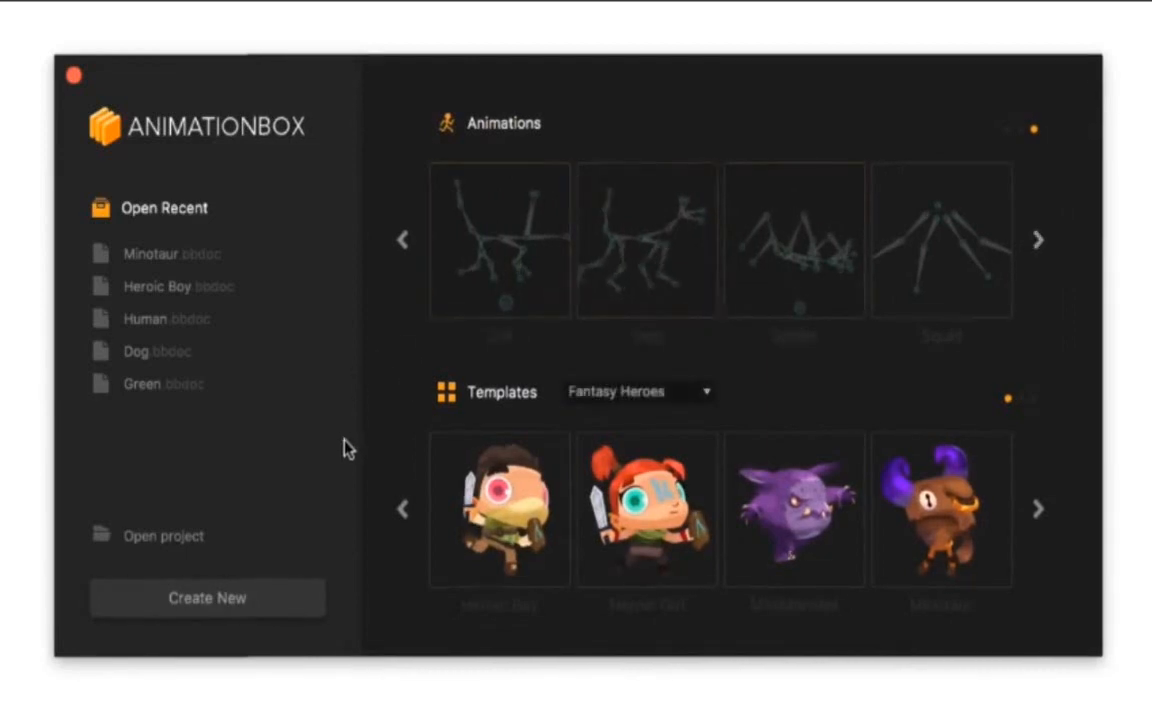
{"action": "left_click", "coordinate": [1039, 510]}
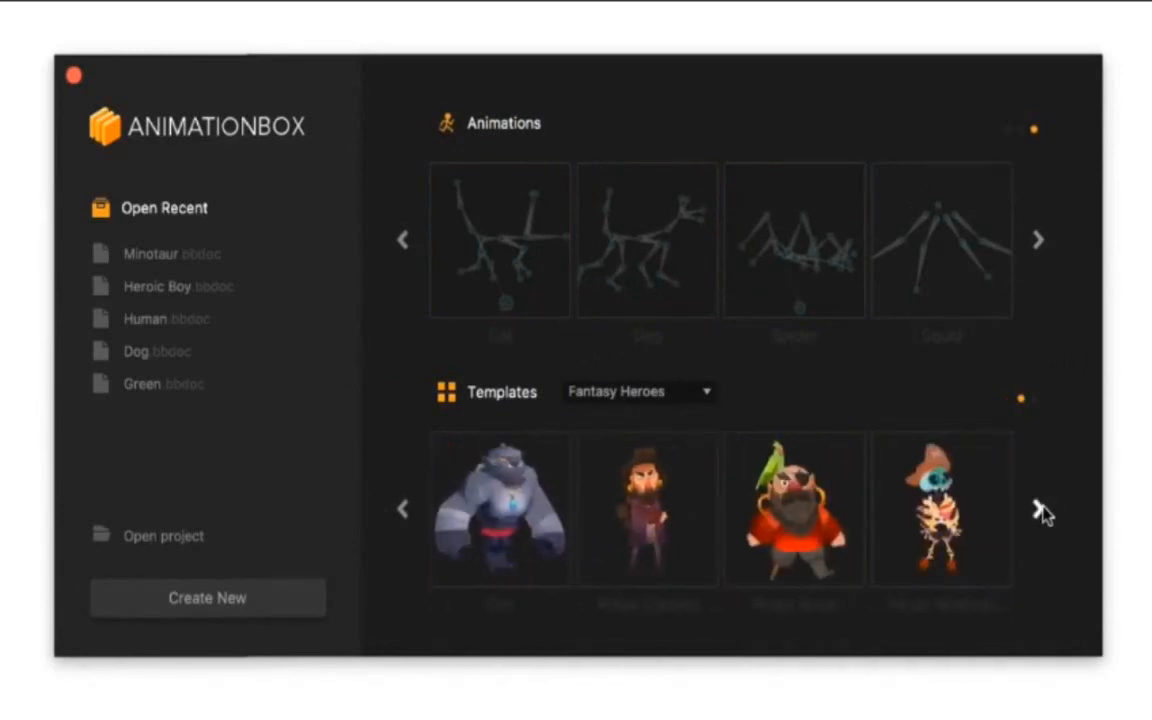
{"action": "left_click", "coordinate": [402, 509]}
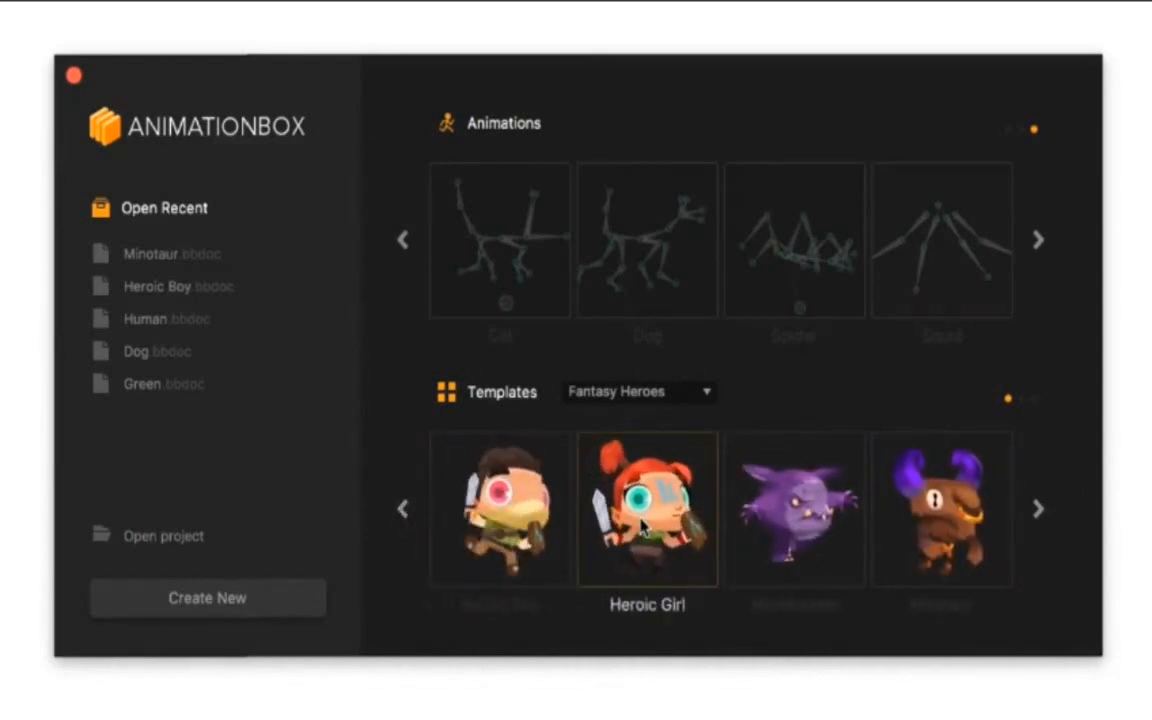
{"action": "double_click", "coordinate": [643, 528]}
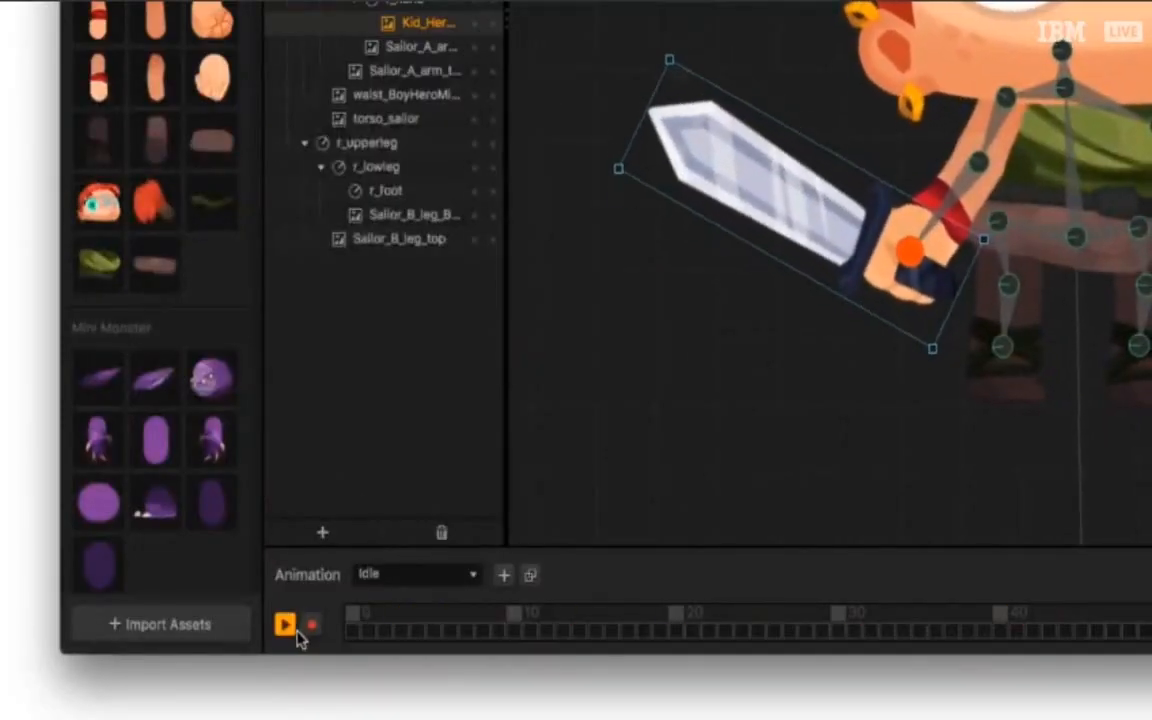
{"action": "left_click", "coordinate": [287, 634]}
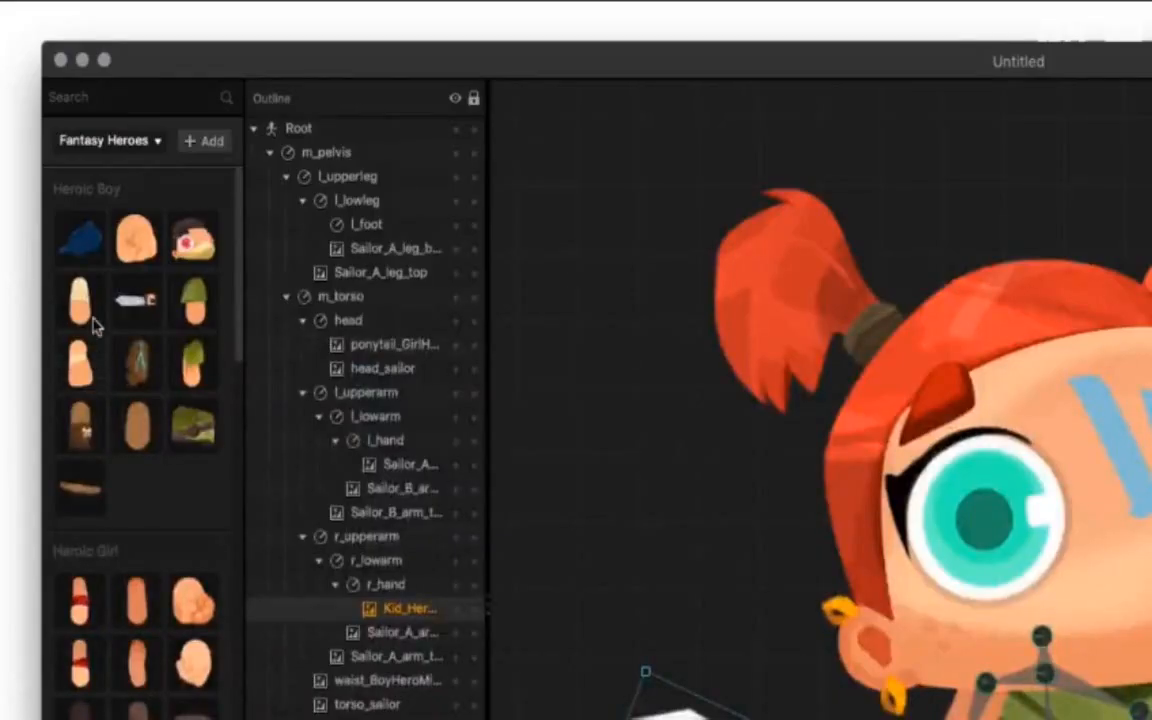
Examine the character parts available in the Fantasy Heroes asset library
{"action": "left_click", "coordinate": [105, 145]}
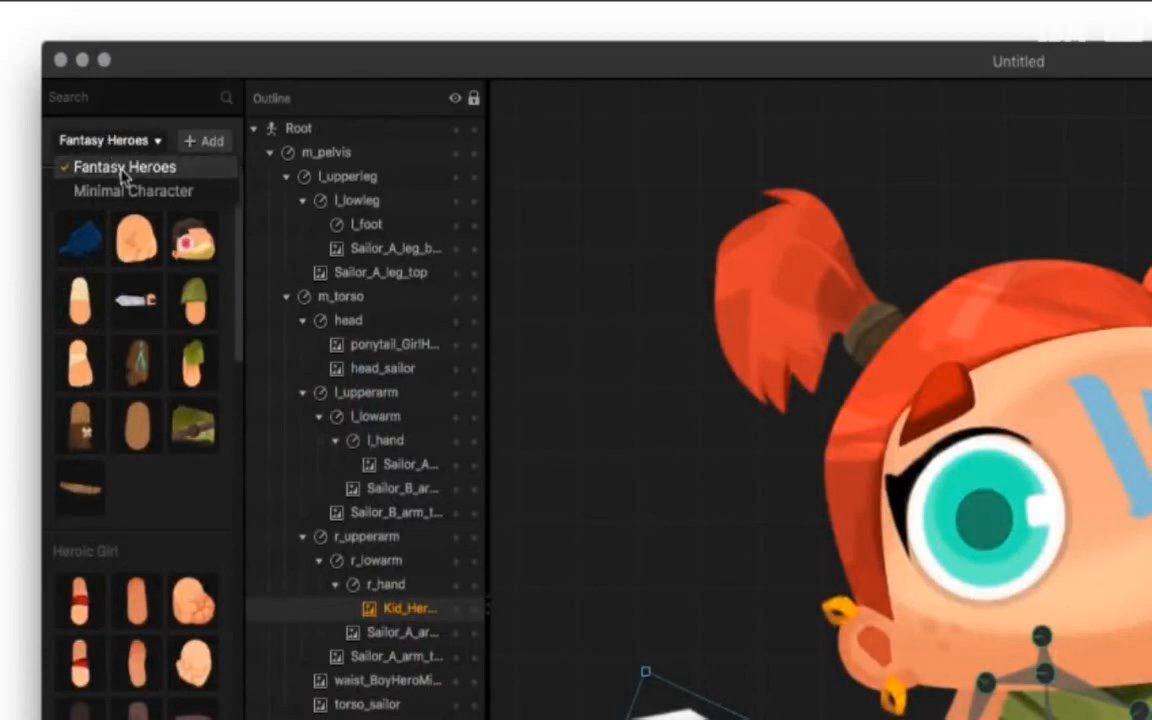
{"action": "left_click", "coordinate": [120, 172]}
{"action": "scroll", "coordinate": [147, 419], "scroll_direction": "down", "scroll_amount": 10}
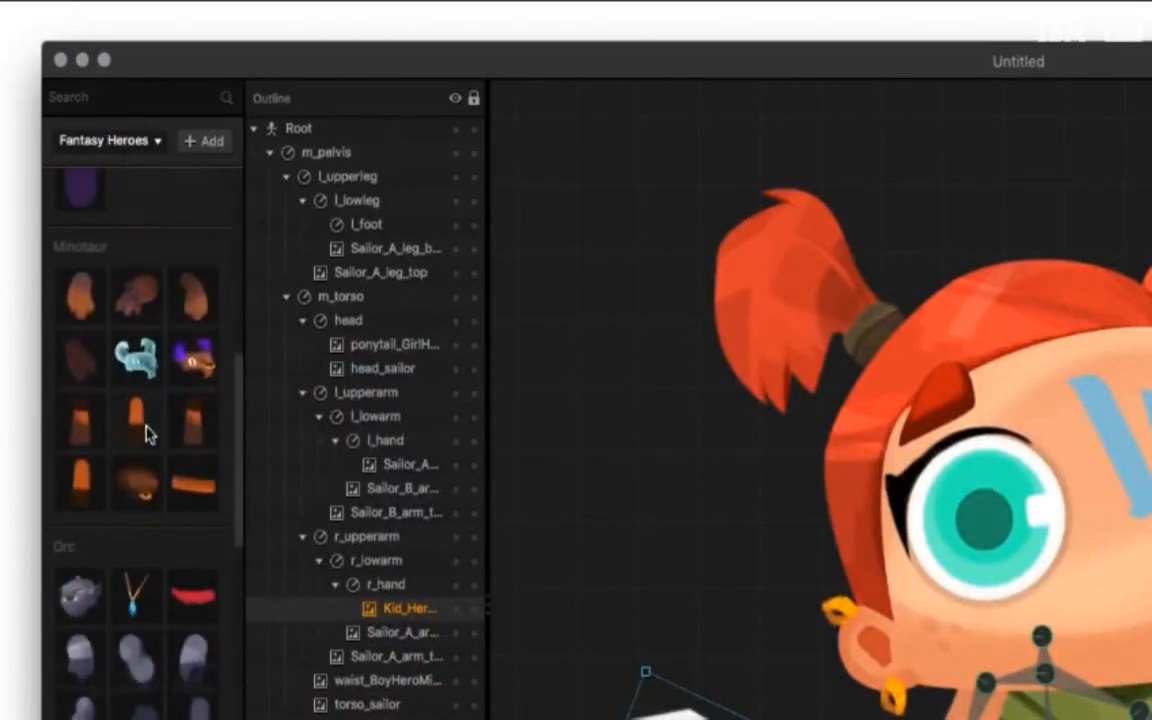
{"action": "scroll", "coordinate": [147, 438], "scroll_direction": "down", "scroll_amount": 4}
{"action": "scroll", "coordinate": [147, 442], "scroll_direction": "down", "scroll_amount": 6}
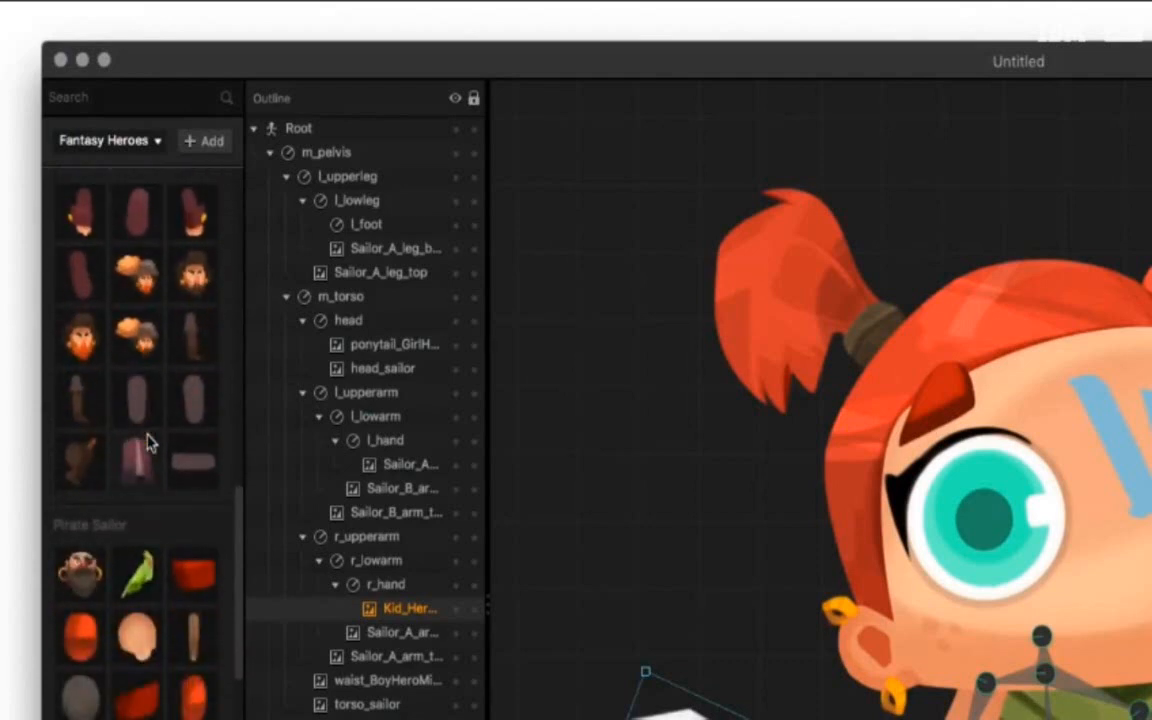
{"action": "scroll", "coordinate": [147, 442], "scroll_direction": "up", "scroll_amount": 20}
Examine the arms, body, eyes, mouths and top parts in the Minimal Character asset library
{"action": "left_click", "coordinate": [110, 141]}
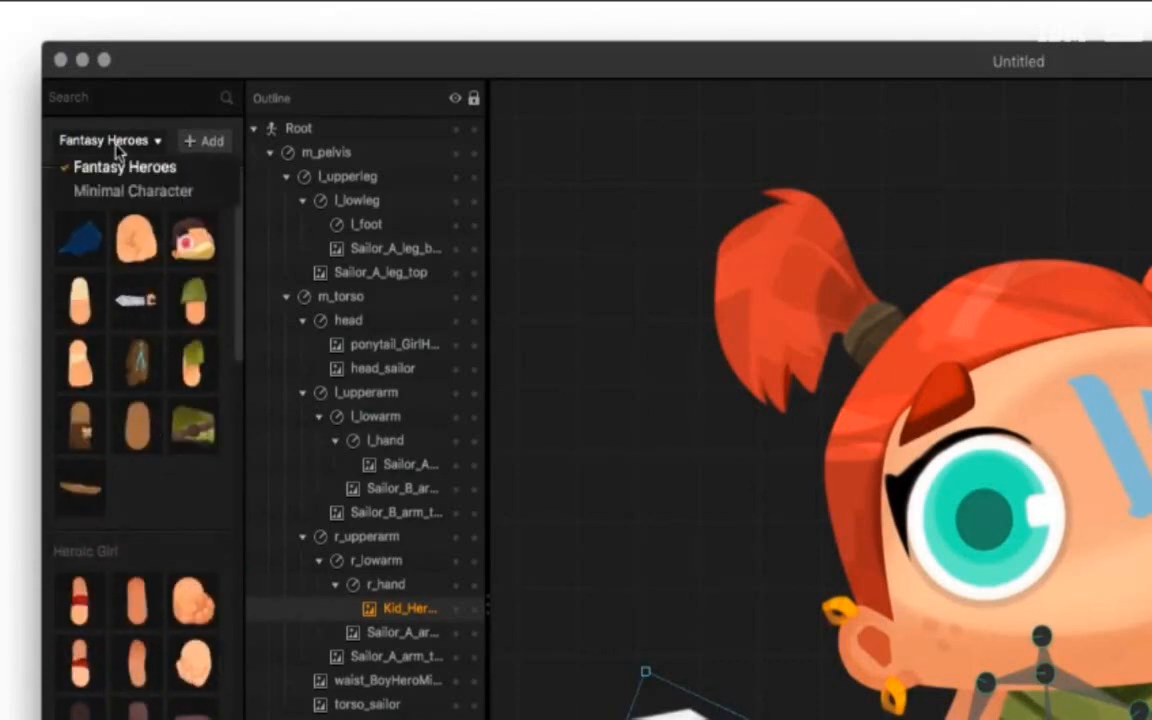
{"action": "left_click", "coordinate": [127, 192]}
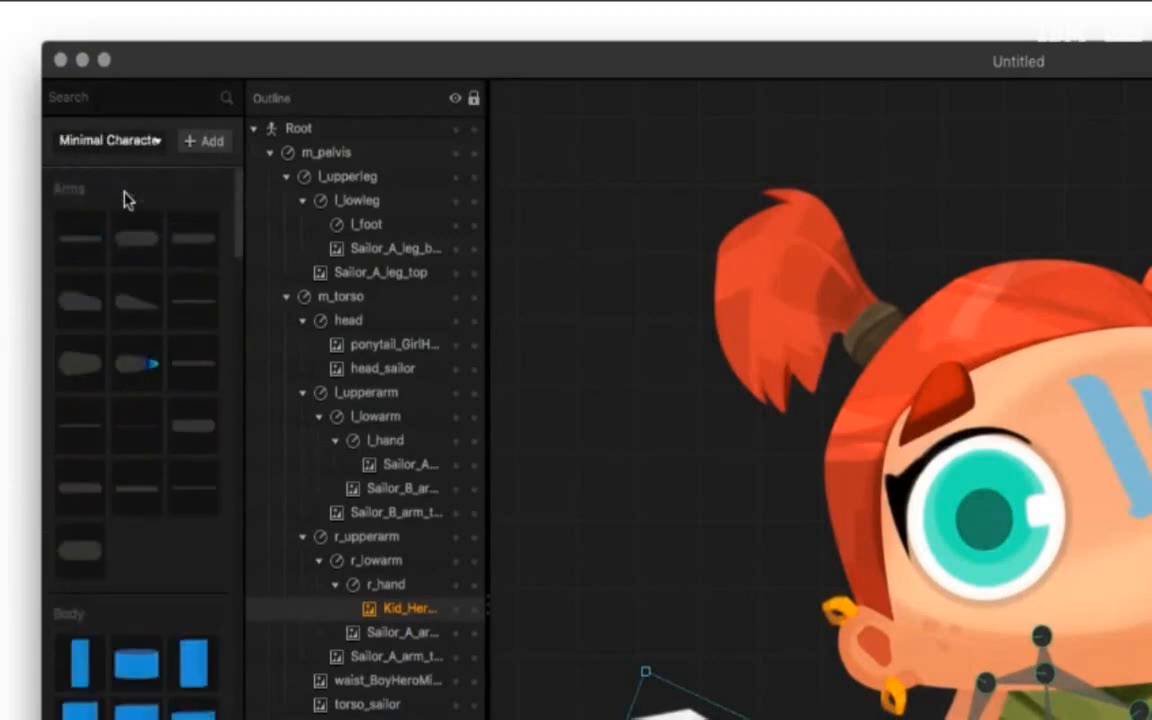
{"action": "scroll", "coordinate": [134, 314], "scroll_direction": "down", "scroll_amount": 20}
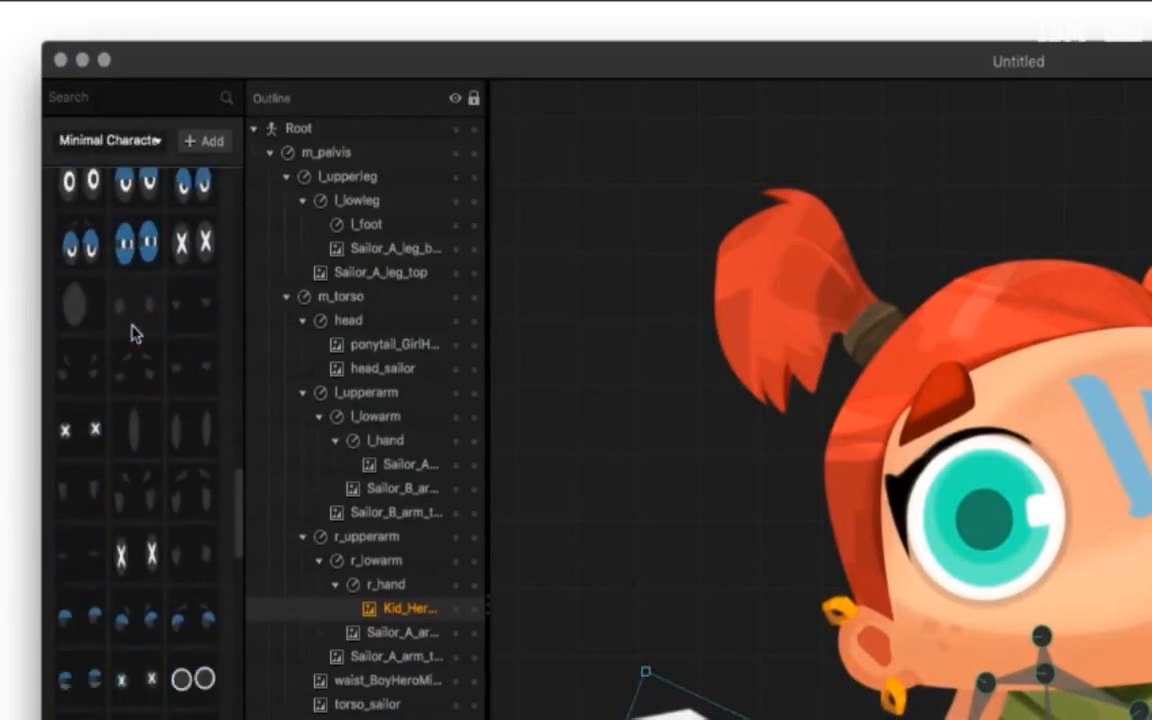
{"action": "scroll", "coordinate": [134, 334], "scroll_direction": "down", "scroll_amount": 20}
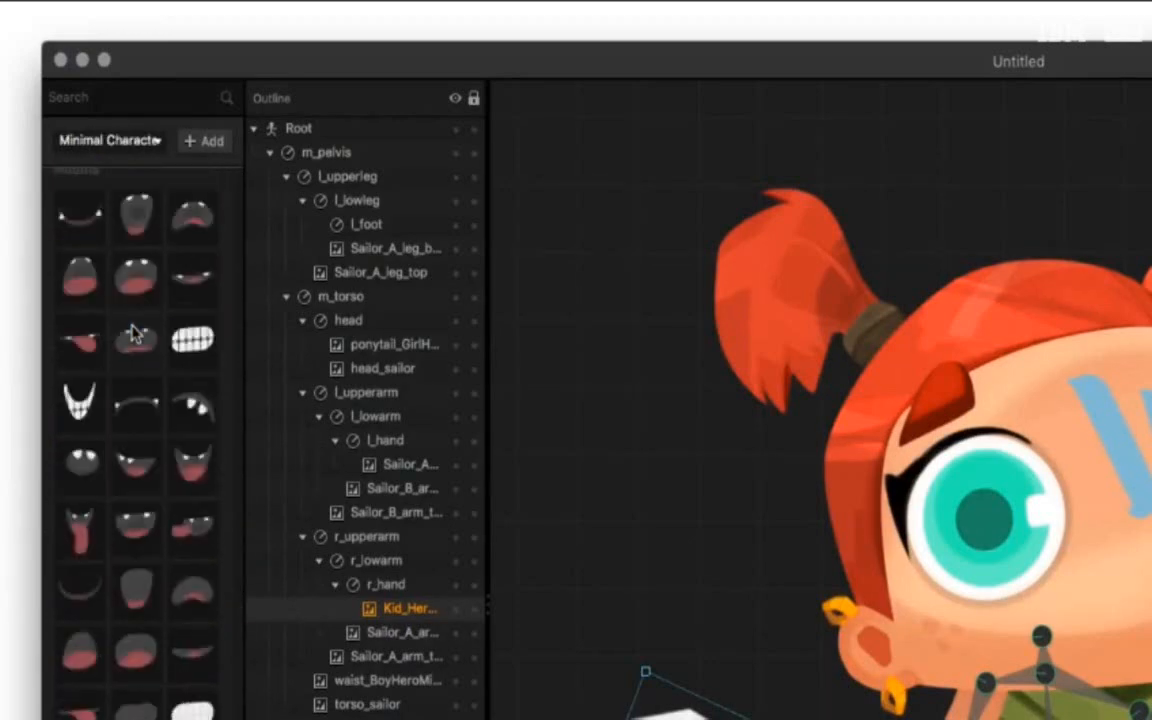
{"action": "scroll", "coordinate": [134, 334], "scroll_direction": "down", "scroll_amount": 5}
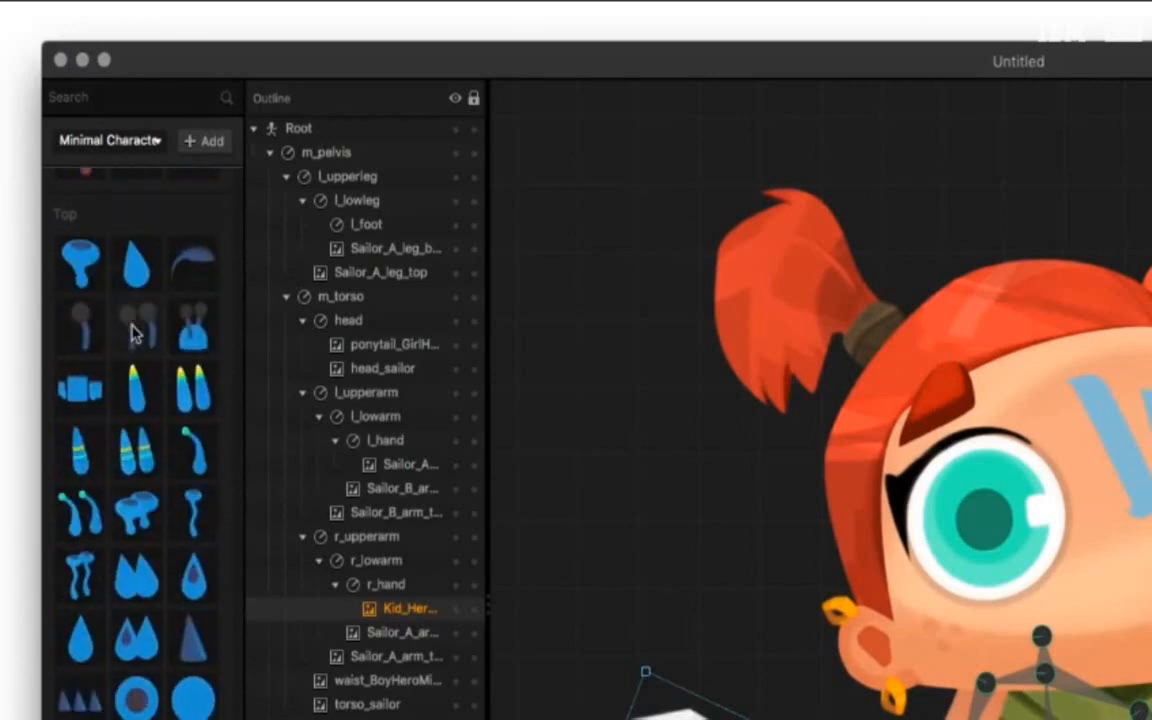
{"action": "scroll", "coordinate": [134, 334], "scroll_direction": "up", "scroll_amount": 8}
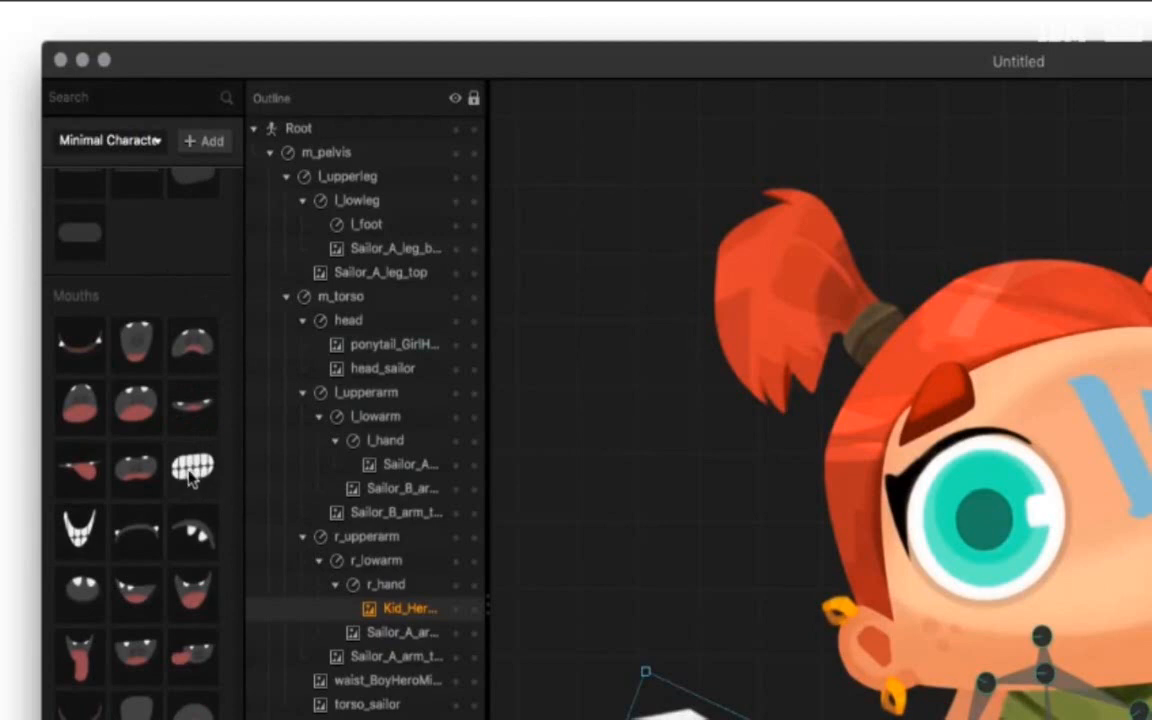
{"action": "scroll", "coordinate": [185, 478], "scroll_direction": "up", "scroll_amount": 20}
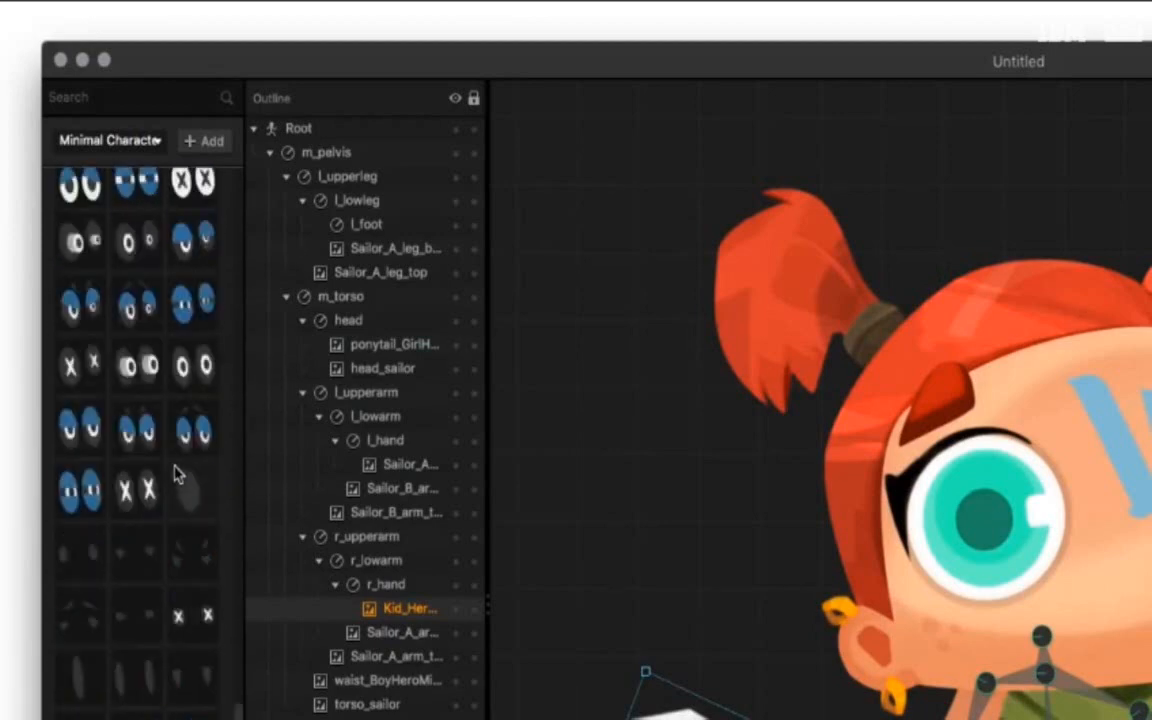
{"action": "scroll", "coordinate": [175, 476], "scroll_direction": "up", "scroll_amount": 20}
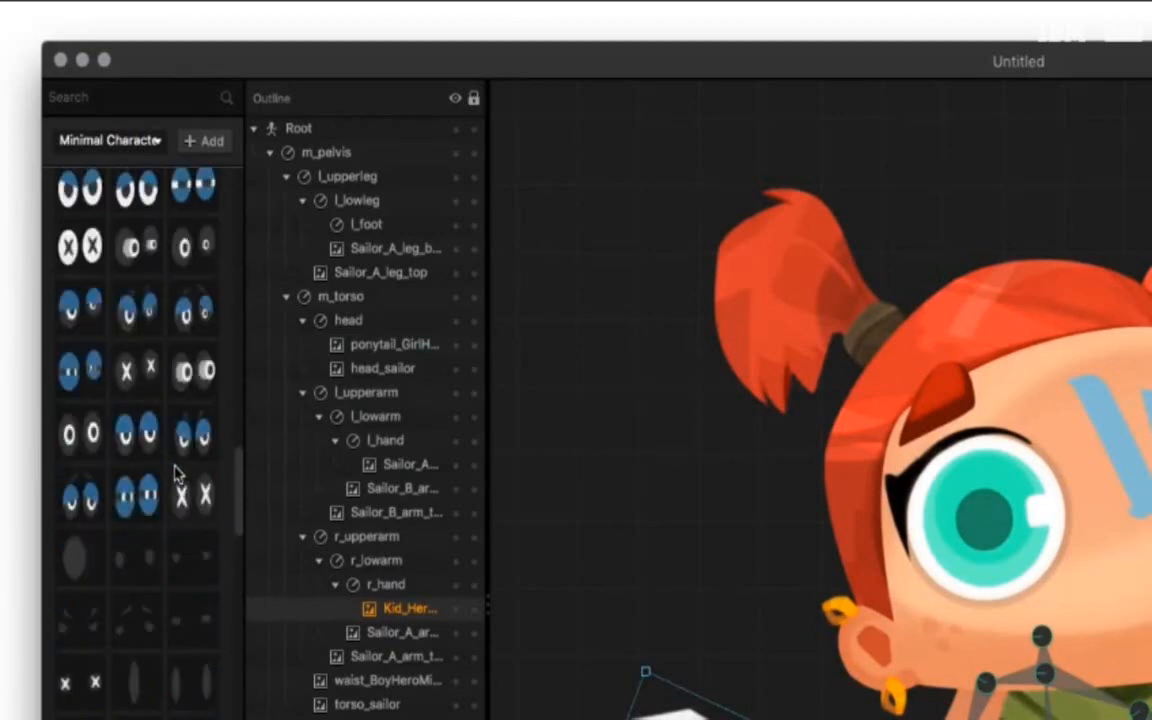
{"action": "scroll", "coordinate": [175, 476], "scroll_direction": "up", "scroll_amount": 20}
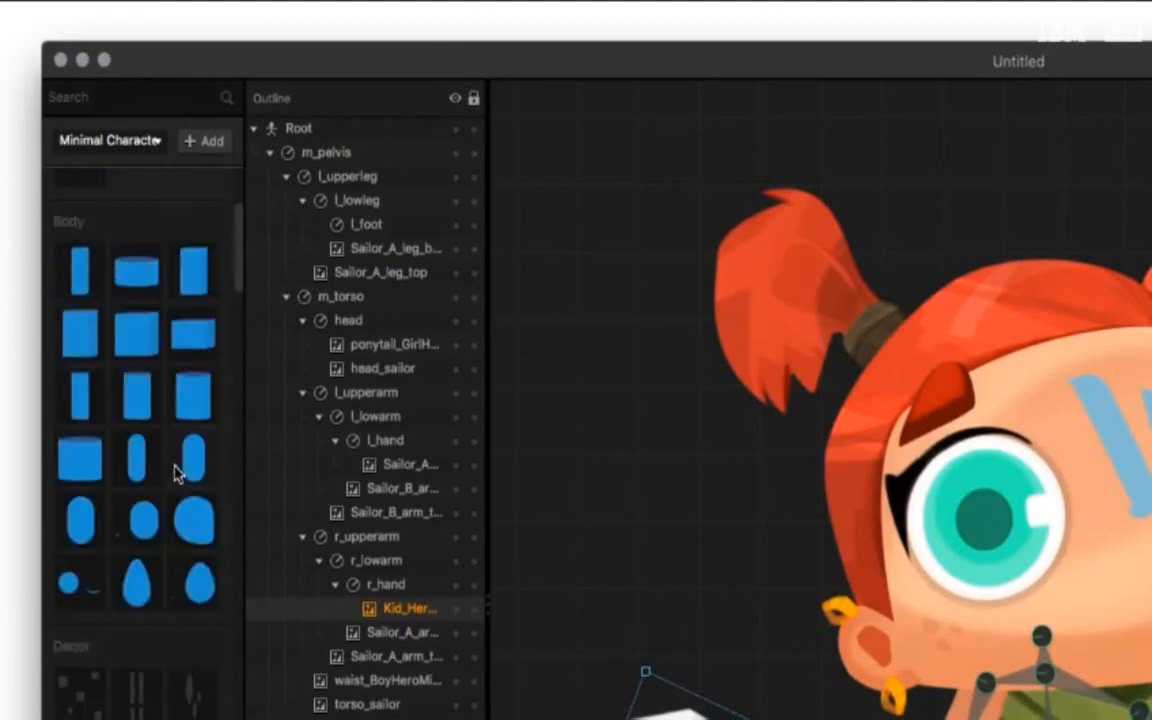
{"action": "scroll", "coordinate": [175, 476], "scroll_direction": "up", "scroll_amount": 5}
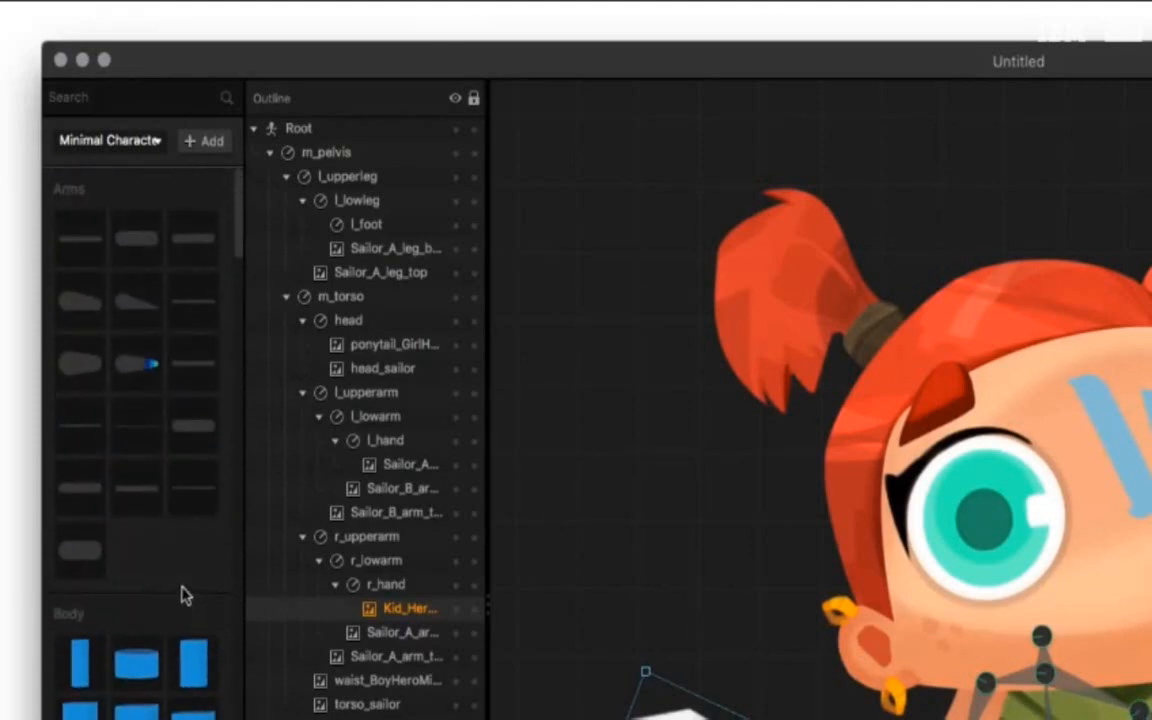
Add a new asset library named Personal
{"action": "left_click", "coordinate": [188, 143]}
{"action": "type", "text": "Personal"}
{"action": "key", "text": "Return"}
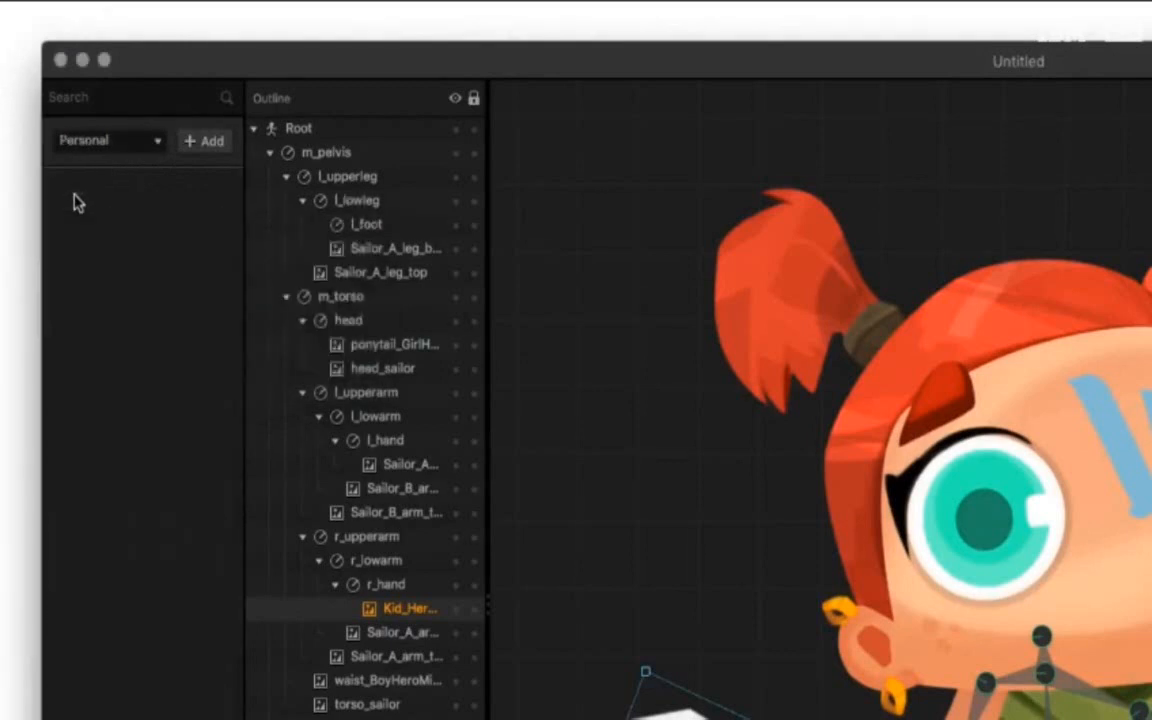
{"action": "left_click", "coordinate": [82, 140]}
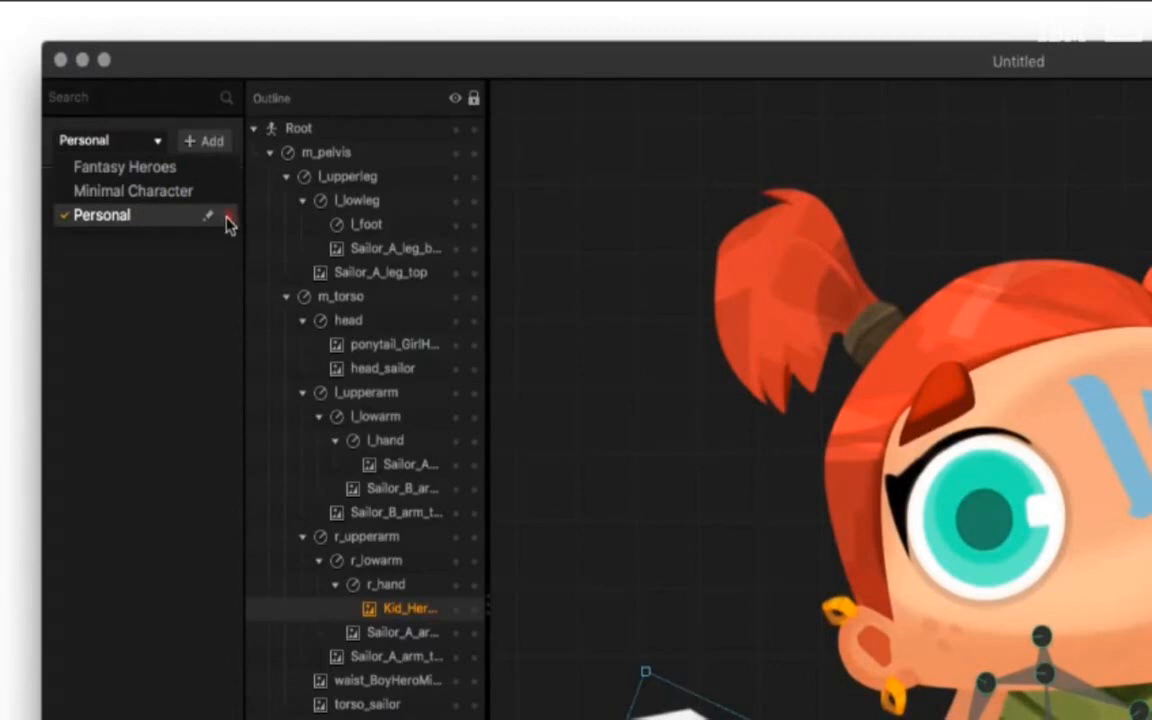
{"action": "left_click", "coordinate": [195, 239]}
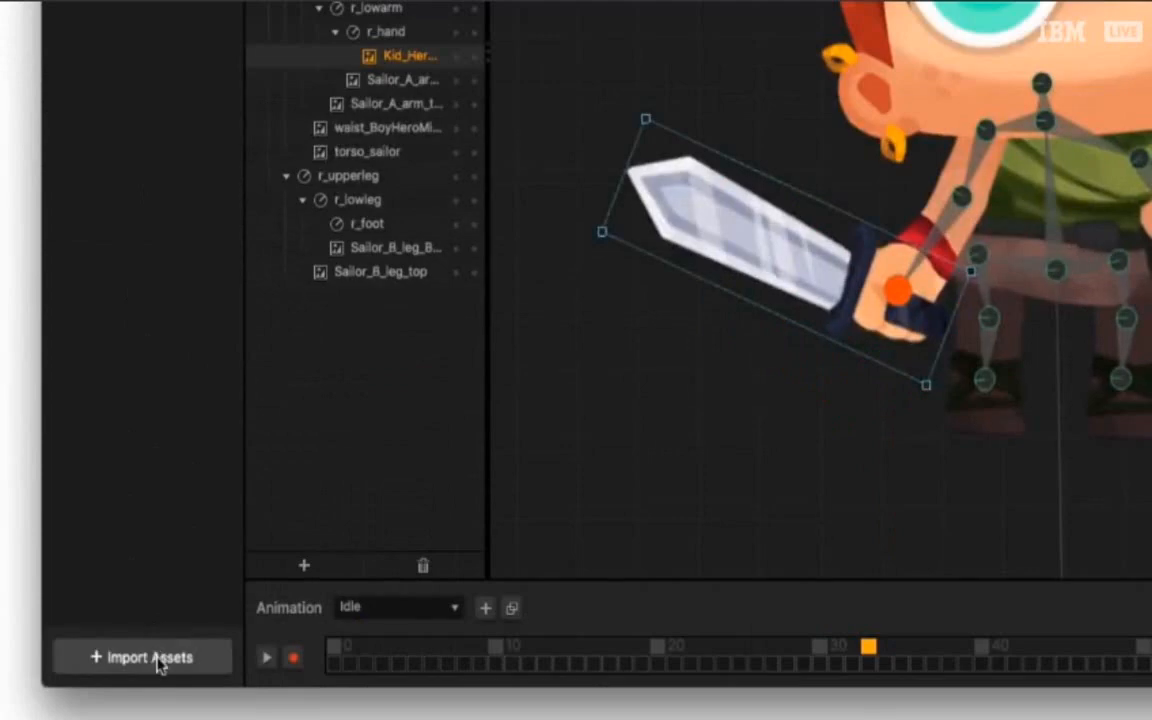
Import all sprites from PTModelSprite_ID1043.png through PTModelSprite_ID3548.png in the images folder into the Personal library and look through them
{"action": "left_click", "coordinate": [150, 658]}
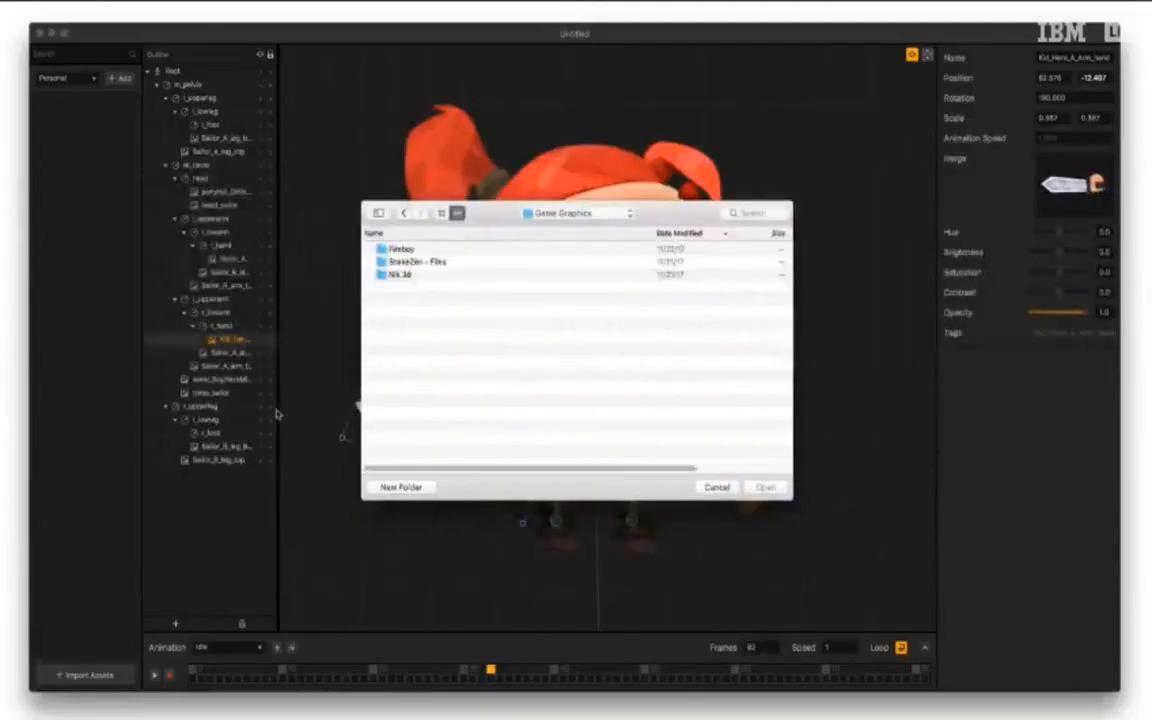
{"action": "double_click", "coordinate": [402, 250]}
{"action": "double_click", "coordinate": [405, 262]}
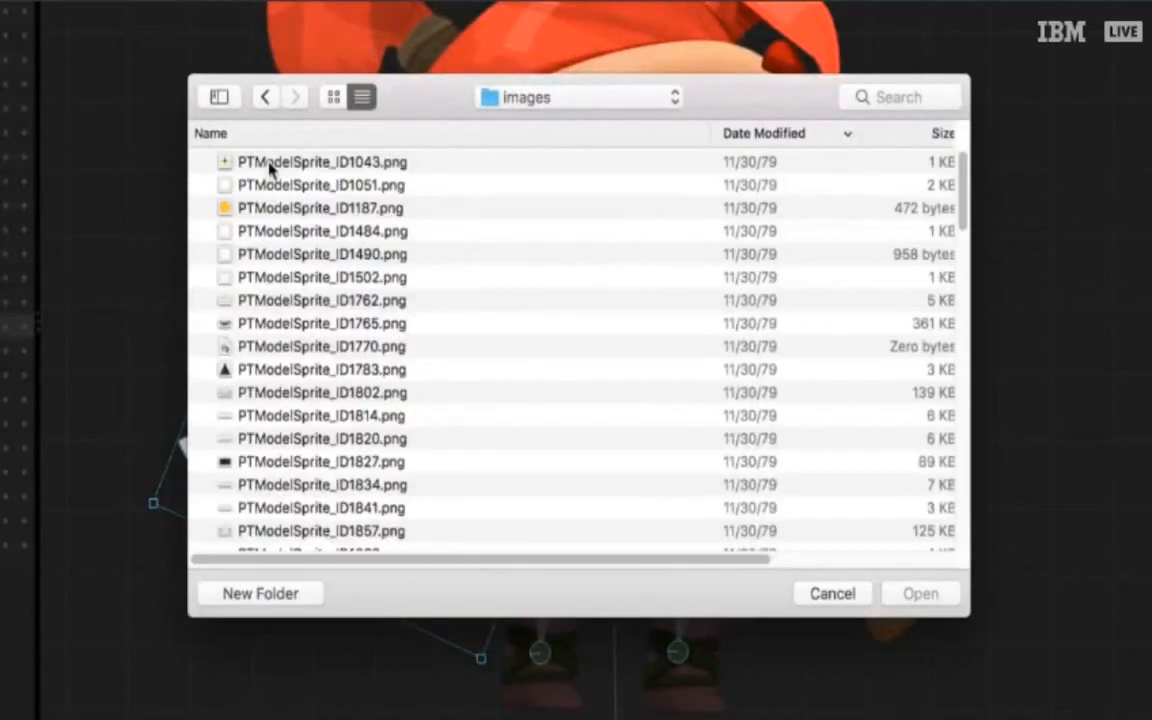
{"action": "left_click", "coordinate": [270, 166]}
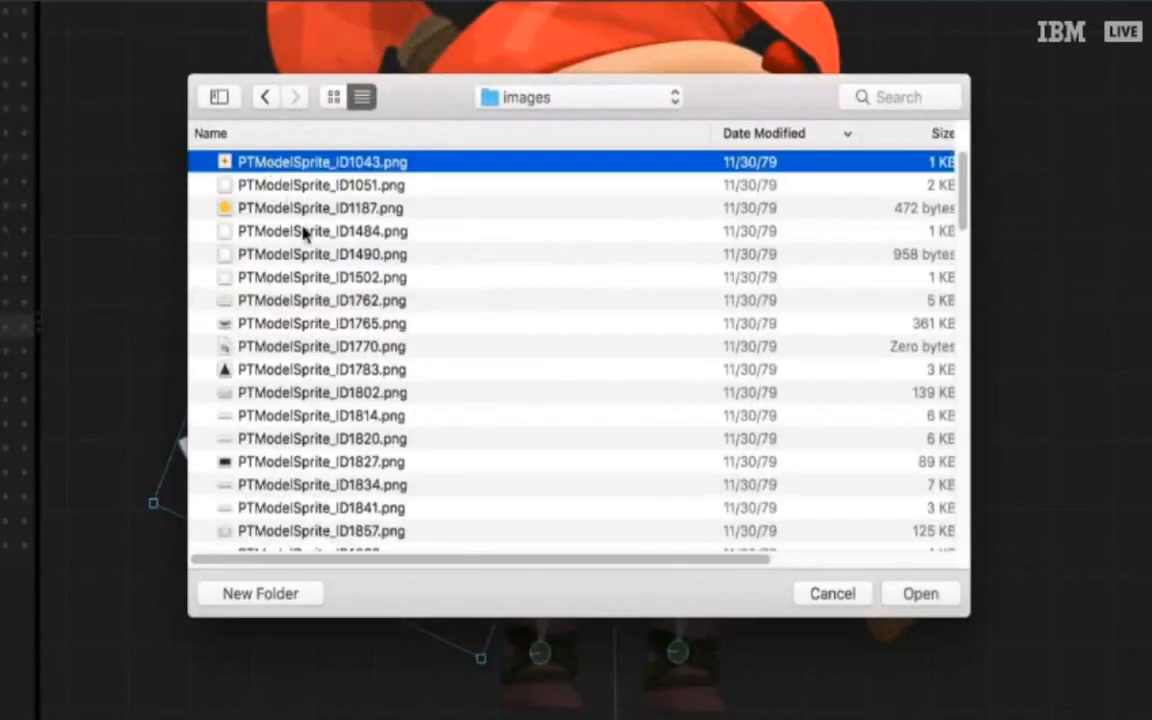
{"action": "scroll", "coordinate": [315, 280], "scroll_direction": "down", "scroll_amount": 10}
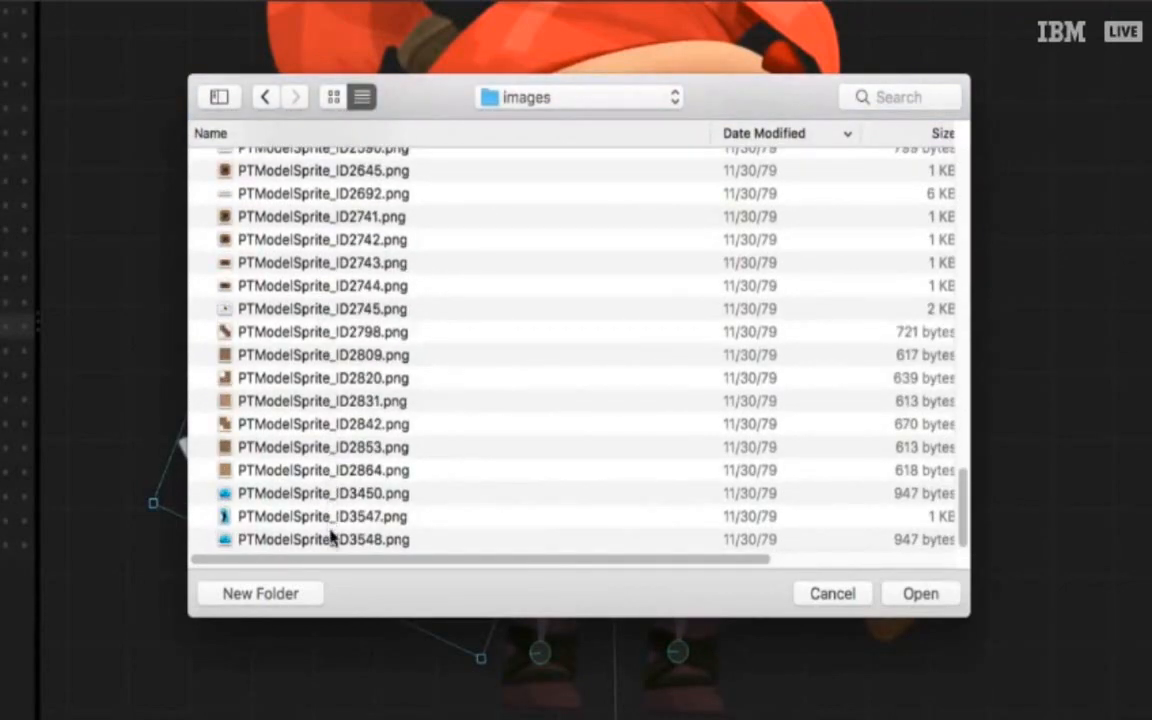
{"action": "left_click", "coordinate": [333, 538], "text": "shift"}
{"action": "left_click", "coordinate": [905, 593]}
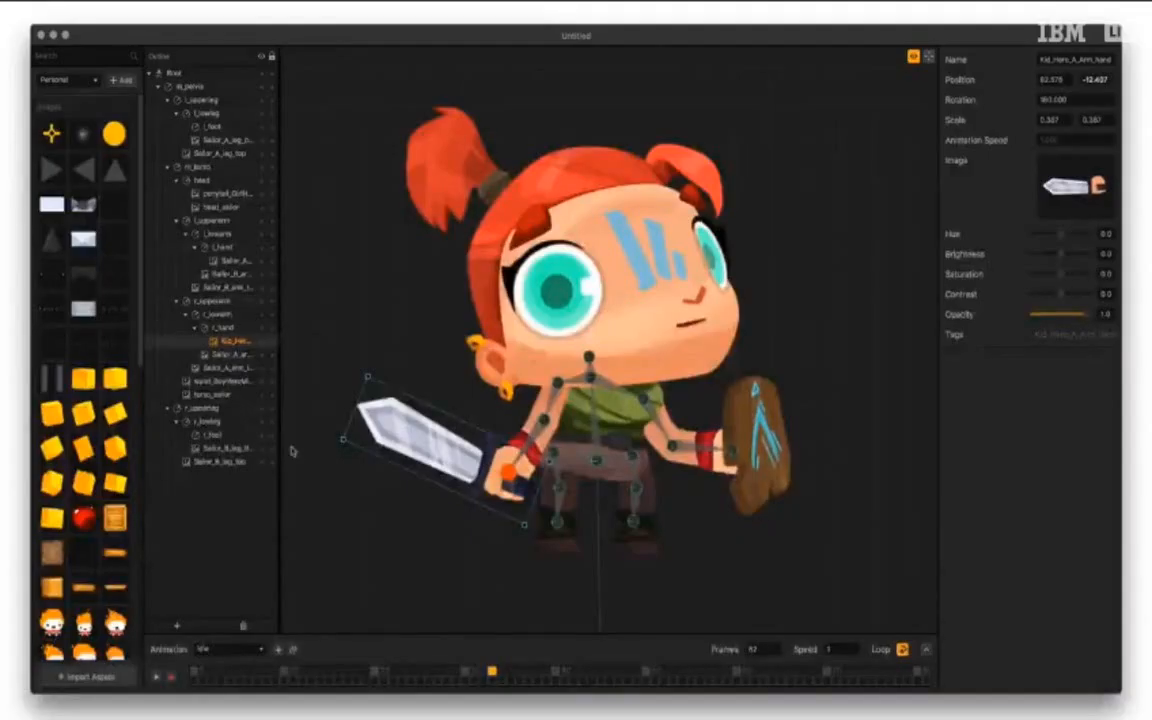
{"action": "scroll", "coordinate": [61, 393], "scroll_direction": "down", "scroll_amount": 10}
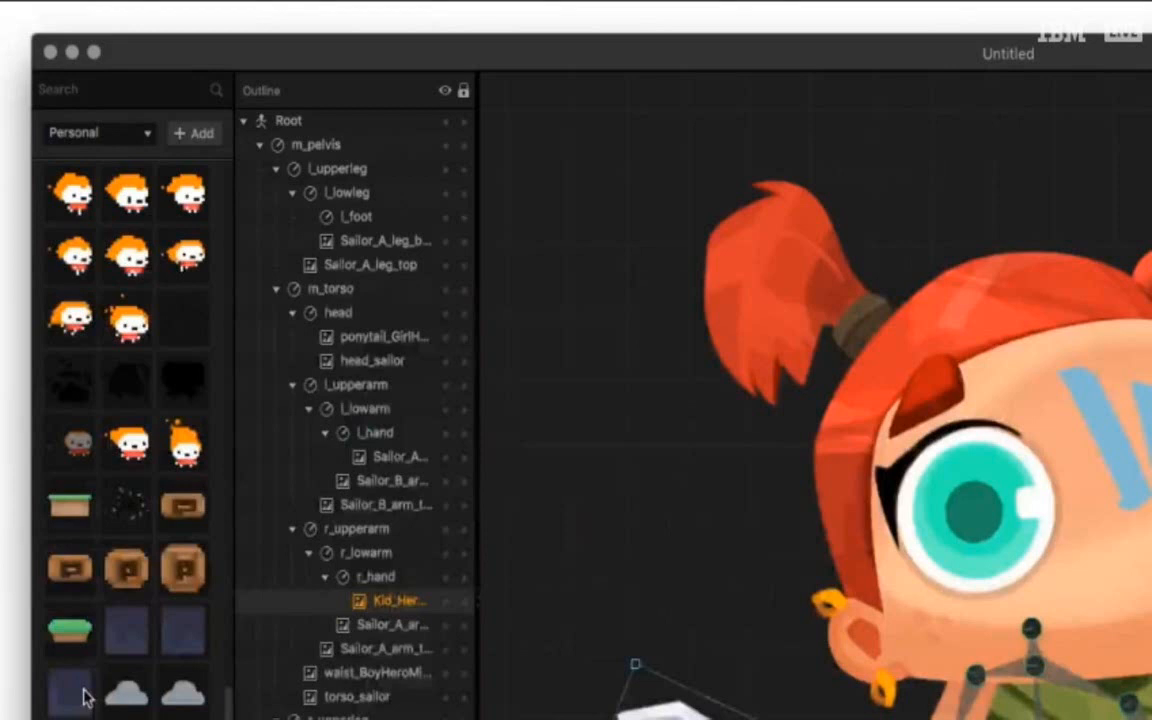
{"action": "scroll", "coordinate": [61, 395], "scroll_direction": "up", "scroll_amount": 10}
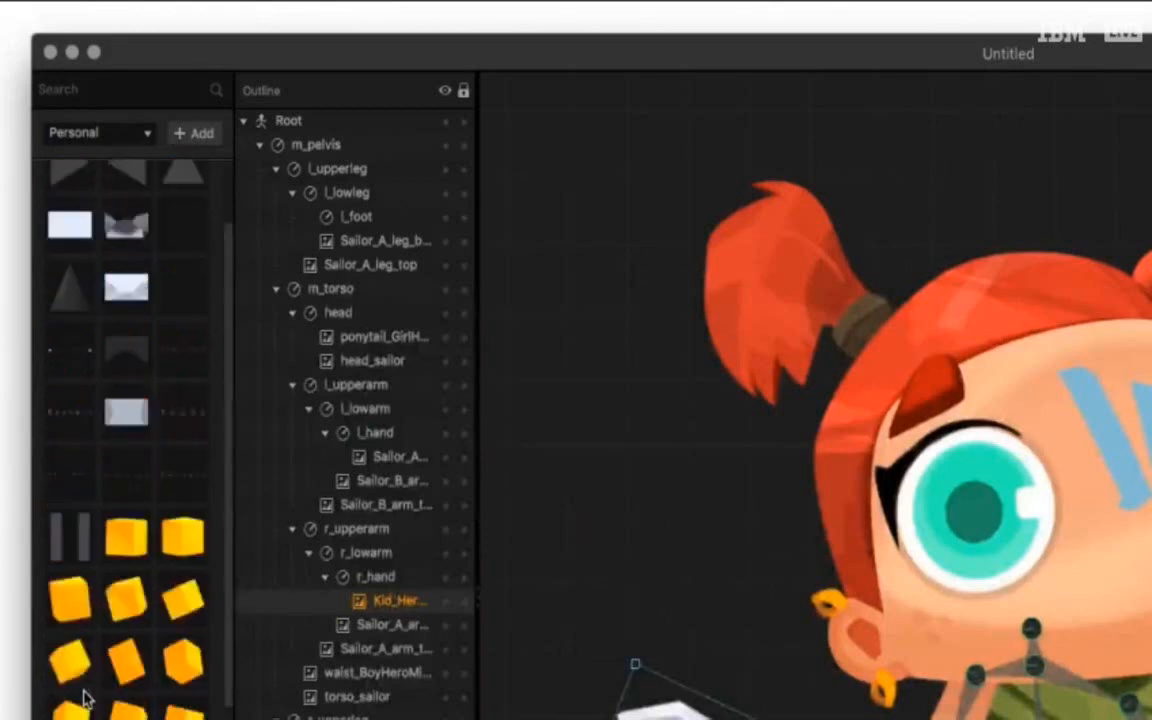
Delete the Personal asset library
{"action": "scroll", "coordinate": [87, 694], "scroll_direction": "up", "scroll_amount": 3}
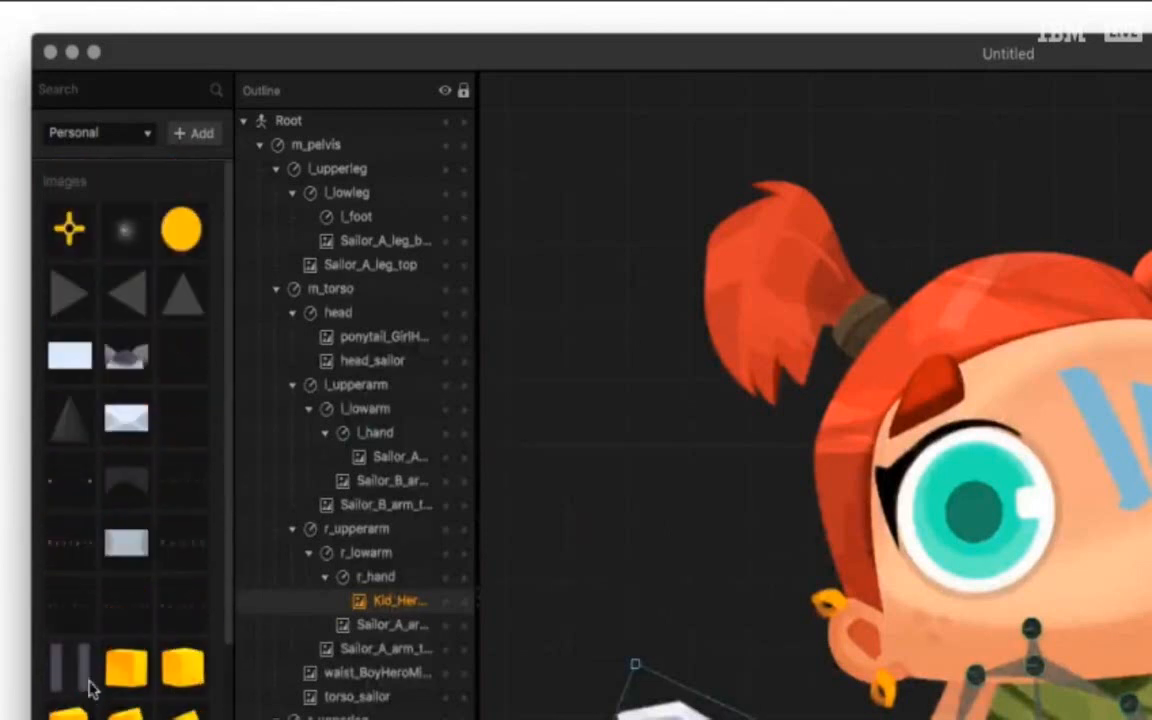
{"action": "left_click", "coordinate": [121, 135]}
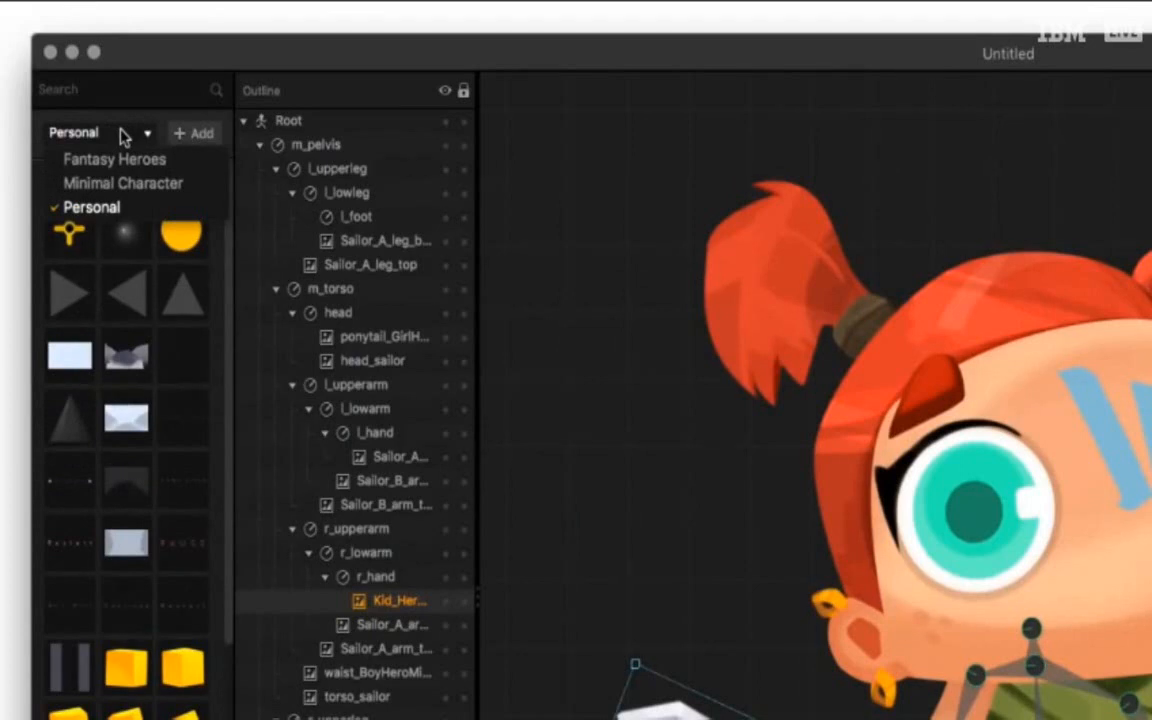
{"action": "mouse_move", "coordinate": [134, 206]}
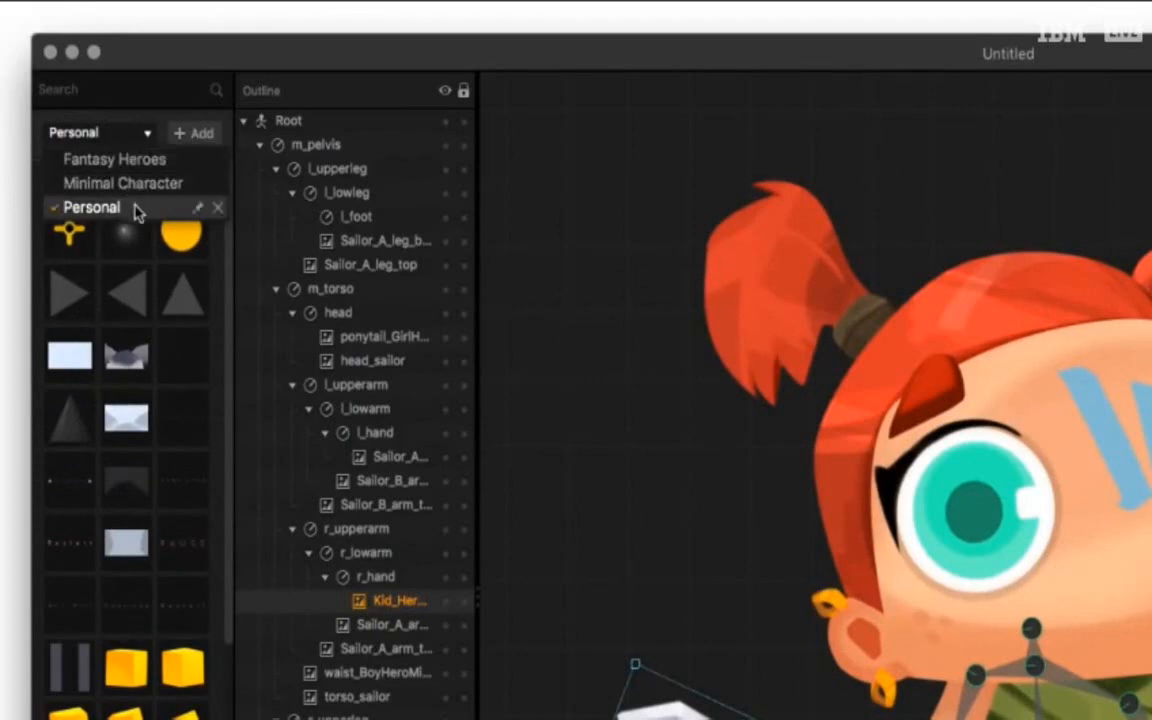
{"action": "left_click", "coordinate": [218, 211]}
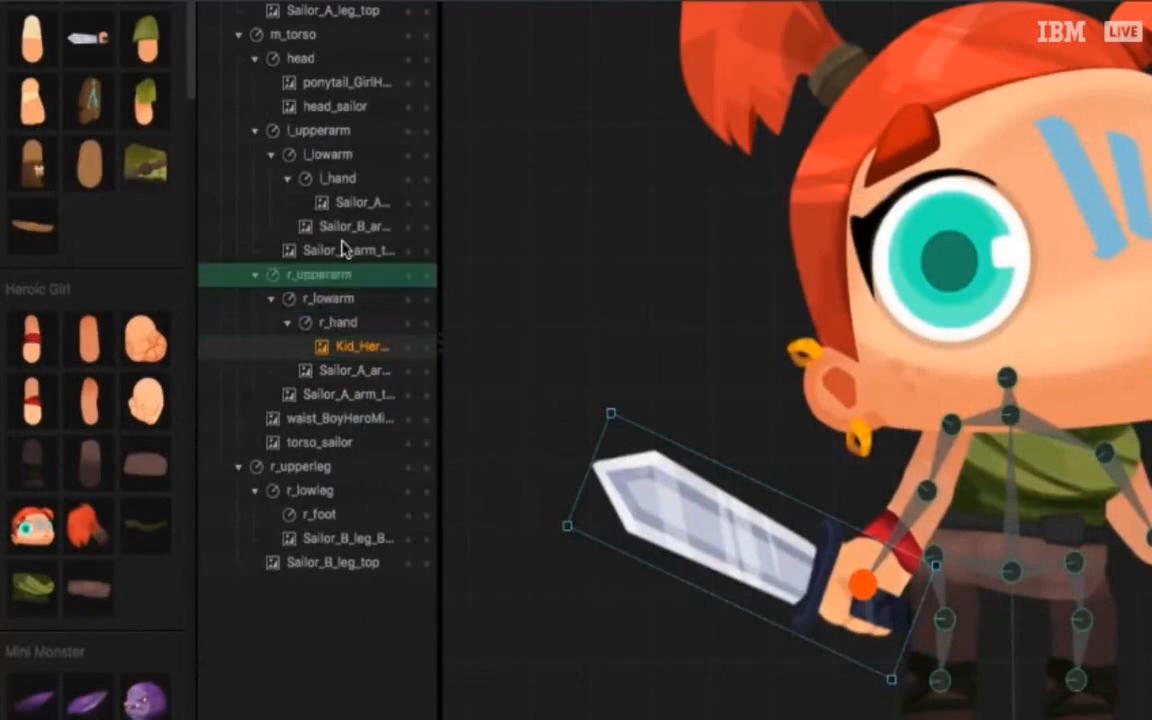
Hide the sword-hand sprite under the r_hand bone and show it again
{"action": "left_click_drag", "start_coordinate": [342, 242], "coordinate": [339, 349]}
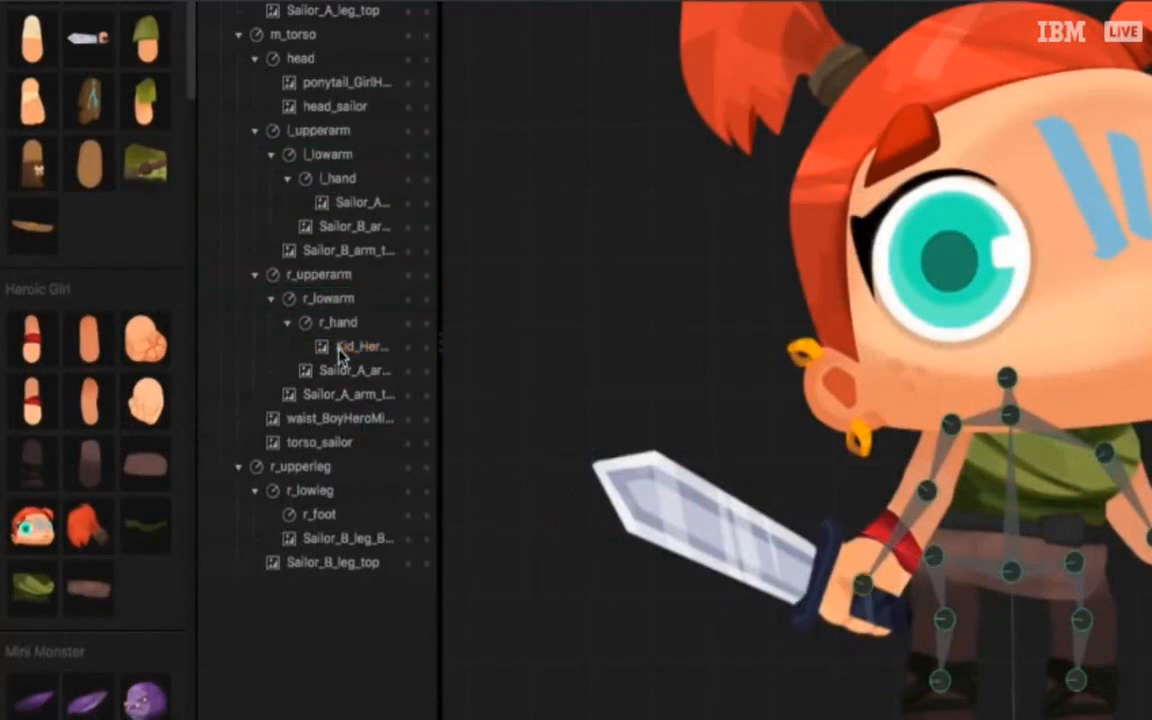
{"action": "left_click", "coordinate": [339, 349]}
{"action": "left_click", "coordinate": [409, 347]}
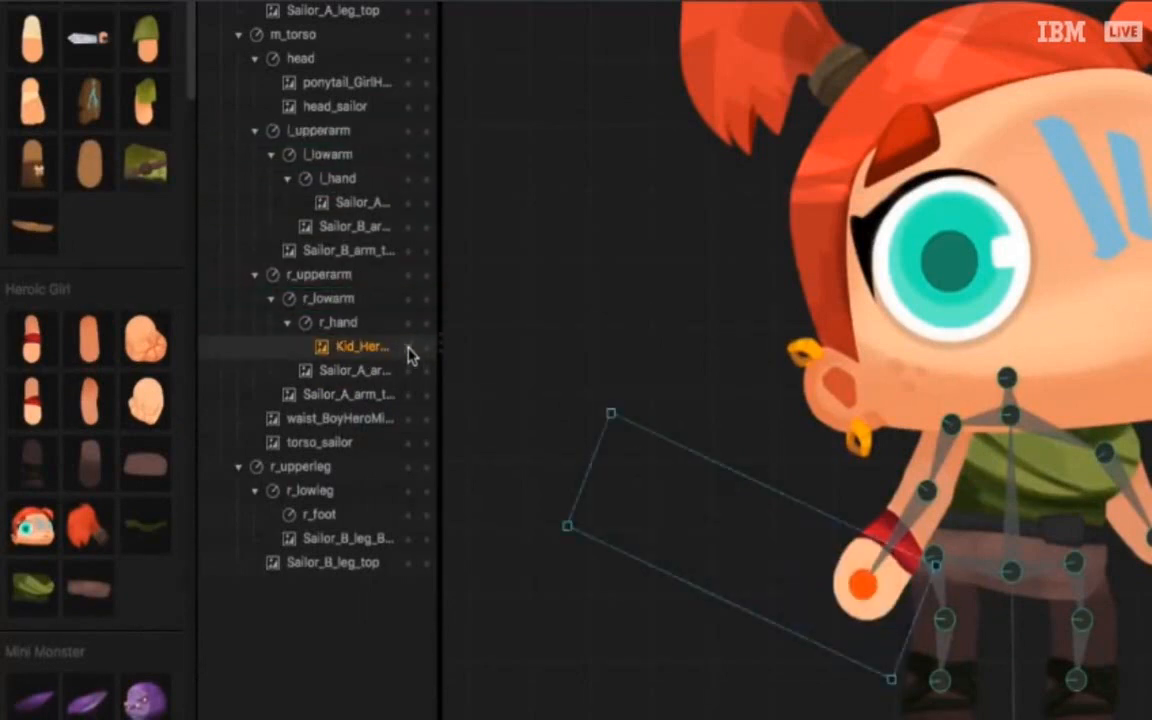
{"action": "left_click", "coordinate": [409, 349]}
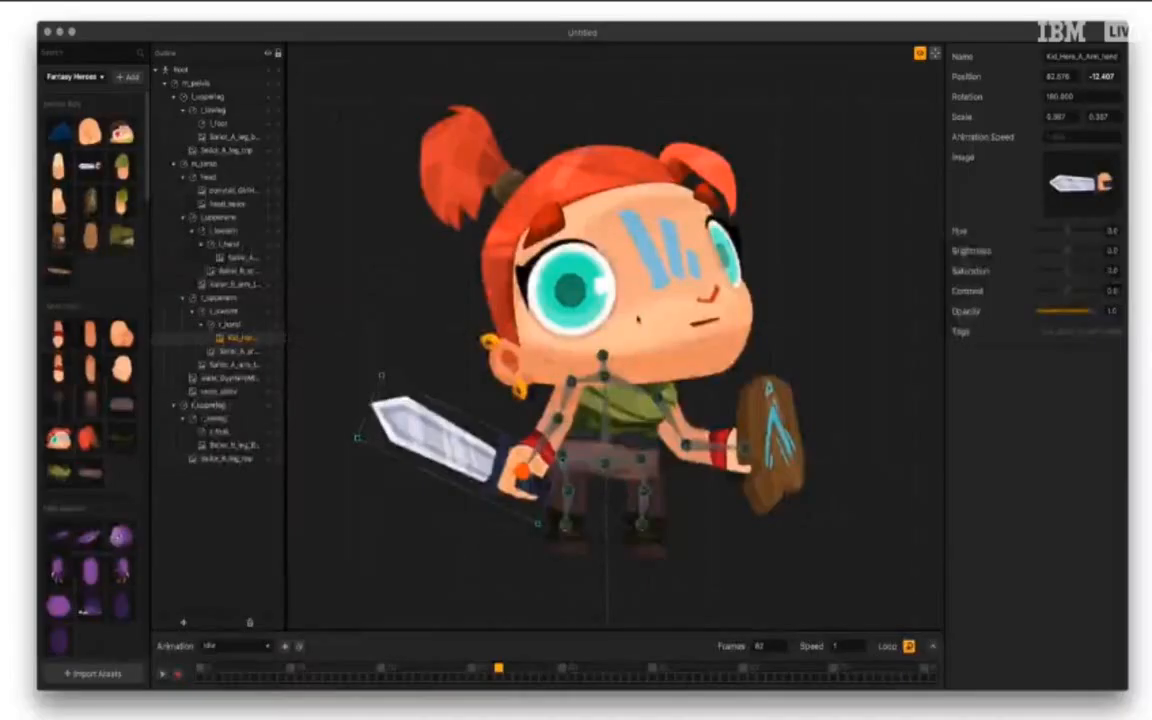
Resize the girl's head sprite, and scale the head together with its ponytail
{"action": "left_click", "coordinate": [638, 320]}
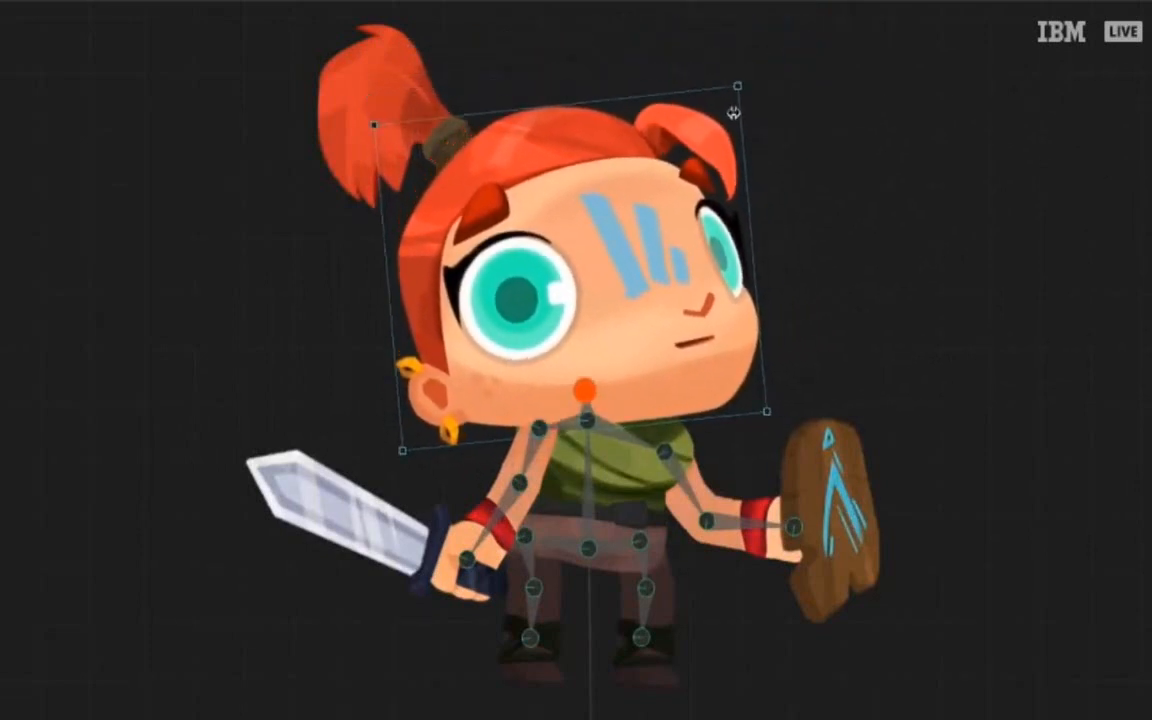
{"action": "left_click", "coordinate": [403, 69]}
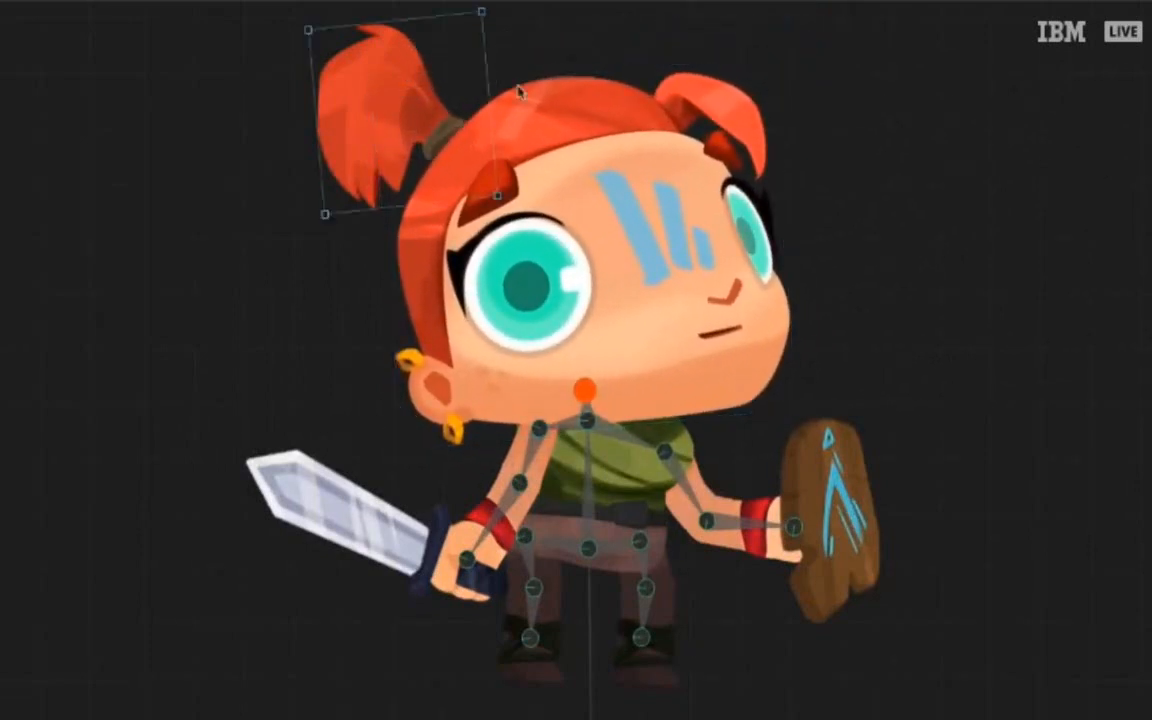
{"action": "left_click", "coordinate": [568, 209]}
{"action": "left_click_drag", "start_coordinate": [758, 0], "coordinate": [735, 35]}
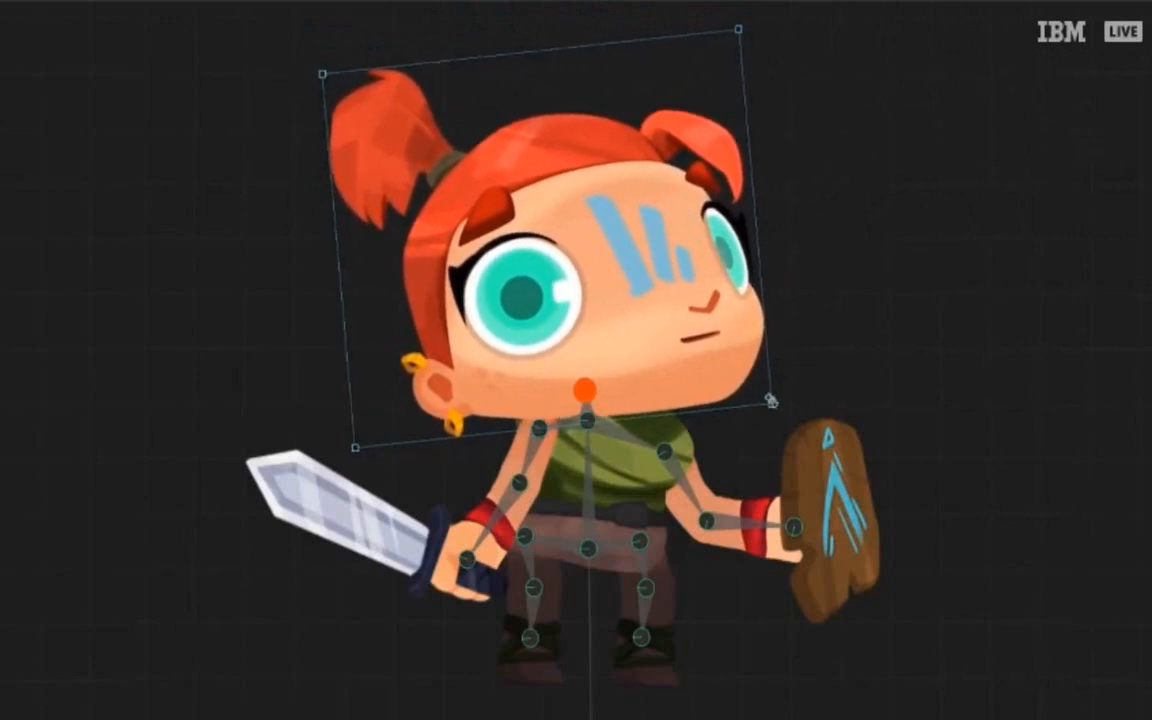
{"action": "left_click_drag", "start_coordinate": [771, 400], "coordinate": [767, 416]}
Raise the upper torso bone, and close the gap by lowering the waist sprite and stretching the torso sprite up to the neck
{"action": "left_click", "coordinate": [590, 423]}
{"action": "left_click_drag", "start_coordinate": [589, 422], "coordinate": [591, 362]}
{"action": "left_click", "coordinate": [612, 520]}
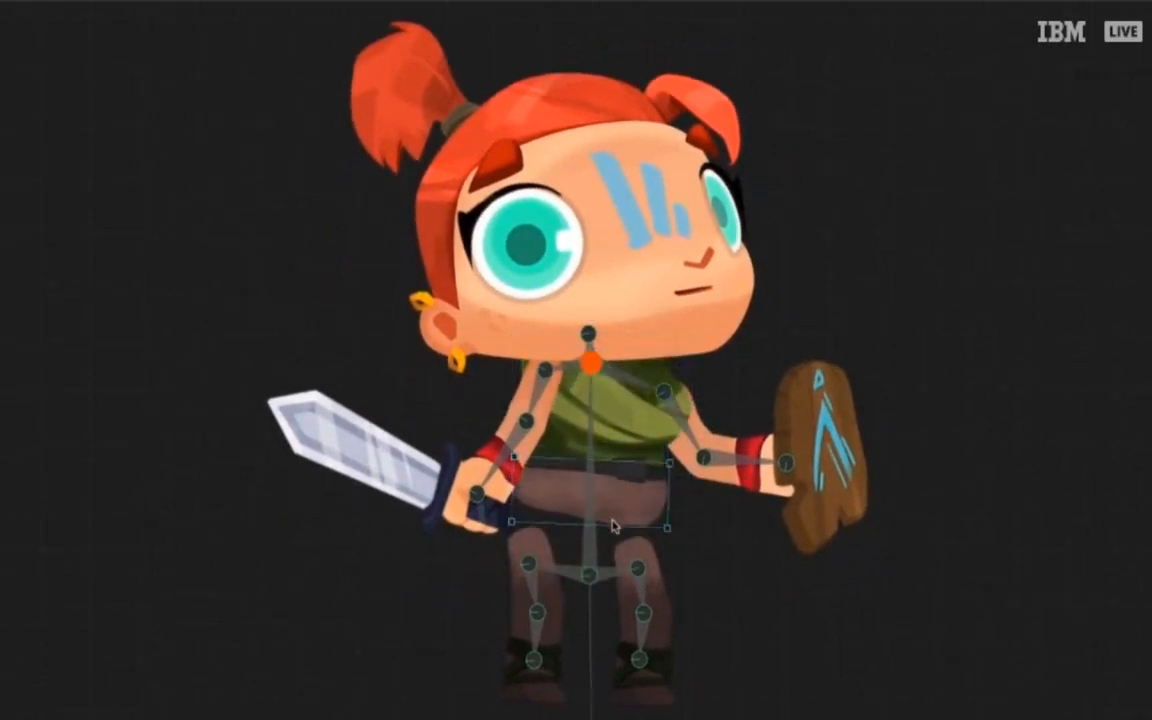
{"action": "left_click_drag", "start_coordinate": [612, 520], "coordinate": [612, 556]}
{"action": "left_click_drag", "start_coordinate": [617, 461], "coordinate": [612, 498]}
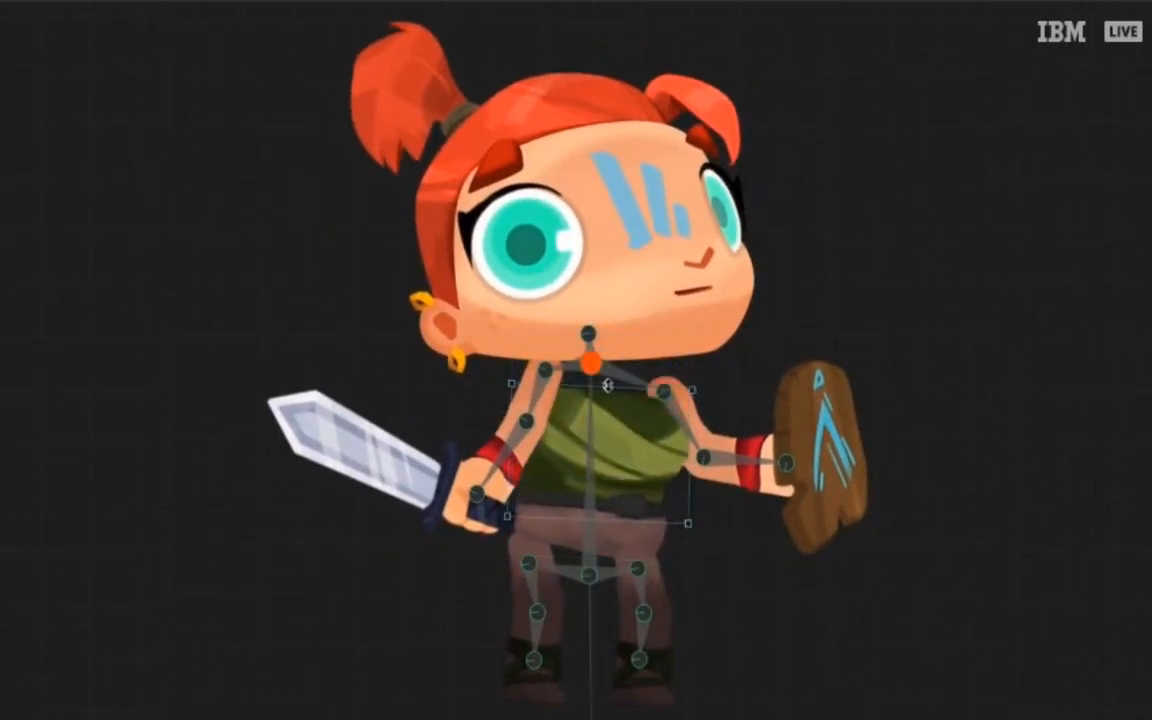
{"action": "left_click_drag", "start_coordinate": [607, 385], "coordinate": [608, 348]}
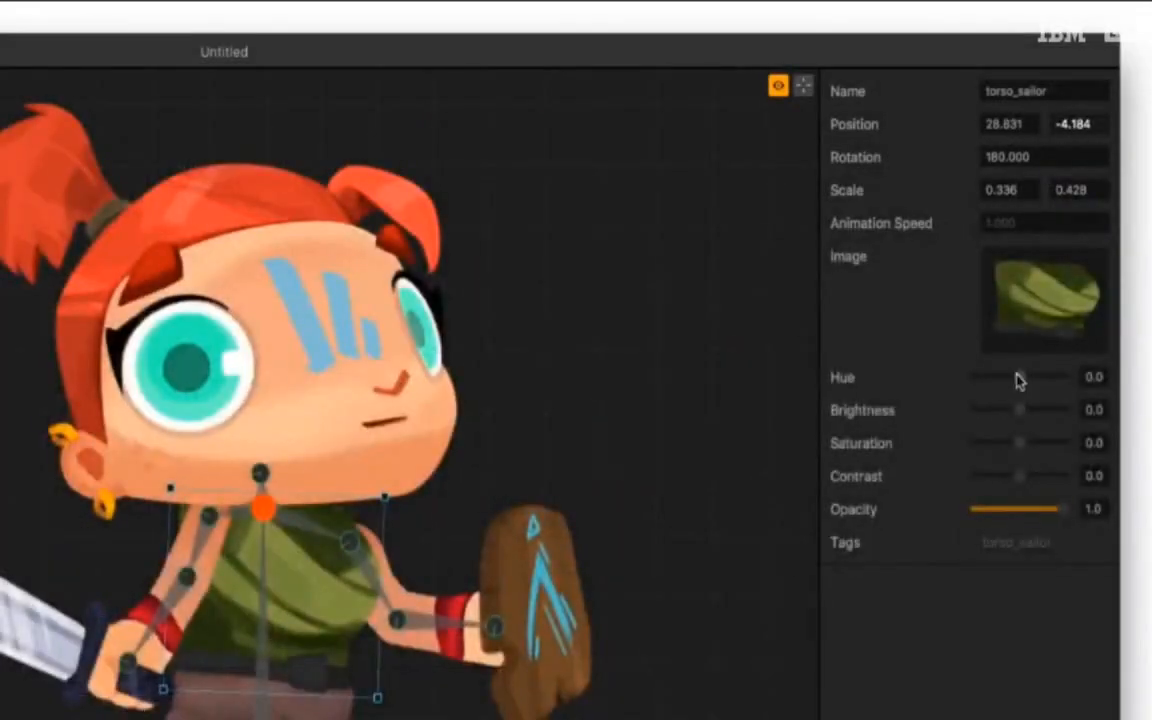
Adjust the torso sprite's colours to hue 0.07, brightness 0.12, saturation 0.19, contrast 0.05 and opacity 0.99
{"action": "left_click_drag", "start_coordinate": [1064, 237], "coordinate": [1064, 241]}
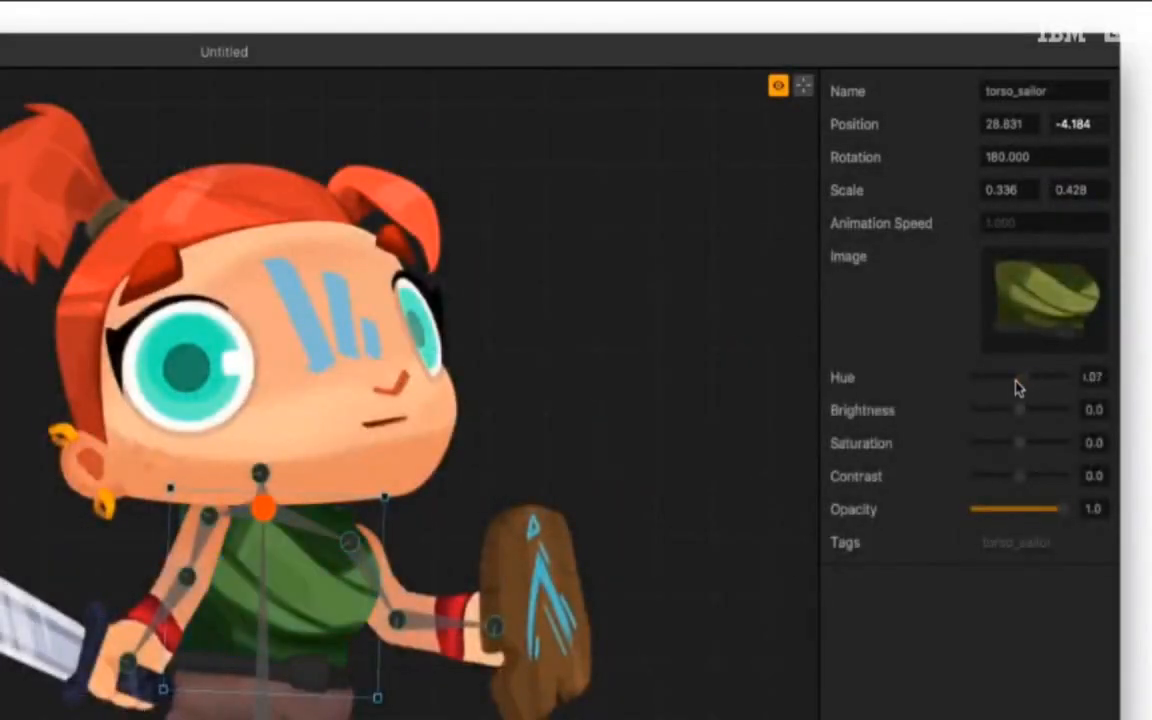
{"action": "mouse_move", "coordinate": [1017, 388]}
{"action": "left_mouse_down"}
{"action": "mouse_move", "coordinate": [987, 388]}
{"action": "mouse_move", "coordinate": [1046, 391]}
{"action": "mouse_move", "coordinate": [1018, 397]}
{"action": "left_mouse_up"}
{"action": "left_click_drag", "start_coordinate": [1003, 398], "coordinate": [1070, 508]}
{"action": "left_click", "coordinate": [1033, 510]}
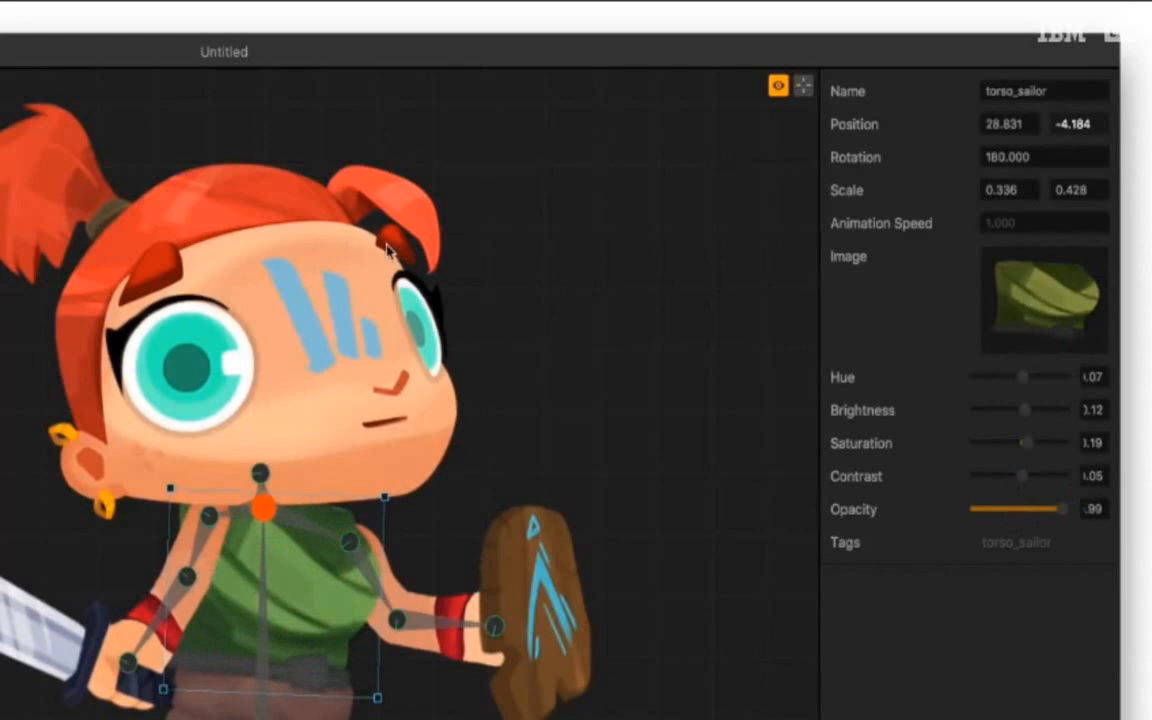
Replace the head_sailor image with the grey-haired, white-moustached head from the Fantasy Heroes library, and shift the head and ponytail down
{"action": "left_click", "coordinate": [292, 270]}
{"action": "mouse_move", "coordinate": [1110, 288]}
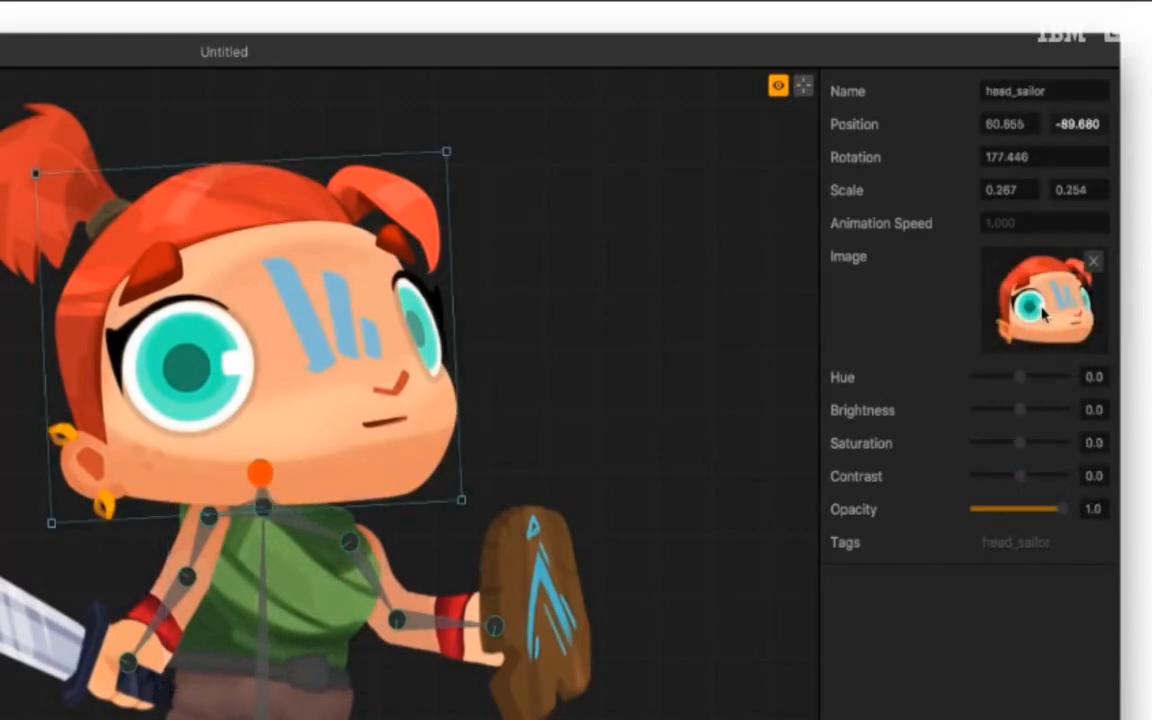
{"action": "scroll", "coordinate": [70, 252], "scroll_direction": "down", "scroll_amount": 10}
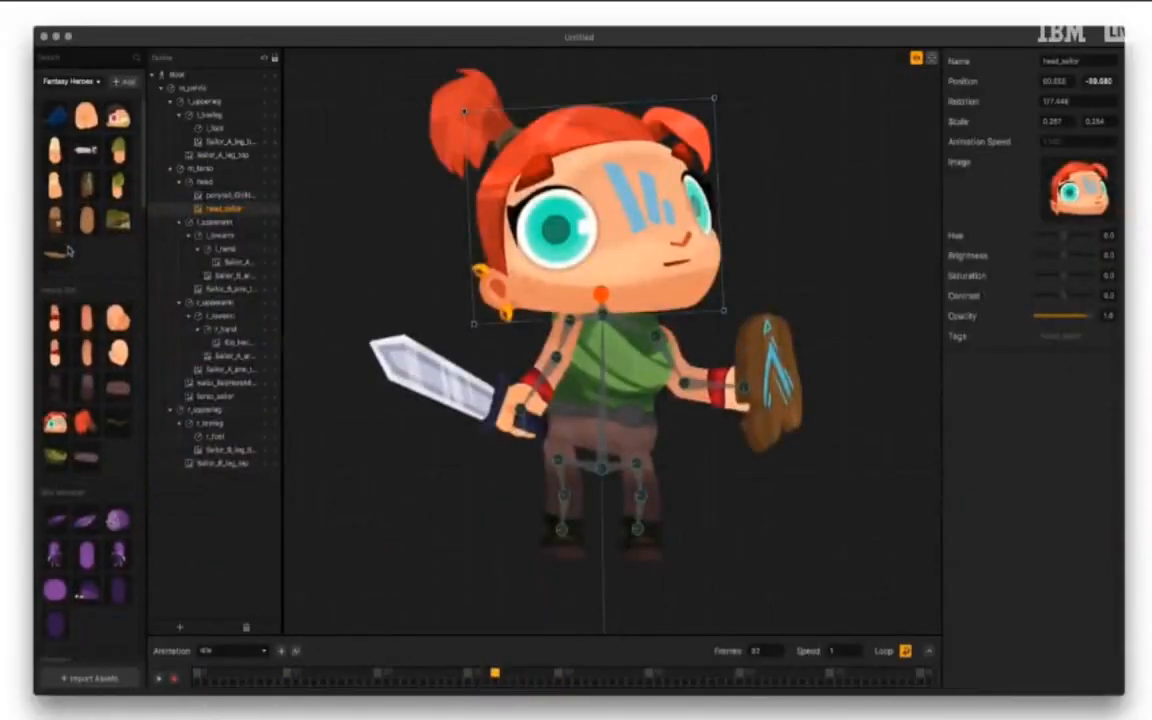
{"action": "scroll", "coordinate": [68, 250], "scroll_direction": "down", "scroll_amount": 10}
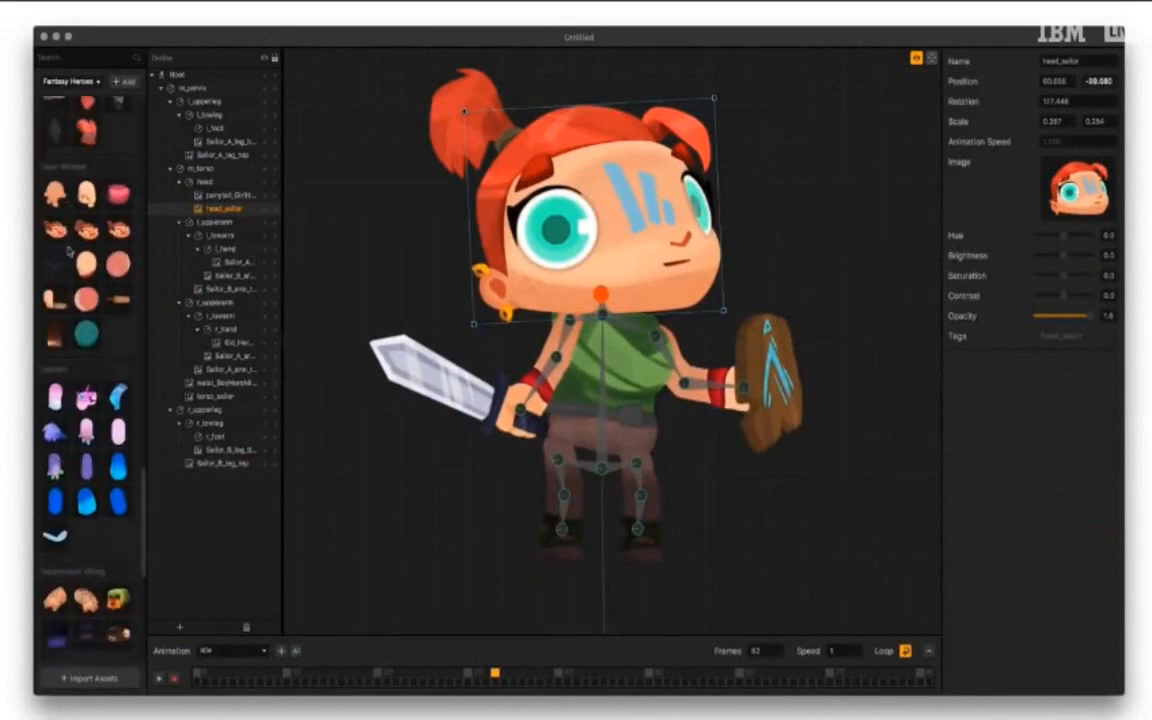
{"action": "left_click_drag", "start_coordinate": [56, 303], "coordinate": [1069, 194]}
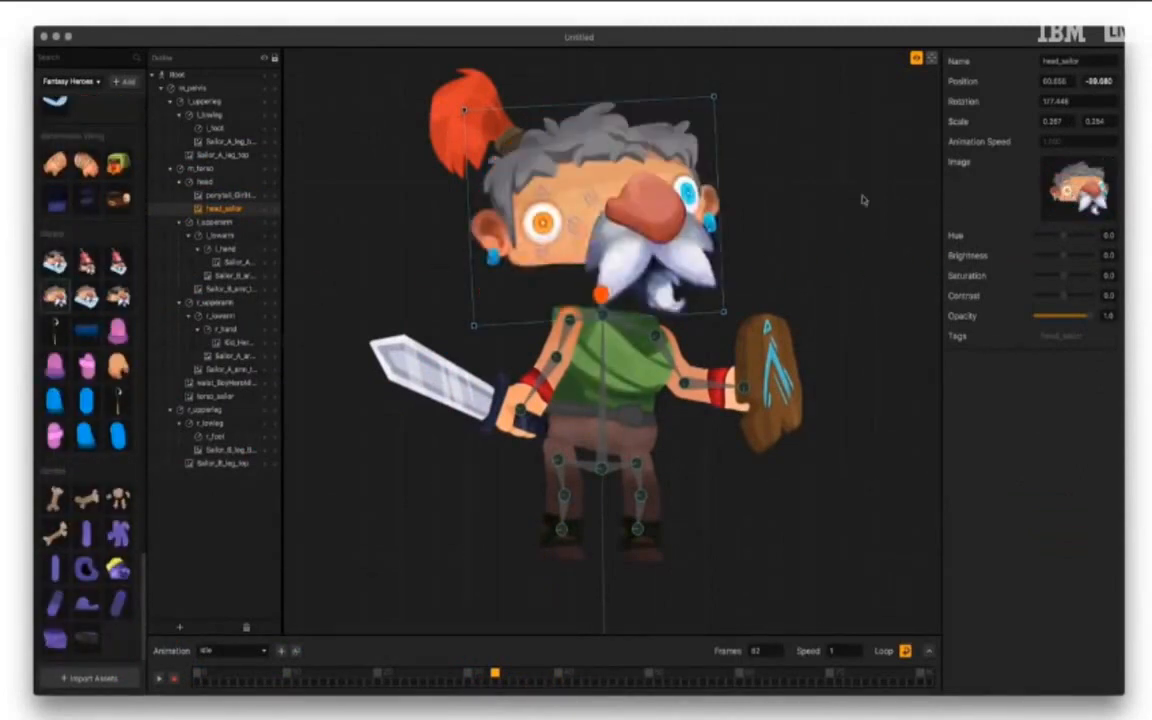
{"action": "left_click_drag", "start_coordinate": [576, 164], "coordinate": [586, 226]}
{"action": "left_click_drag", "start_coordinate": [519, 155], "coordinate": [550, 212]}
{"action": "left_click", "coordinate": [595, 214]}
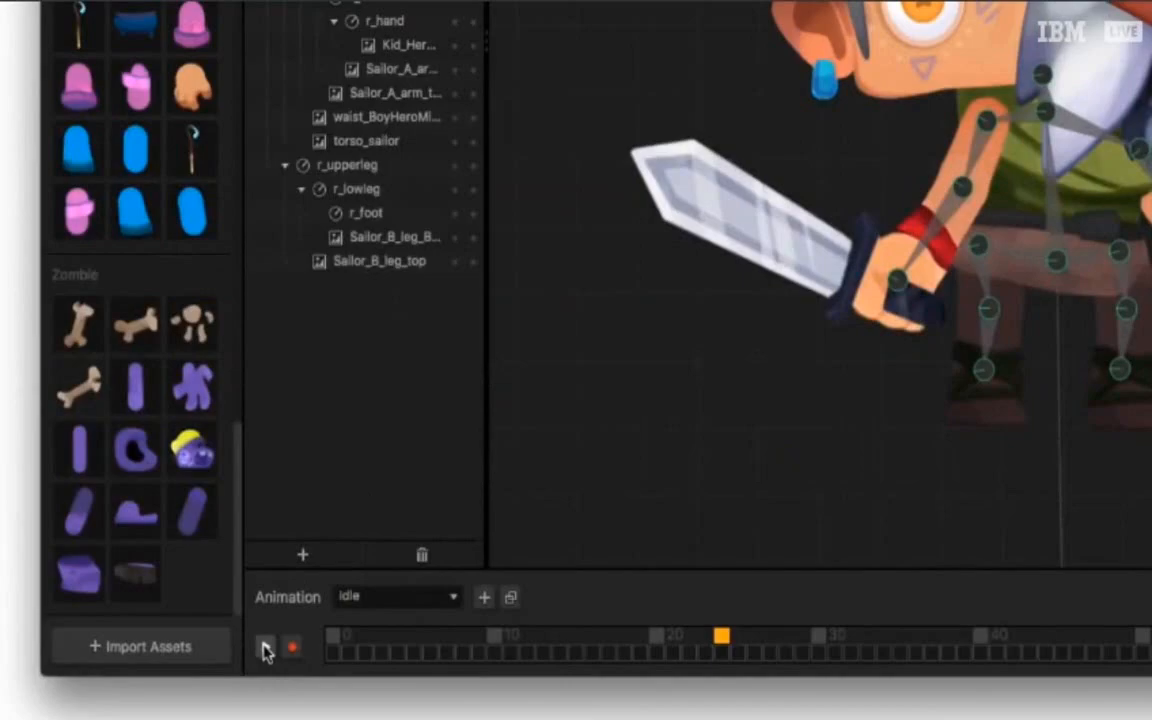
Play the Idle animation and switch to the Walk animation
{"action": "left_click", "coordinate": [158, 678]}
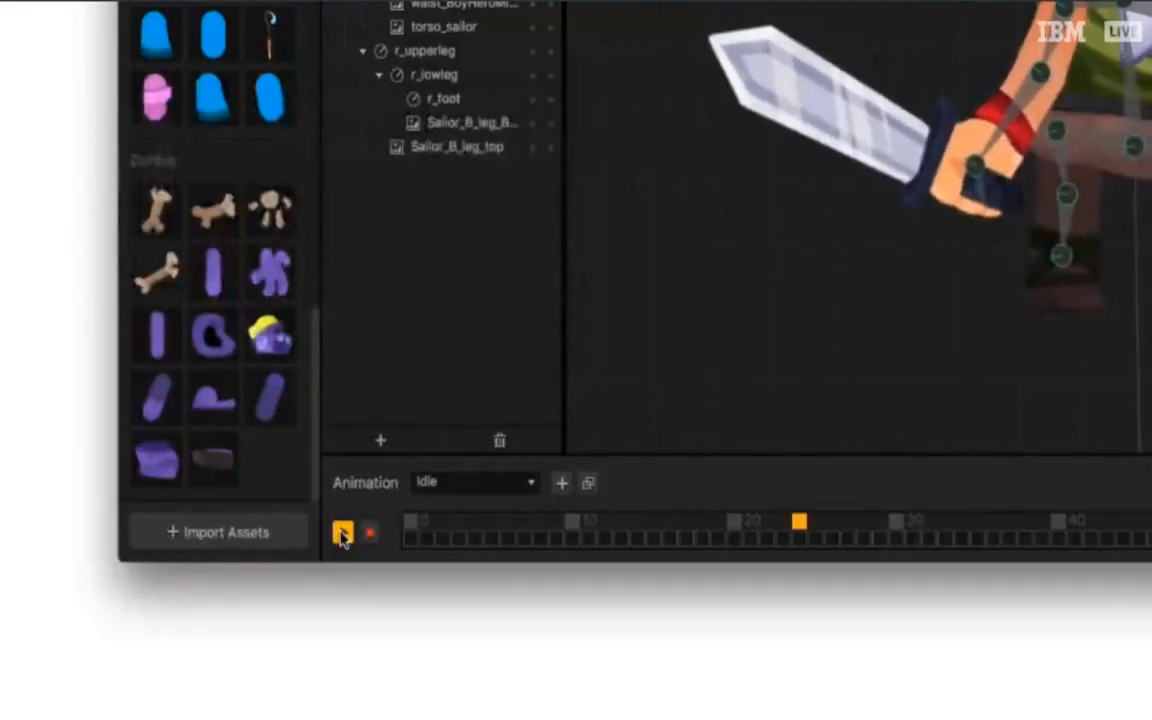
{"action": "left_click", "coordinate": [455, 485]}
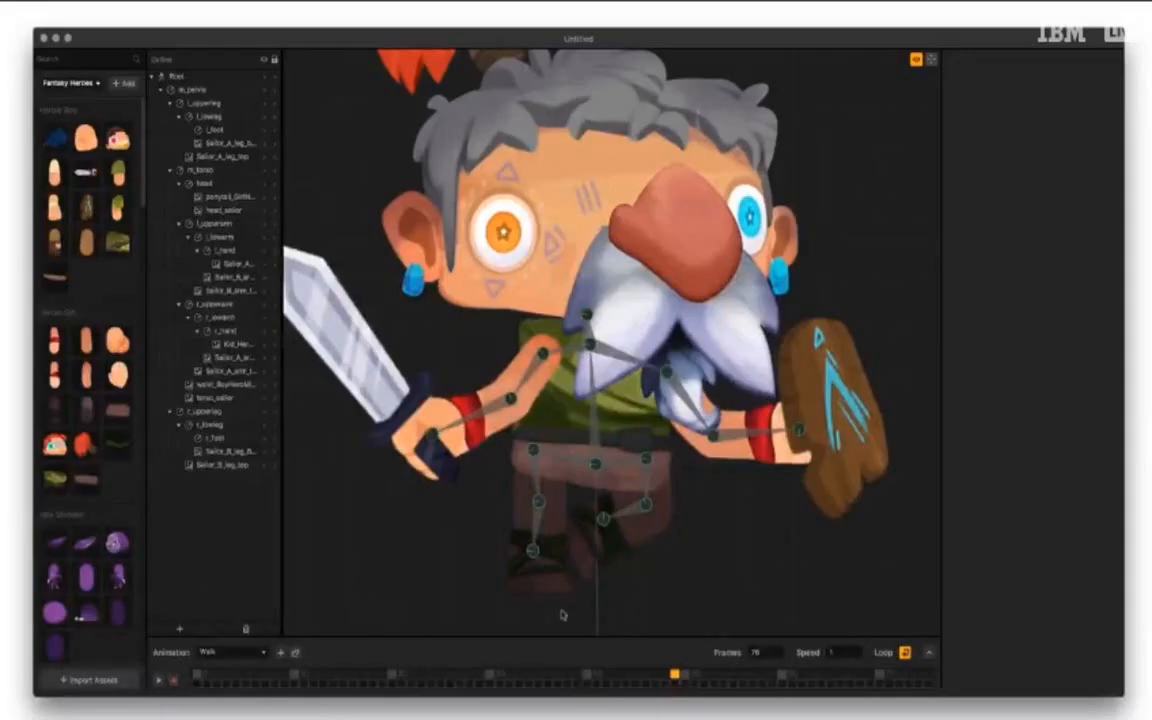
Expand the timeline's curve editor and select the l_lowleg bone to display its Rotation curve in the Walk animation
{"action": "left_click", "coordinate": [929, 653]}
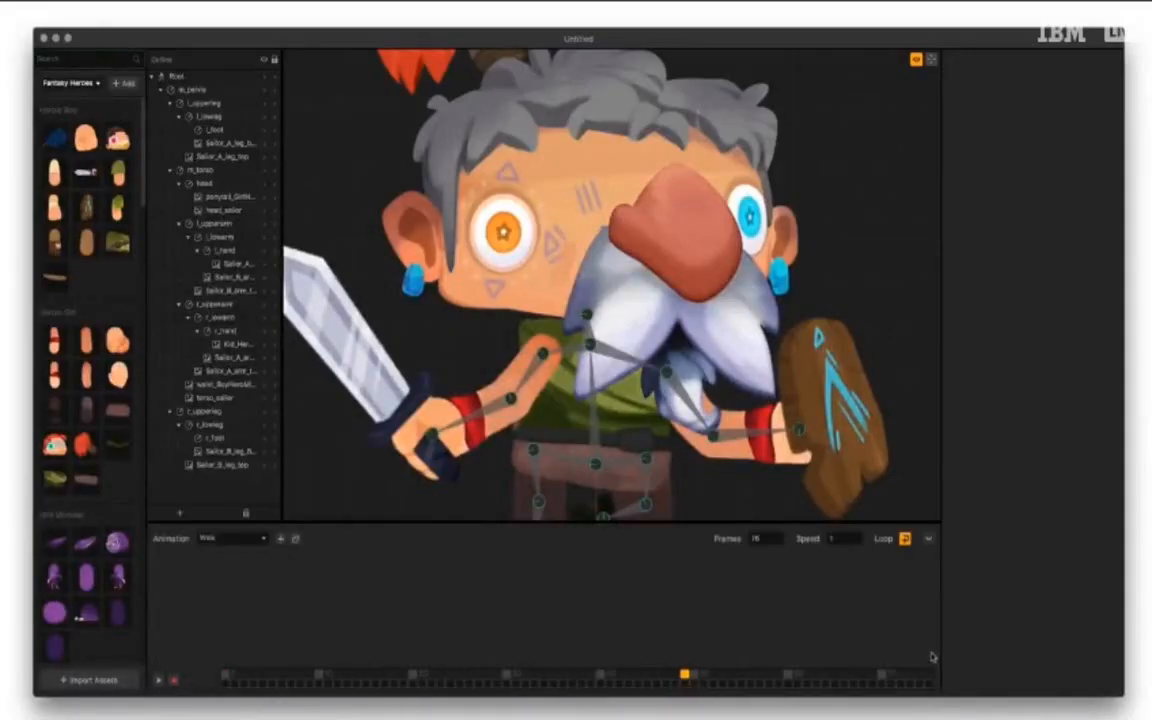
{"action": "scroll", "coordinate": [632, 484], "scroll_direction": "up", "scroll_amount": 4}
{"action": "left_click", "coordinate": [602, 484]}
{"action": "middle_click_drag", "start_coordinate": [600, 500], "coordinate": [610, 346]}
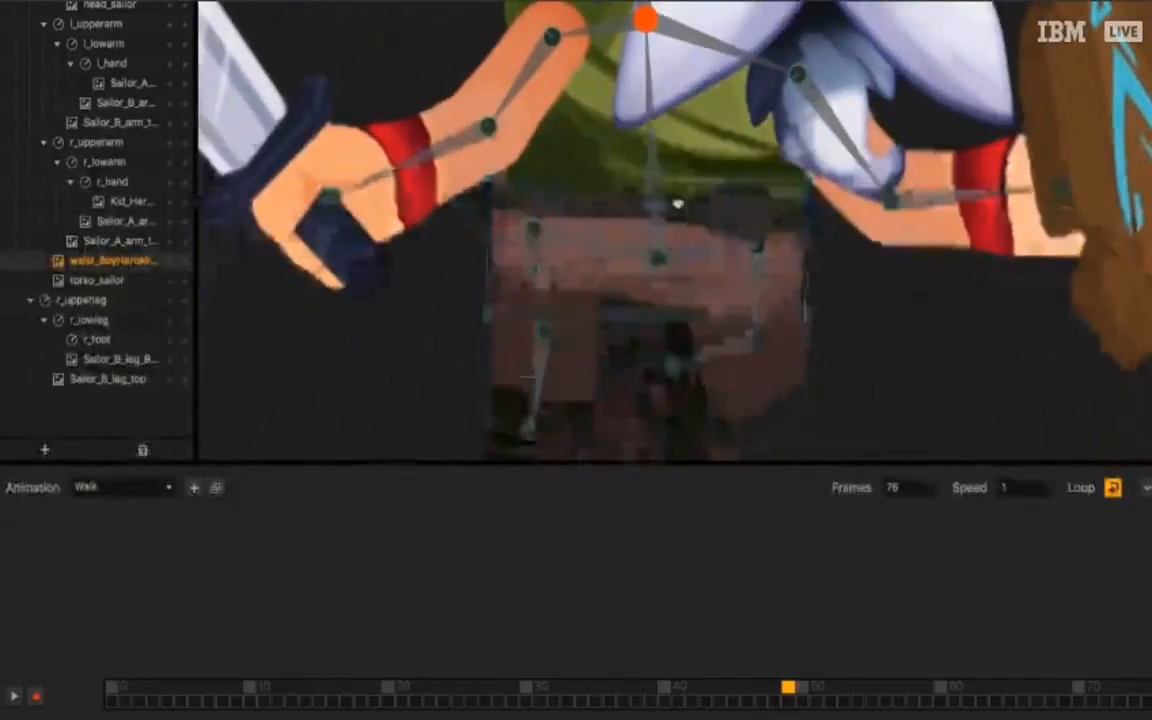
{"action": "middle_click_drag", "start_coordinate": [678, 204], "coordinate": [668, 90]}
{"action": "left_click", "coordinate": [559, 106]}
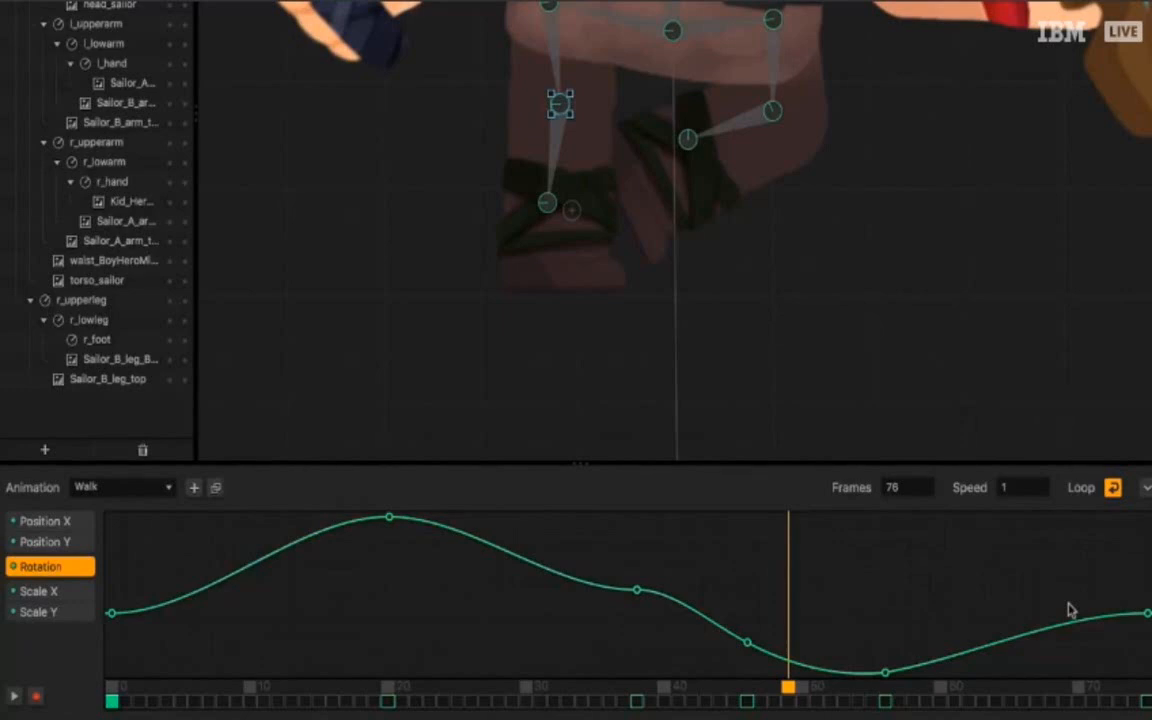
Flatten l_lowleg's Rotation curve by lowering its peak keyframe to frame 22 and raising the keyframes at frames 46 and 56, and preview the walk
{"action": "left_click", "coordinate": [35, 697]}
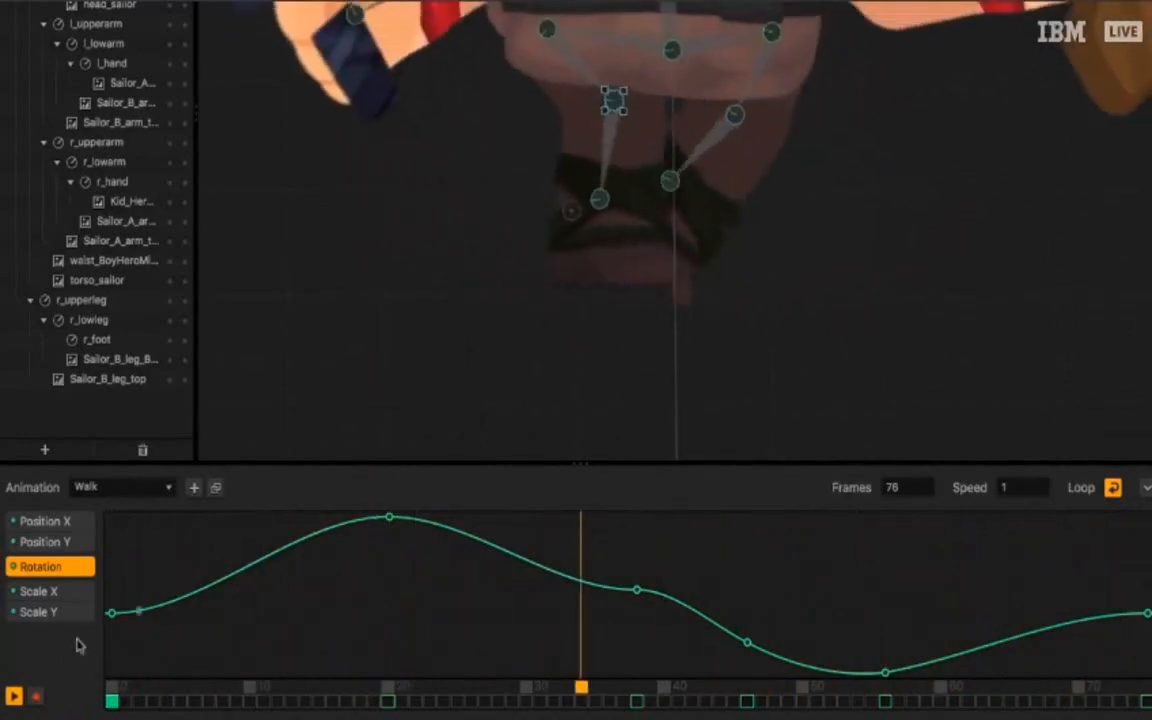
{"action": "key", "text": "space"}
{"action": "left_click_drag", "start_coordinate": [389, 518], "coordinate": [413, 571]}
{"action": "left_click_drag", "start_coordinate": [885, 672], "coordinate": [884, 652]}
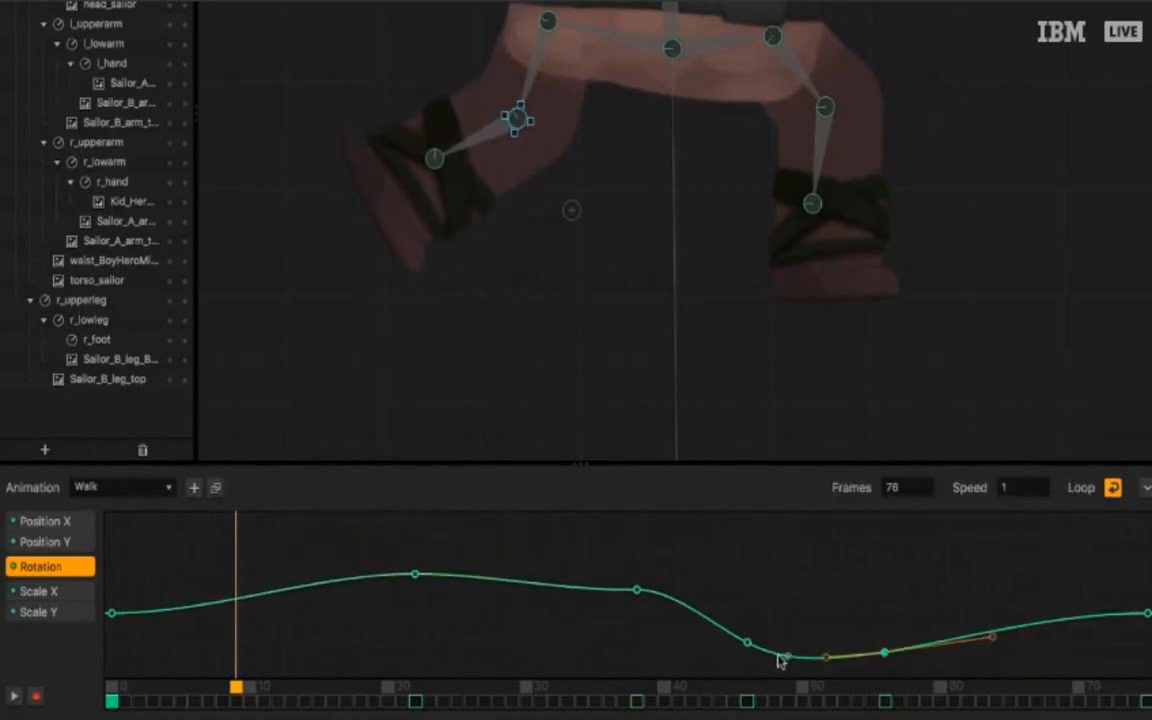
{"action": "mouse_move", "coordinate": [747, 641]}
{"action": "left_mouse_down"}
{"action": "mouse_move", "coordinate": [746, 617]}
{"action": "mouse_move", "coordinate": [747, 628]}
{"action": "left_mouse_up"}
{"action": "left_click", "coordinate": [14, 696]}
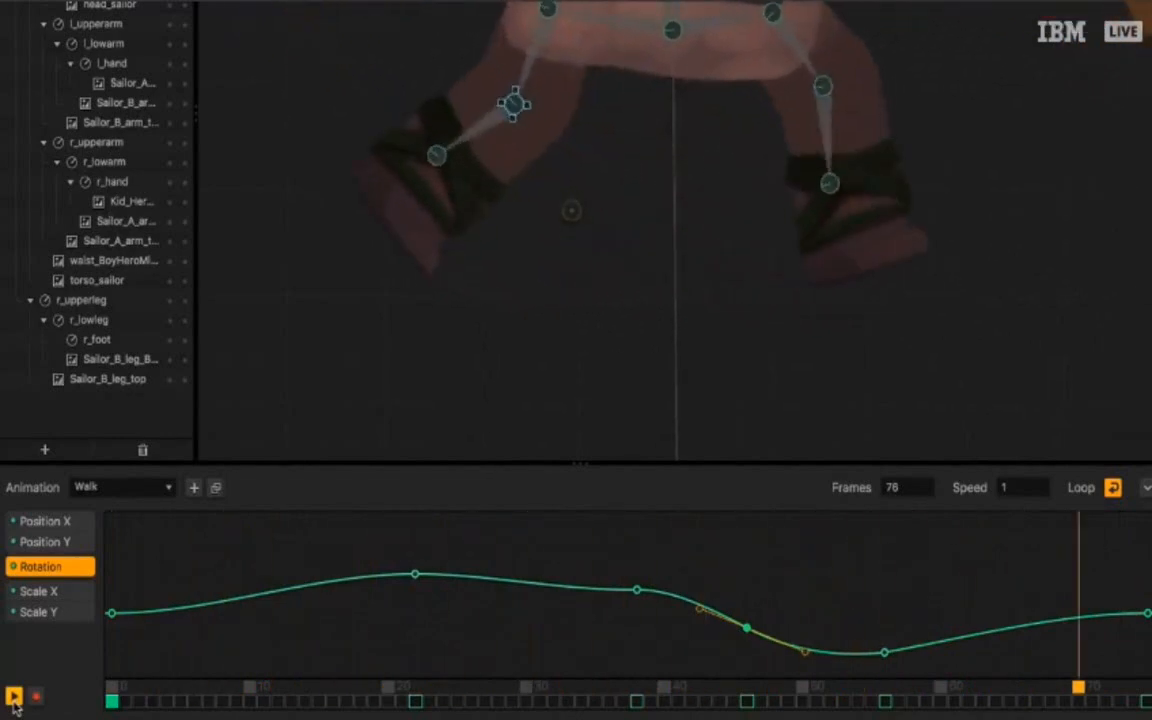
{"action": "left_click", "coordinate": [13, 702]}
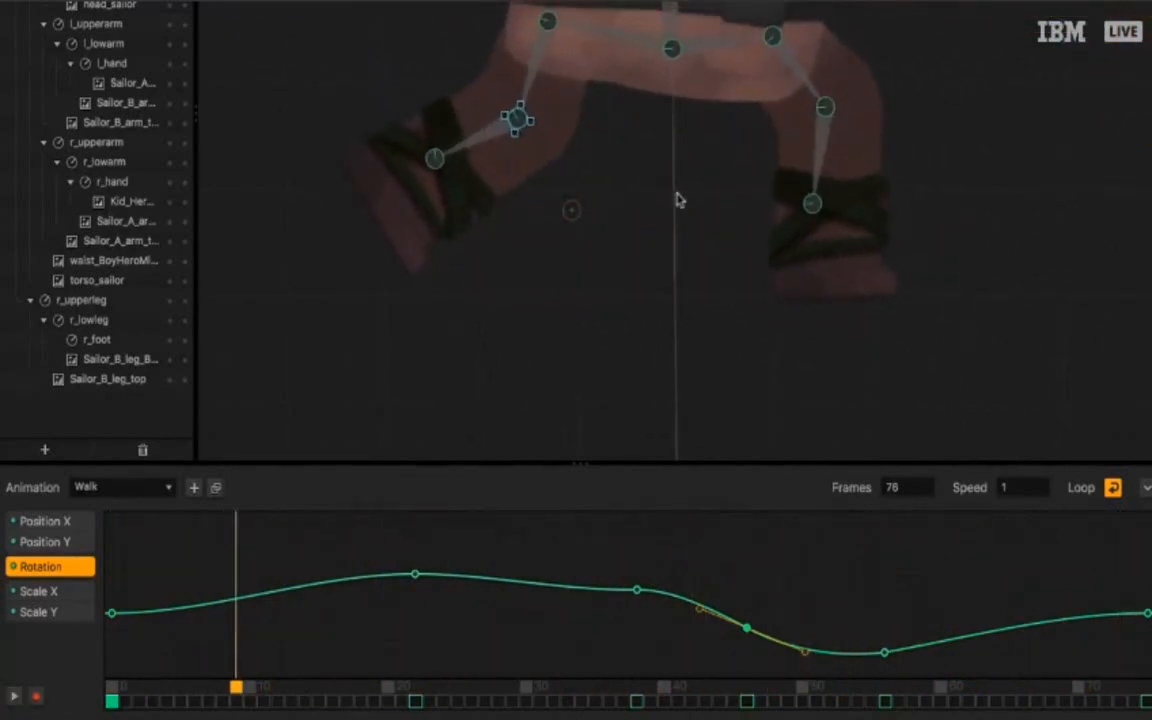
Select the r_lowleg bone and duplicate the Walk animation as Subtle Walk
{"action": "left_click", "coordinate": [820, 108]}
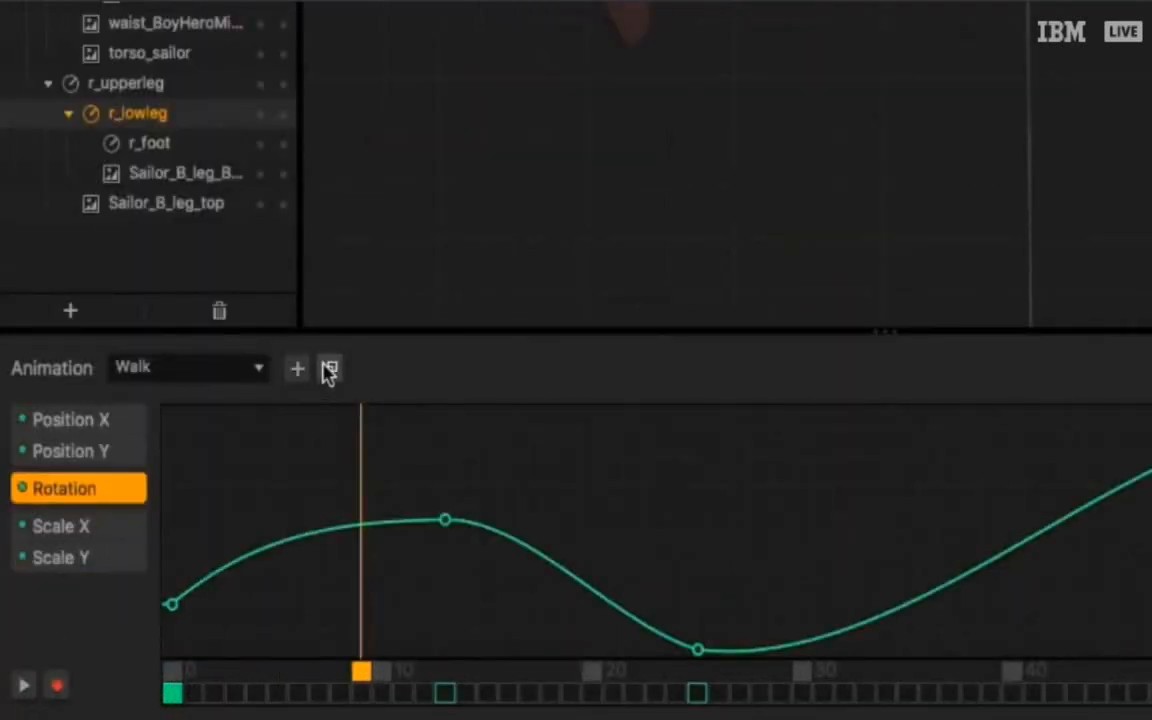
{"action": "left_click", "coordinate": [329, 370]}
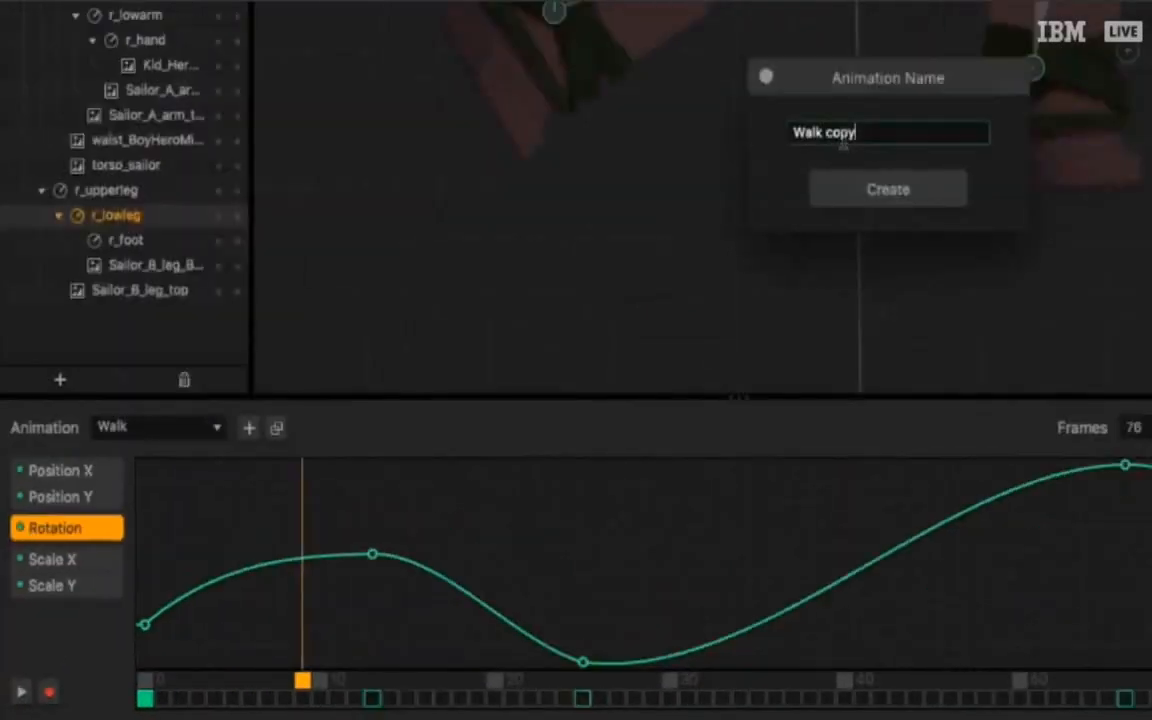
{"action": "triple_click", "coordinate": [846, 133]}
{"action": "type", "text": "Subtle Walk"}
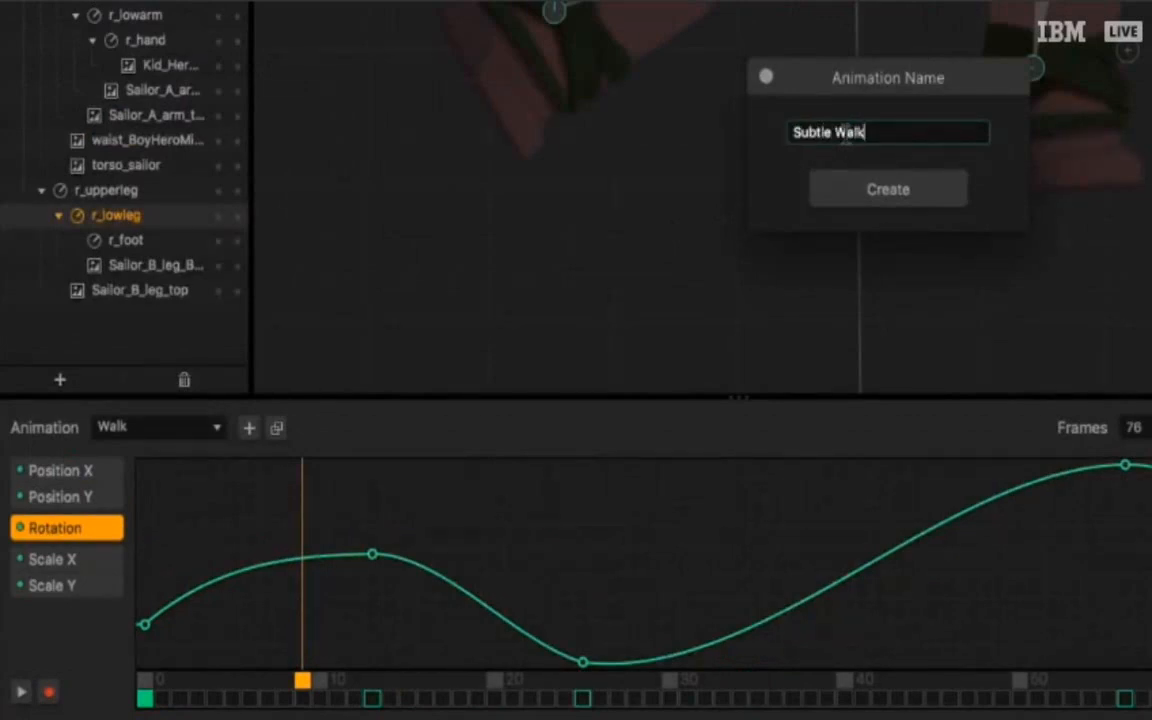
{"action": "key", "text": "Return"}
Delete the Subtle Walk animation
{"action": "left_click", "coordinate": [194, 431]}
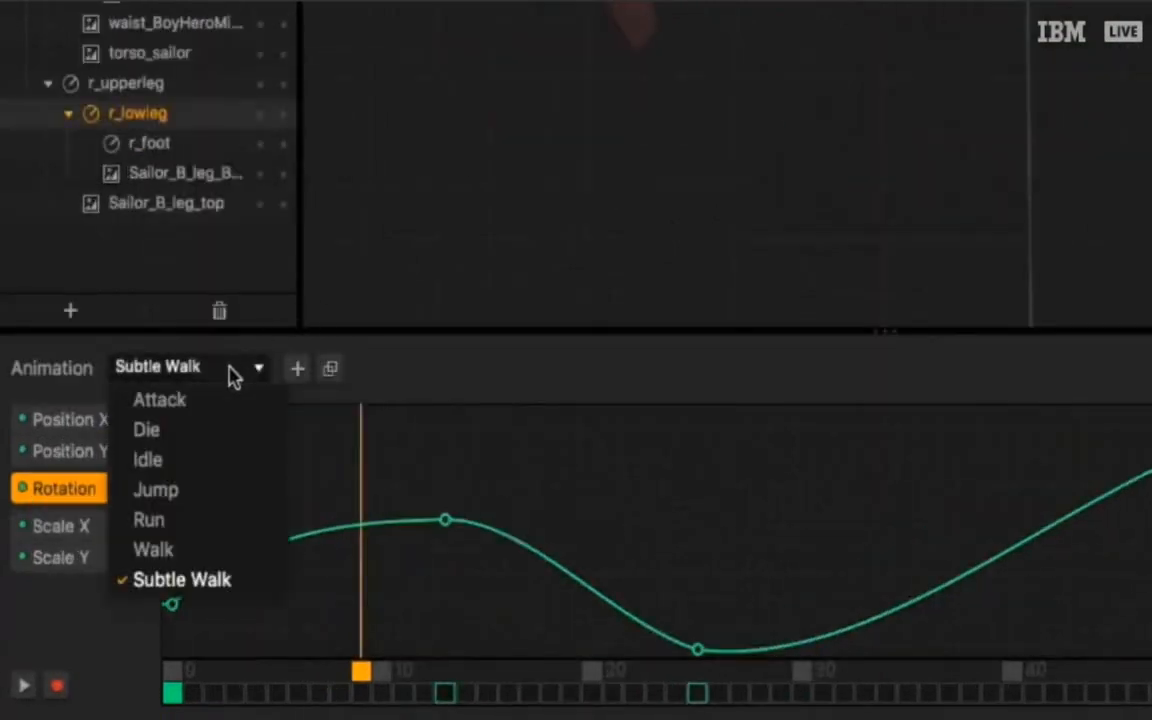
{"action": "mouse_move", "coordinate": [231, 582]}
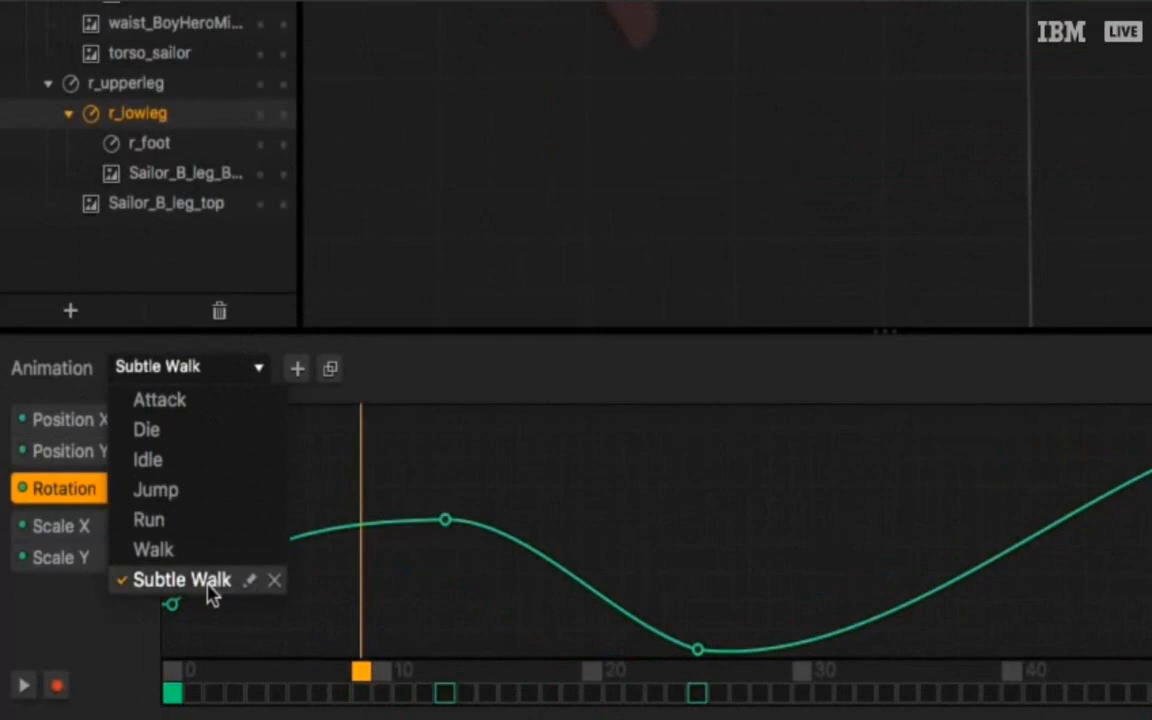
{"action": "left_click", "coordinate": [276, 583]}
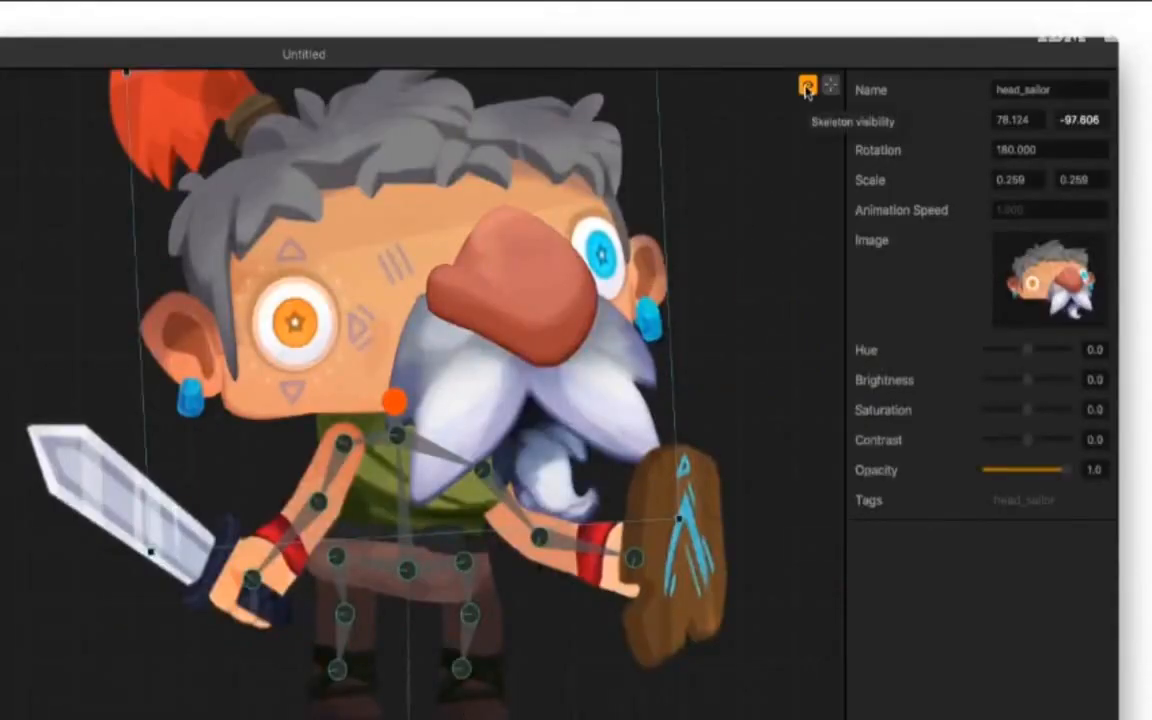
Clear the selection of the head sprite and hide the skeleton in the canvas
{"action": "left_click", "coordinate": [807, 88]}
{"action": "left_click", "coordinate": [807, 88]}
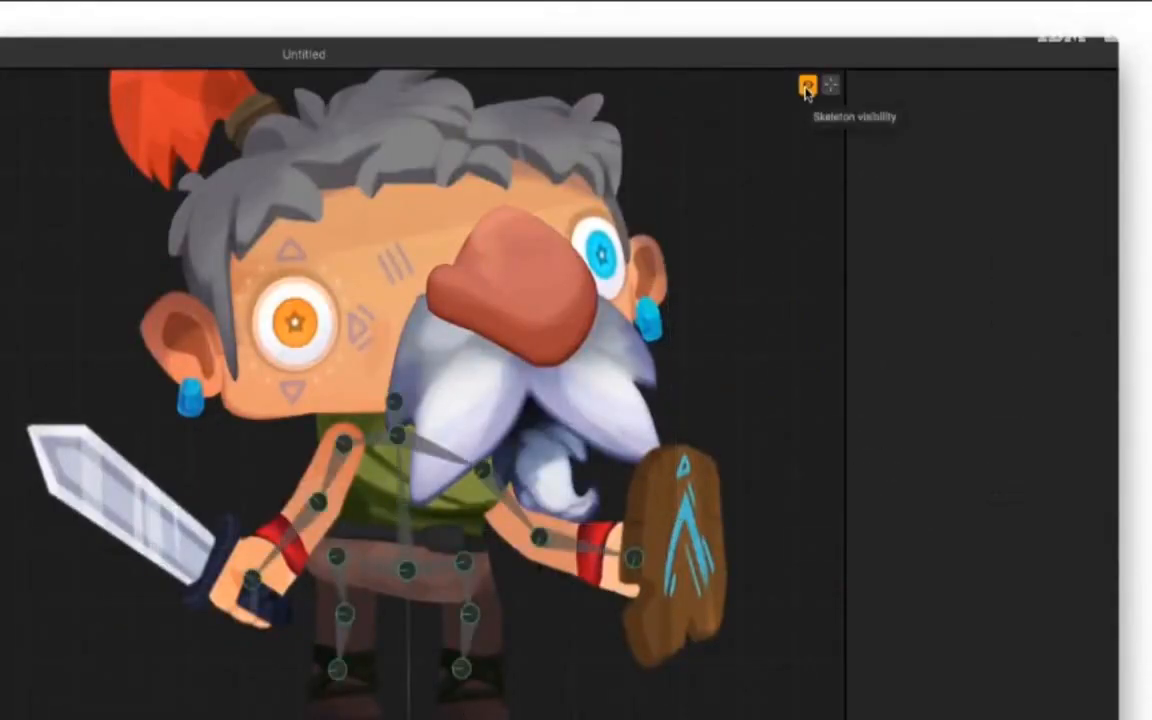
{"action": "left_click", "coordinate": [807, 88]}
{"action": "left_click", "coordinate": [807, 88]}
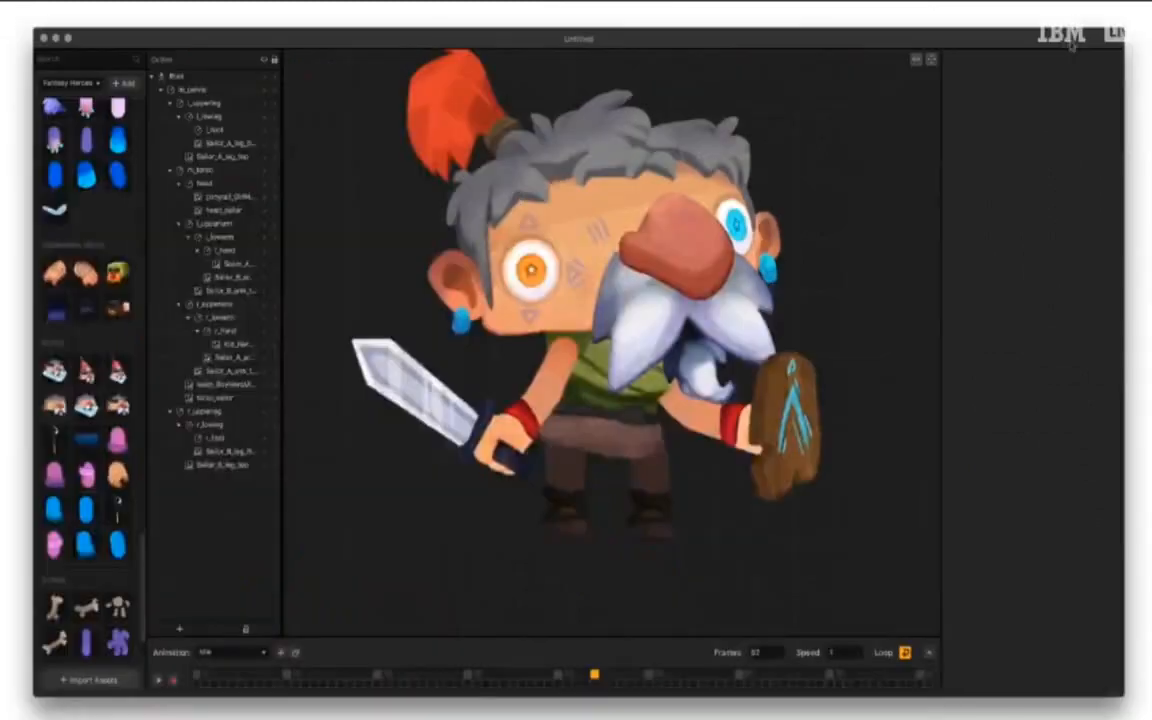
Select the upper arm, forearm and sword sprites together and shift the sword arm slightly outward from the torso
{"action": "left_click", "coordinate": [557, 393]}
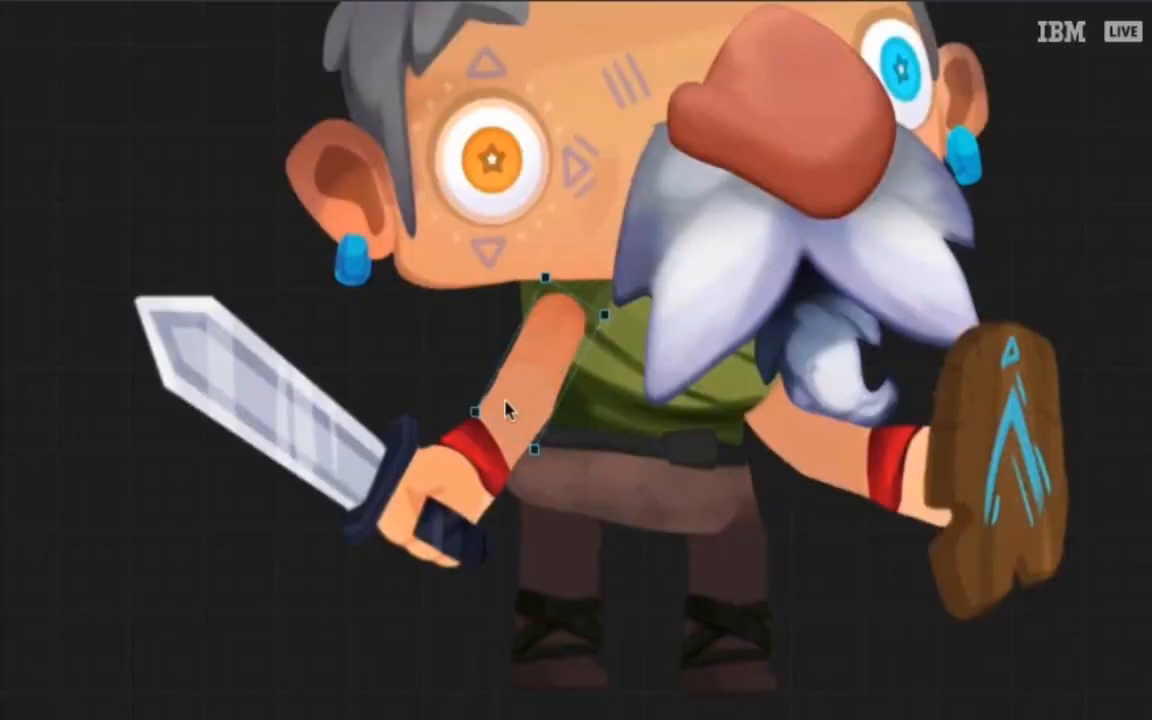
{"action": "left_click", "coordinate": [436, 396]}
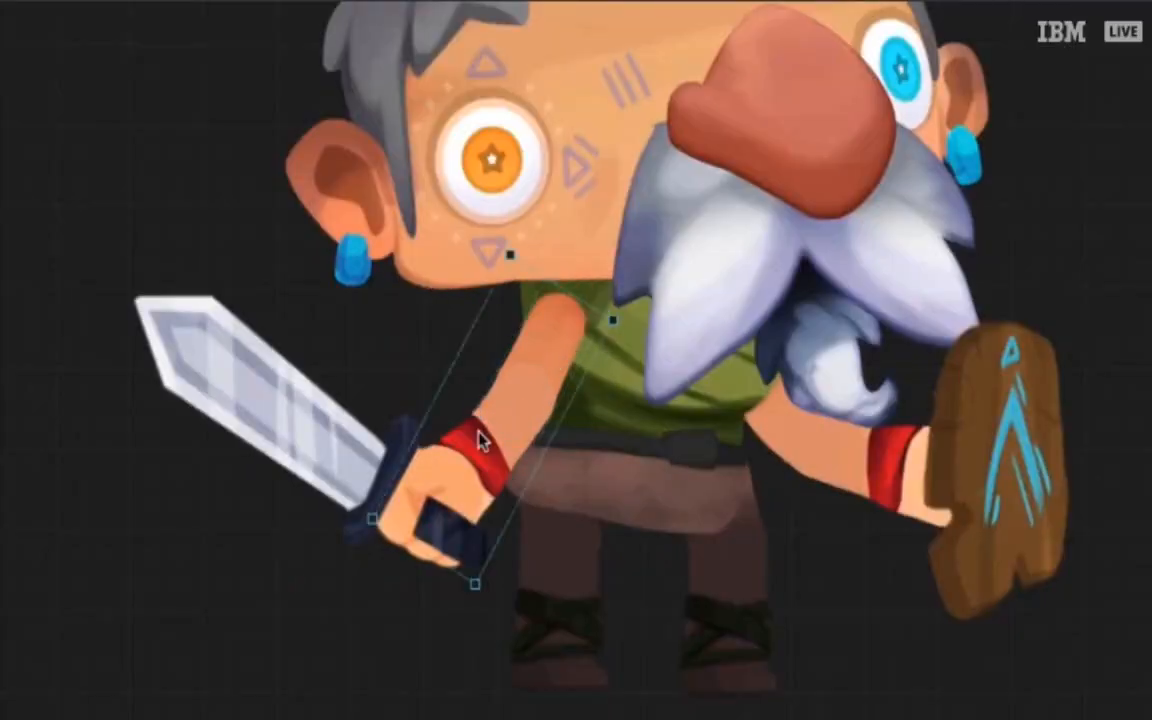
{"action": "left_click", "coordinate": [267, 435]}
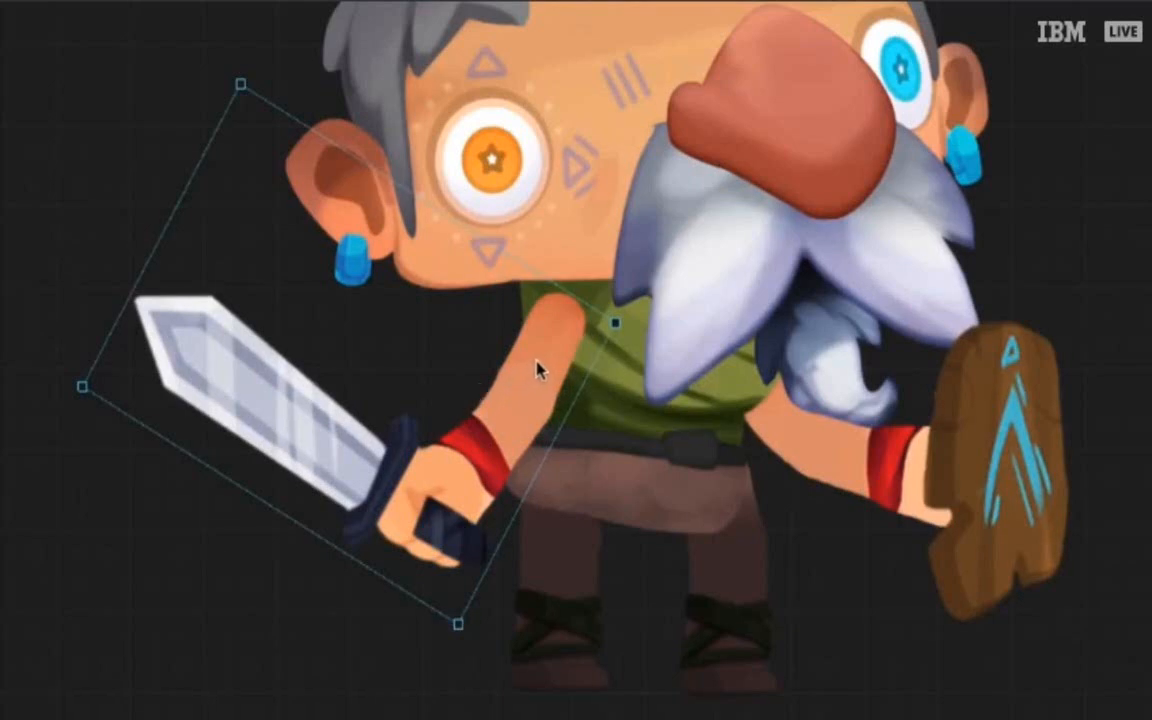
{"action": "left_click_drag", "start_coordinate": [537, 370], "coordinate": [517, 366]}
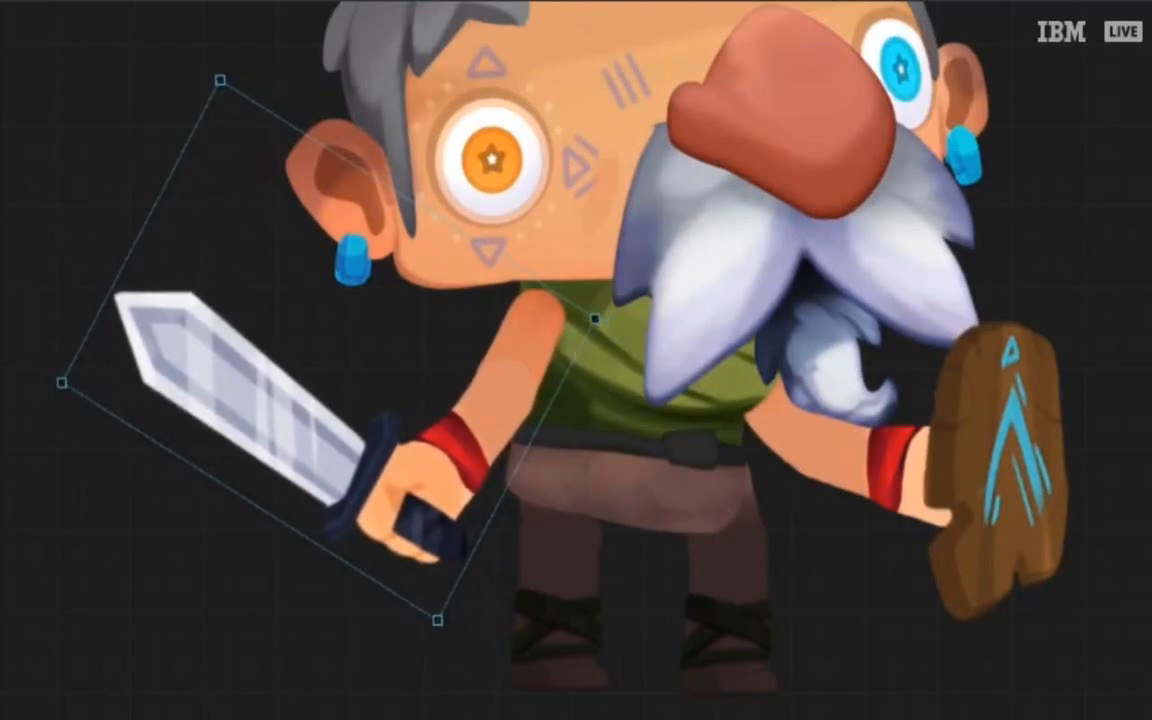
Send the sword arm's upper arm sprite to the back so it sits behind the torso
{"action": "left_click", "coordinate": [1034, 196]}
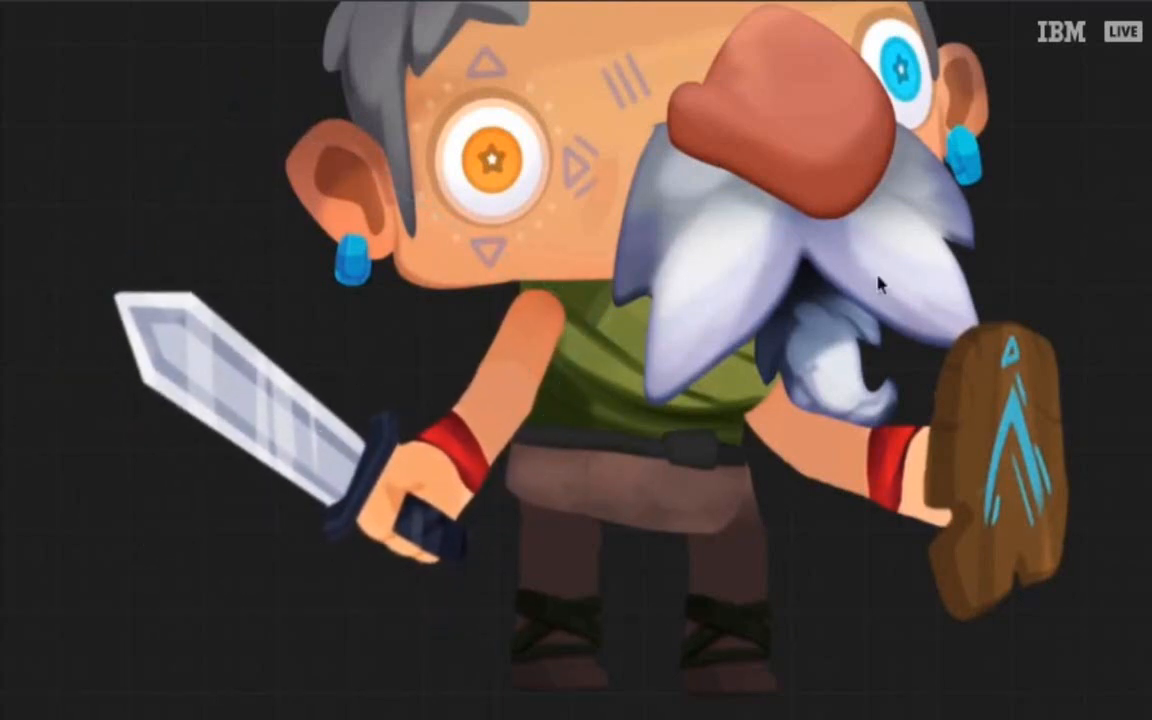
{"action": "left_click", "coordinate": [615, 368]}
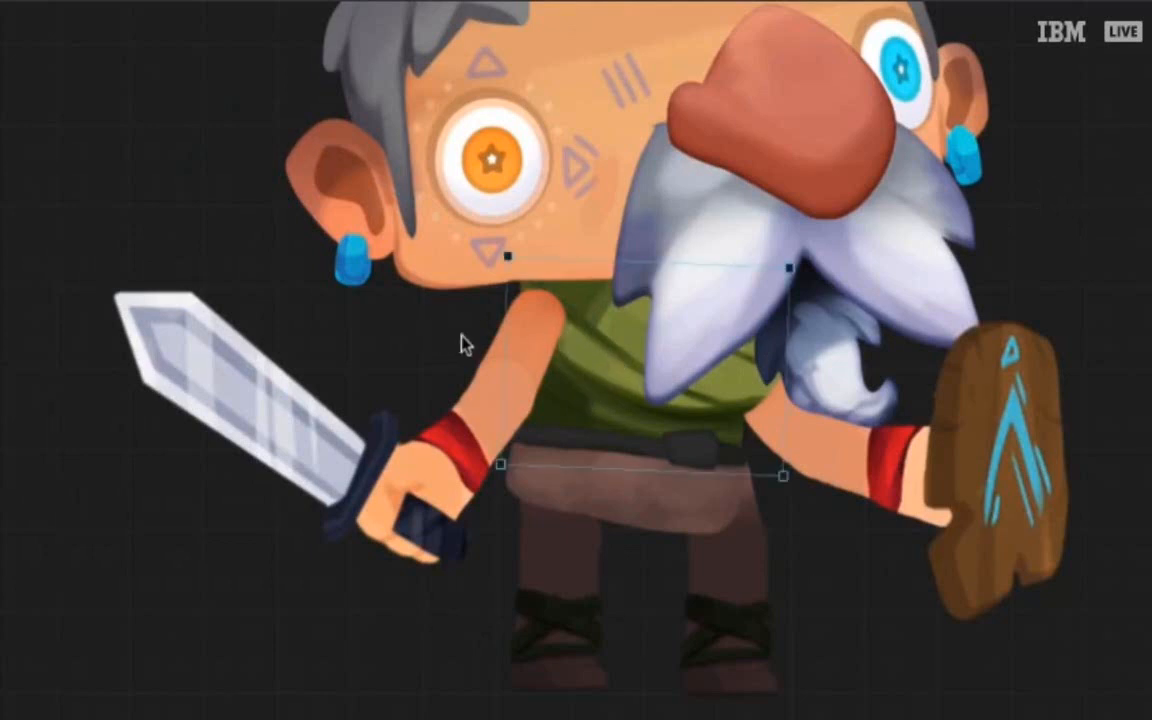
{"action": "left_click", "coordinate": [496, 353]}
{"action": "right_click", "coordinate": [497, 354]}
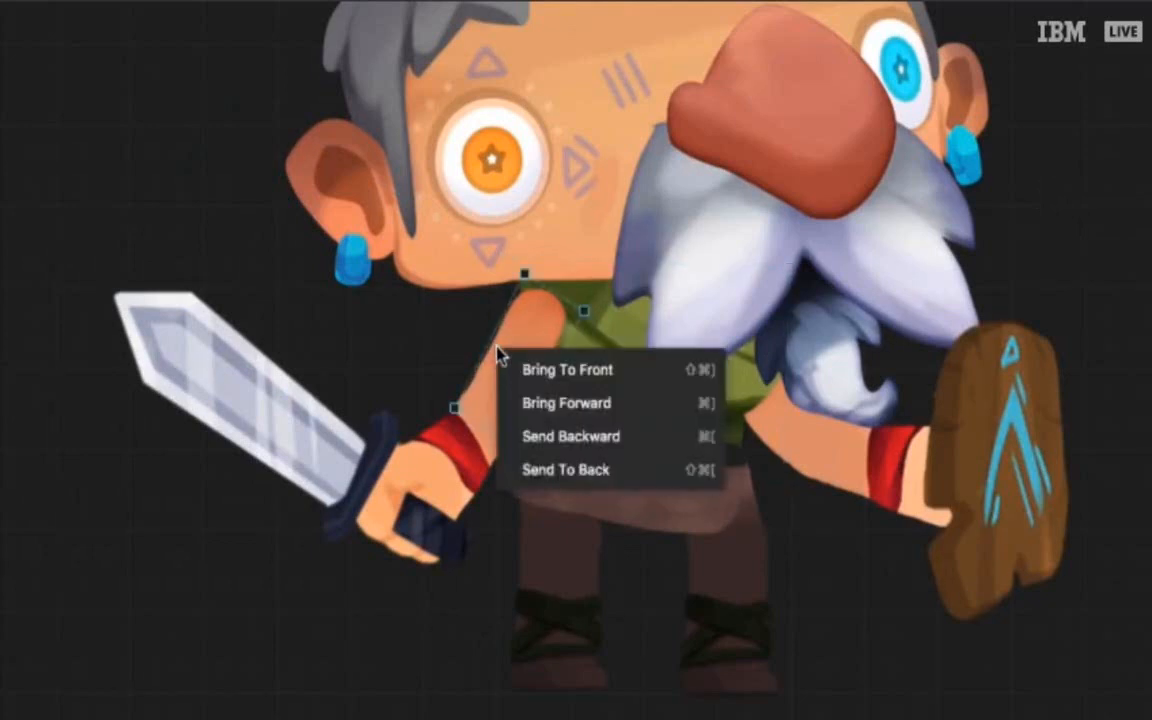
{"action": "left_click", "coordinate": [545, 469]}
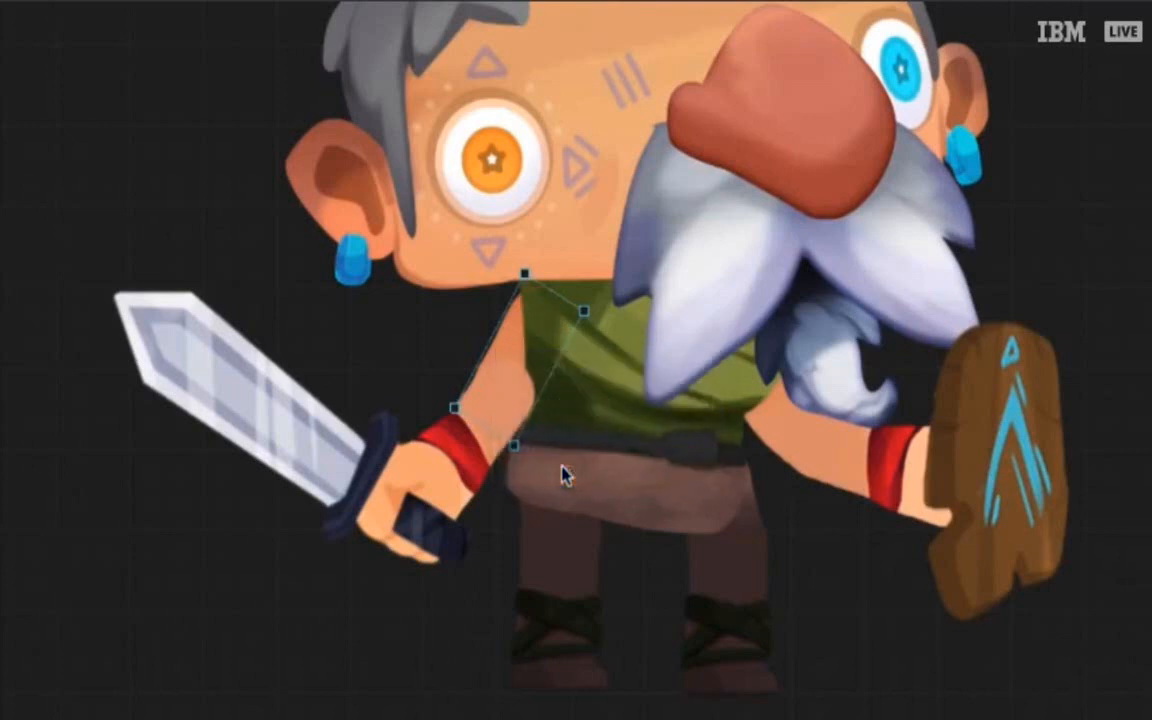
Send the sword arm's forearm sprite to the back and bring it forward one level
{"action": "left_click", "coordinate": [517, 400]}
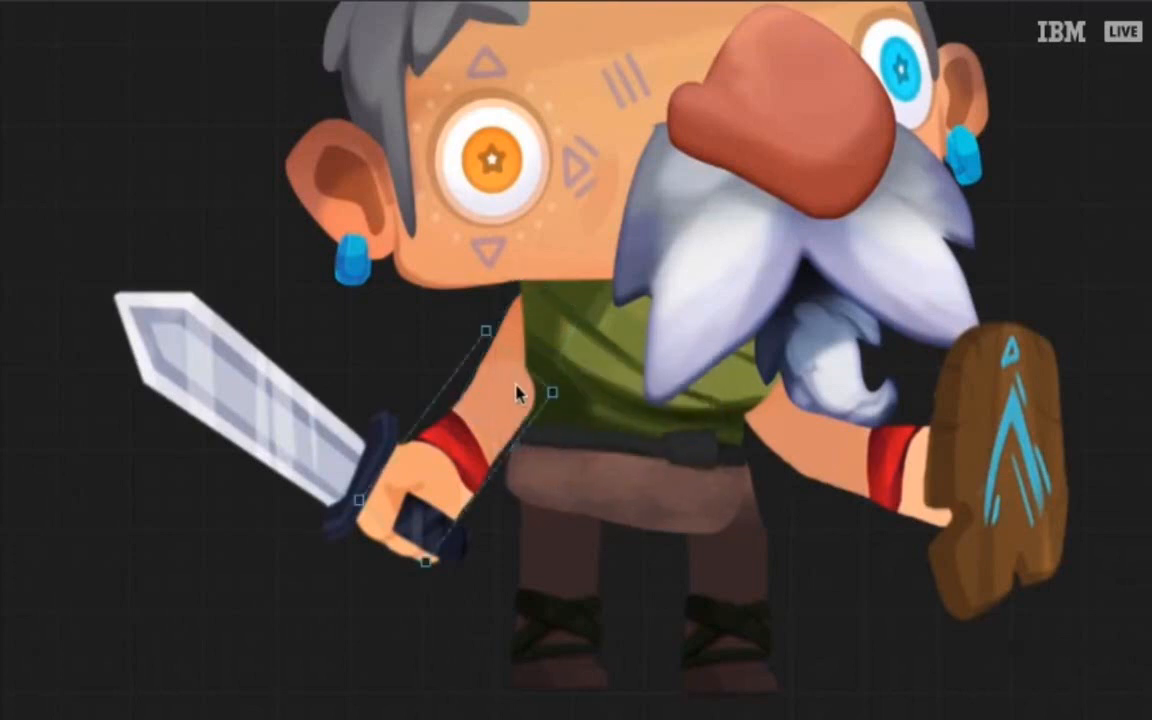
{"action": "right_click", "coordinate": [504, 398]}
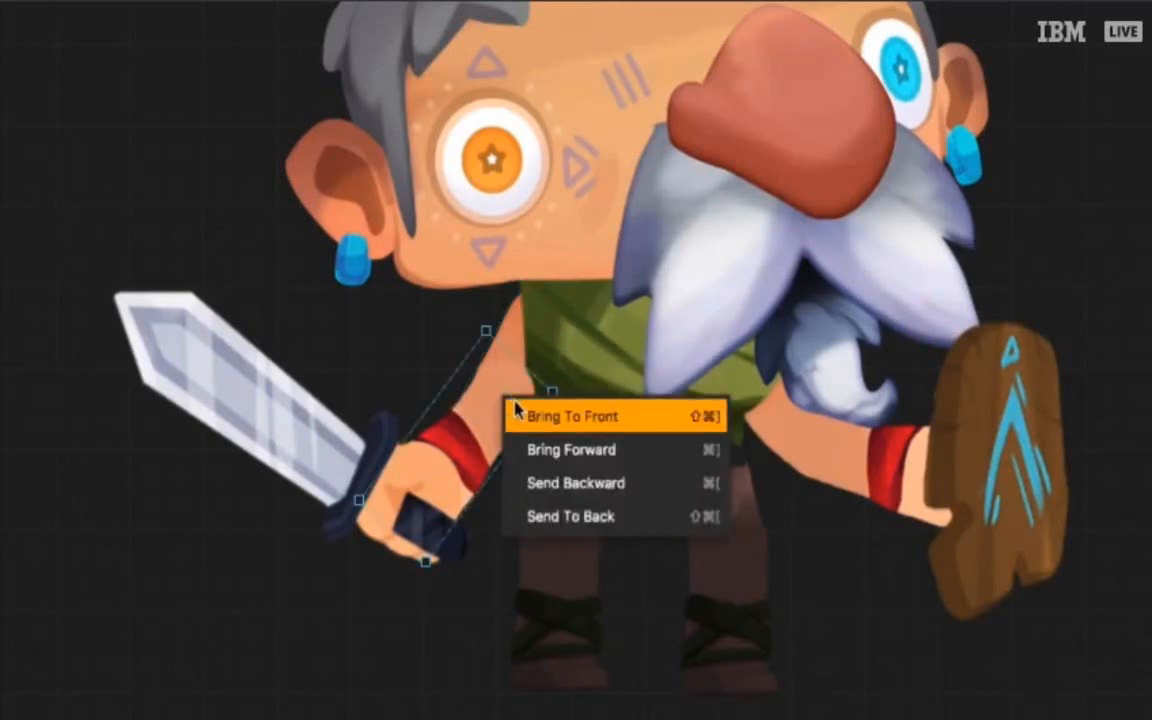
{"action": "left_click", "coordinate": [566, 516]}
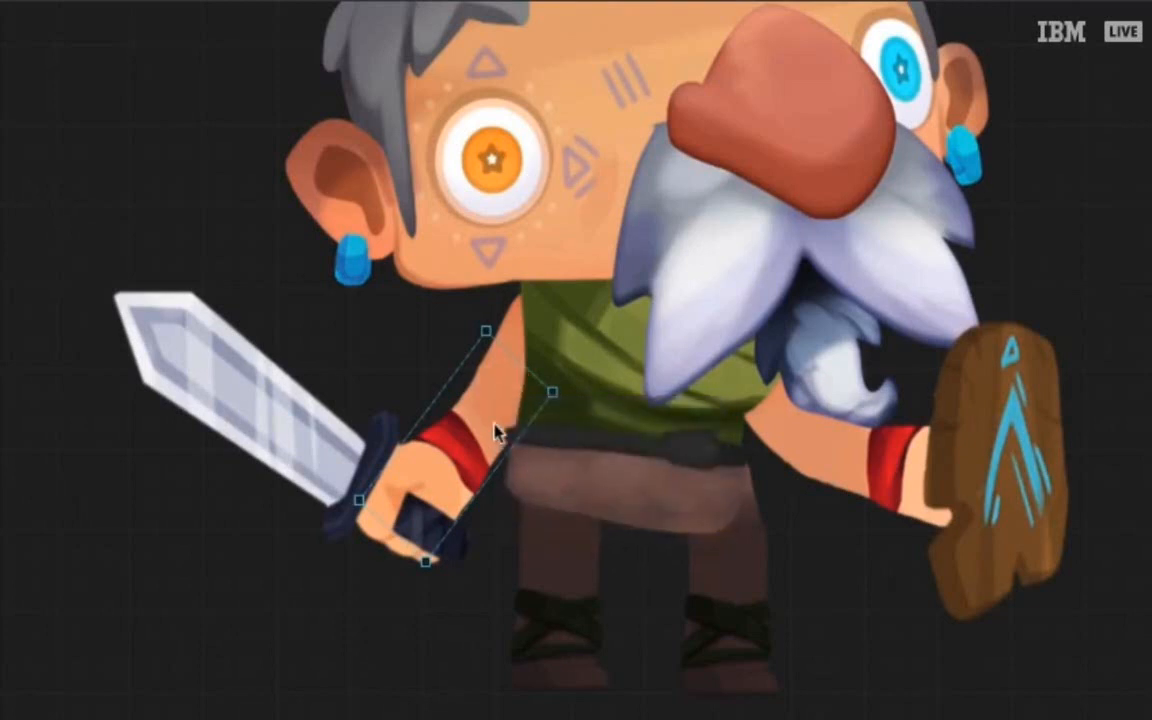
{"action": "right_click", "coordinate": [497, 432]}
{"action": "left_click", "coordinate": [514, 477]}
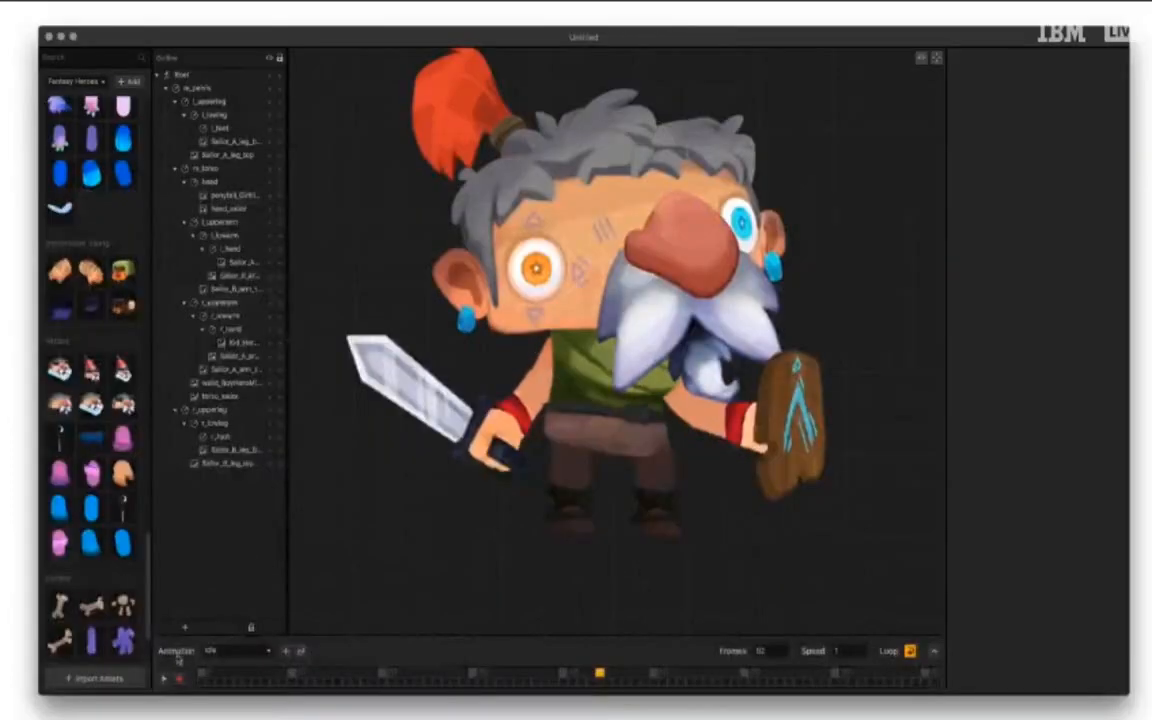
Play the animation, switch from Idle to the Run animation, and stop the playback
{"action": "left_click", "coordinate": [165, 679]}
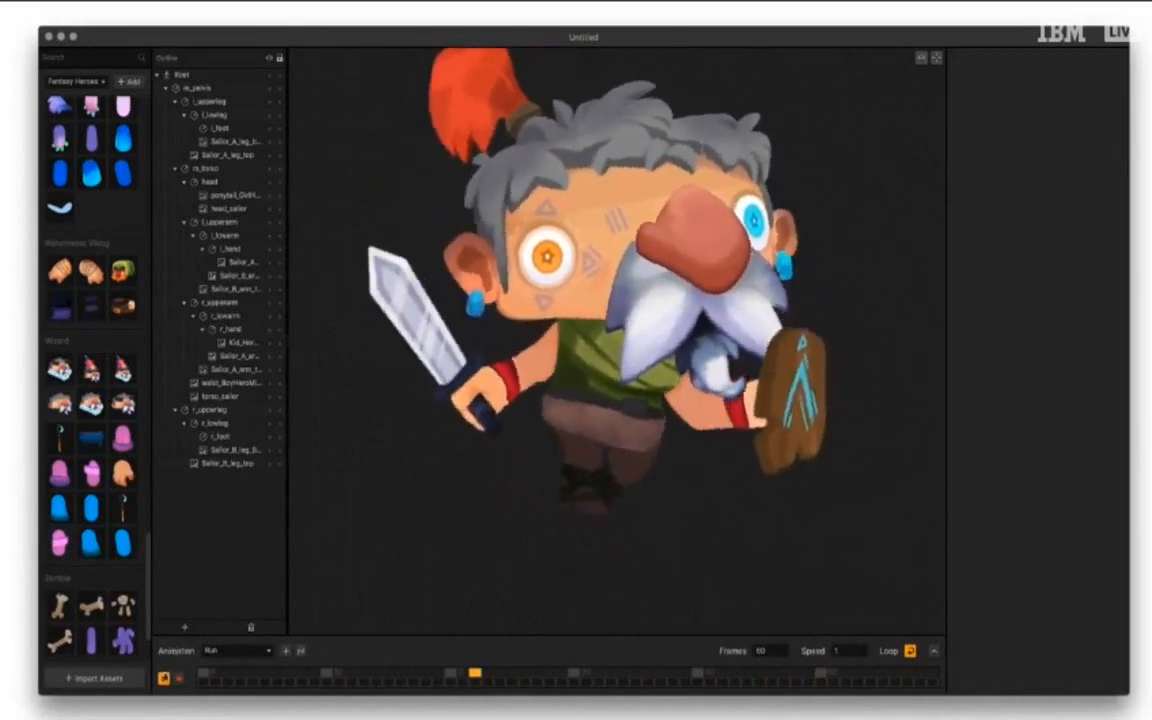
{"action": "left_click", "coordinate": [164, 678]}
{"action": "scroll", "coordinate": [646, 181], "scroll_direction": "up", "scroll_amount": 5}
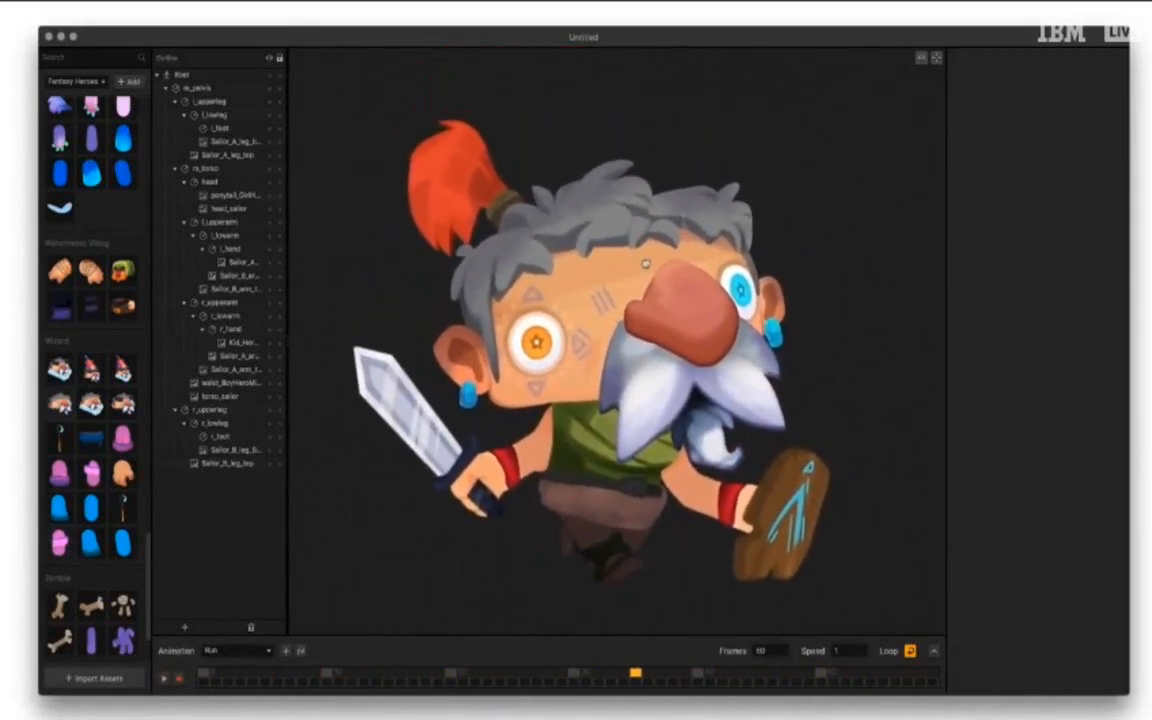
{"action": "left_click_drag", "start_coordinate": [602, 275], "coordinate": [610, 249]}
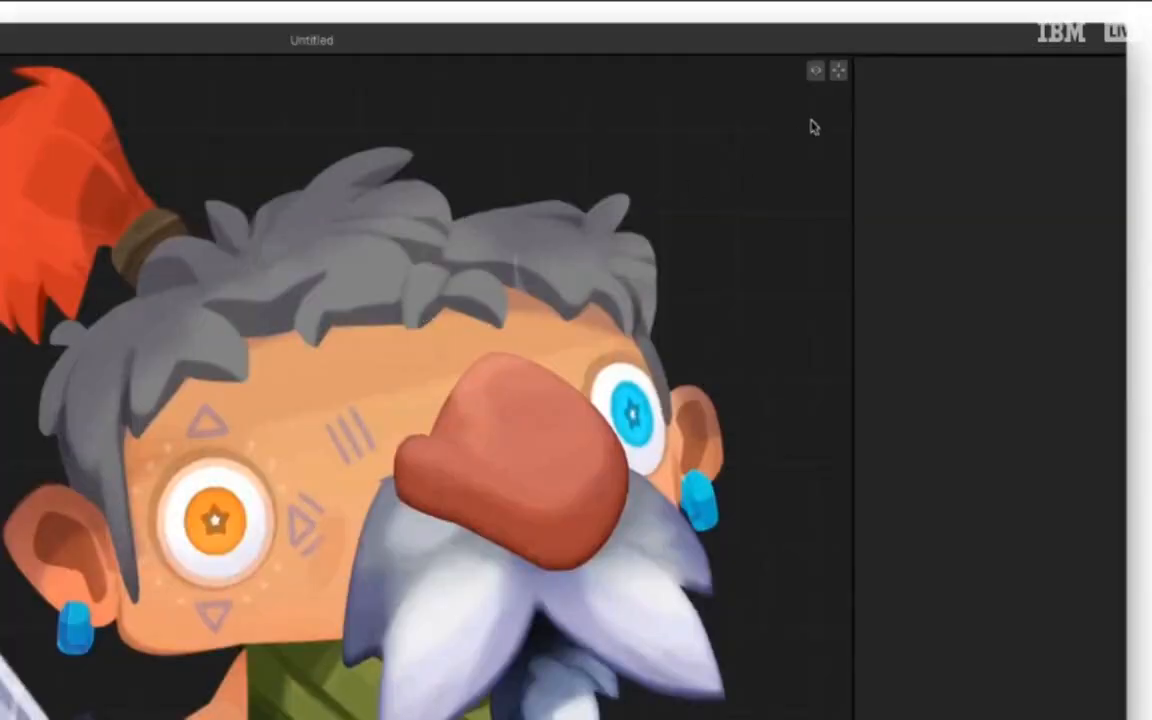
Show the skeleton and add a child bone running from the head bone up into the hair
{"action": "left_click", "coordinate": [921, 57]}
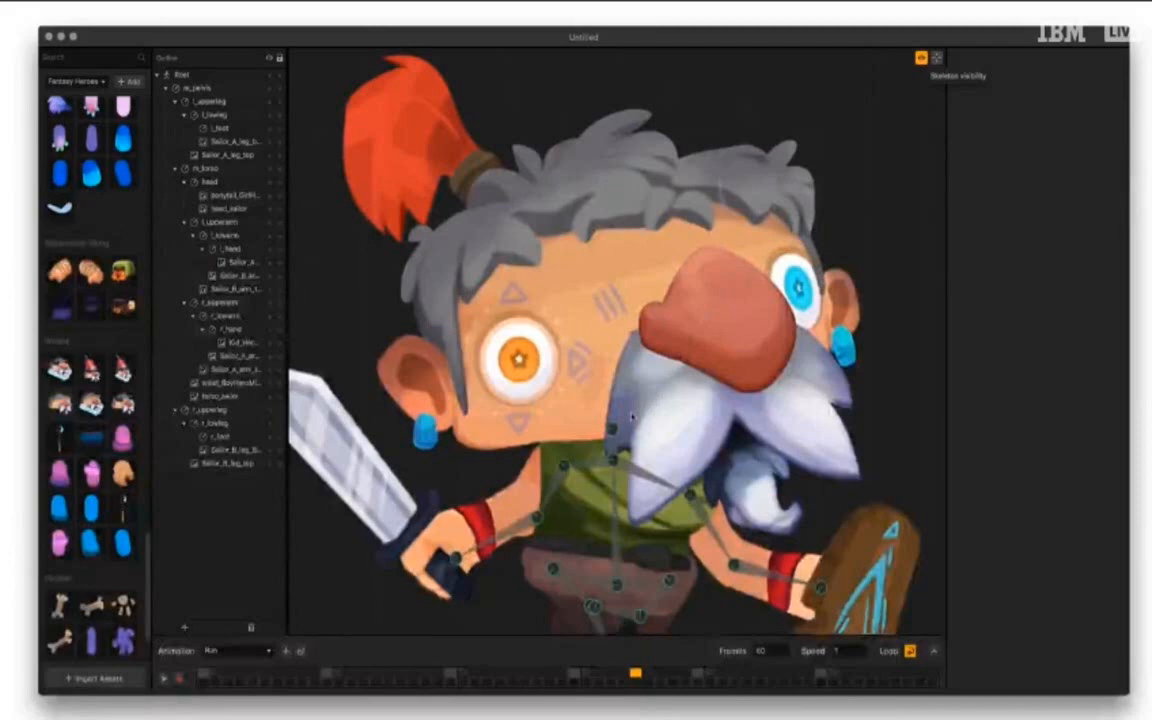
{"action": "left_click_drag", "start_coordinate": [355, 626], "coordinate": [393, 535]}
{"action": "left_click_drag", "start_coordinate": [638, 368], "coordinate": [612, 430]}
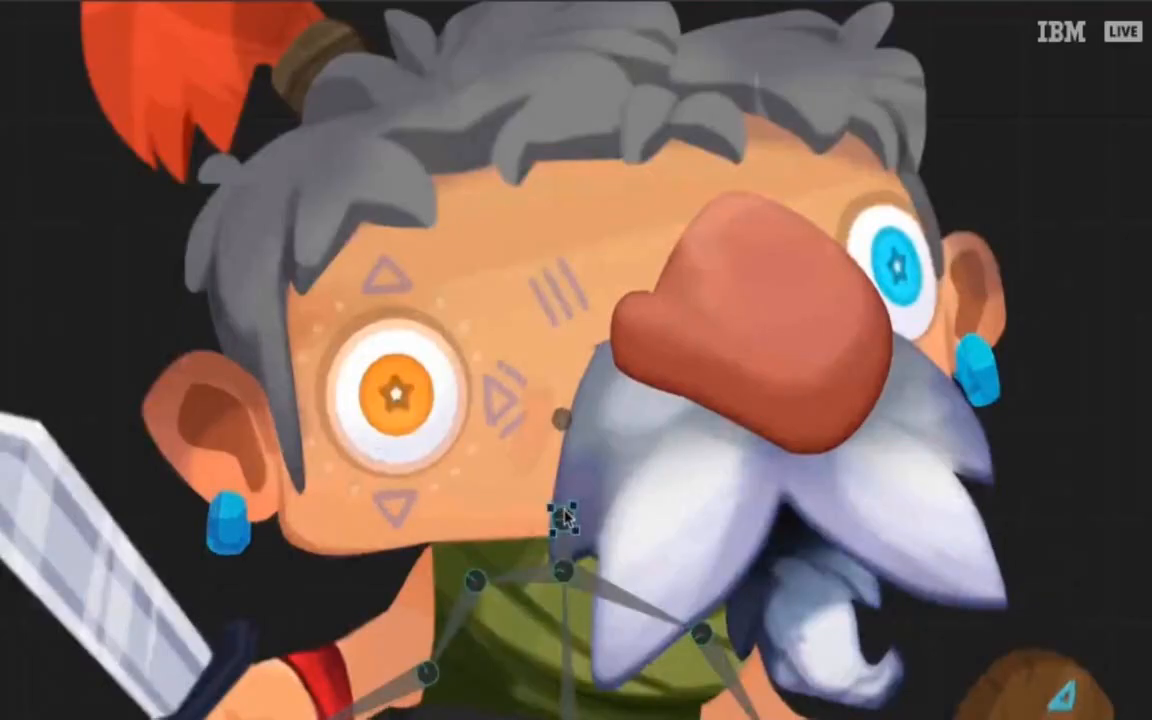
{"action": "left_click", "coordinate": [563, 420]}
{"action": "left_click_drag", "start_coordinate": [563, 420], "coordinate": [497, 102]}
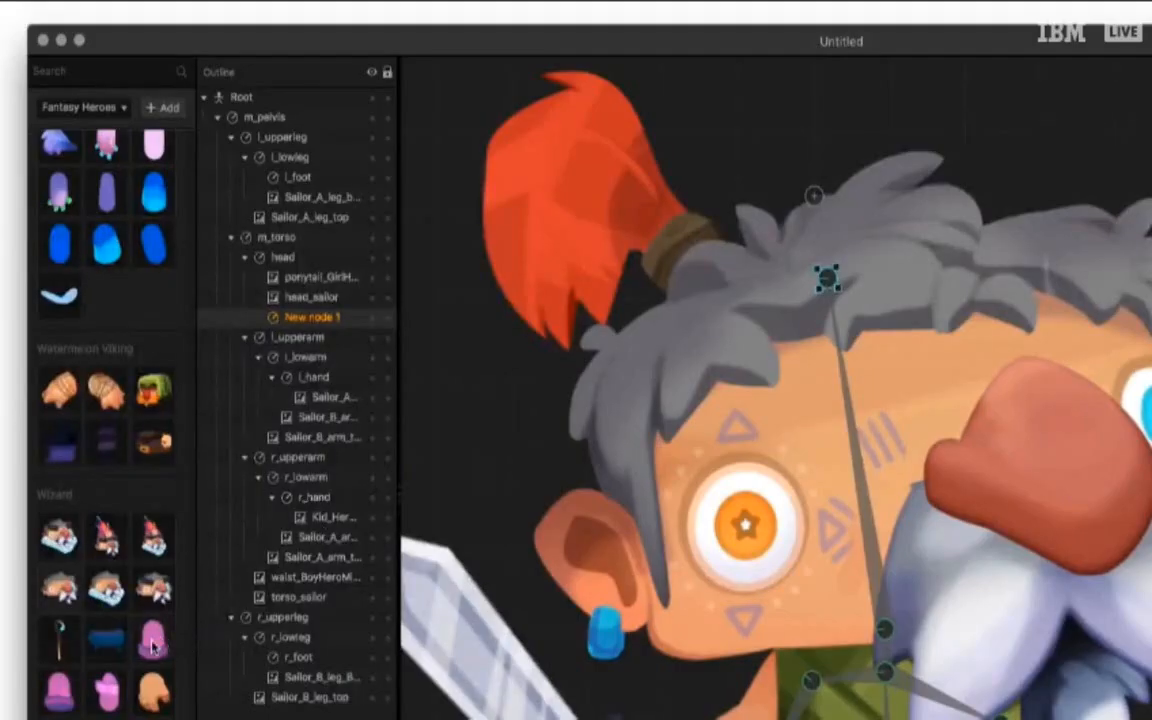
Attach the pink Wizard sprite to the new head bone and position it as a small hat on the hair
{"action": "left_click_drag", "start_coordinate": [152, 647], "coordinate": [833, 281]}
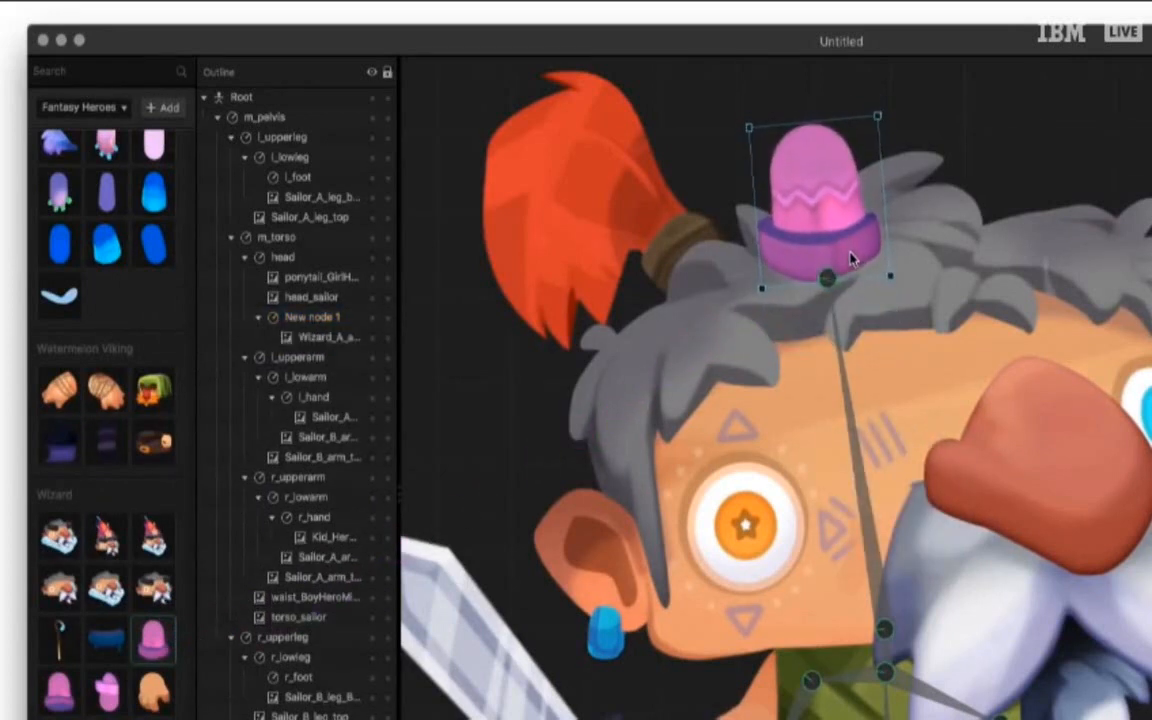
{"action": "left_click_drag", "start_coordinate": [850, 258], "coordinate": [850, 268]}
{"action": "left_click_drag", "start_coordinate": [651, 244], "coordinate": [595, 279]}
Record movement keyframes for the hat's bone in the Run animation, starting at frame 0, and play the animation back
{"action": "left_click", "coordinate": [826, 272]}
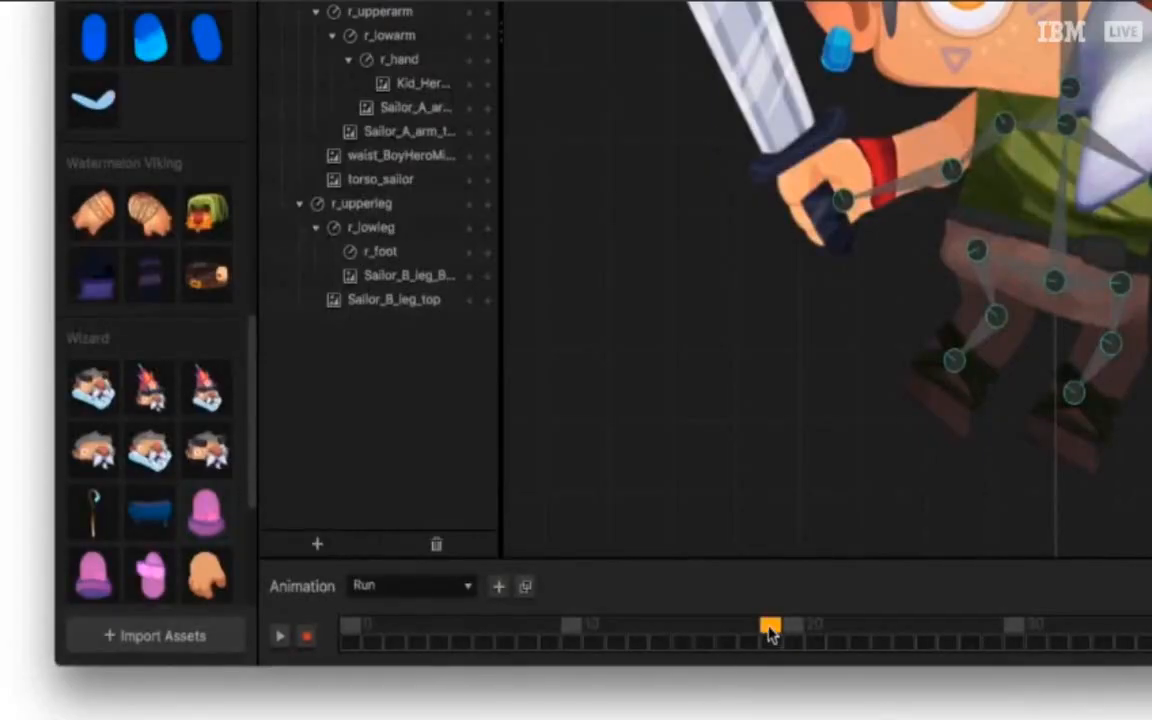
{"action": "left_click_drag", "start_coordinate": [770, 628], "coordinate": [348, 640]}
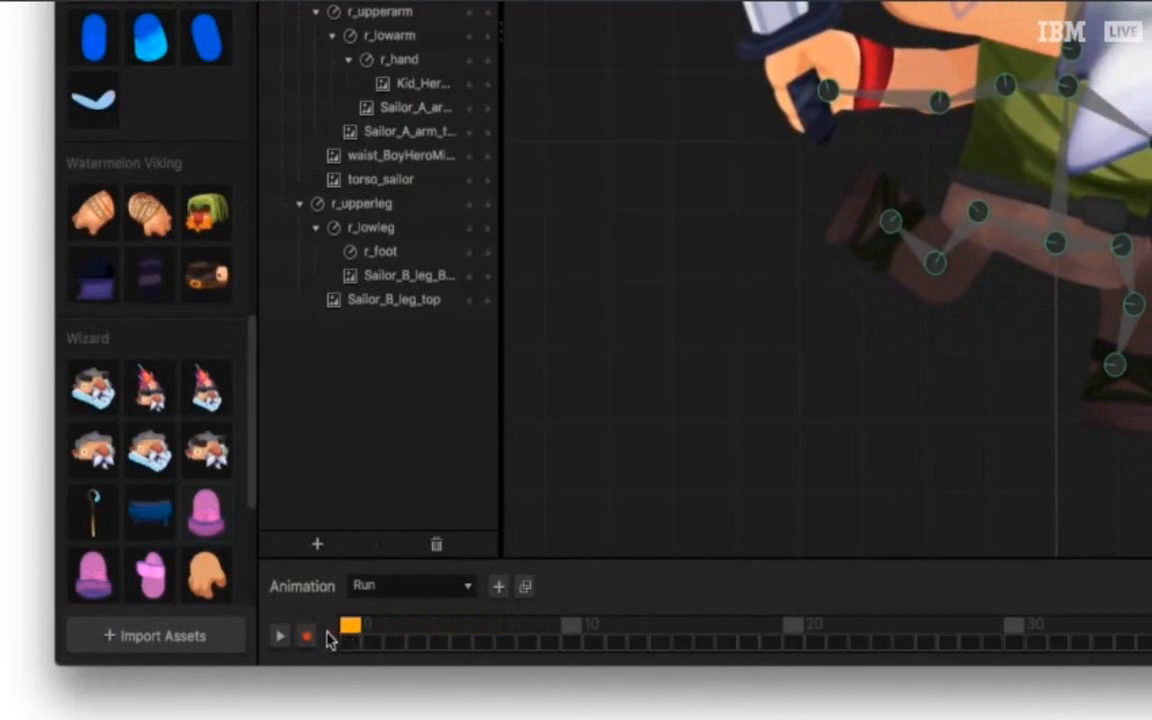
{"action": "left_click", "coordinate": [306, 637]}
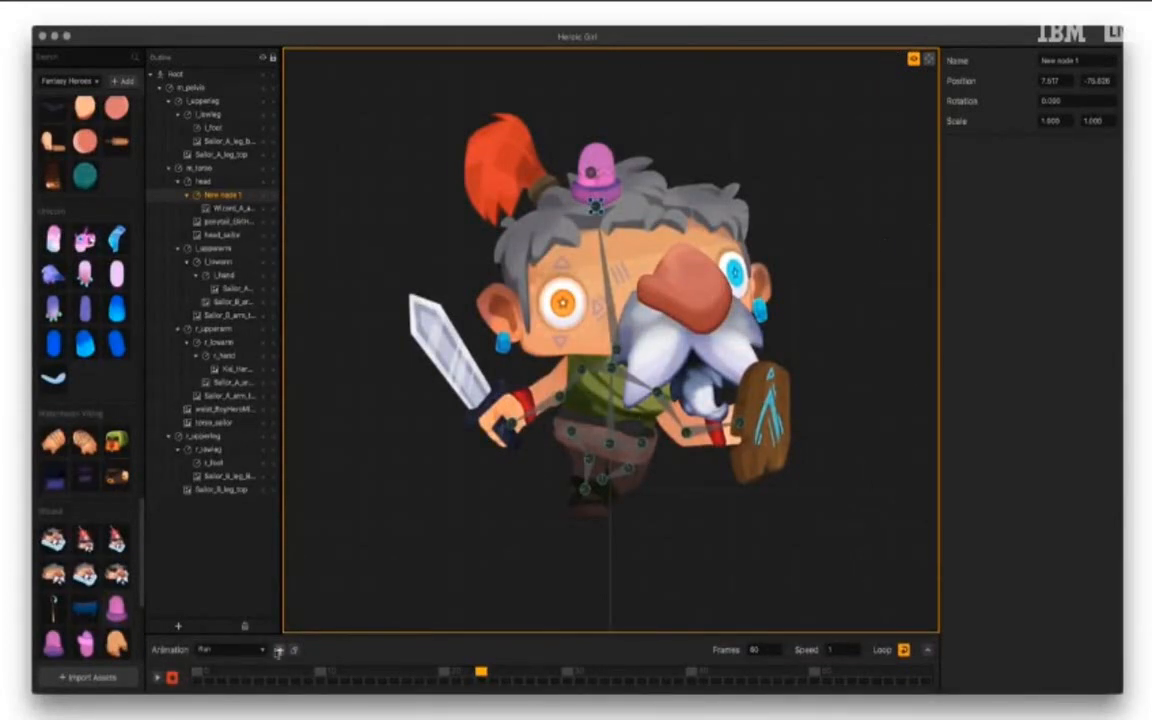
{"action": "left_click_drag", "start_coordinate": [196, 683], "coordinate": [530, 697]}
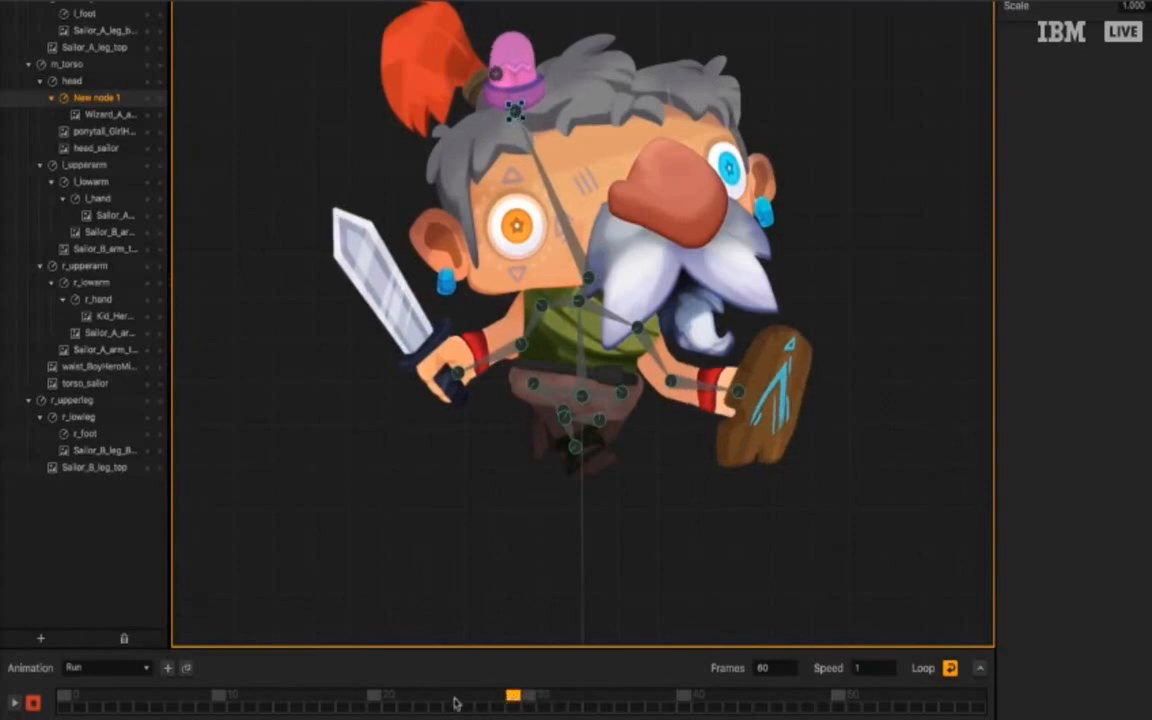
{"action": "left_click_drag", "start_coordinate": [455, 703], "coordinate": [64, 695]}
{"action": "left_click", "coordinate": [17, 703]}
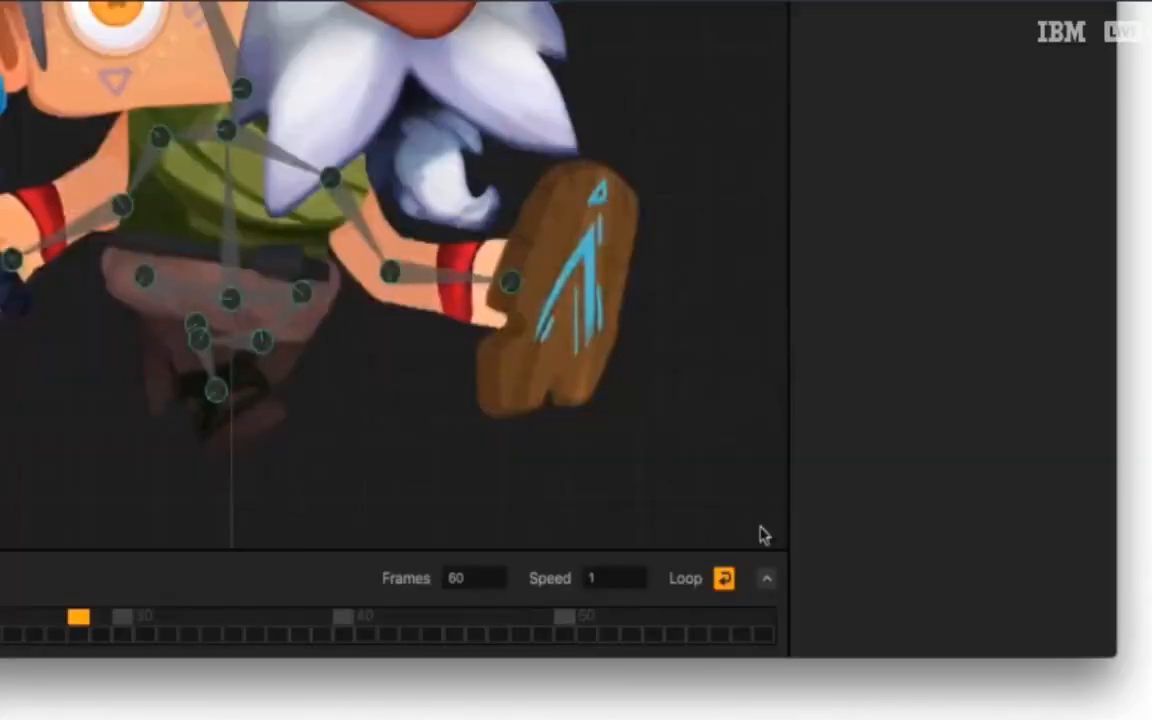
Expand the curve editor for the hat's bone and move its second Position X keyframe to frame 17
{"action": "left_click", "coordinate": [770, 578]}
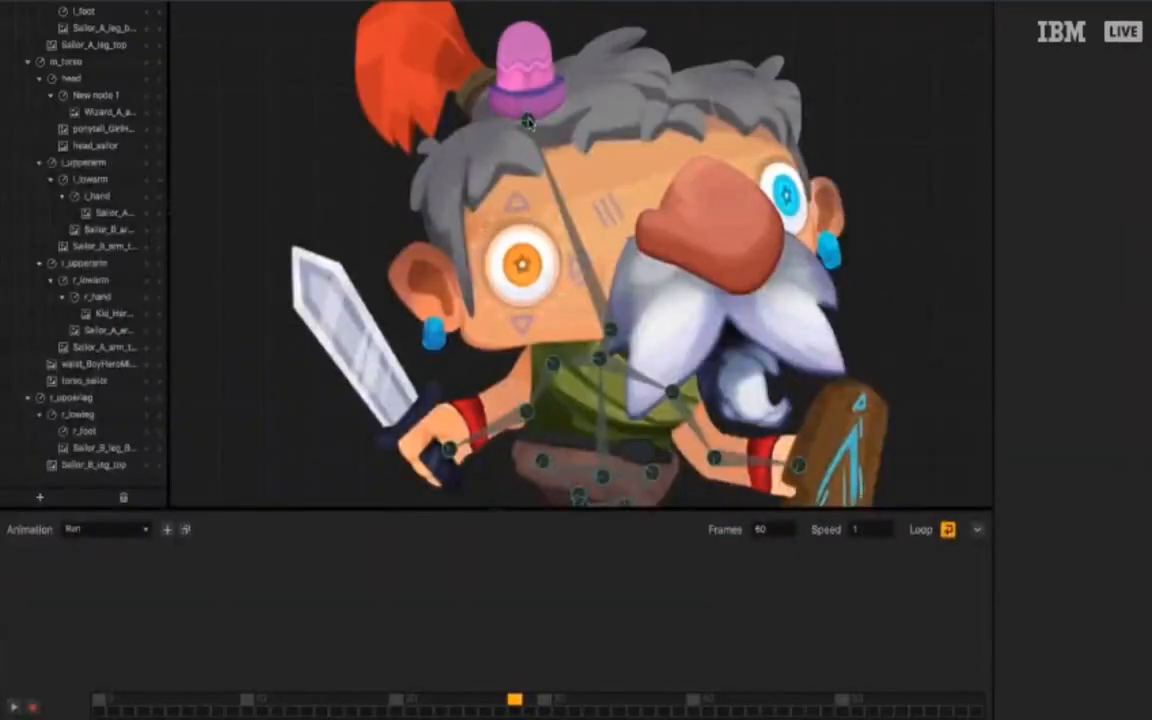
{"action": "left_click", "coordinate": [527, 121]}
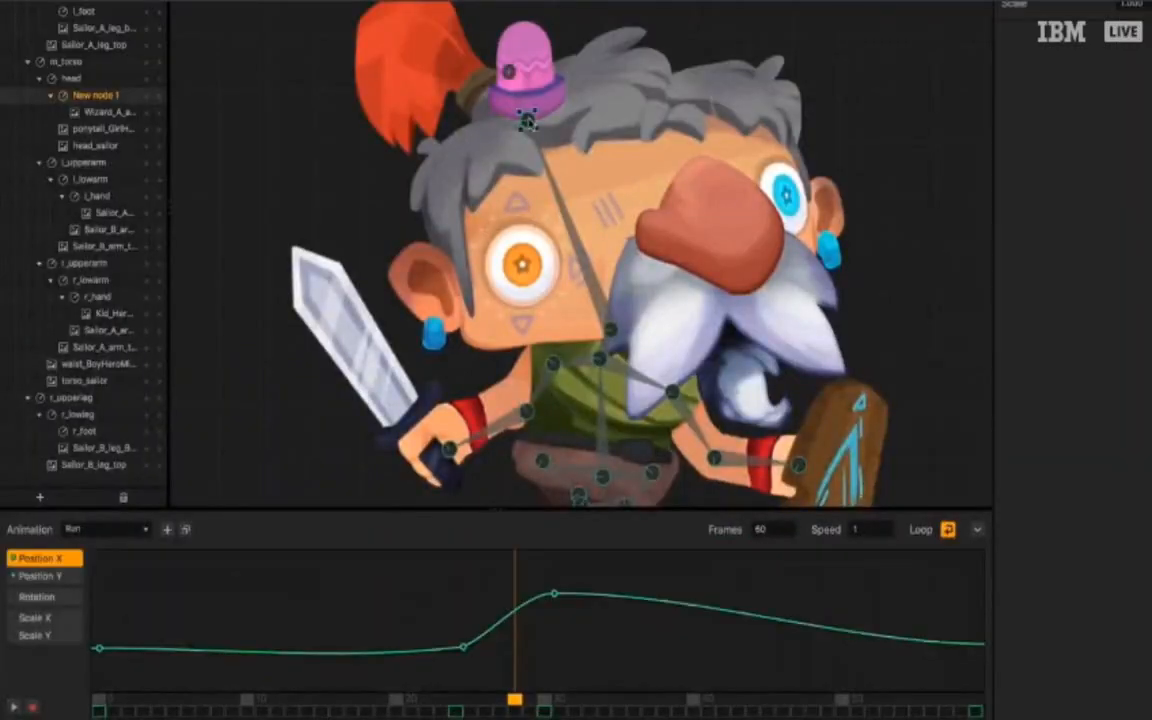
{"action": "mouse_move", "coordinate": [531, 692]}
{"action": "left_mouse_down"}
{"action": "mouse_move", "coordinate": [307, 700]}
{"action": "mouse_move", "coordinate": [517, 712]}
{"action": "mouse_move", "coordinate": [573, 700]}
{"action": "mouse_move", "coordinate": [368, 700]}
{"action": "mouse_move", "coordinate": [544, 705]}
{"action": "left_mouse_up"}
{"action": "left_click_drag", "start_coordinate": [463, 647], "coordinate": [348, 640]}
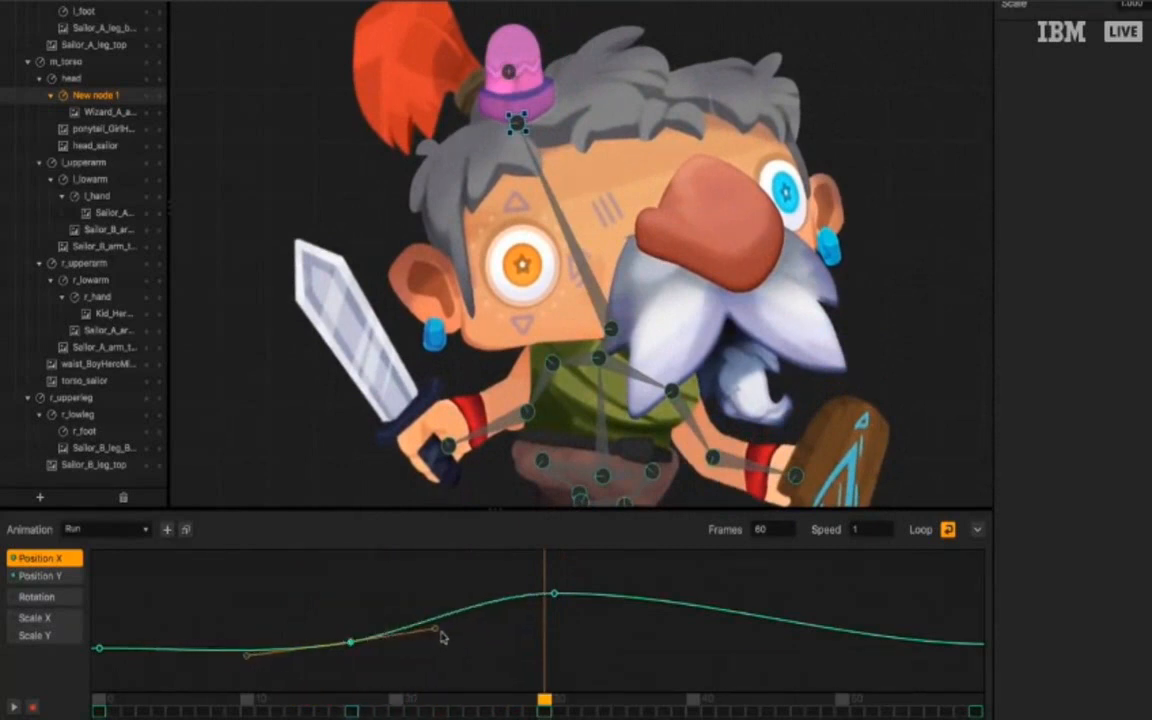
{"action": "left_click", "coordinate": [438, 628]}
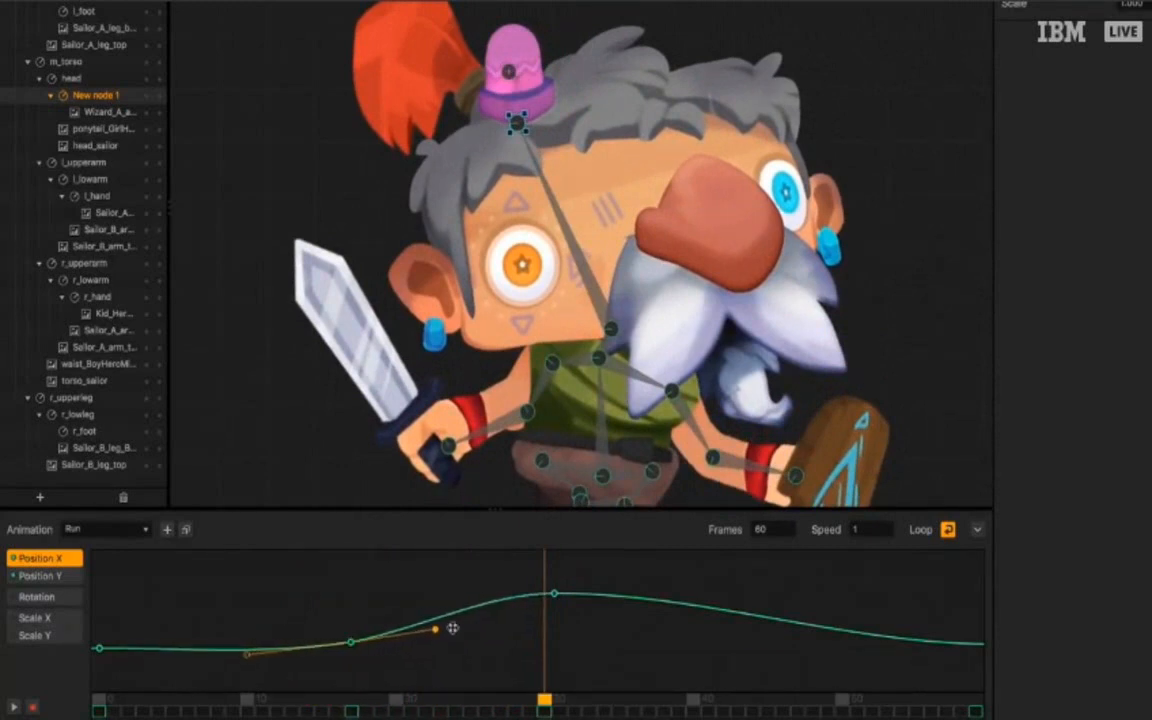
Raise the Position Y keyframe near frame 30 for the hat's bone and scrub the timeline to check the motion
{"action": "left_click", "coordinate": [57, 577]}
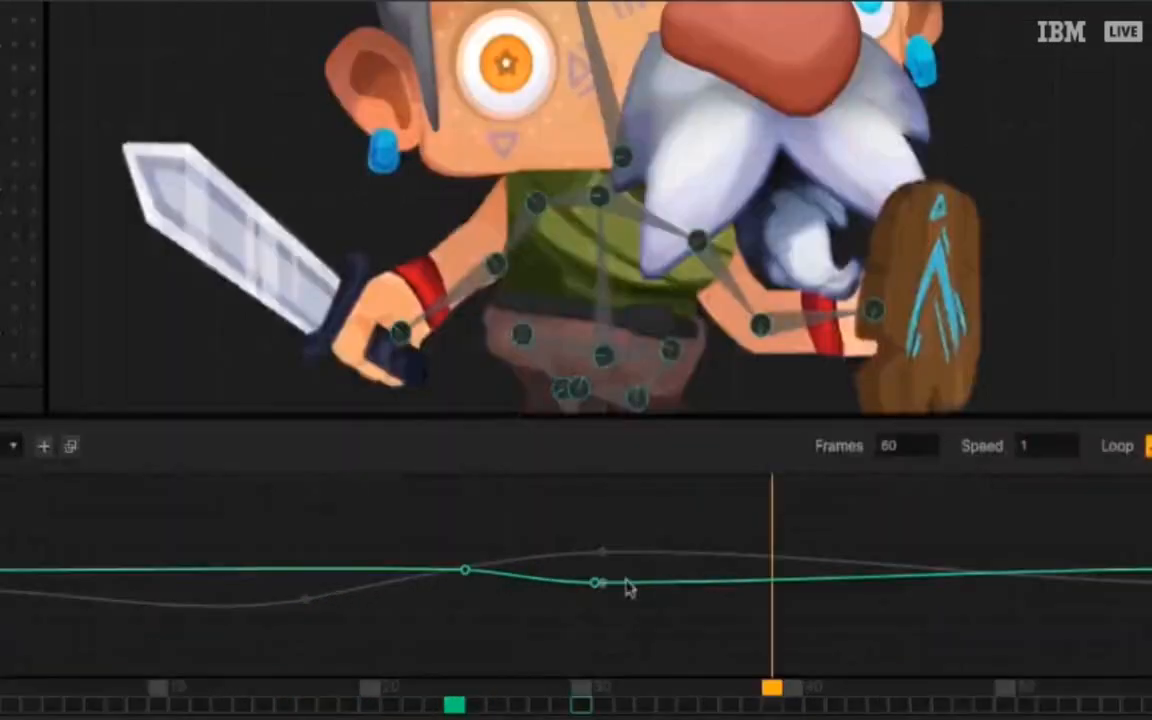
{"action": "left_click_drag", "start_coordinate": [594, 581], "coordinate": [587, 510]}
{"action": "left_click_drag", "start_coordinate": [683, 676], "coordinate": [494, 676]}
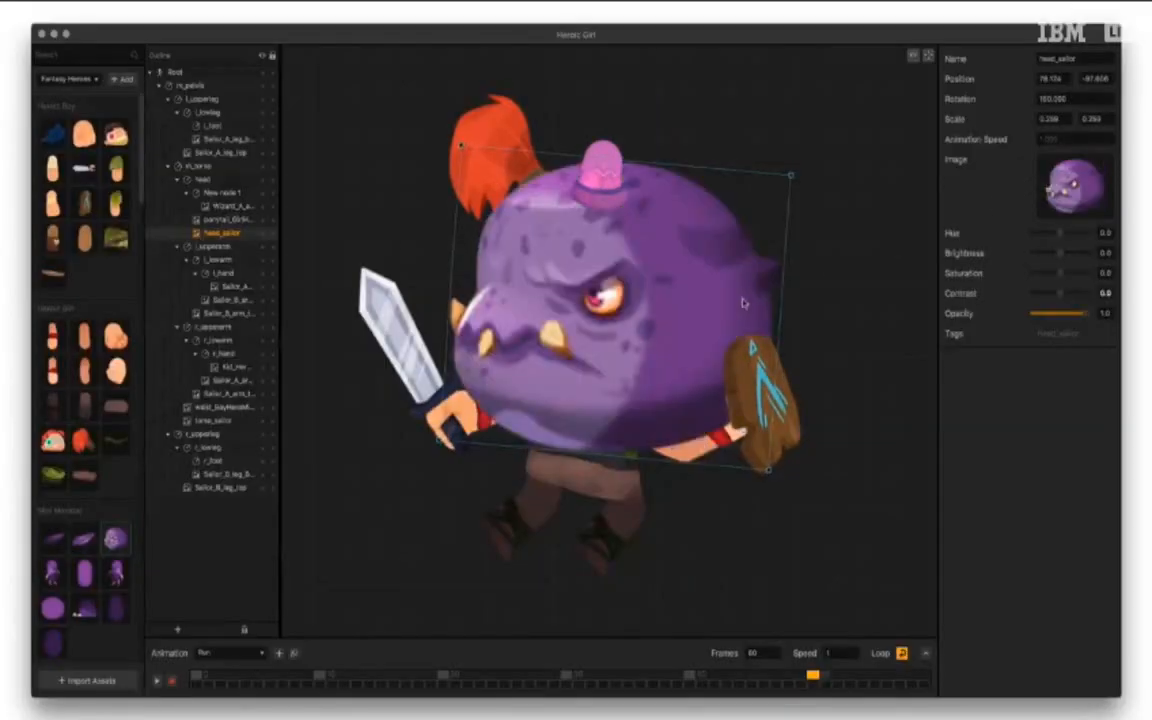
Flip the purple monster head to face the shield, resize it over the body, and raise the pink hat onto its top
{"action": "left_click_drag", "start_coordinate": [501, 297], "coordinate": [192, 268]}
{"action": "left_click_drag", "start_coordinate": [370, 285], "coordinate": [660, 284]}
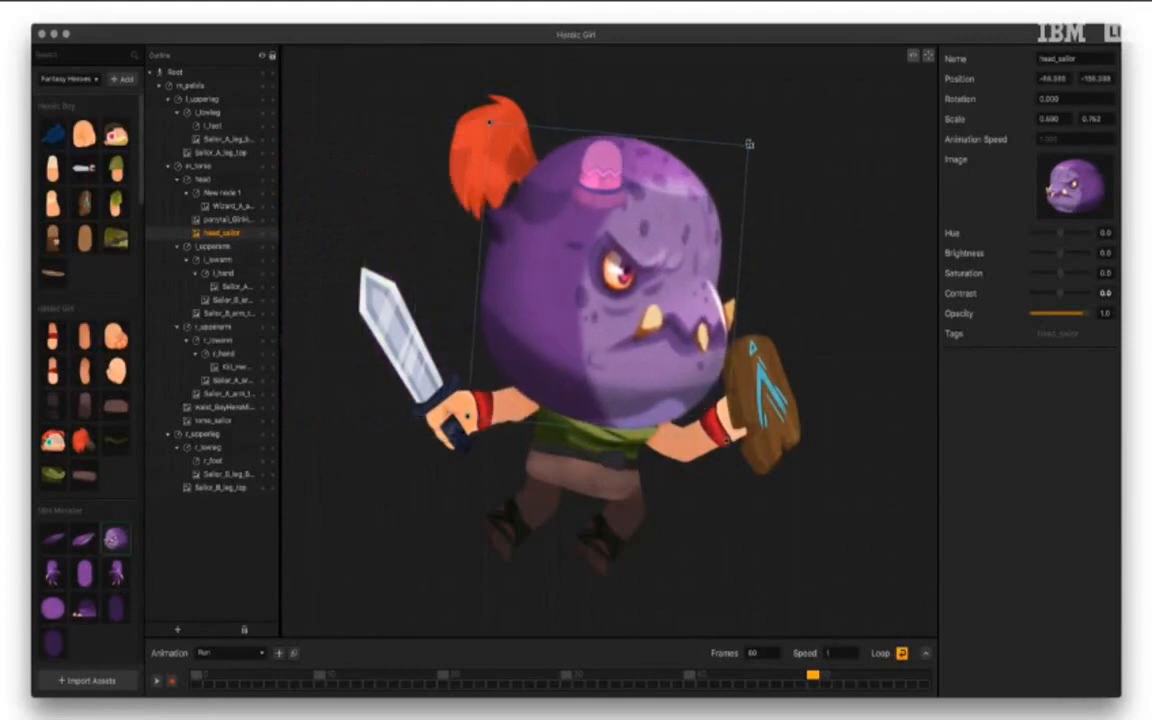
{"action": "left_click_drag", "start_coordinate": [776, 163], "coordinate": [769, 166]}
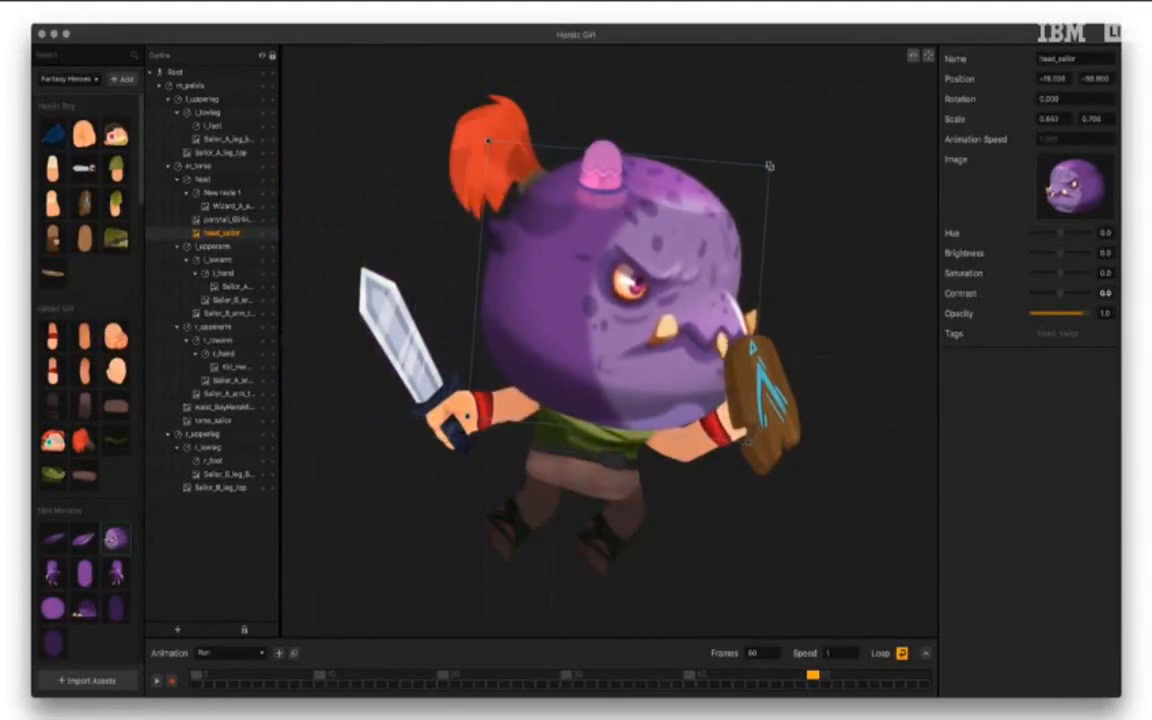
{"action": "left_click", "coordinate": [604, 172]}
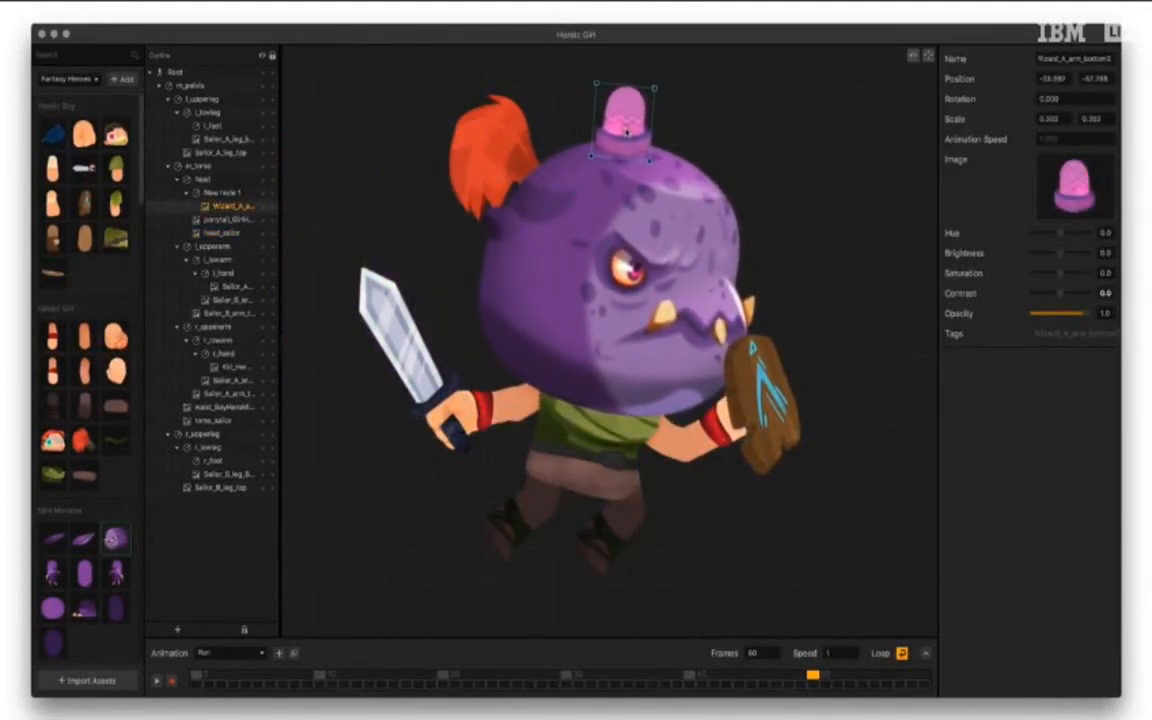
{"action": "left_click", "coordinate": [637, 300]}
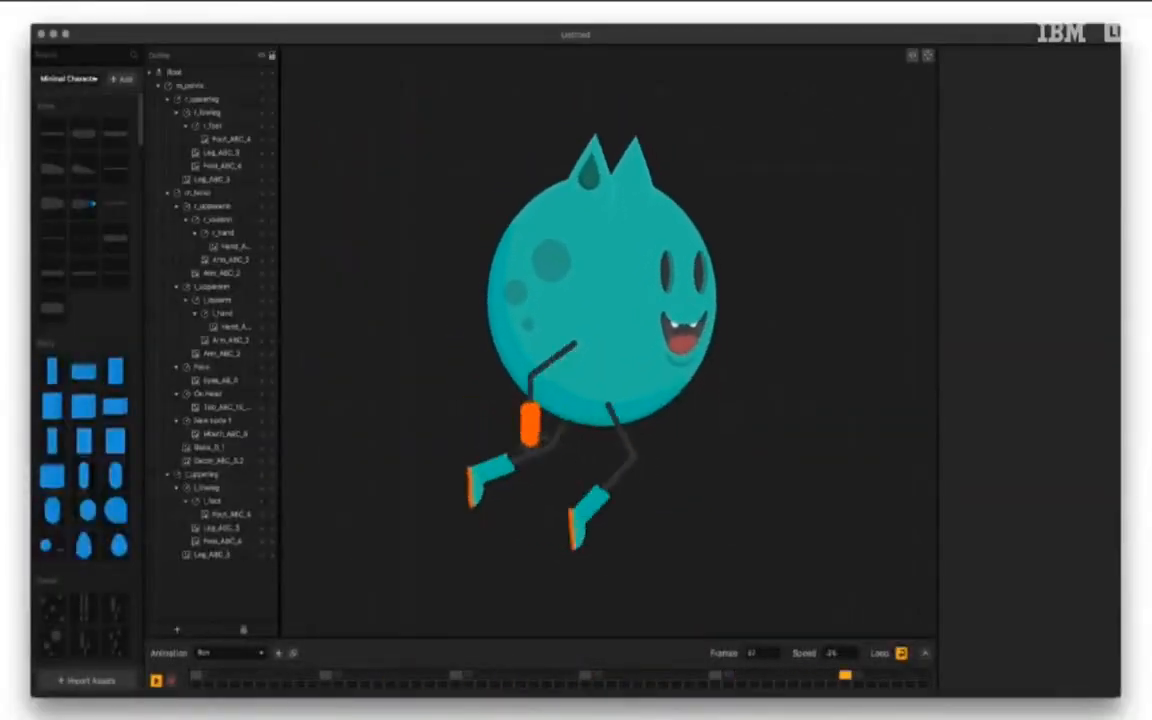
Replace the teal body's image with the blue box and the eyes with the large white eyes
{"action": "left_click", "coordinate": [600, 300]}
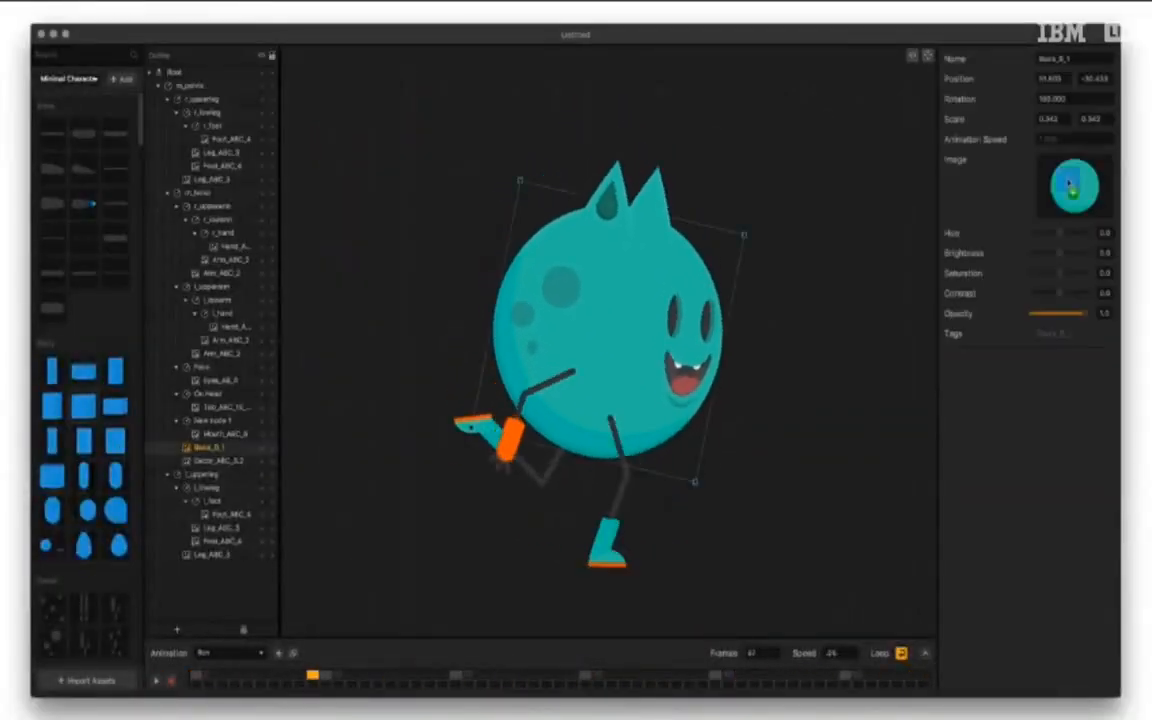
{"action": "left_click_drag", "start_coordinate": [52, 475], "coordinate": [1075, 186]}
{"action": "left_click", "coordinate": [689, 312]}
{"action": "left_click_drag", "start_coordinate": [115, 420], "coordinate": [1075, 186]}
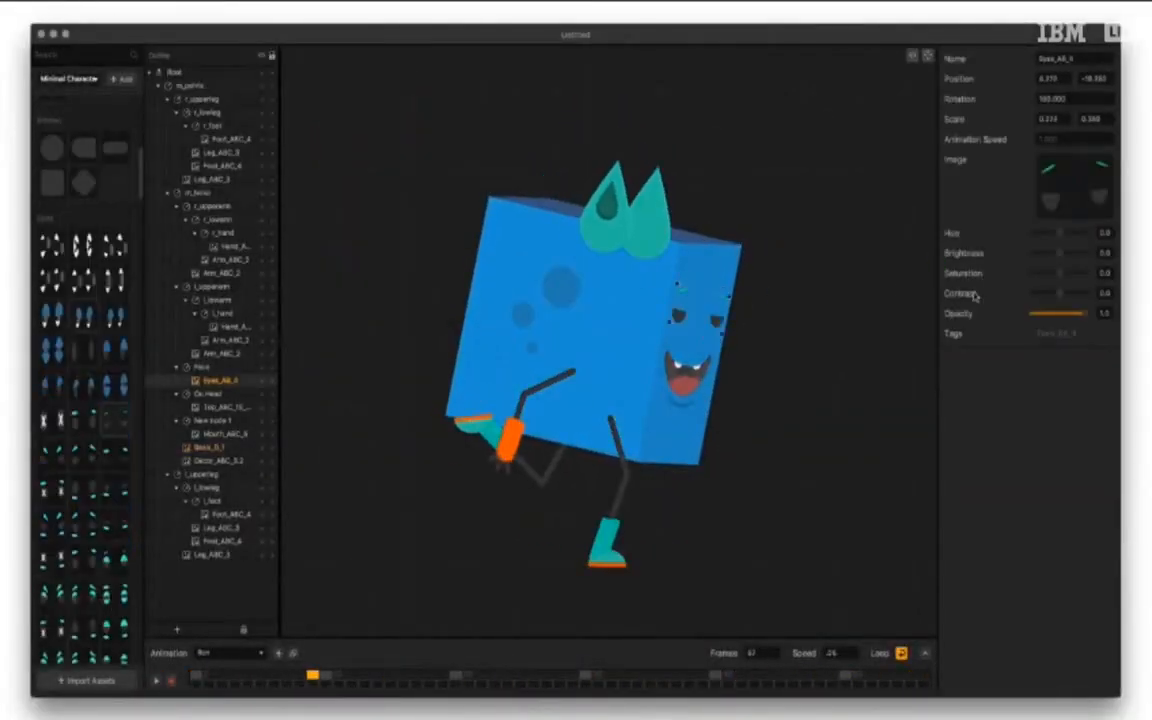
{"action": "left_click_drag", "start_coordinate": [84, 490], "coordinate": [1075, 186]}
Replace the fanged mouth's image with the frowning line mouth
{"action": "left_click", "coordinate": [686, 376]}
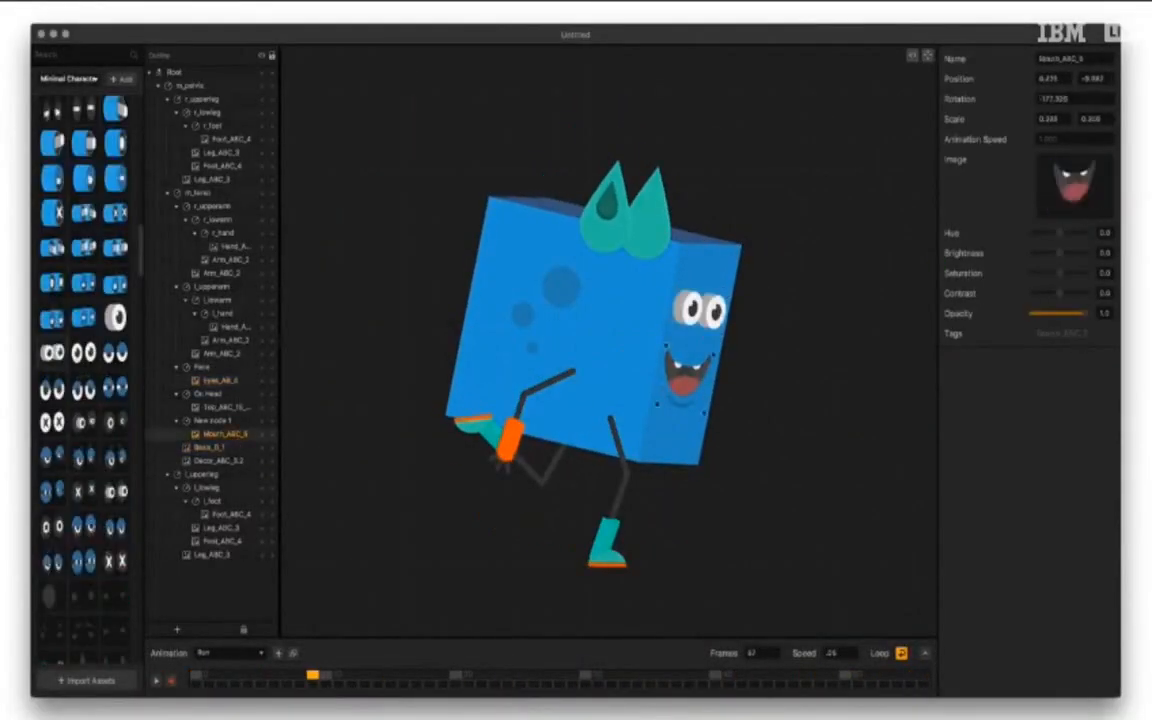
{"action": "scroll", "coordinate": [84, 400], "scroll_direction": "down", "scroll_amount": 10}
{"action": "left_click_drag", "start_coordinate": [84, 456], "coordinate": [1075, 186]}
Replace the ears with blue eye stalks, flip them, and position them at the back of the box's upper edge
{"action": "left_click", "coordinate": [640, 220]}
{"action": "scroll", "coordinate": [84, 400], "scroll_direction": "down", "scroll_amount": 10}
{"action": "left_click_drag", "start_coordinate": [115, 321], "coordinate": [1075, 186]}
{"action": "left_click", "coordinate": [912, 56]}
{"action": "left_click_drag", "start_coordinate": [224, 338], "coordinate": [208, 394]}
{"action": "left_click_drag", "start_coordinate": [600, 200], "coordinate": [472, 147]}
Replace the orange hands with dark hand images, flip the hand, and play the Run animation
{"action": "left_click_drag", "start_coordinate": [115, 235], "coordinate": [1075, 186]}
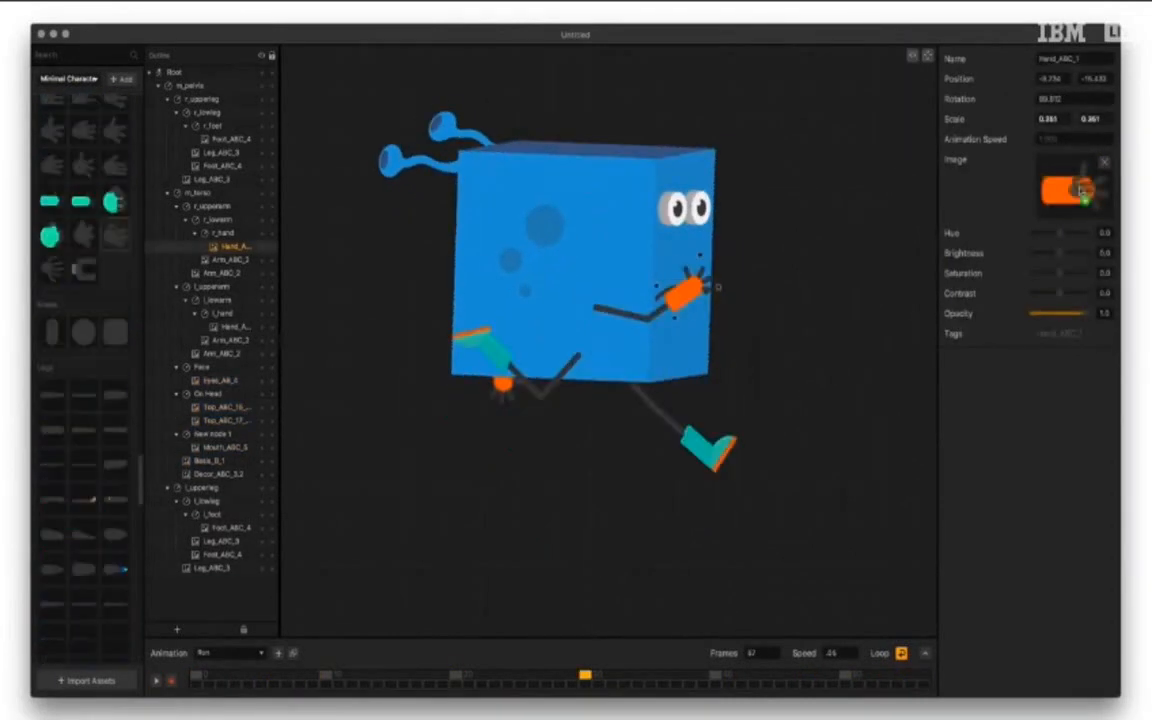
{"action": "left_click", "coordinate": [504, 382]}
{"action": "left_click", "coordinate": [156, 681]}
{"action": "left_click", "coordinate": [913, 56]}
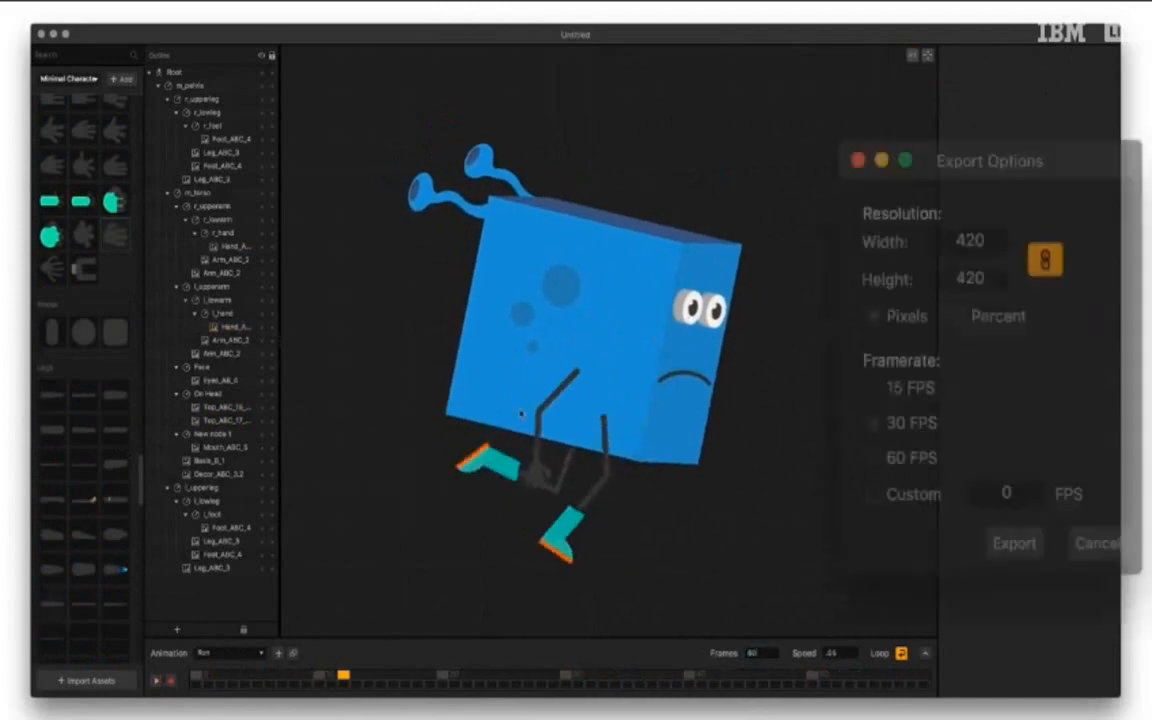
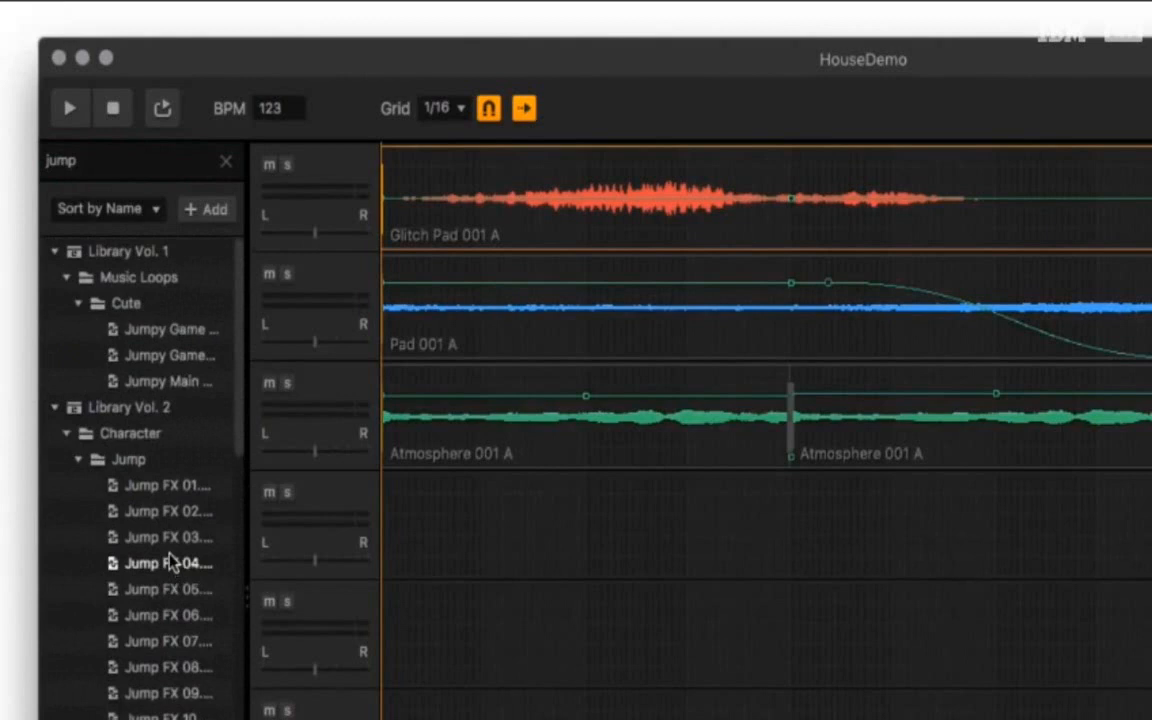
Switch to the HouseDemo audio project, search the sound library for "defeated", browse the listed sounds, and clear the search
{"action": "double_click", "coordinate": [106, 160]}
{"action": "type", "text": "d"}
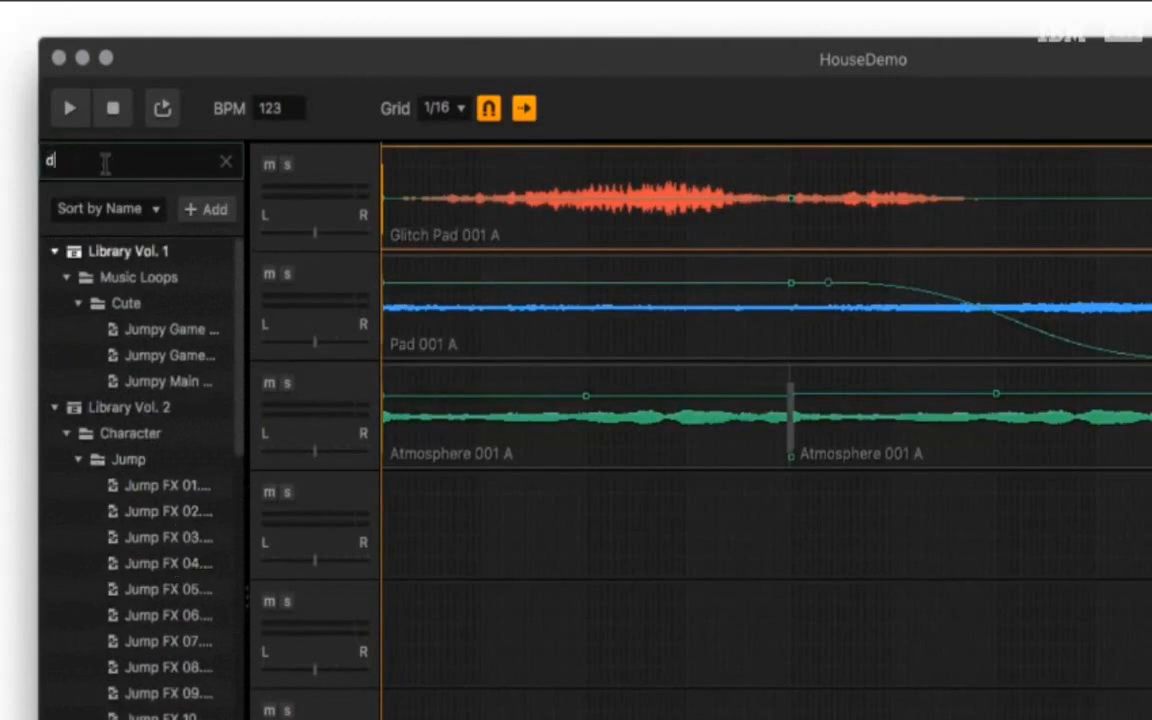
{"action": "type", "text": "efeated"}
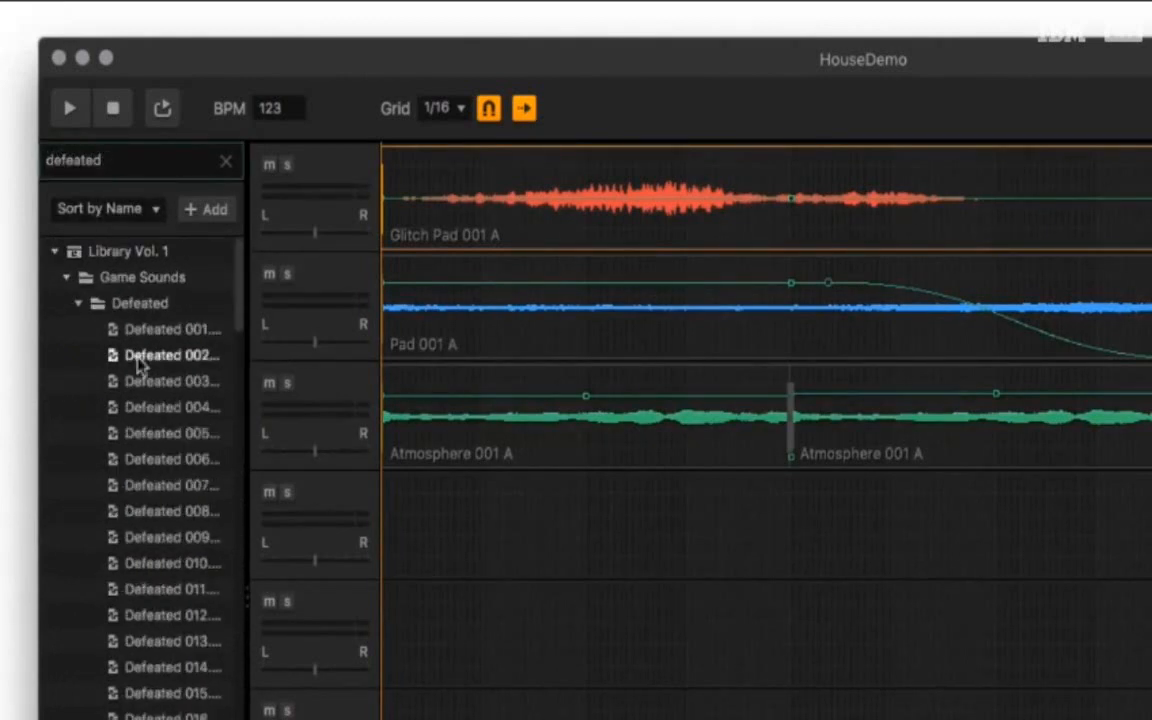
{"action": "scroll", "coordinate": [162, 481], "scroll_direction": "down", "scroll_amount": 10}
{"action": "scroll", "coordinate": [170, 530], "scroll_direction": "up", "scroll_amount": 6}
{"action": "scroll", "coordinate": [165, 470], "scroll_direction": "up", "scroll_amount": 8}
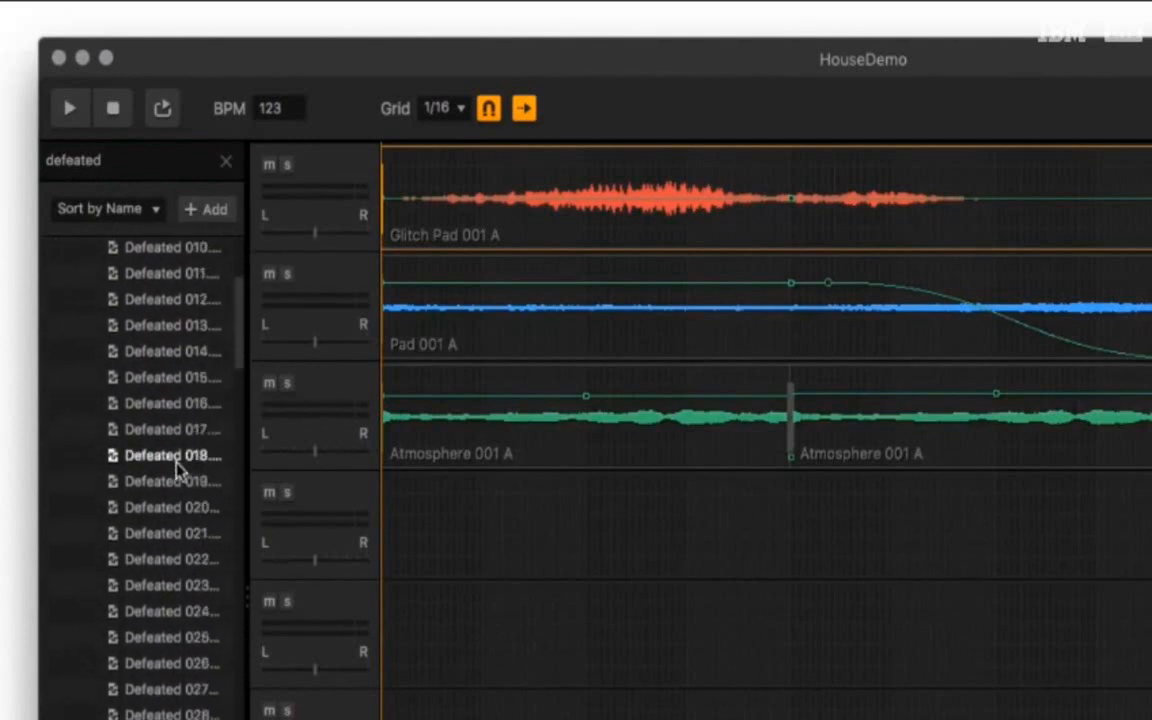
{"action": "left_click", "coordinate": [228, 163]}
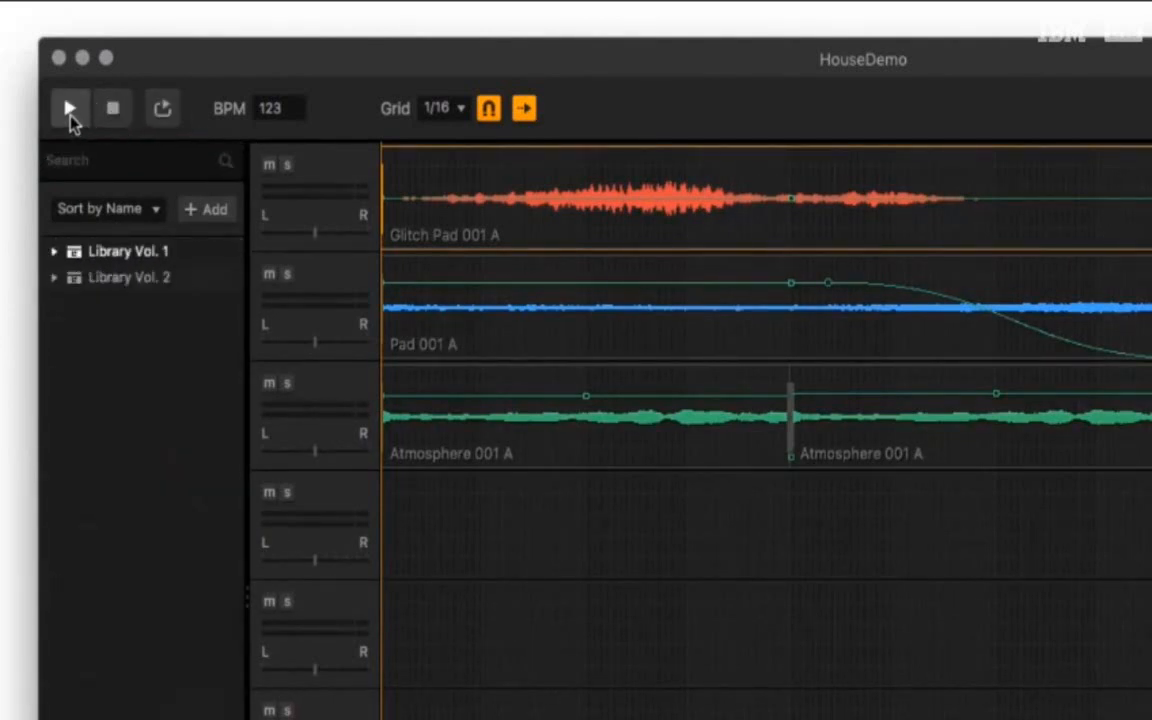
Play and stop the HouseDemo arrangement, and turn on looping
{"action": "left_click", "coordinate": [70, 112]}
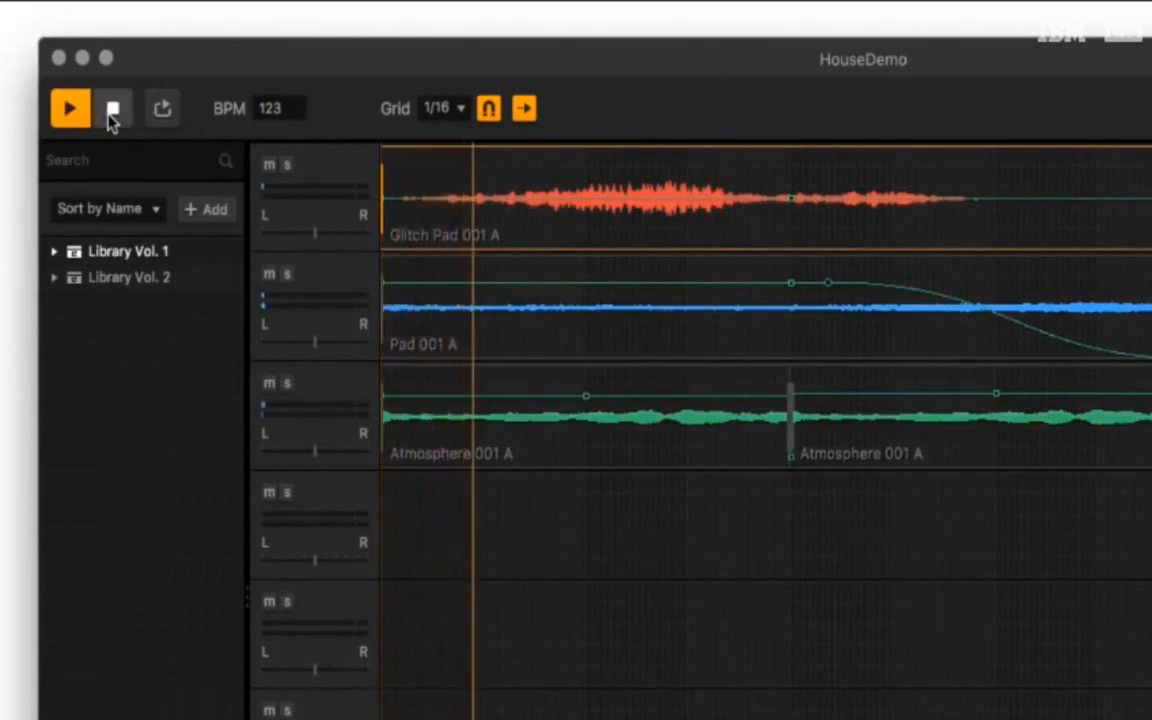
{"action": "left_click", "coordinate": [112, 115]}
{"action": "left_click", "coordinate": [165, 110]}
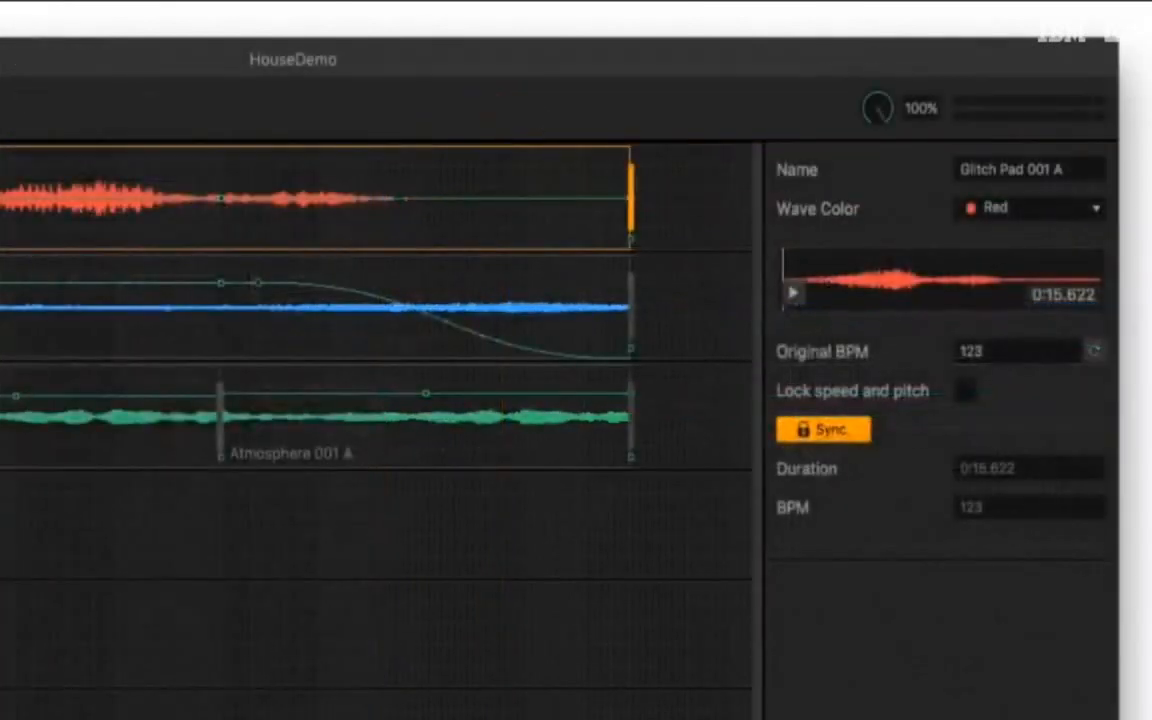
Try the master volume control and select the Pad, Atmosphere and Glitch Pad clips in turn to review their properties
{"action": "left_click_drag", "start_coordinate": [877, 110], "coordinate": [910, 175]}
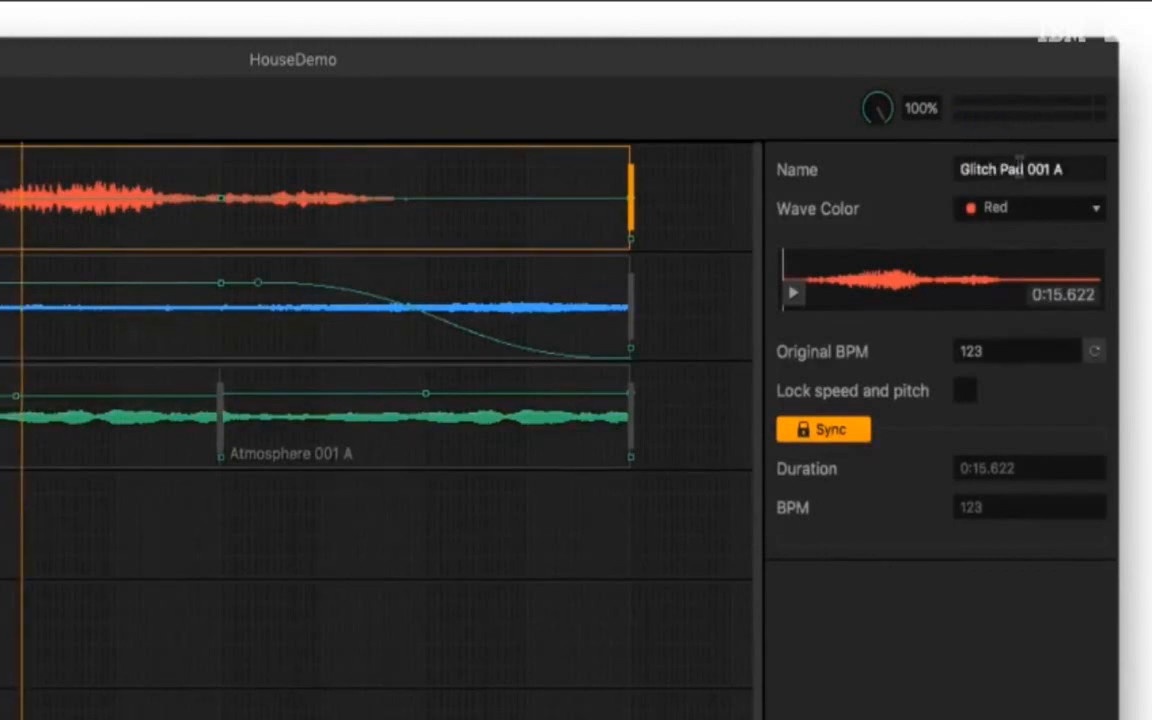
{"action": "left_click", "coordinate": [478, 290]}
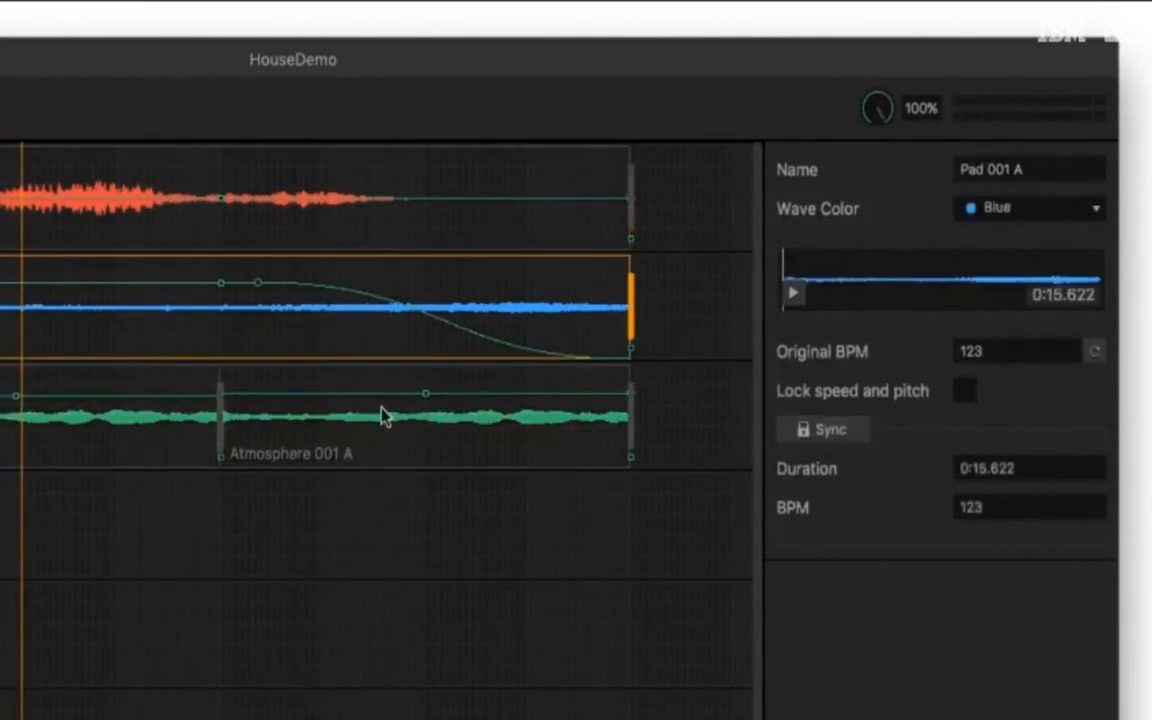
{"action": "left_click", "coordinate": [386, 416]}
{"action": "left_click", "coordinate": [452, 218]}
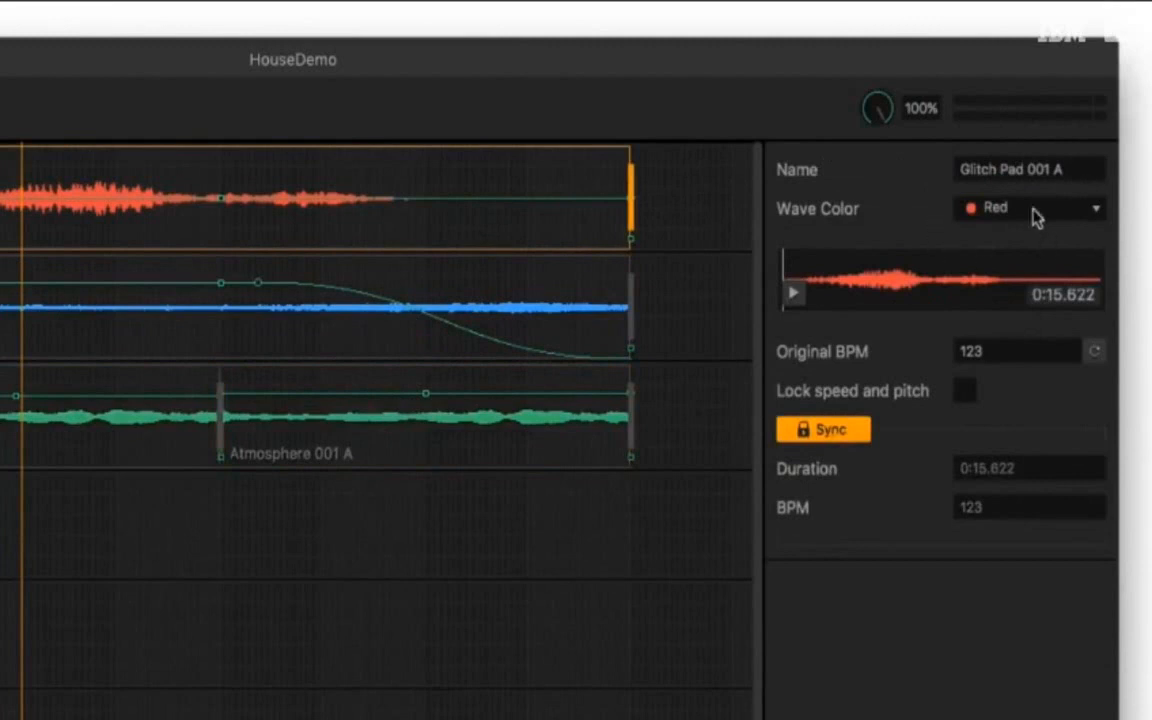
Try another wave color on the Glitch Pad 001 A clip, set it back to Red, and preview the clip
{"action": "left_click", "coordinate": [1005, 216]}
{"action": "left_click", "coordinate": [1000, 263]}
{"action": "left_click", "coordinate": [1020, 214]}
{"action": "left_click", "coordinate": [1016, 240]}
{"action": "left_click", "coordinate": [793, 295]}
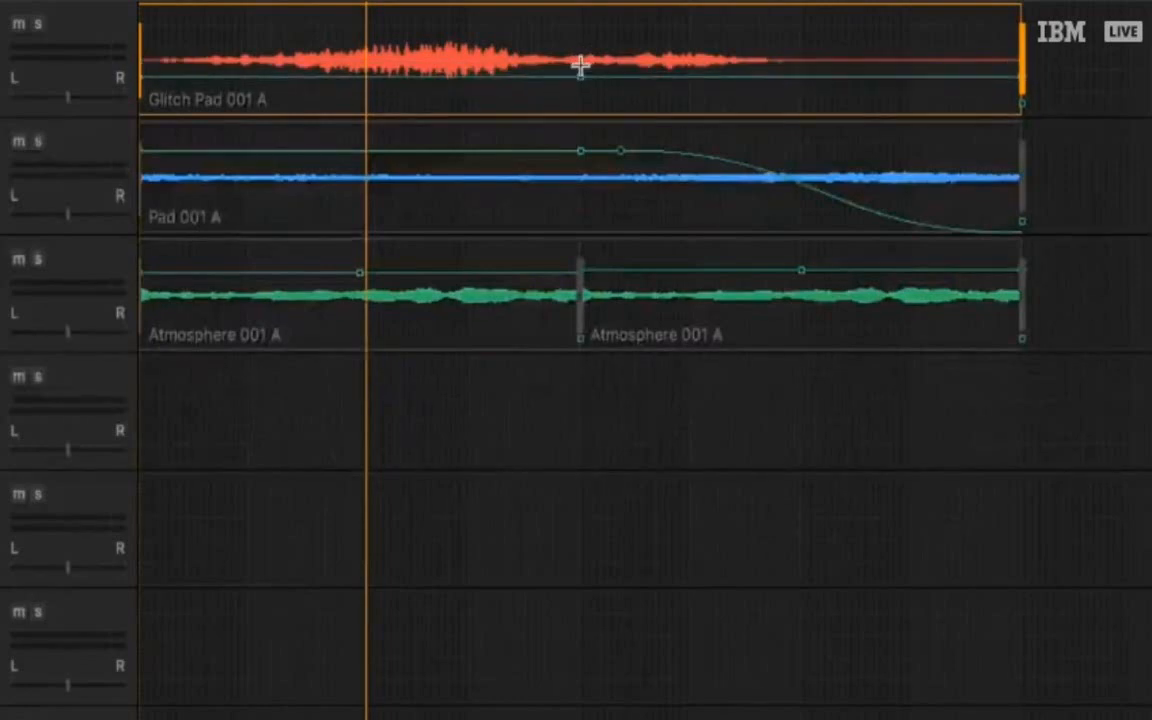
Adjust the Glitch Pad 001 A clip's volume envelope and shift the first track's left-right balance
{"action": "mouse_move", "coordinate": [142, 55]}
{"action": "left_mouse_down"}
{"action": "mouse_move", "coordinate": [319, 77]}
{"action": "mouse_move", "coordinate": [185, 85]}
{"action": "mouse_move", "coordinate": [226, 88]}
{"action": "mouse_move", "coordinate": [159, 98]}
{"action": "left_mouse_up"}
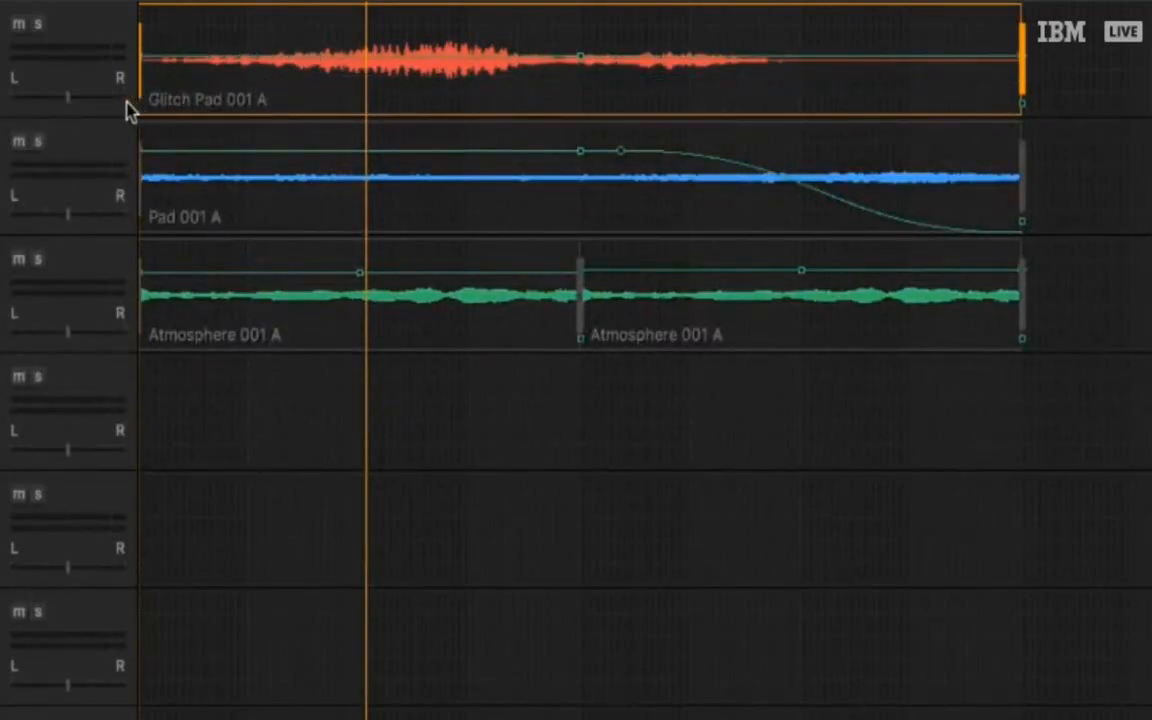
{"action": "left_click_drag", "start_coordinate": [58, 101], "coordinate": [92, 107]}
Play the arrangement while muting, unmuting and soloing the first track
{"action": "key", "text": "space"}
{"action": "left_click", "coordinate": [16, 27]}
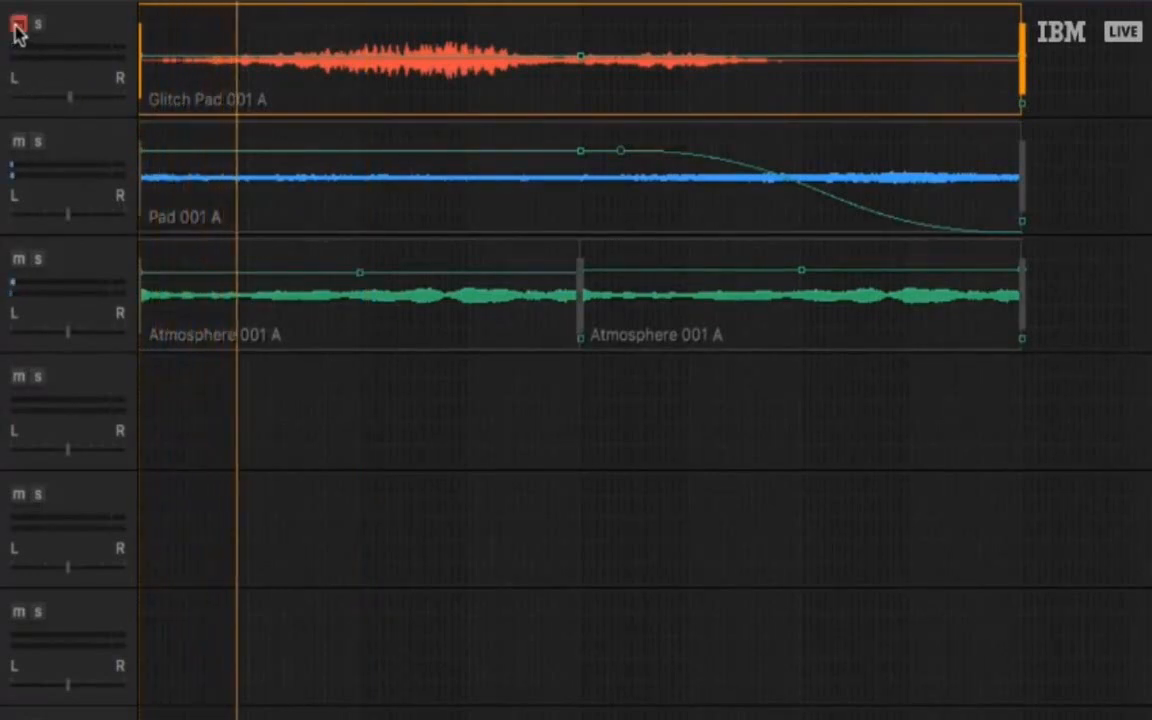
{"action": "left_click", "coordinate": [17, 26]}
{"action": "left_click", "coordinate": [37, 25]}
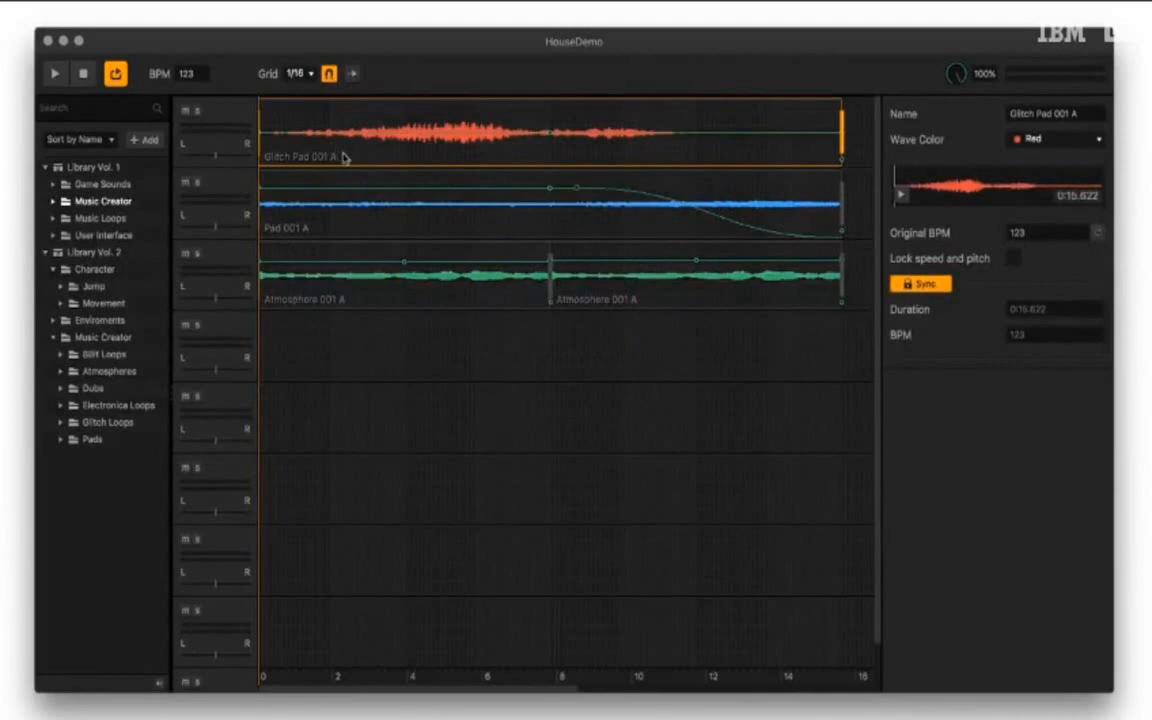
Delete the Glitch Pad, Pad and both Atmosphere clips from the timeline
{"action": "key", "text": "Delete"}
{"action": "left_click", "coordinate": [427, 220]}
{"action": "key", "text": "Delete"}
{"action": "left_click", "coordinate": [433, 274]}
{"action": "key", "text": "Delete"}
{"action": "left_click", "coordinate": [629, 291]}
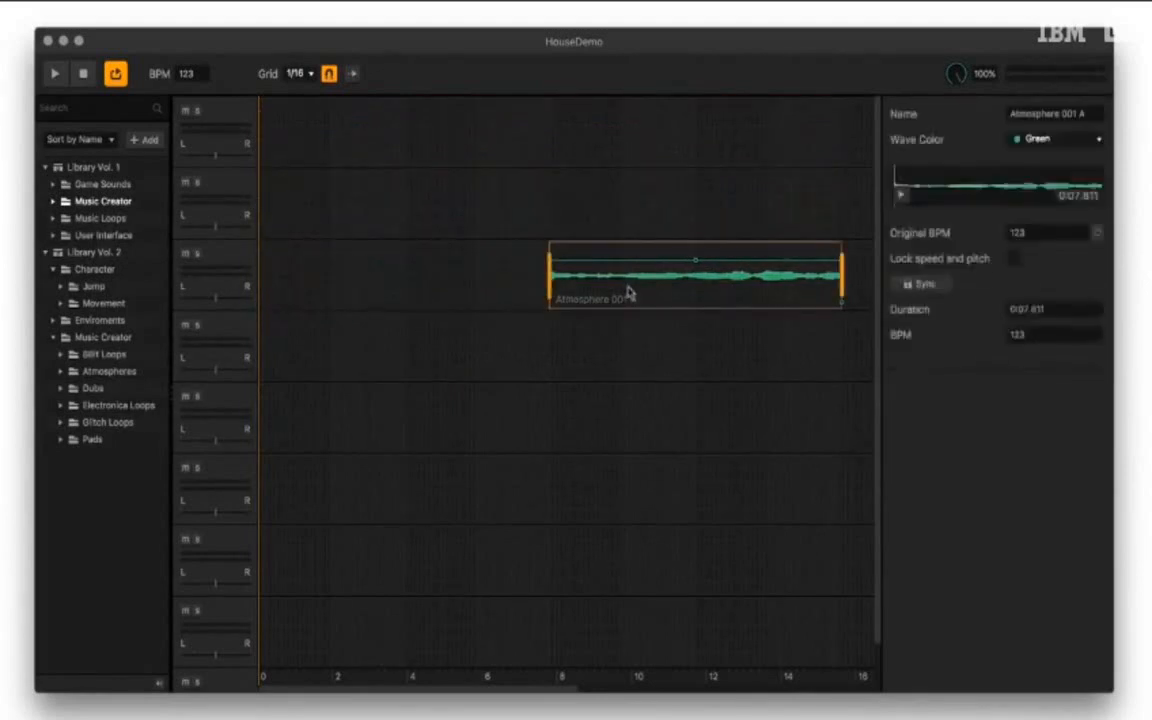
{"action": "key", "text": "Delete"}
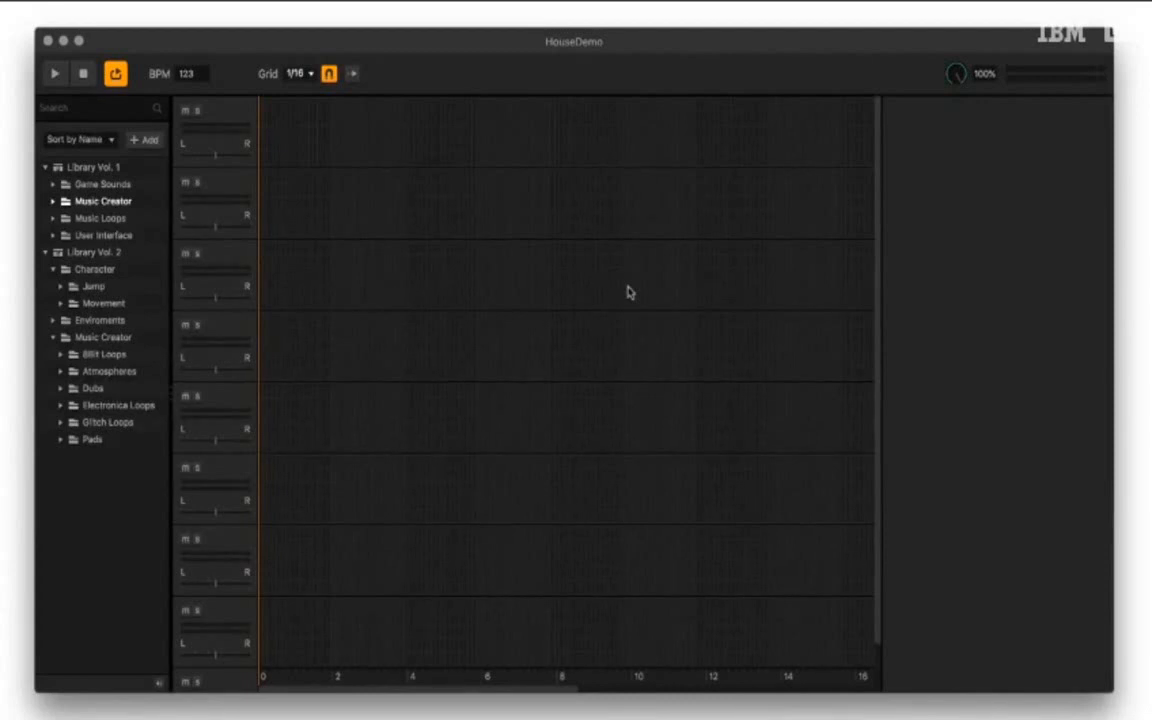
Search the library for "defeated", select the Defeated 001 sound, and turn on automatic sound preview
{"action": "left_click", "coordinate": [106, 108]}
{"action": "type", "text": "defeated"}
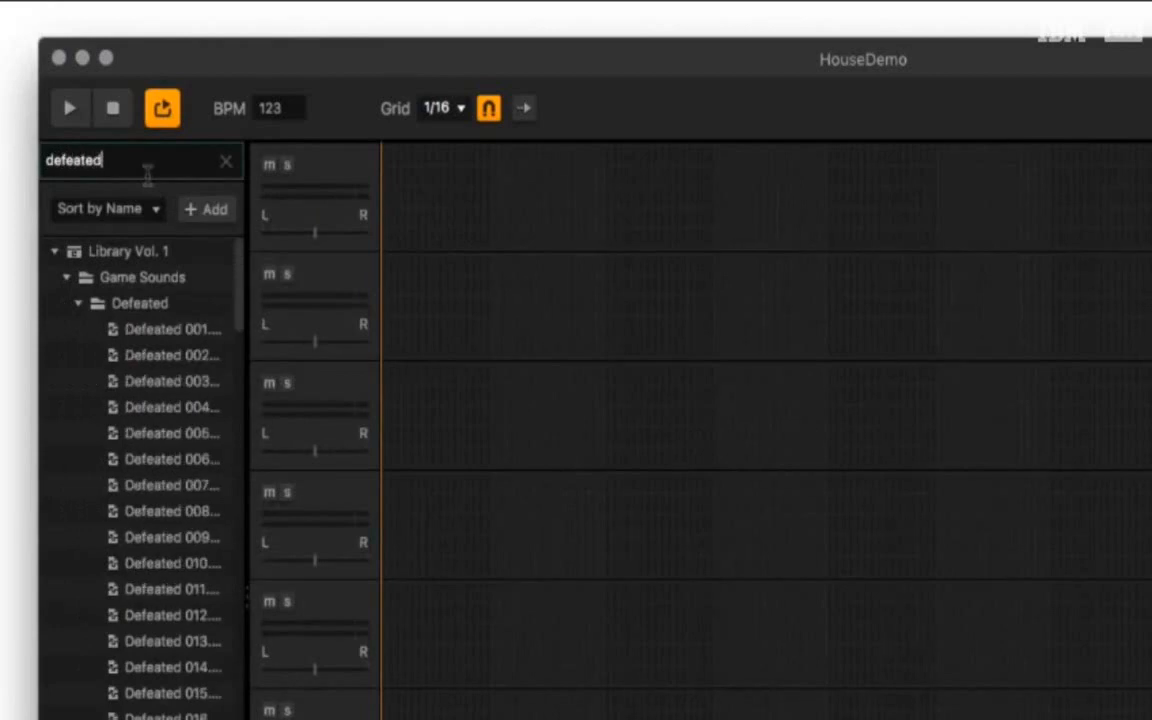
{"action": "left_click", "coordinate": [150, 325]}
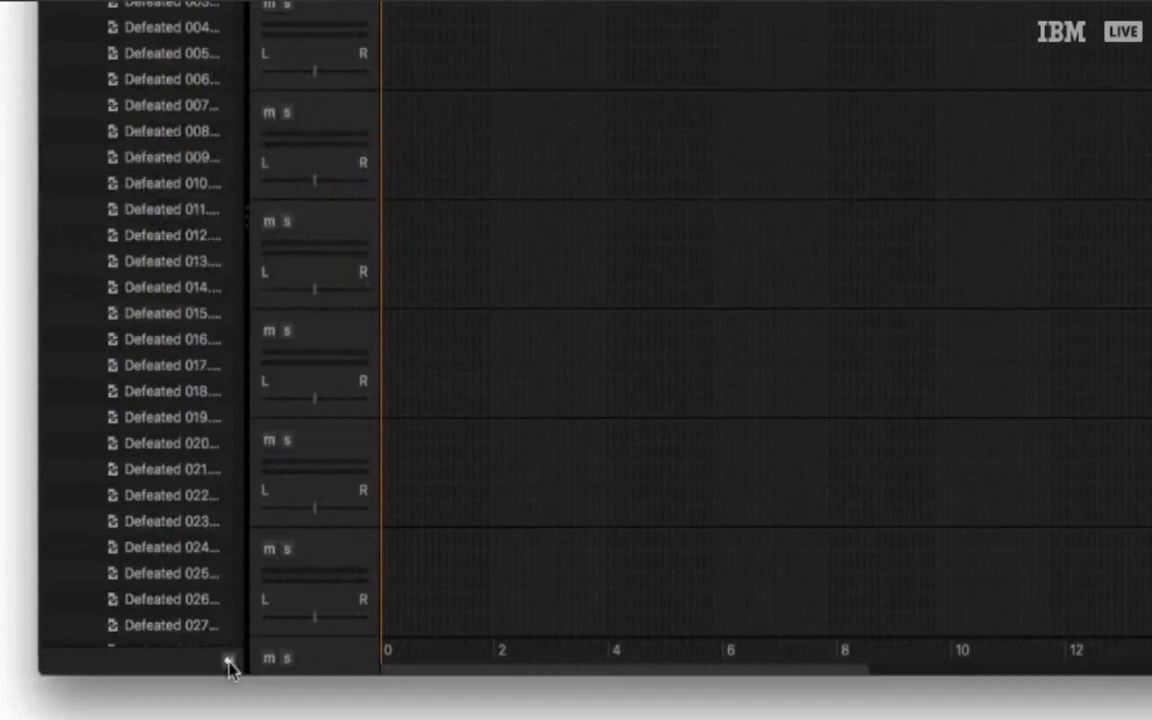
{"action": "left_click", "coordinate": [229, 665]}
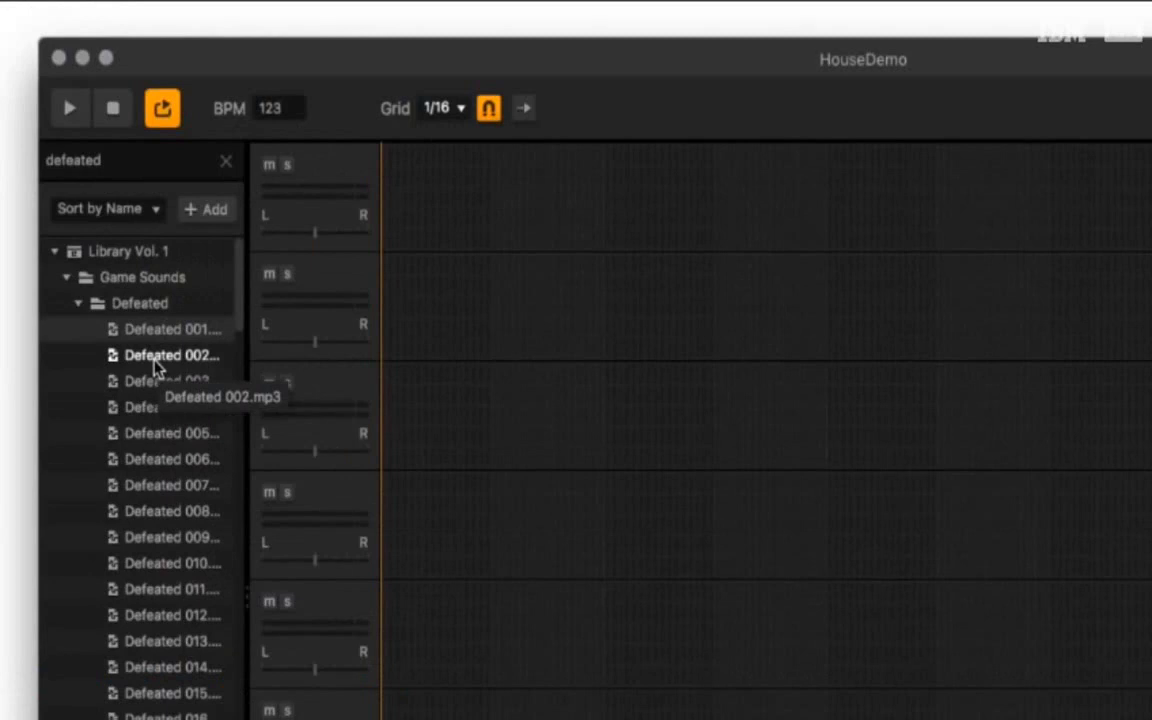
Audition Defeated 002, 003 and 004, and place Defeated 001 at the start of the first track
{"action": "left_click", "coordinate": [155, 366]}
{"action": "left_click", "coordinate": [156, 388]}
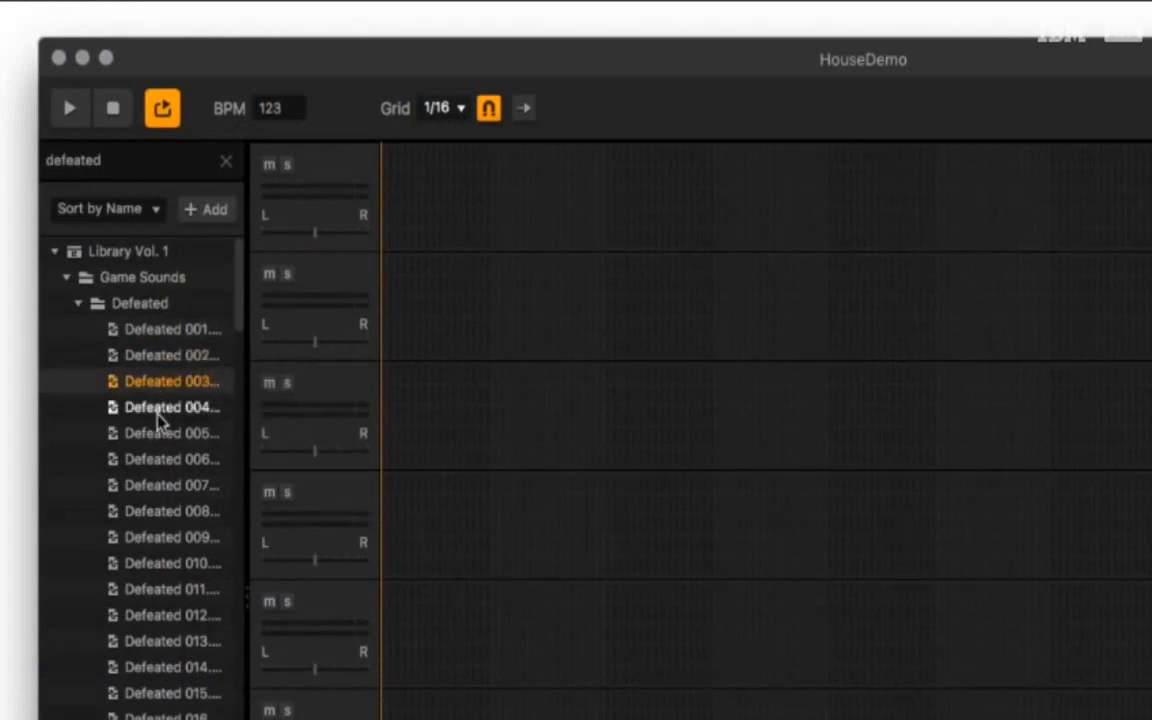
{"action": "left_click", "coordinate": [158, 410]}
{"action": "left_click_drag", "start_coordinate": [170, 330], "coordinate": [398, 226]}
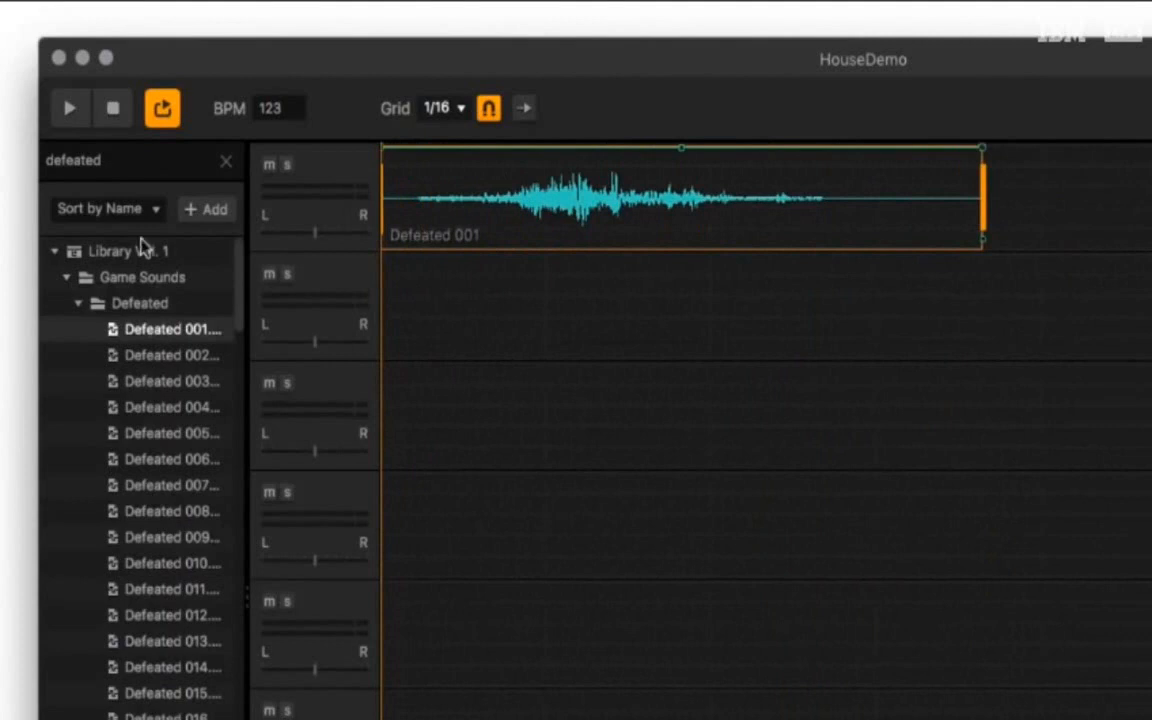
Clear the search, expand Library Vol. 2's Jump folder, and place Jump Voice 02 at the start of the second track
{"action": "left_click", "coordinate": [226, 160]}
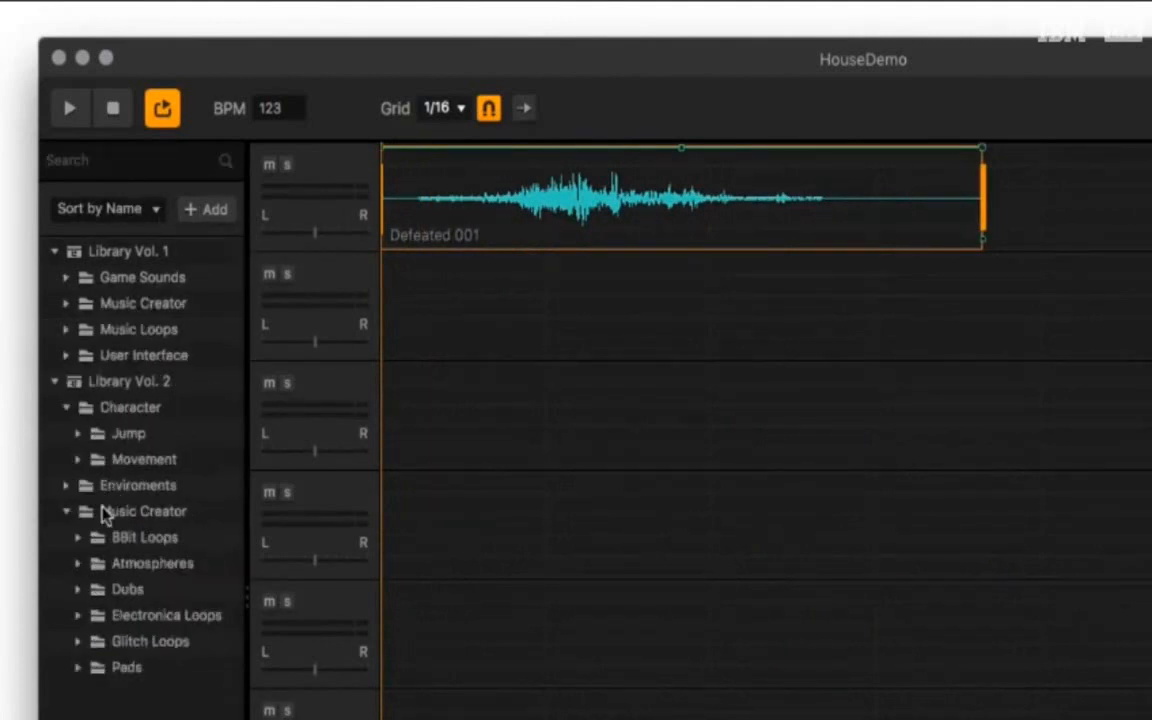
{"action": "left_click", "coordinate": [77, 433]}
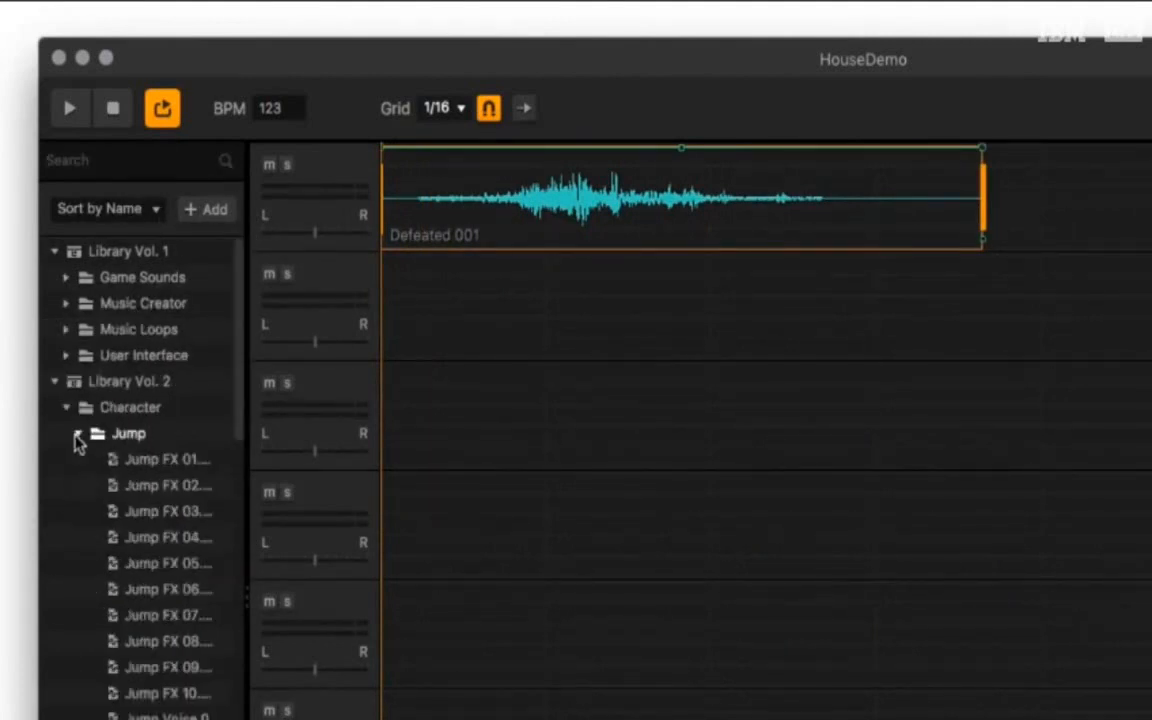
{"action": "scroll", "coordinate": [137, 569], "scroll_direction": "down", "scroll_amount": 5}
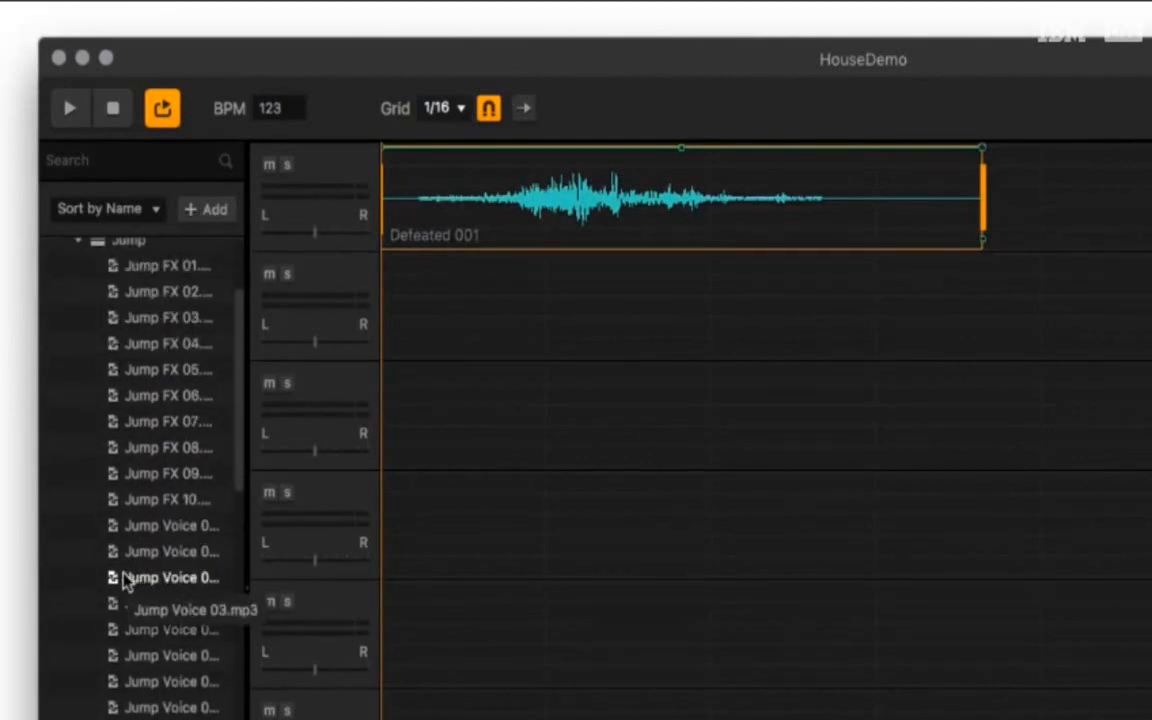
{"action": "left_click", "coordinate": [134, 556]}
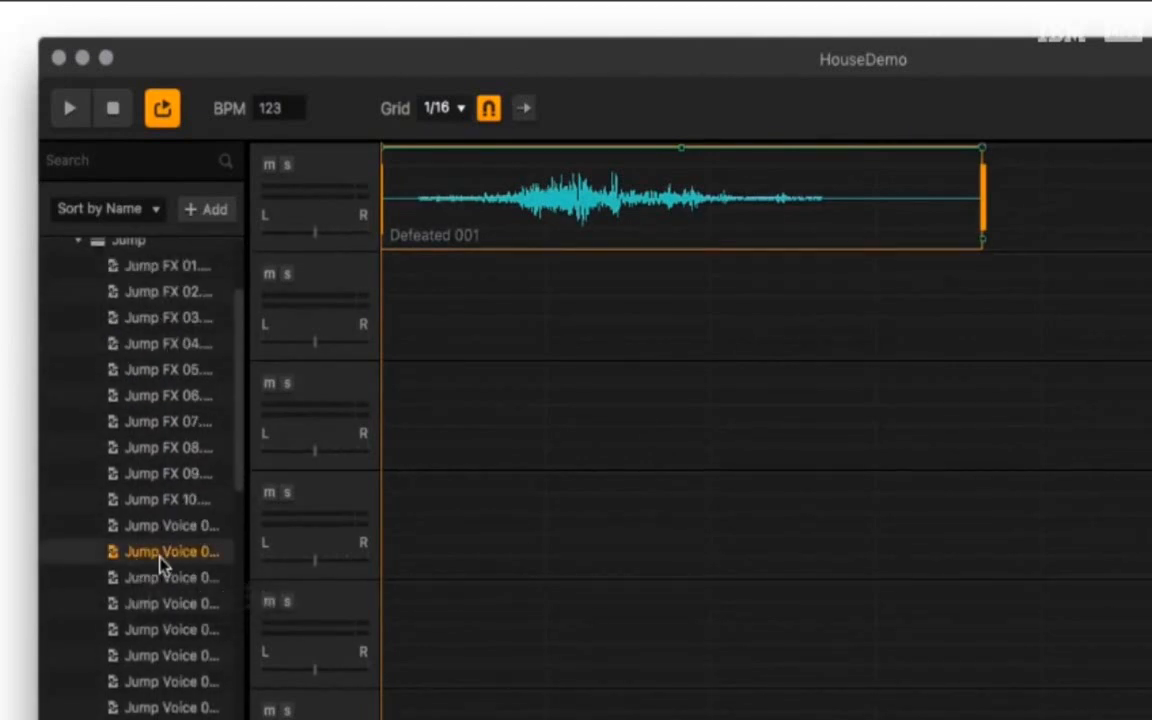
{"action": "left_click_drag", "start_coordinate": [160, 562], "coordinate": [481, 330]}
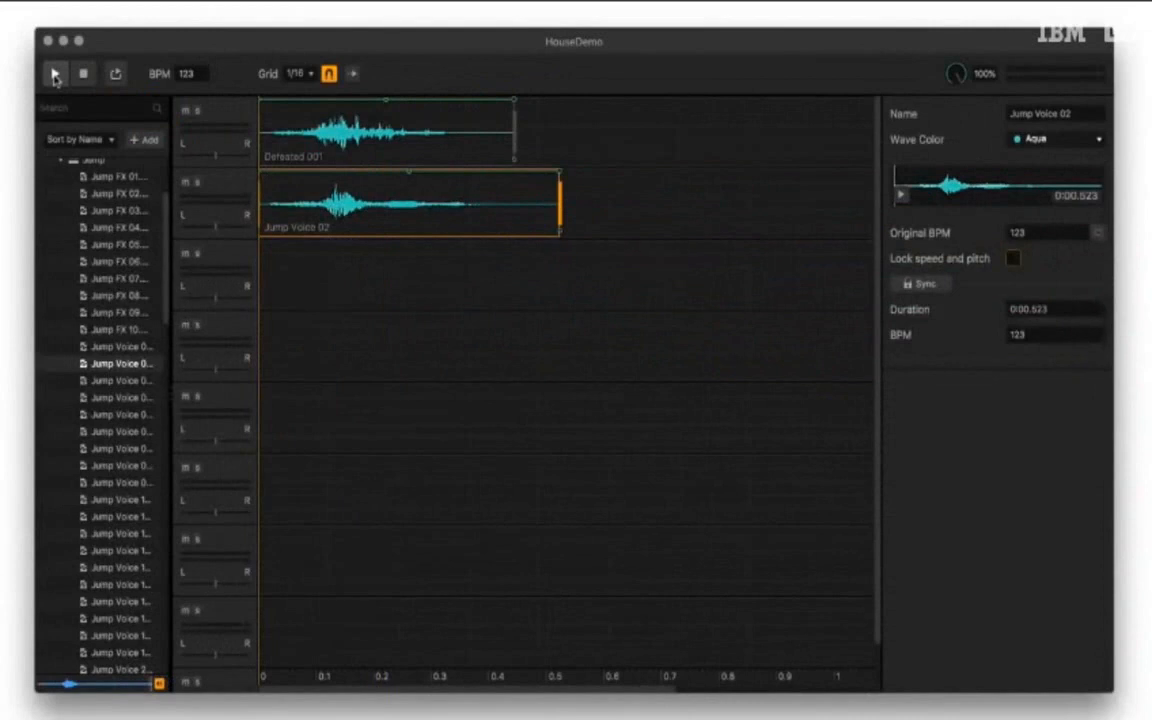
Play the two clips, compress Jump Voice 02 to about half its length, and play them again
{"action": "left_click", "coordinate": [55, 77]}
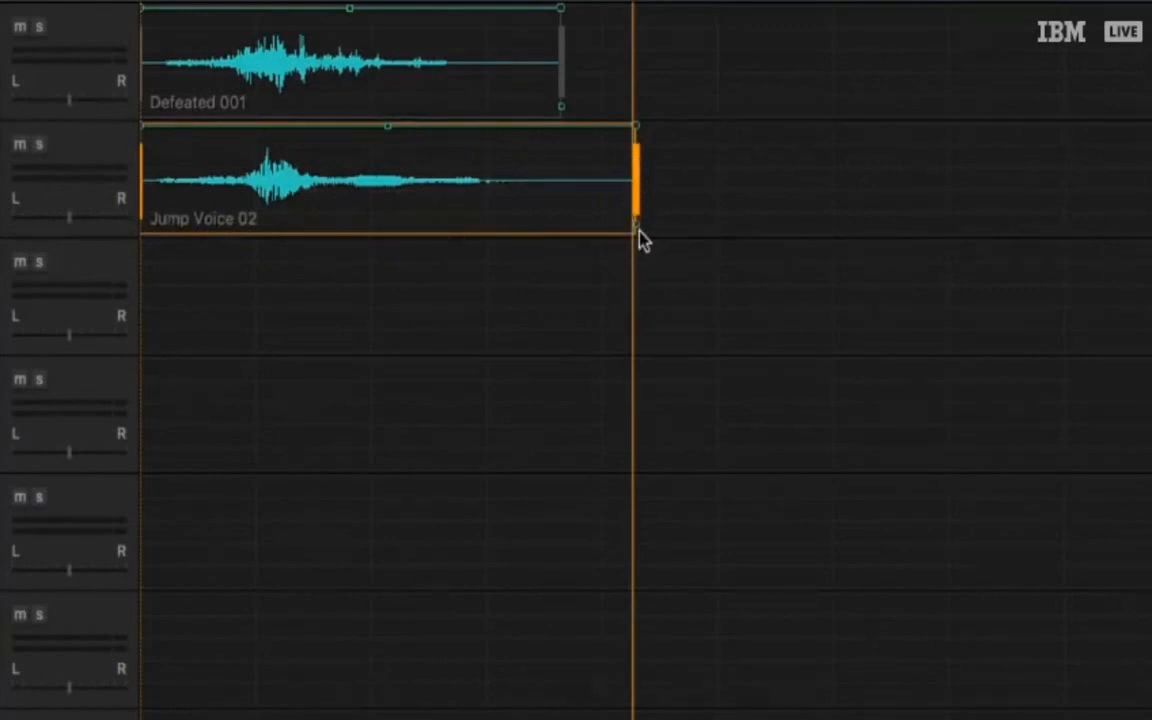
{"action": "left_click_drag", "start_coordinate": [638, 229], "coordinate": [381, 223]}
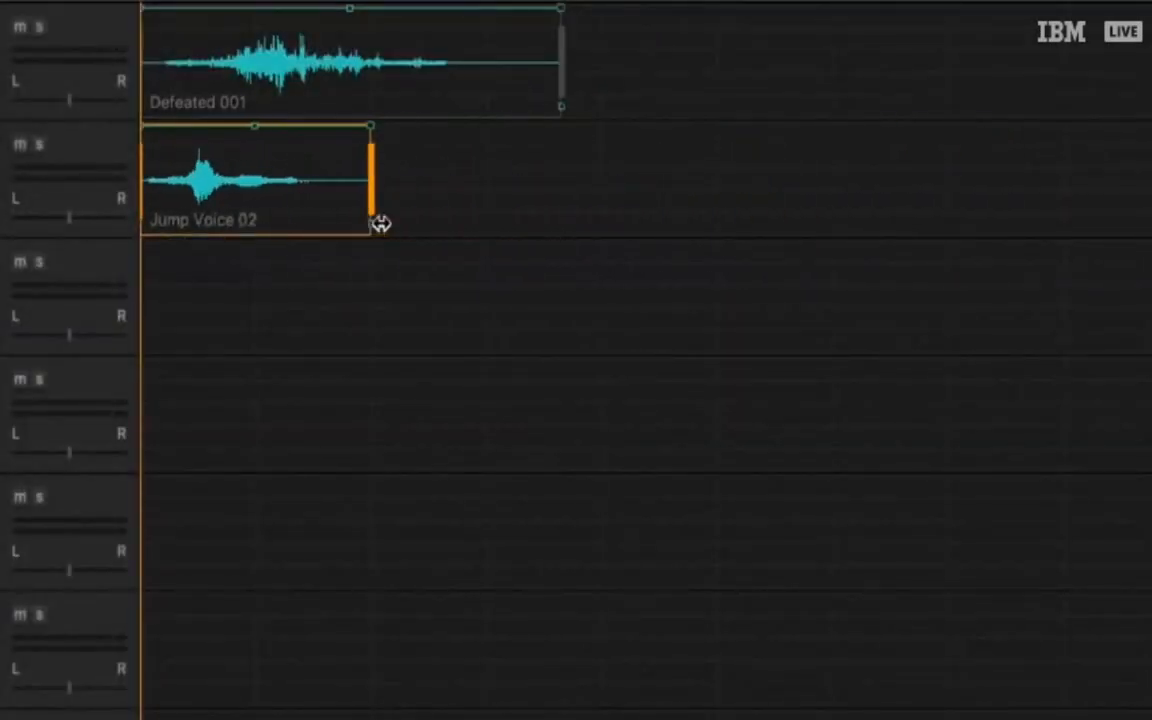
{"action": "key", "text": "space"}
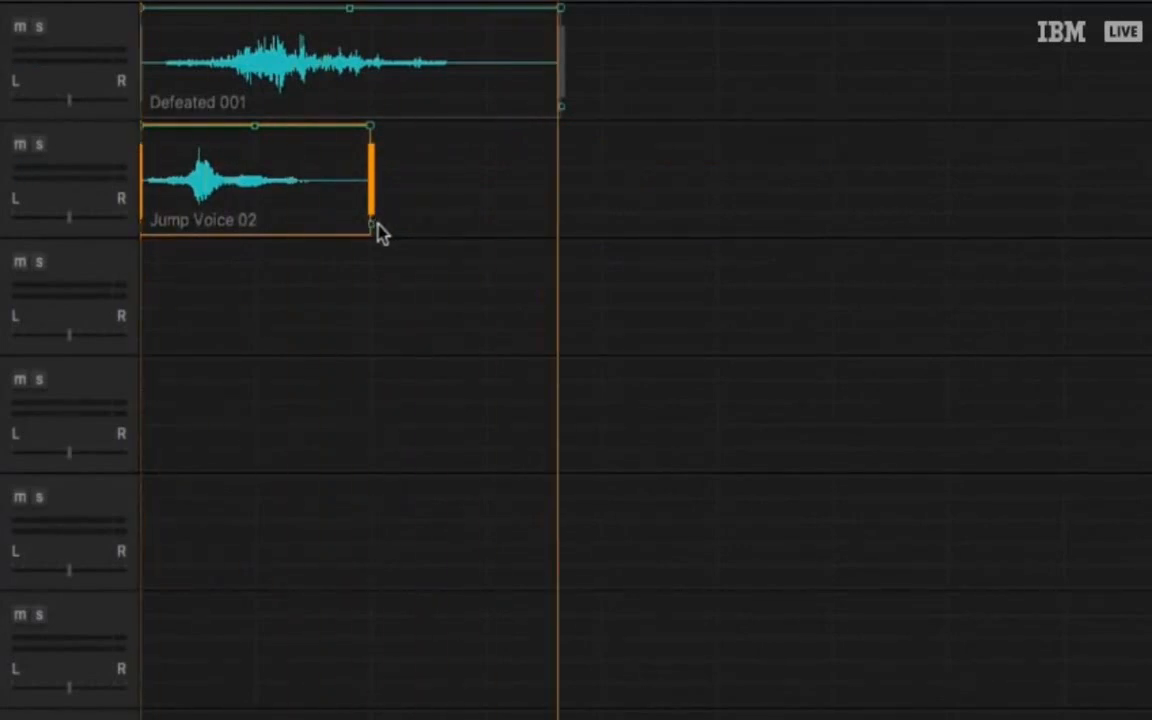
Stretch Jump Voice 02 to over twice its length and play it, shorten it to 0:00.526, and lock its speed and pitch
{"action": "left_click_drag", "start_coordinate": [370, 228], "coordinate": [990, 247]}
{"action": "key", "text": "space"}
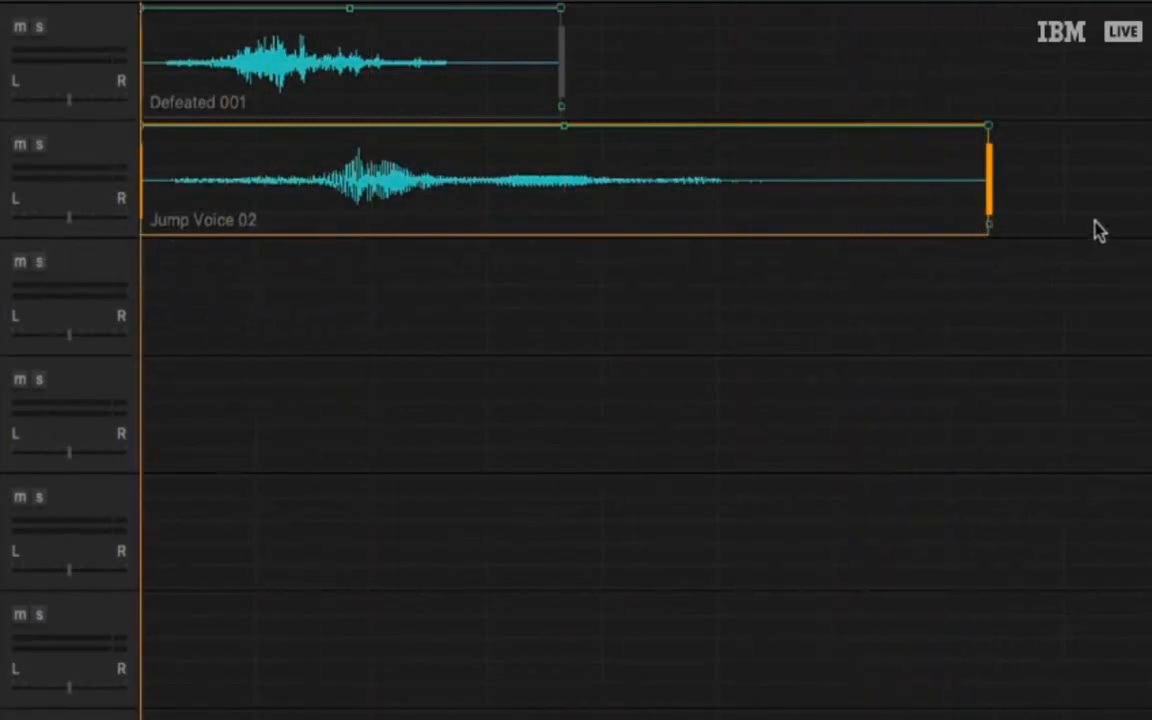
{"action": "left_click_drag", "start_coordinate": [990, 226], "coordinate": [640, 221]}
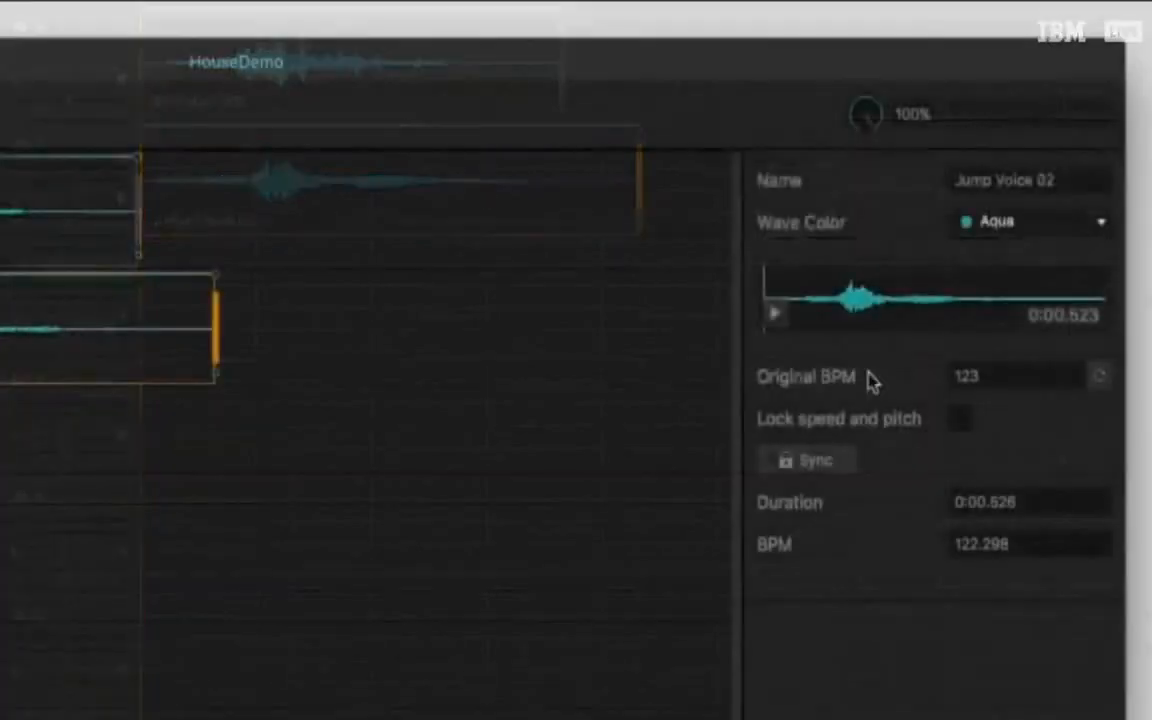
{"action": "left_click", "coordinate": [958, 420]}
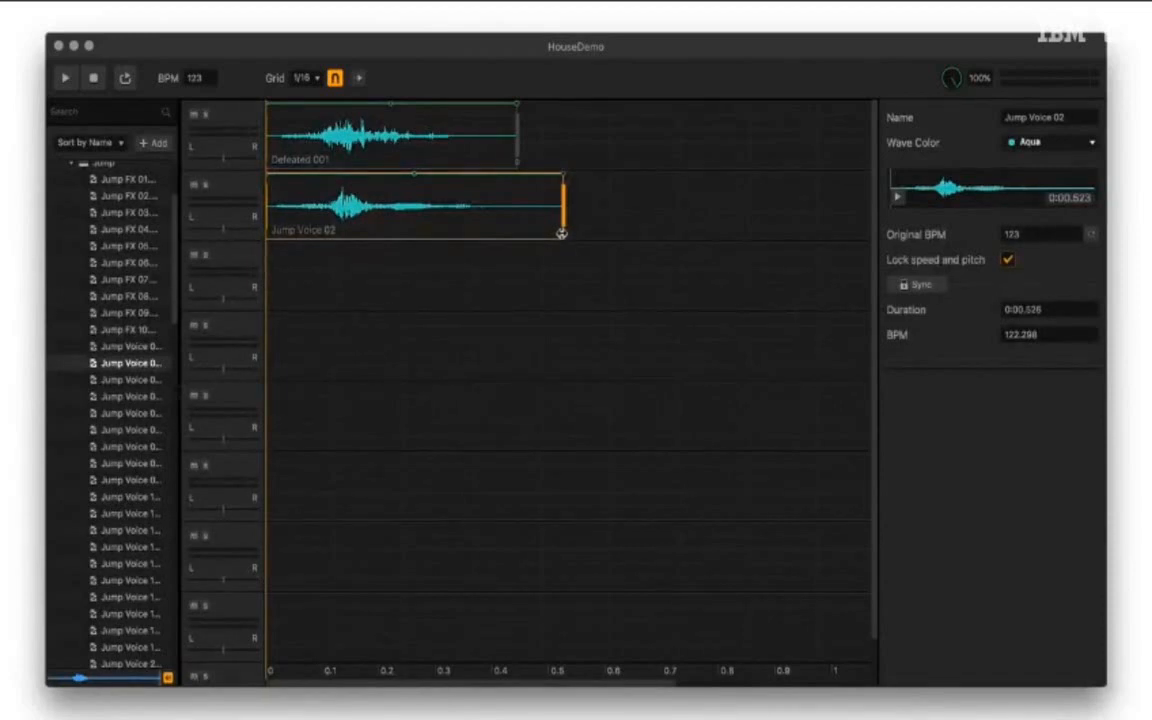
Stretch the locked Jump Voice 02 to 0:00.959 and play it, and shorten it to 0:00.609 and play it again
{"action": "left_click_drag", "start_coordinate": [562, 233], "coordinate": [1082, 193]}
{"action": "key", "text": "space"}
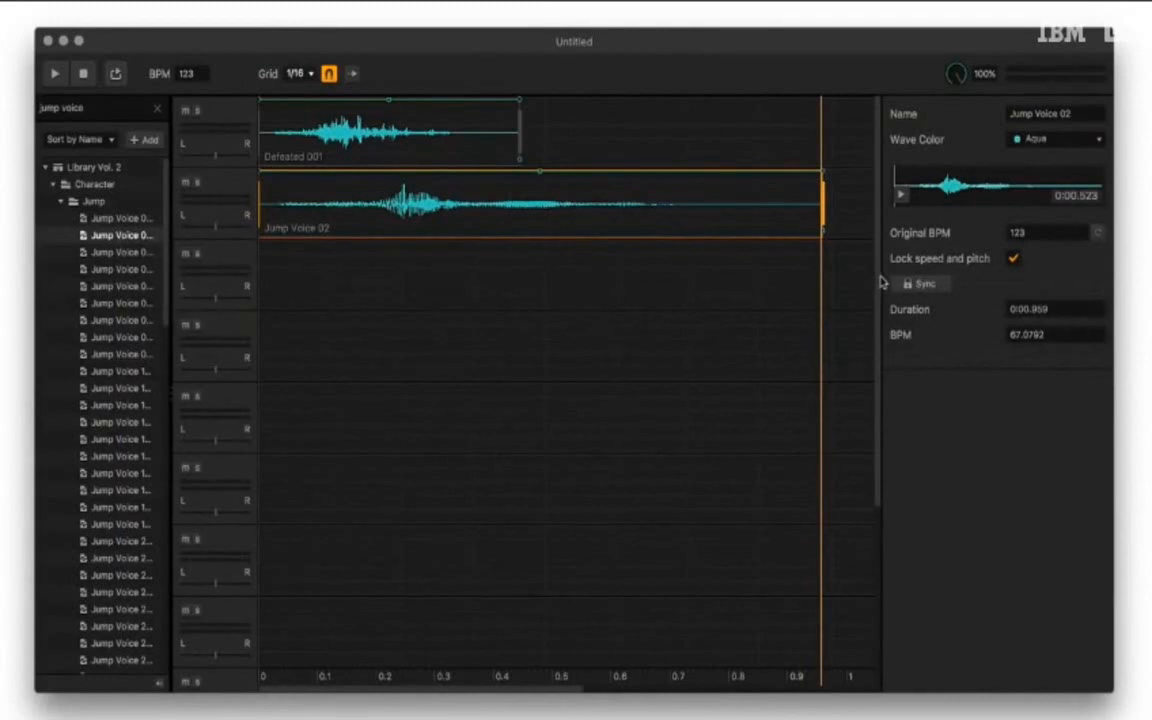
{"action": "left_click_drag", "start_coordinate": [824, 232], "coordinate": [609, 230]}
{"action": "key", "text": "space"}
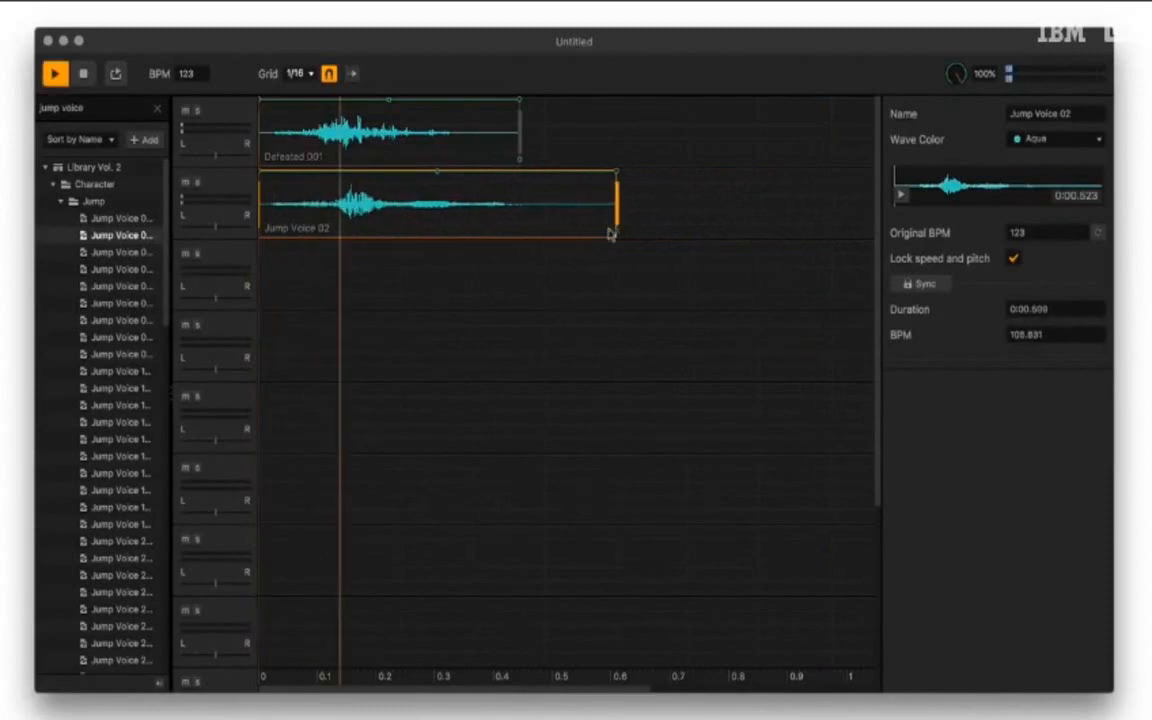
Clear the search, expand the Pads folder in Library Vol. 2's Music Creator, and place Pad 001 A at the start of the third track
{"action": "left_click", "coordinate": [157, 113]}
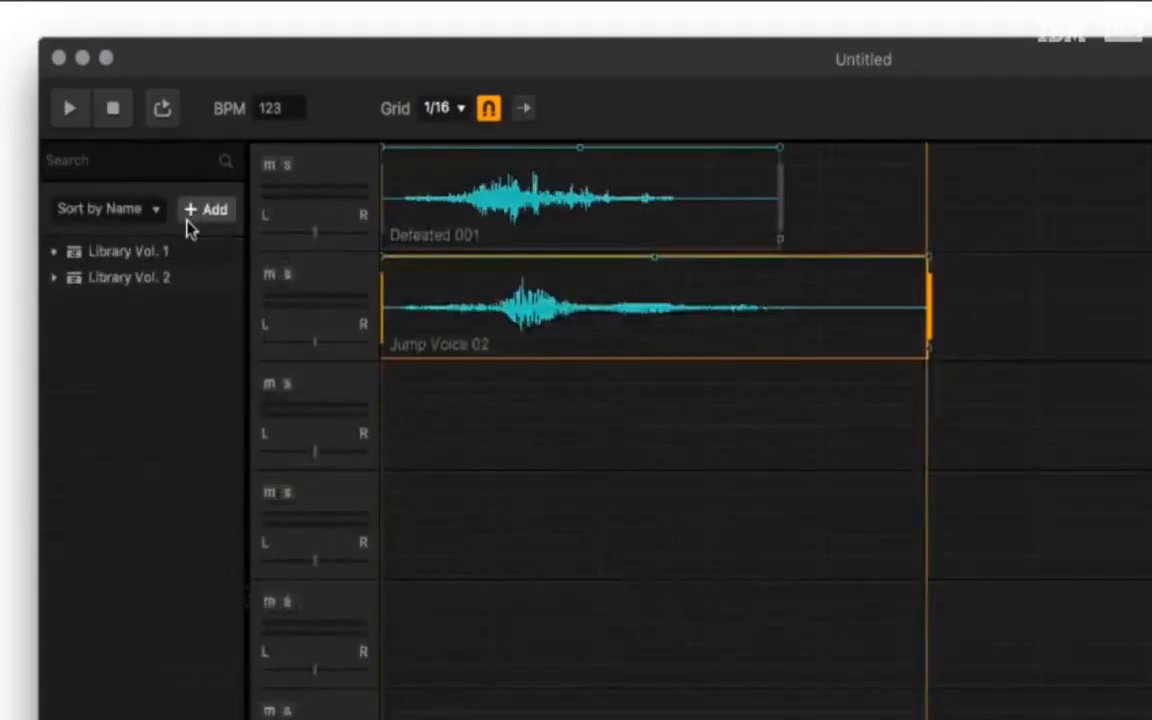
{"action": "left_click", "coordinate": [46, 183]}
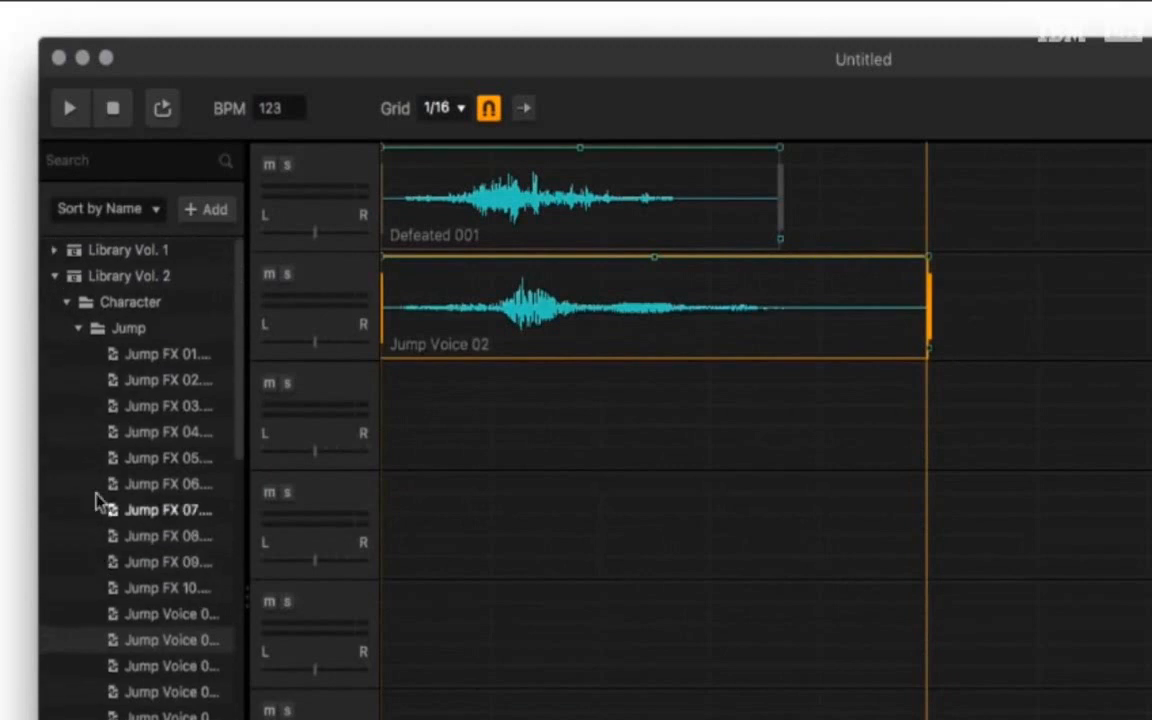
{"action": "left_click", "coordinate": [78, 329]}
{"action": "left_click", "coordinate": [62, 410]}
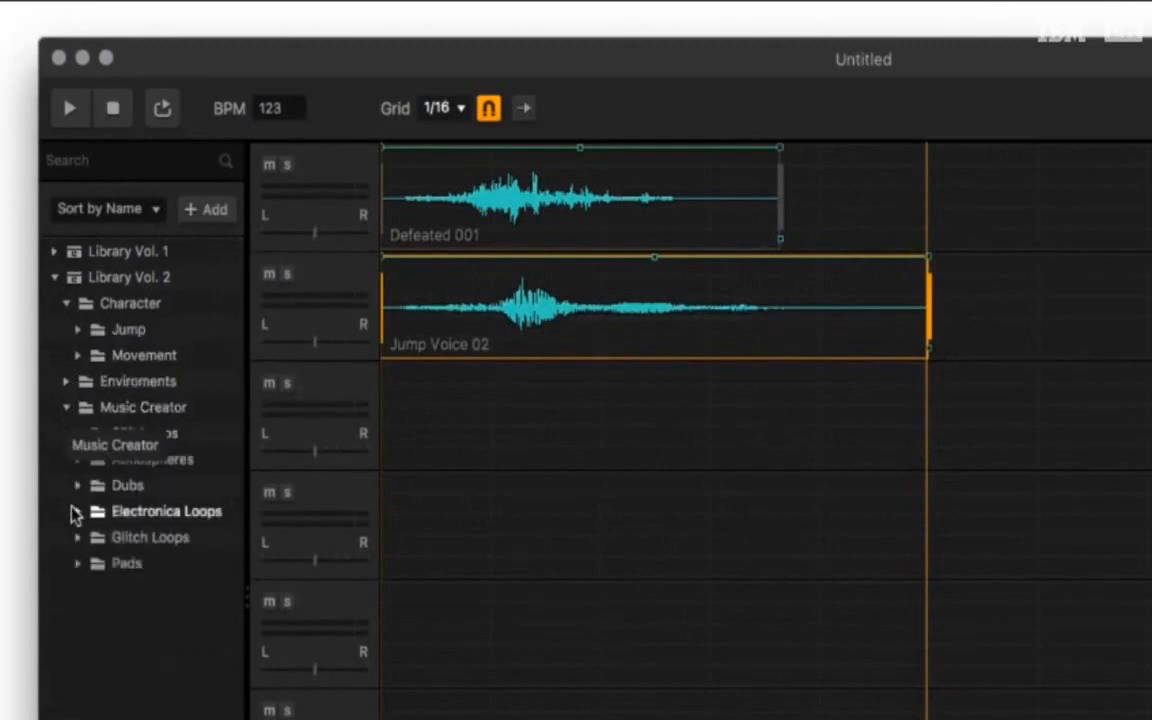
{"action": "left_click", "coordinate": [79, 564]}
{"action": "left_click_drag", "start_coordinate": [178, 583], "coordinate": [470, 432]}
Give Pad 001 A a long fade-out, trim its end to shorten the clip, and play the tracks
{"action": "scroll", "coordinate": [482, 420], "scroll_direction": "down", "scroll_amount": 10}
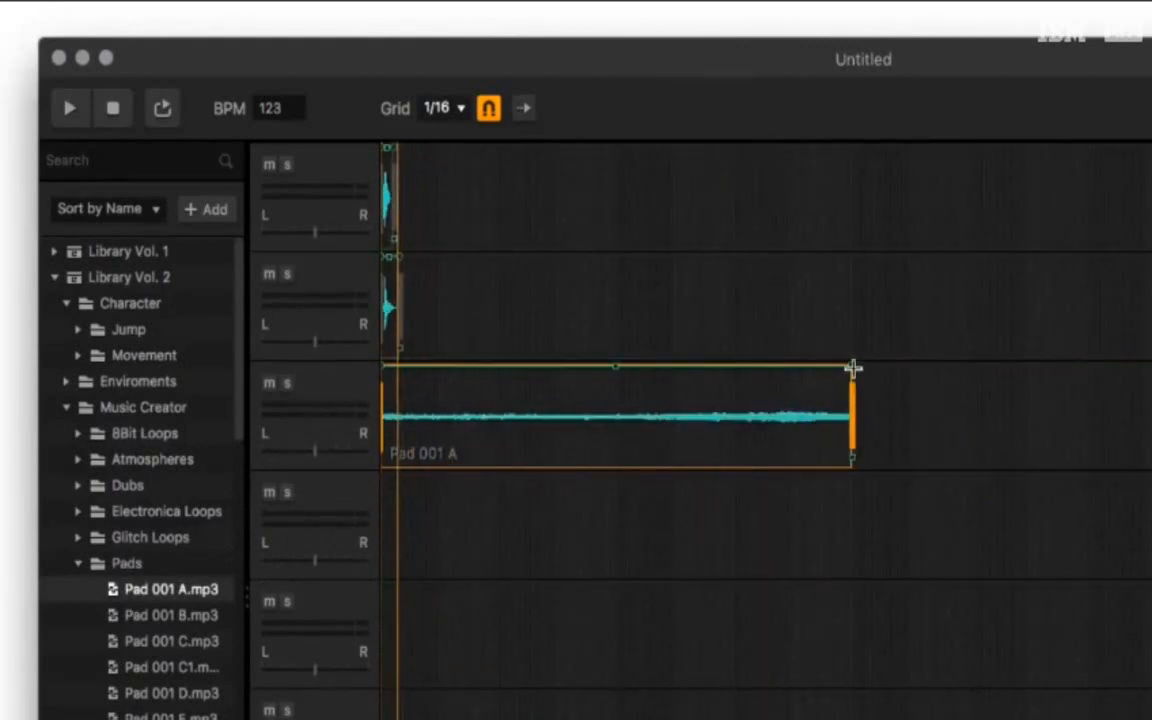
{"action": "left_click_drag", "start_coordinate": [853, 367], "coordinate": [470, 357]}
{"action": "left_click_drag", "start_coordinate": [858, 428], "coordinate": [527, 420]}
{"action": "scroll", "coordinate": [440, 434], "scroll_direction": "up", "scroll_amount": 5}
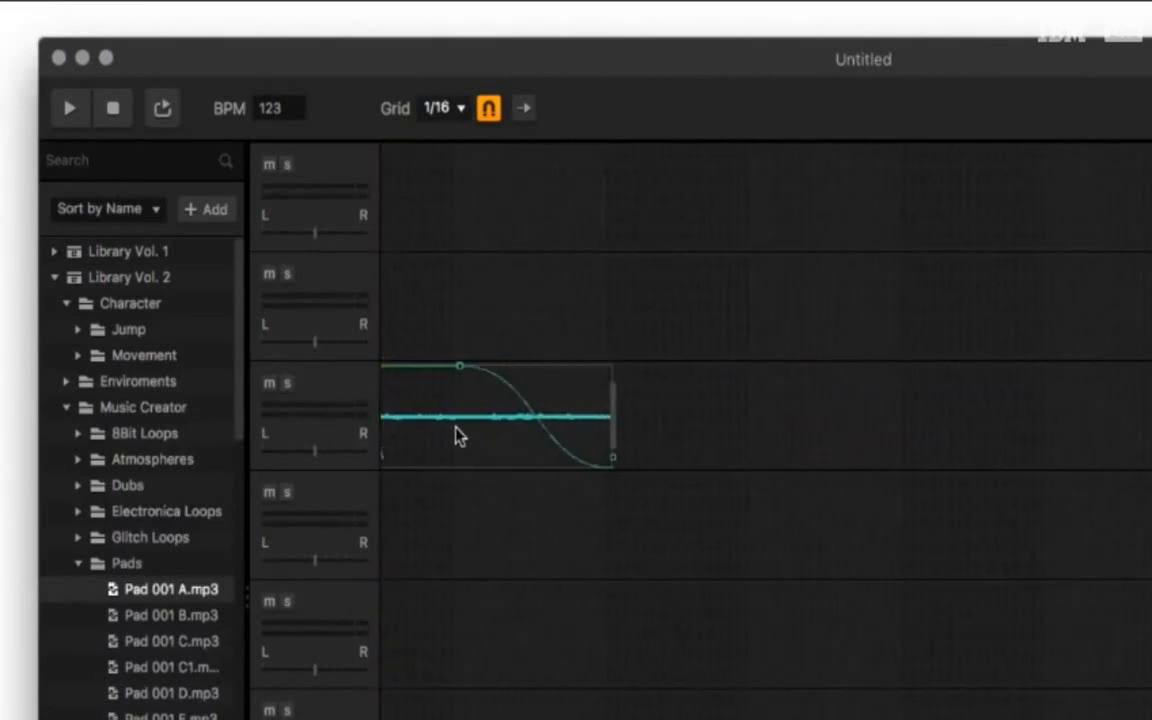
{"action": "key", "text": "space"}
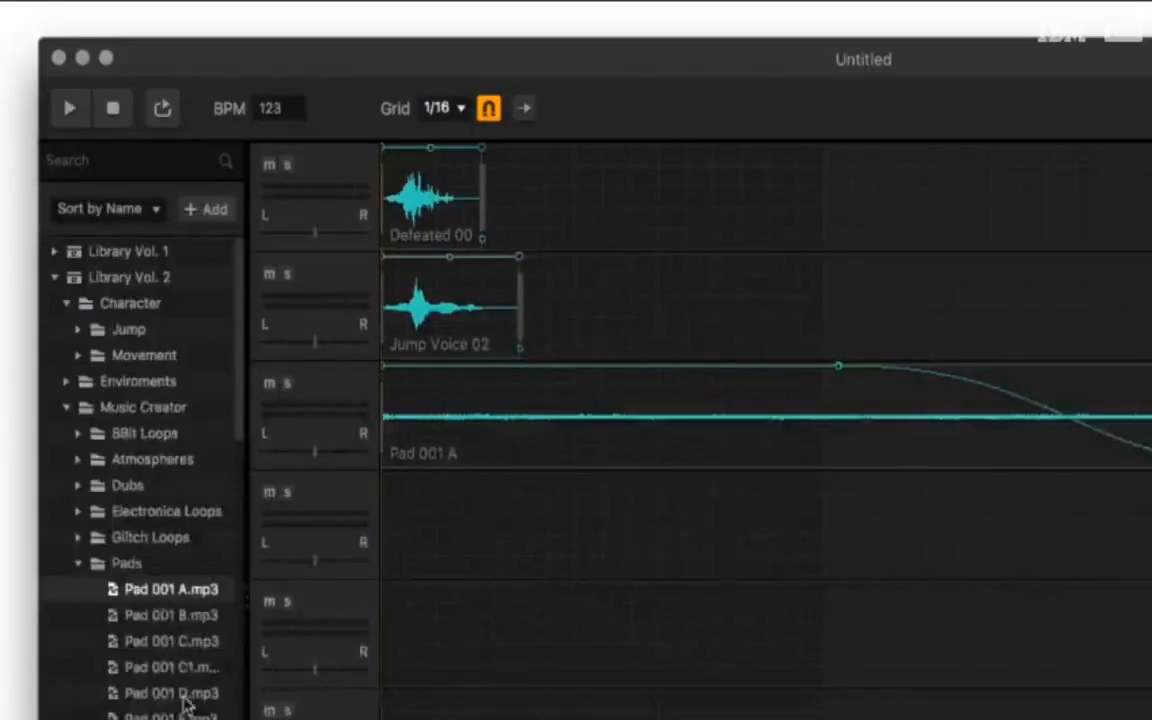
Place Pad 002 A at the start of the fourth track and play it together with the other clips
{"action": "left_click_drag", "start_coordinate": [122, 524], "coordinate": [364, 350]}
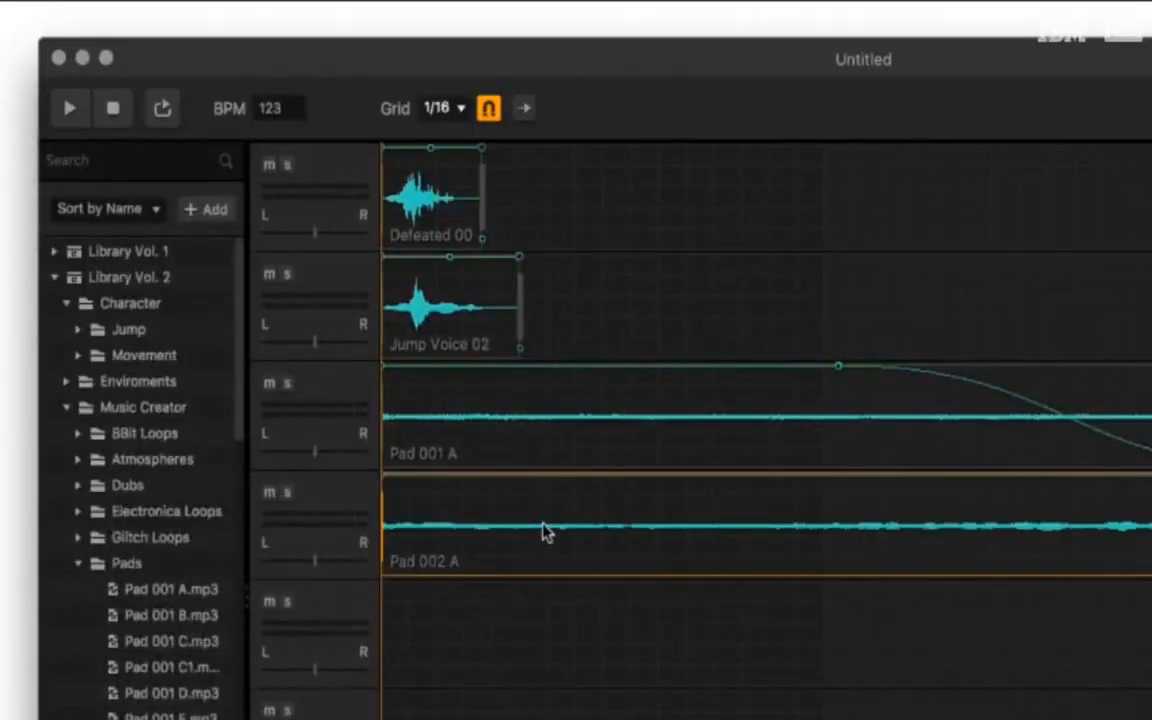
{"action": "key", "text": "space"}
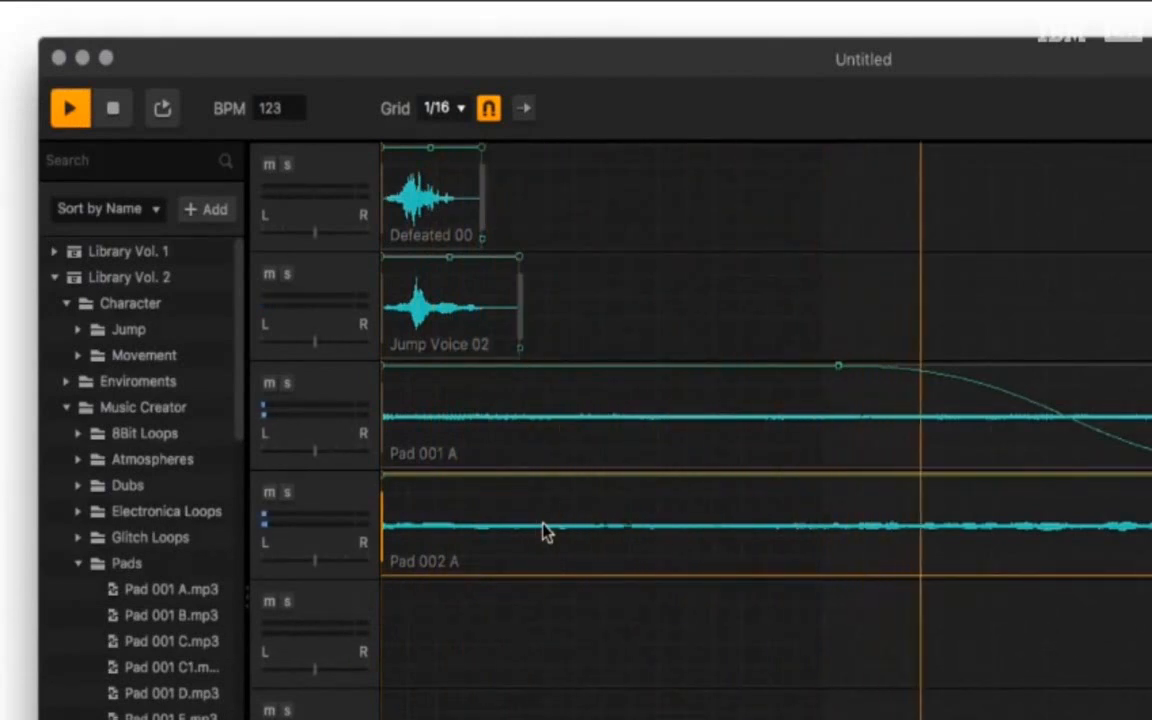
{"action": "key", "text": "space"}
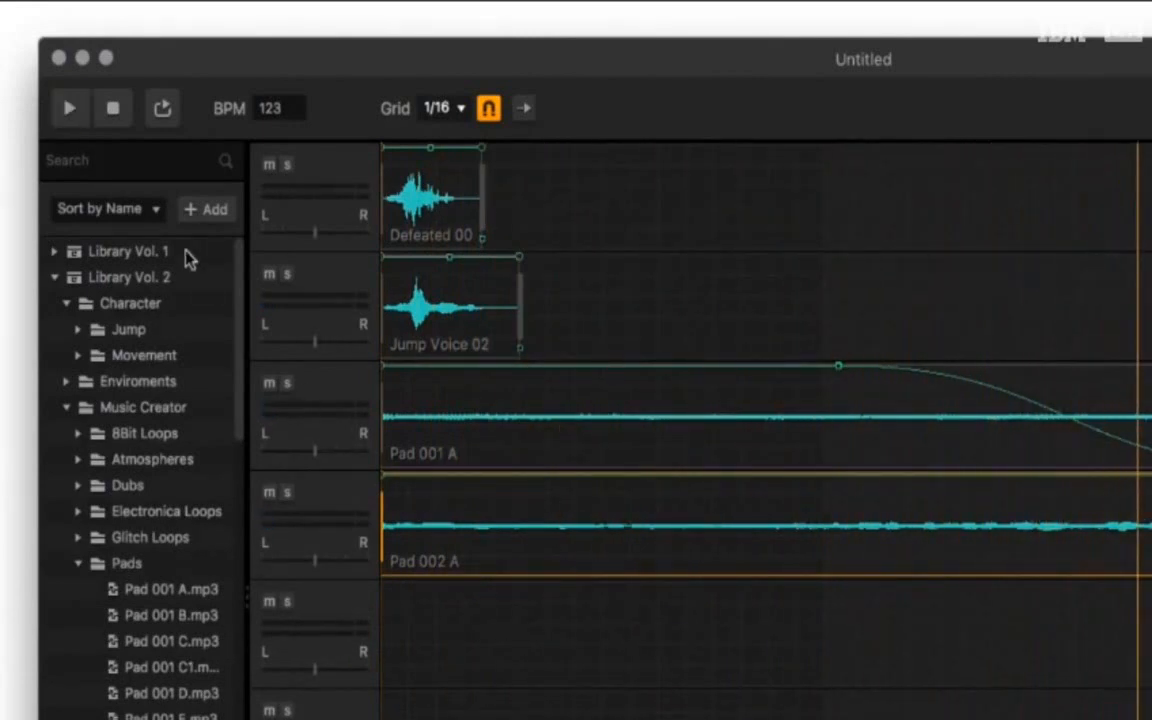
Search the library for "explosion", audition crash sounds, and place Crash 006 Explosions at the start of the fifth track and play it
{"action": "left_click", "coordinate": [143, 162]}
{"action": "type", "text": "explosion"}
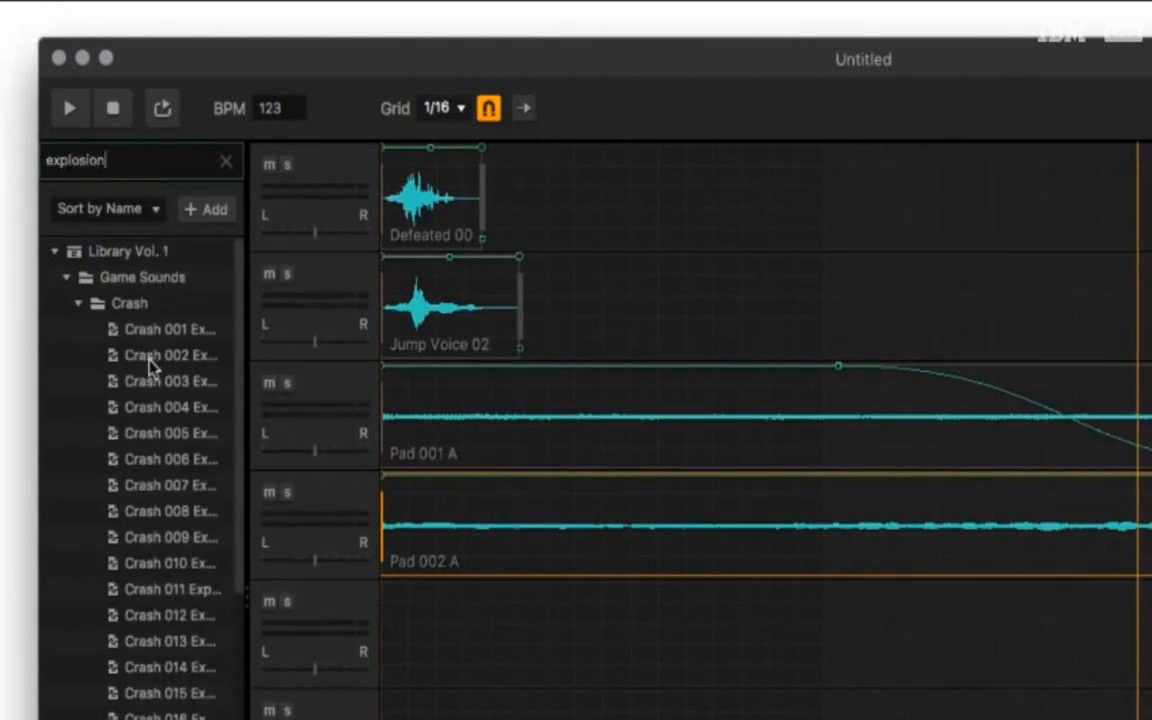
{"action": "scroll", "coordinate": [152, 368], "scroll_direction": "down", "scroll_amount": 4}
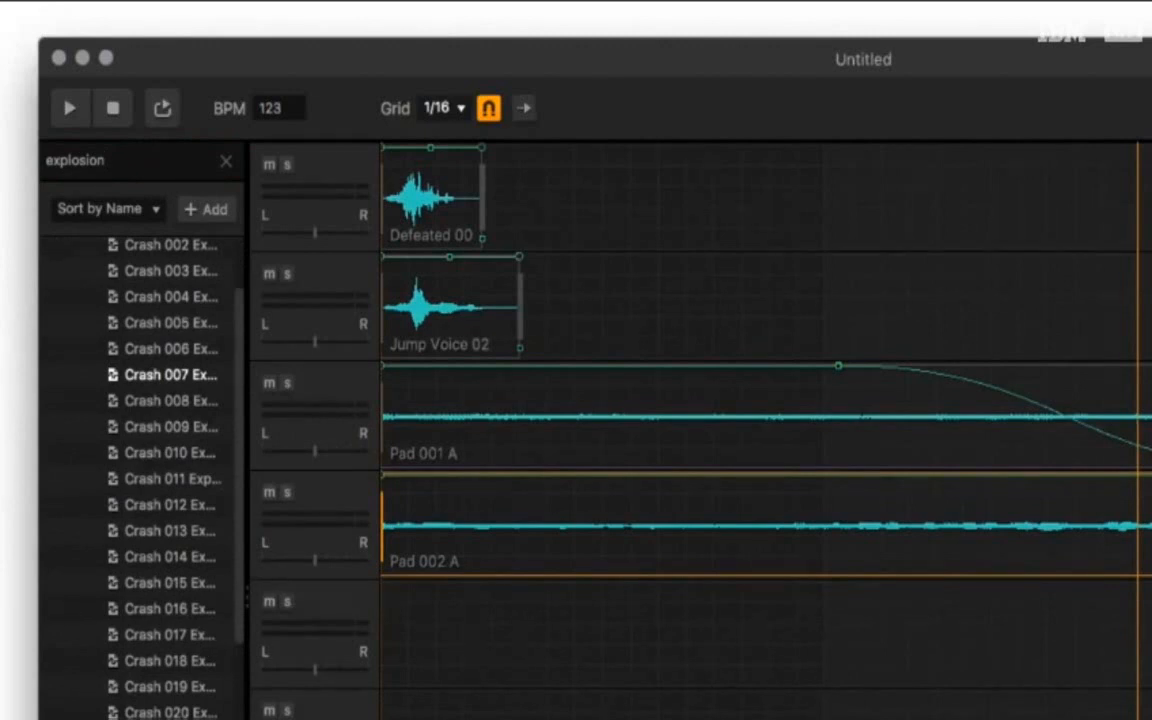
{"action": "left_click", "coordinate": [160, 583]}
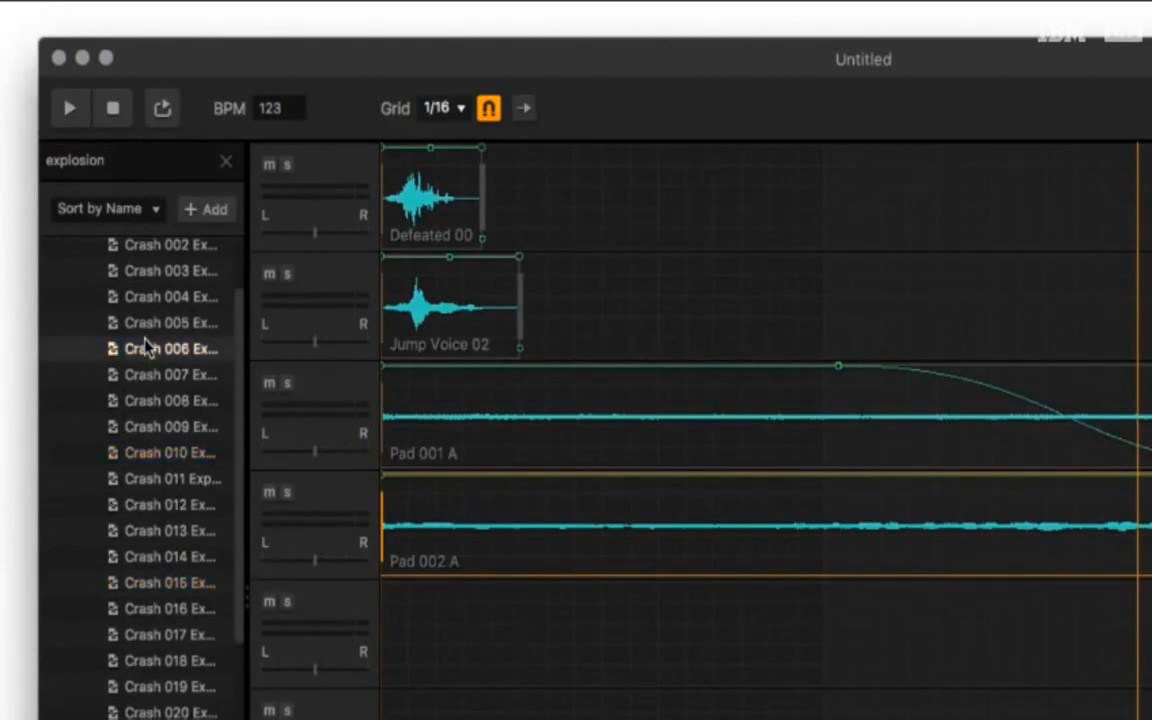
{"action": "left_click_drag", "start_coordinate": [145, 346], "coordinate": [468, 612]}
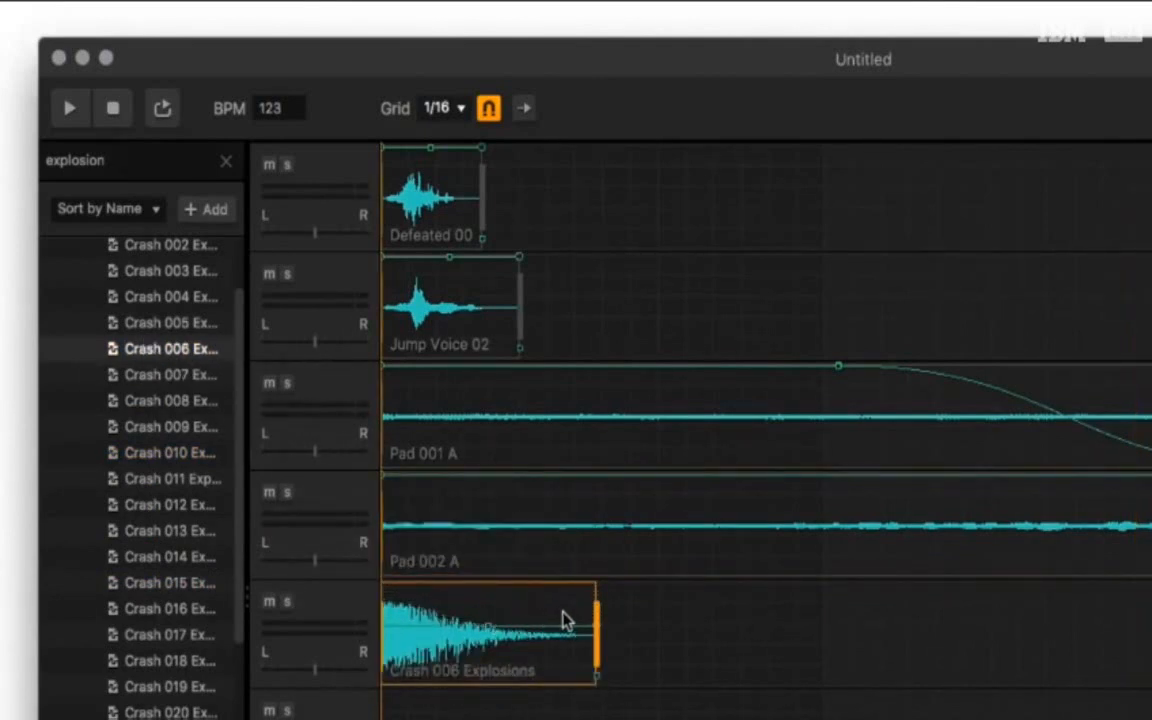
{"action": "key", "text": "space"}
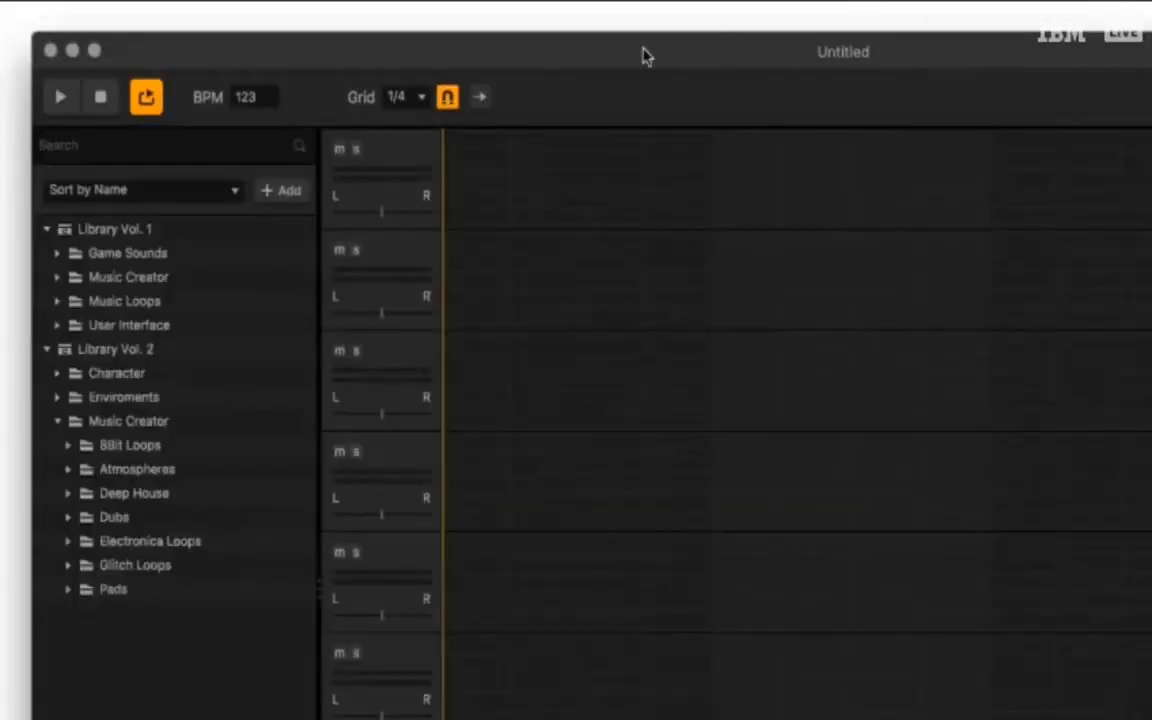
Place Ambient Alt 001A from Library Vol. 1's Ambient music loops at the start of the first track and play it
{"action": "left_click", "coordinate": [56, 301]}
{"action": "left_click", "coordinate": [68, 325]}
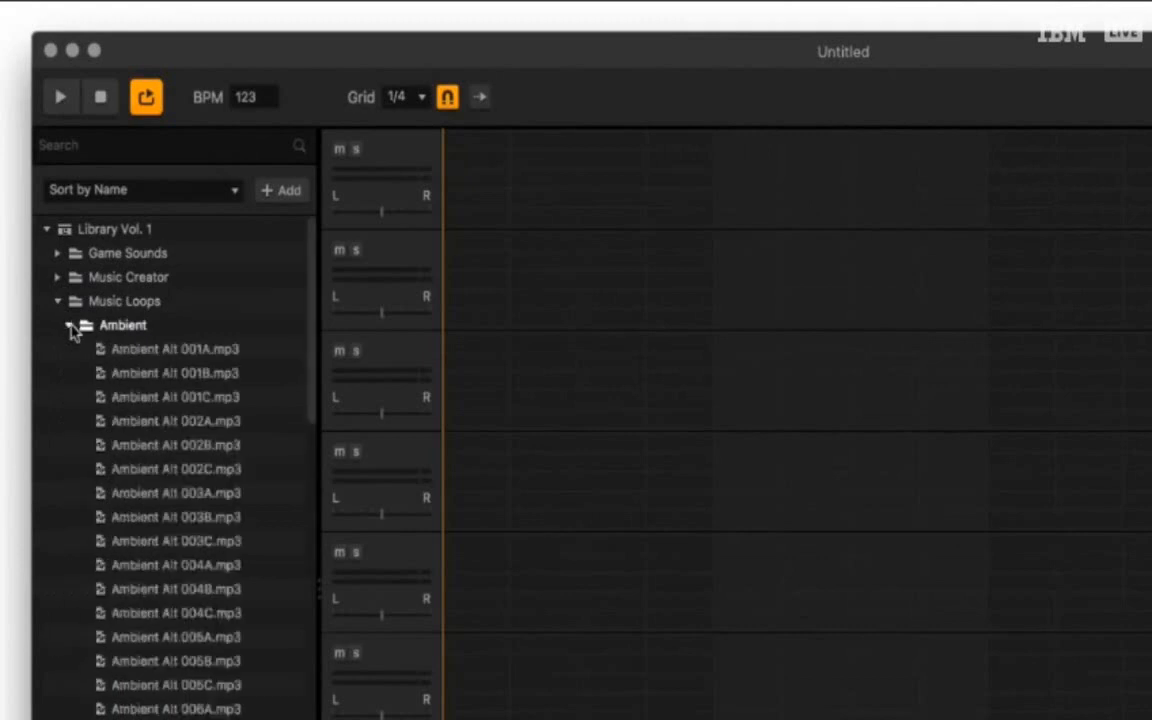
{"action": "left_click_drag", "start_coordinate": [99, 350], "coordinate": [563, 190]}
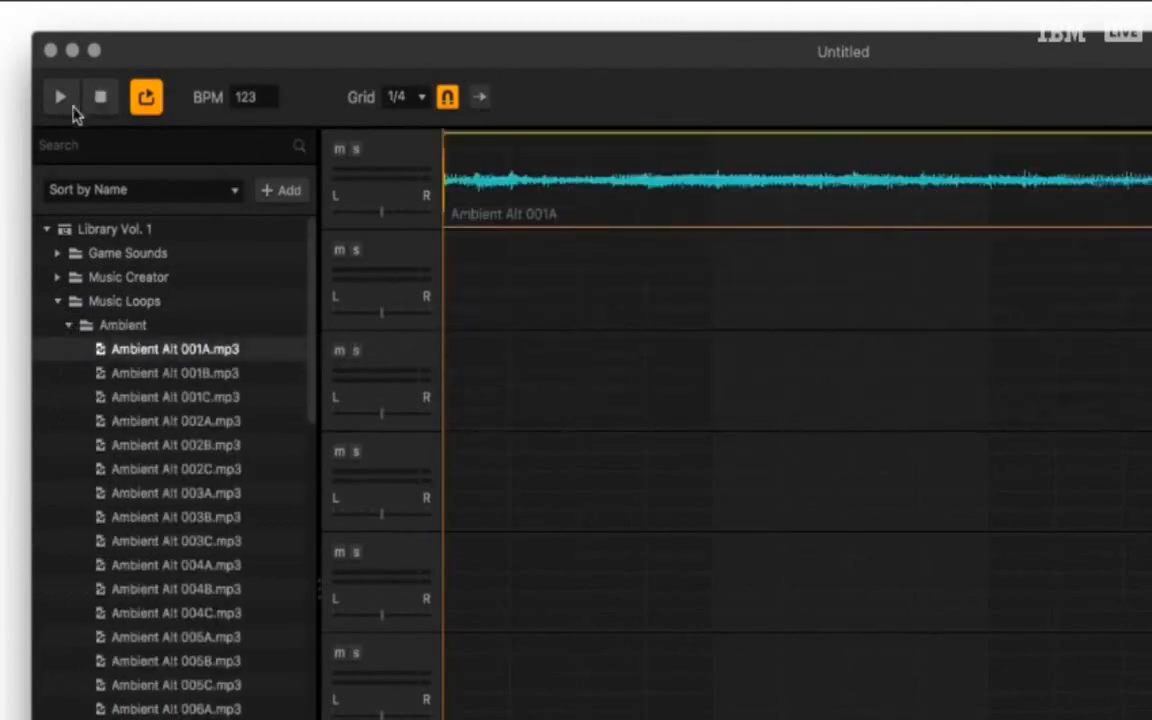
{"action": "left_click", "coordinate": [62, 98]}
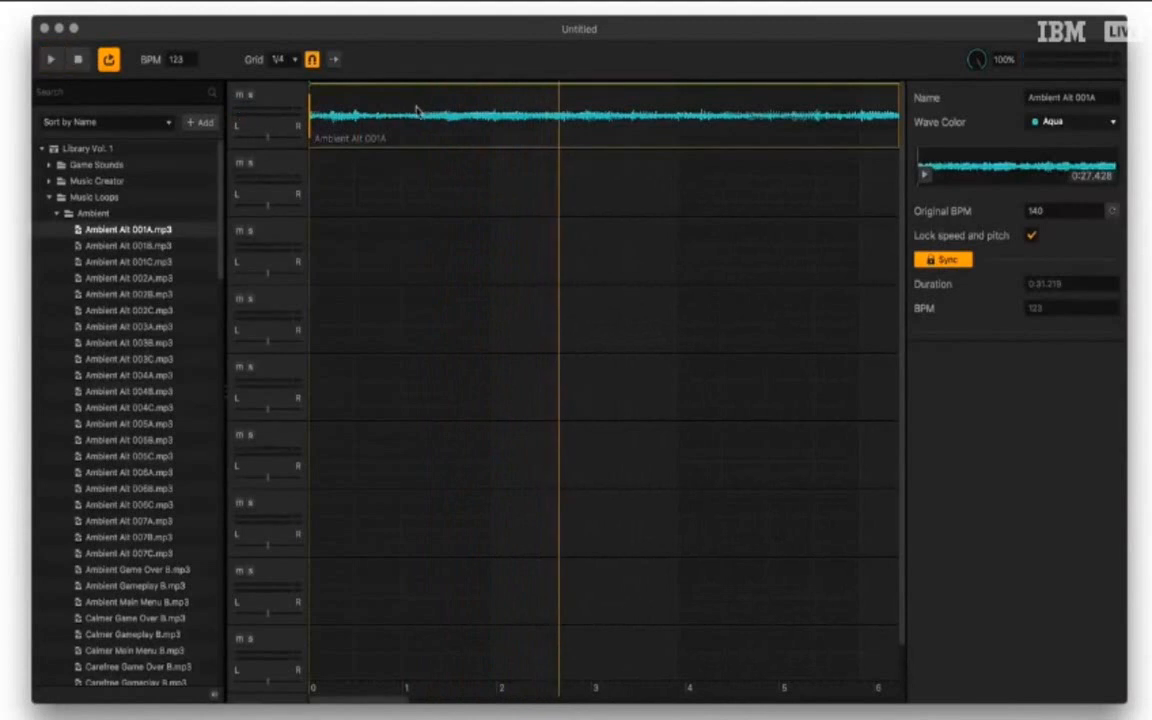
Delete the Ambient Alt 001A clip, collapse the Music Loops folder, and review the subfolders of Library Vol. 1's Music Creator
{"action": "key", "text": "Delete"}
{"action": "left_click", "coordinate": [55, 214]}
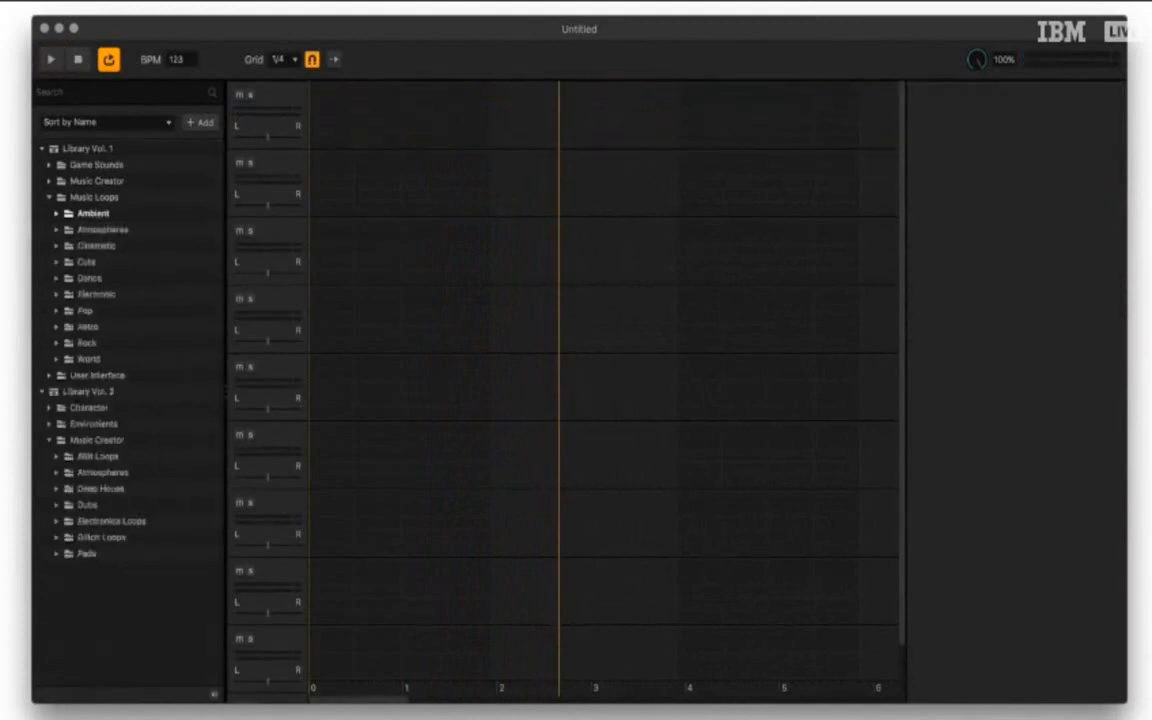
{"action": "left_click", "coordinate": [49, 198]}
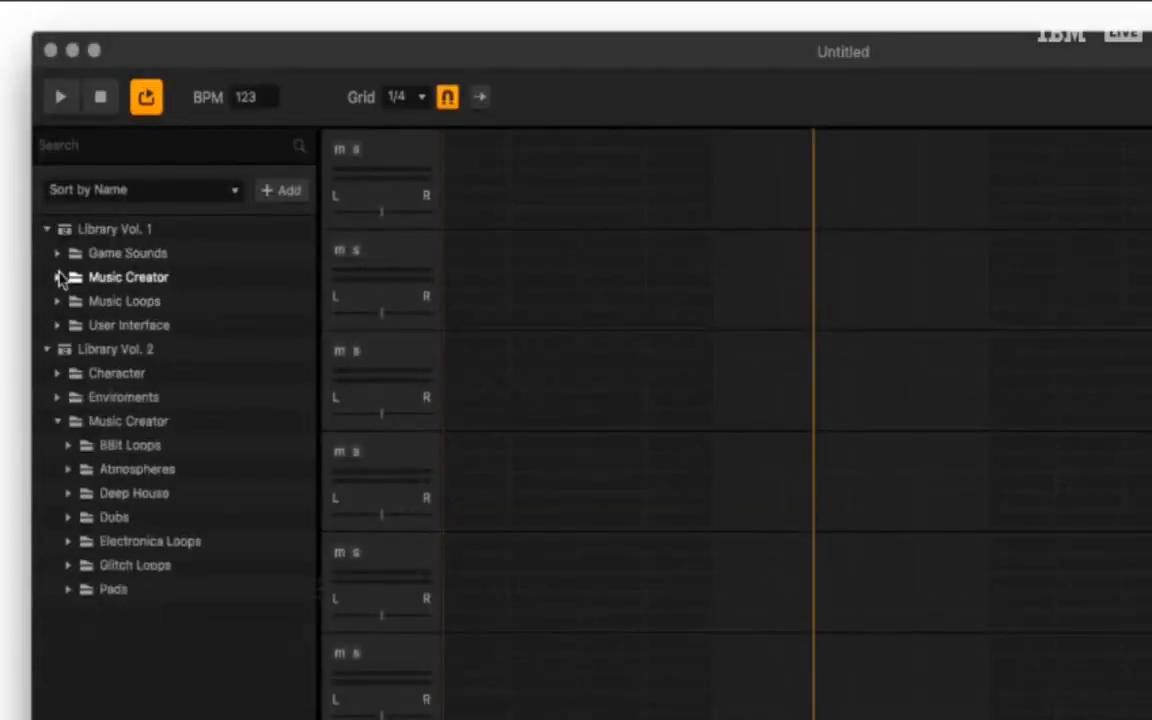
{"action": "left_click", "coordinate": [58, 277]}
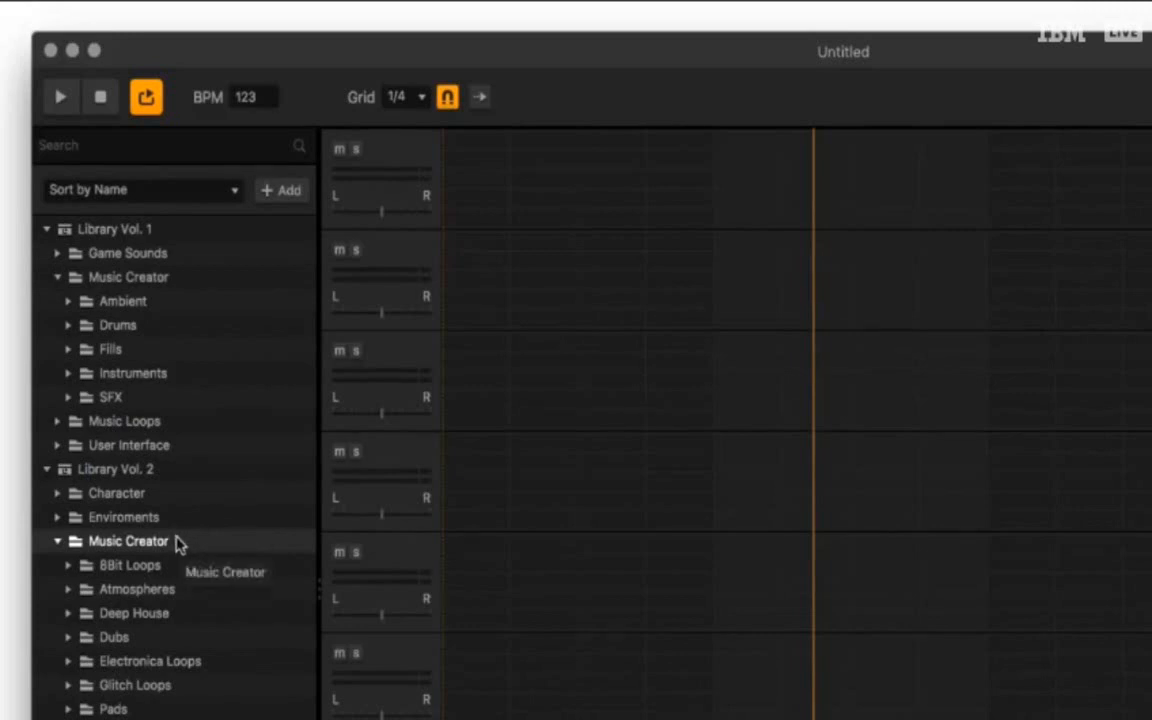
{"action": "left_click", "coordinate": [56, 278]}
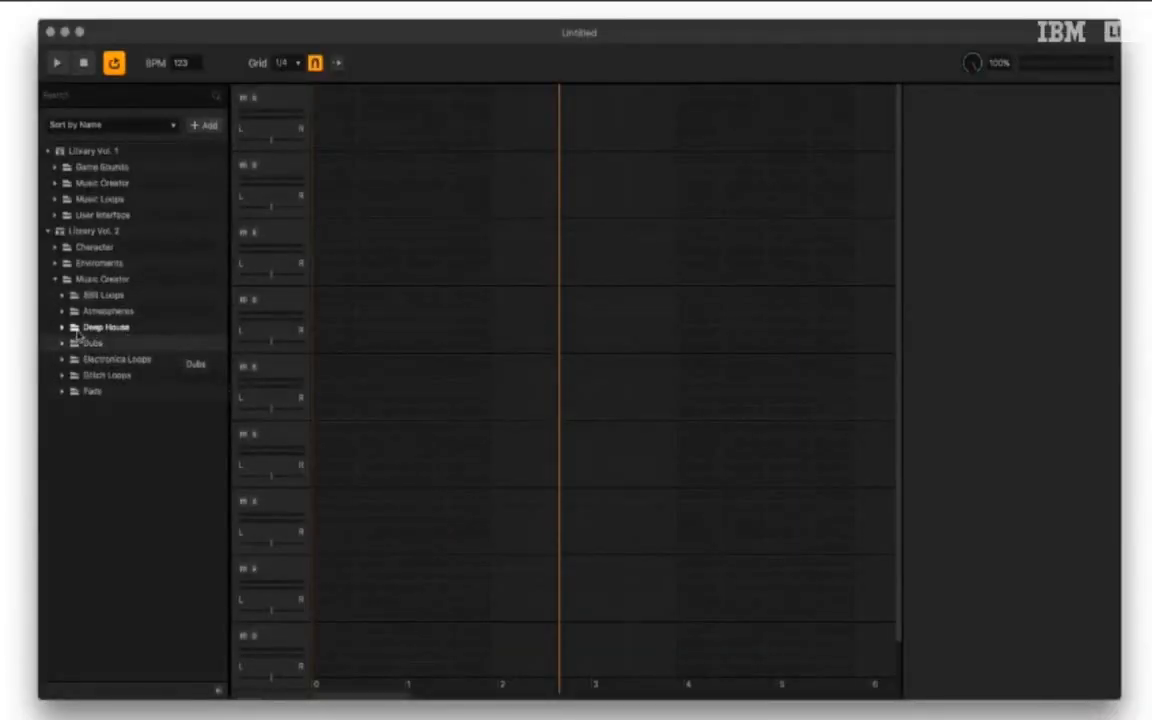
Place Drum Top Metal 3 and Drum Top Metal 5 from the Deep House Drum Tops at the start of the first two tracks
{"action": "left_click", "coordinate": [62, 329]}
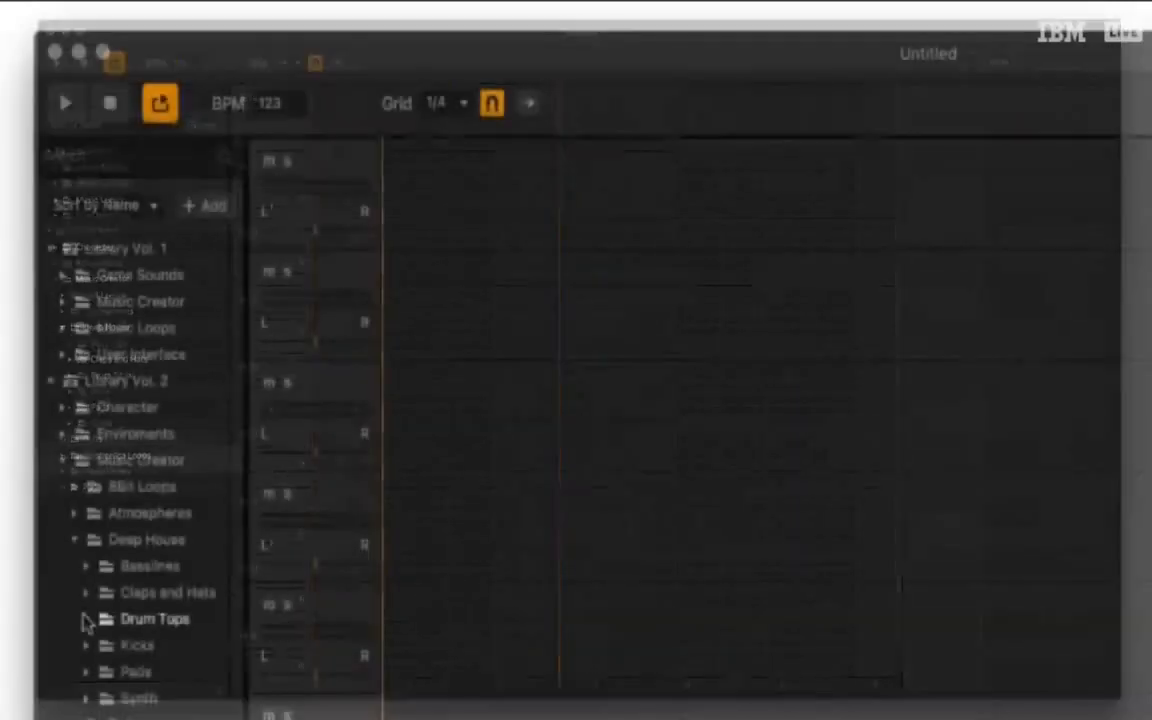
{"action": "left_click", "coordinate": [70, 376]}
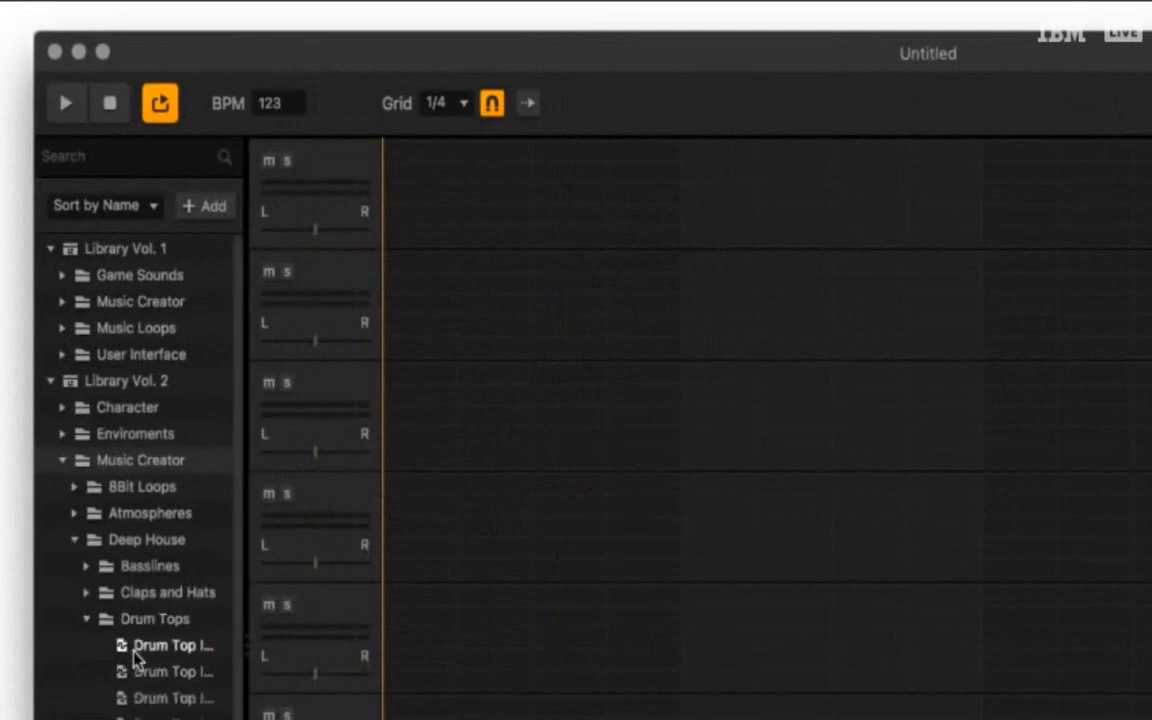
{"action": "scroll", "coordinate": [137, 658], "scroll_direction": "down", "scroll_amount": 5}
{"action": "left_click_drag", "start_coordinate": [166, 643], "coordinate": [476, 185]}
{"action": "left_click_drag", "start_coordinate": [180, 689], "coordinate": [518, 318]}
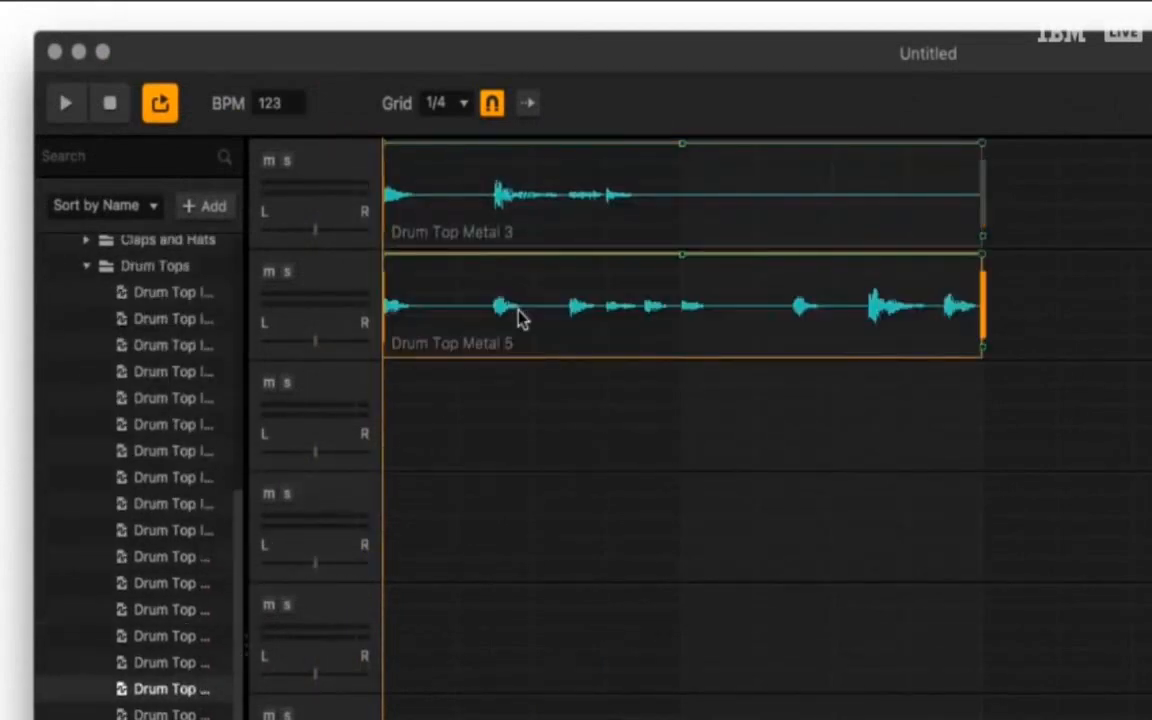
Place Kick 4-4 10 from the Deep House Kicks at the start of the third track, duplicate it once, and play the loop
{"action": "scroll", "coordinate": [195, 460], "scroll_direction": "up", "scroll_amount": 1}
{"action": "left_click", "coordinate": [86, 328]}
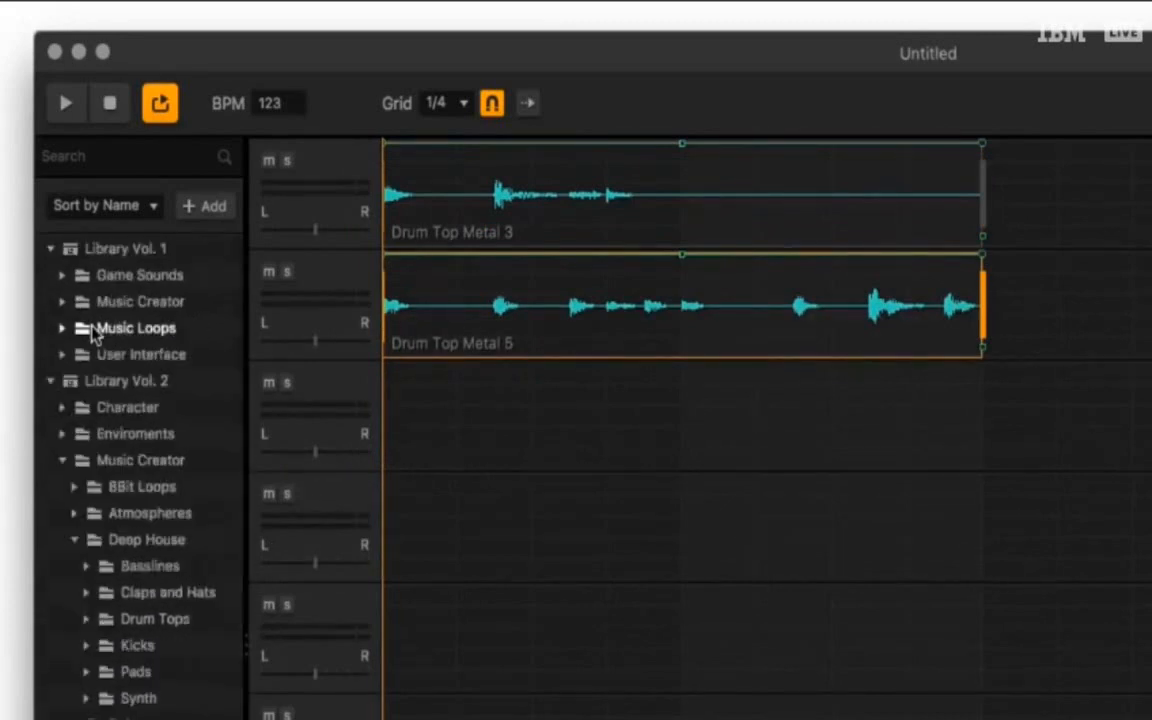
{"action": "left_click", "coordinate": [86, 645]}
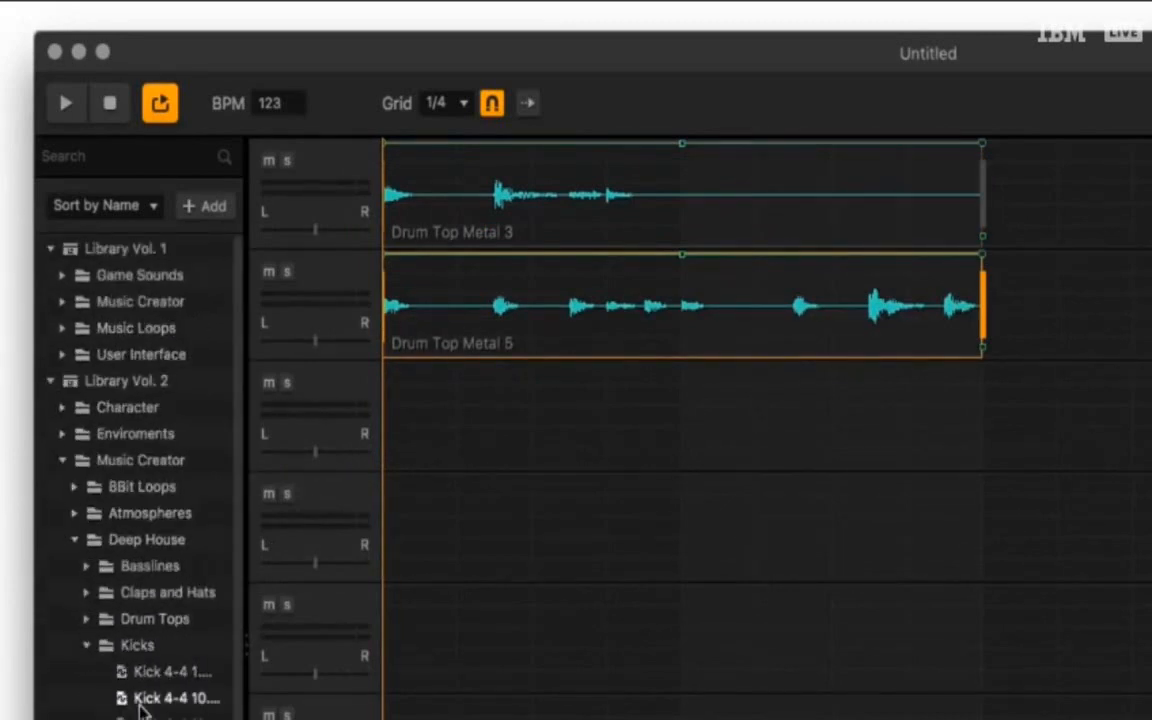
{"action": "left_click_drag", "start_coordinate": [140, 707], "coordinate": [492, 422]}
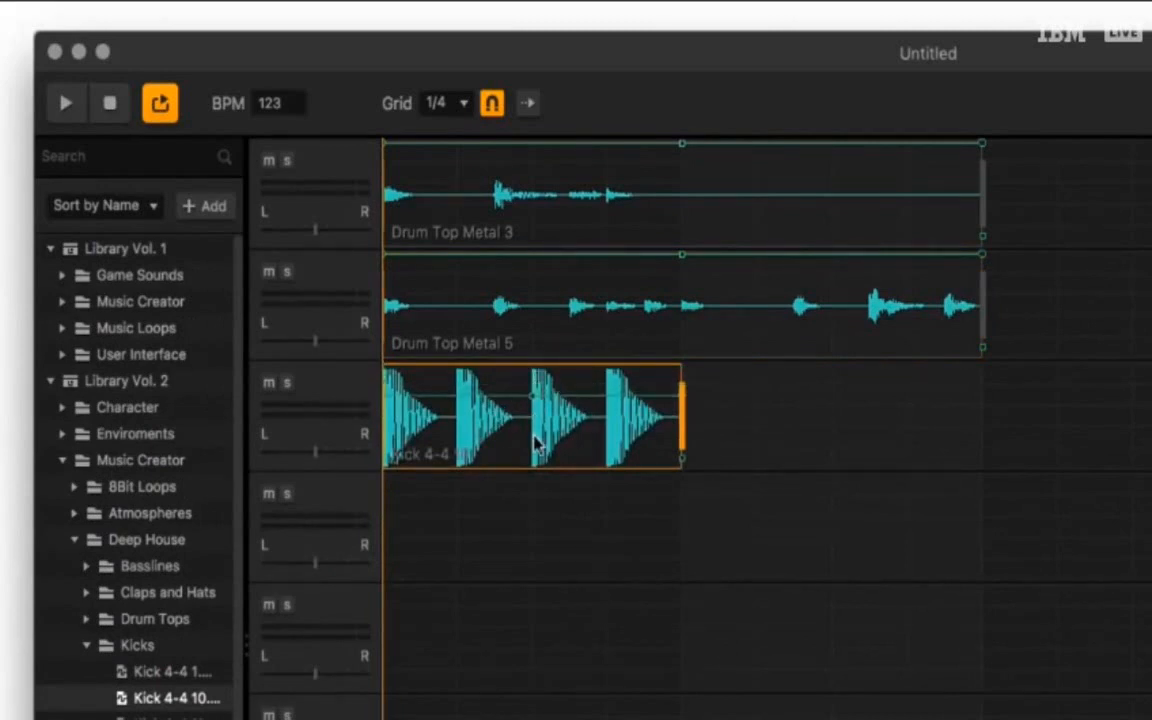
{"action": "key", "text": "ctrl+d"}
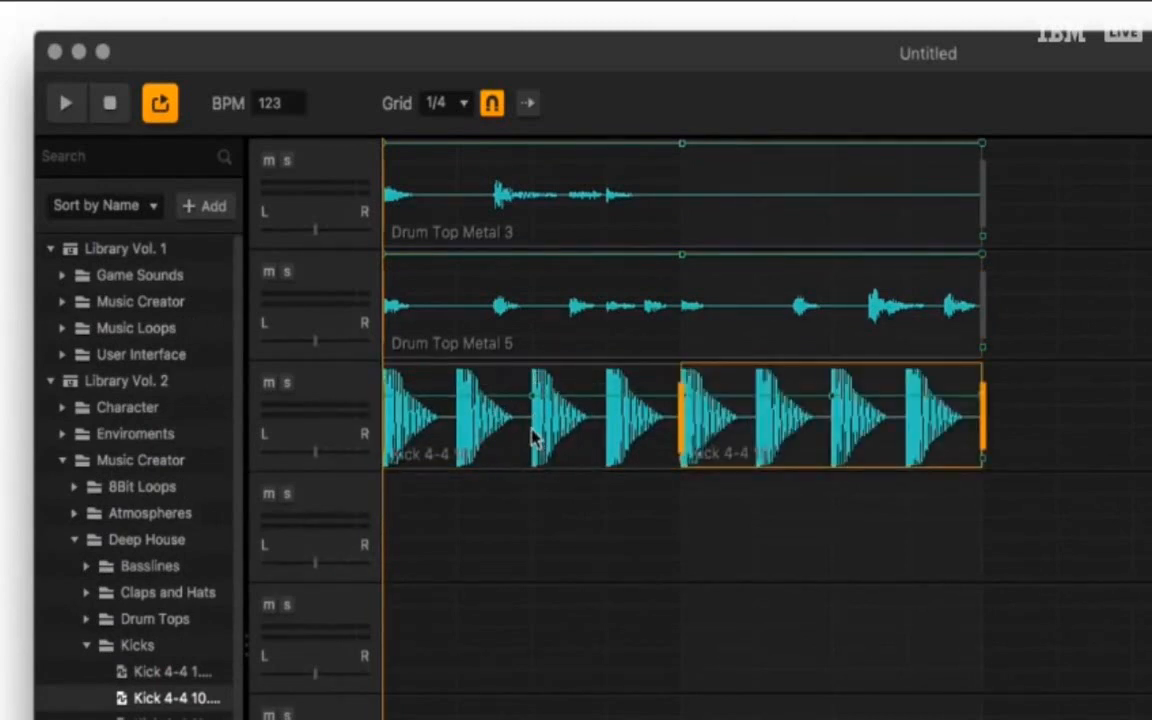
{"action": "key", "text": "space"}
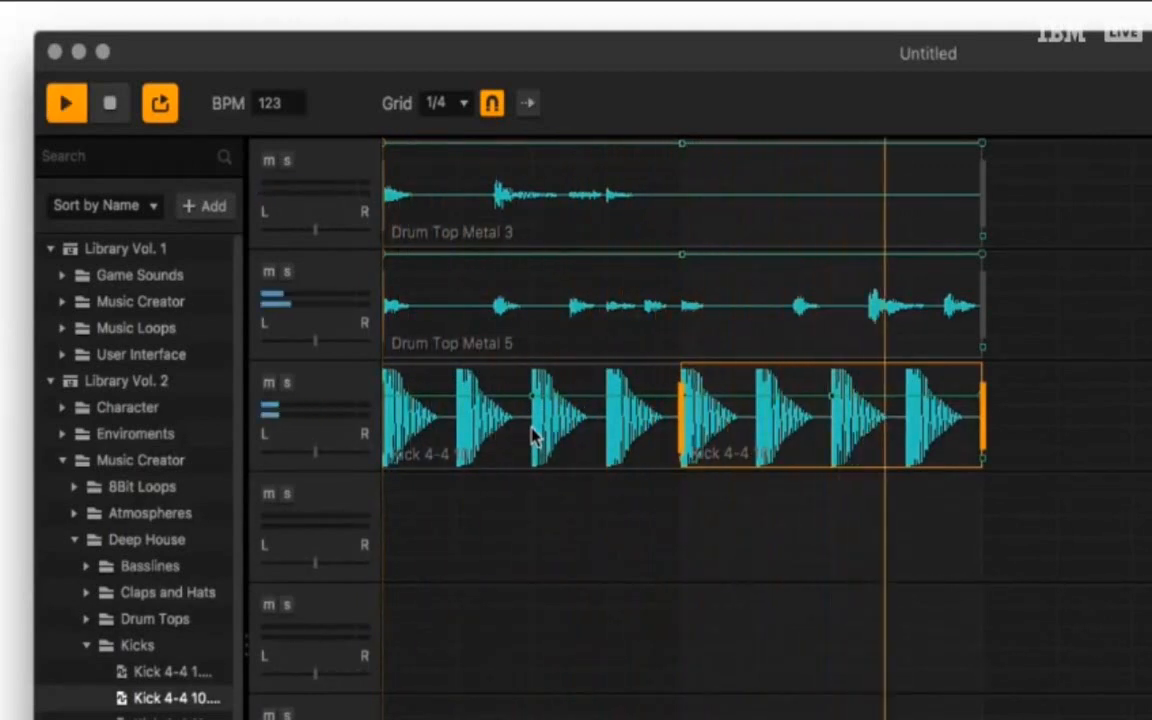
Collapse the Deep House Kicks folder, expand Basslines, and widen the library list so the full file names show
{"action": "left_click", "coordinate": [87, 646]}
{"action": "left_click", "coordinate": [87, 566]}
{"action": "scroll", "coordinate": [128, 680], "scroll_direction": "down", "scroll_amount": 2}
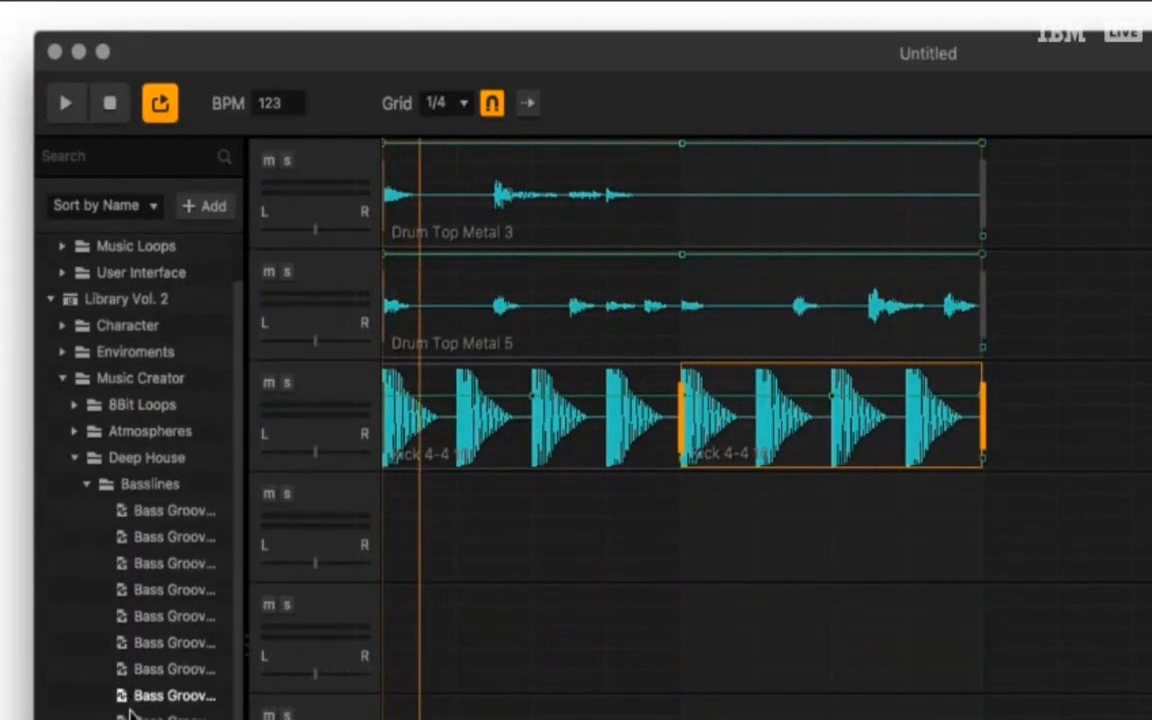
{"action": "scroll", "coordinate": [140, 450], "scroll_direction": "down", "scroll_amount": 1}
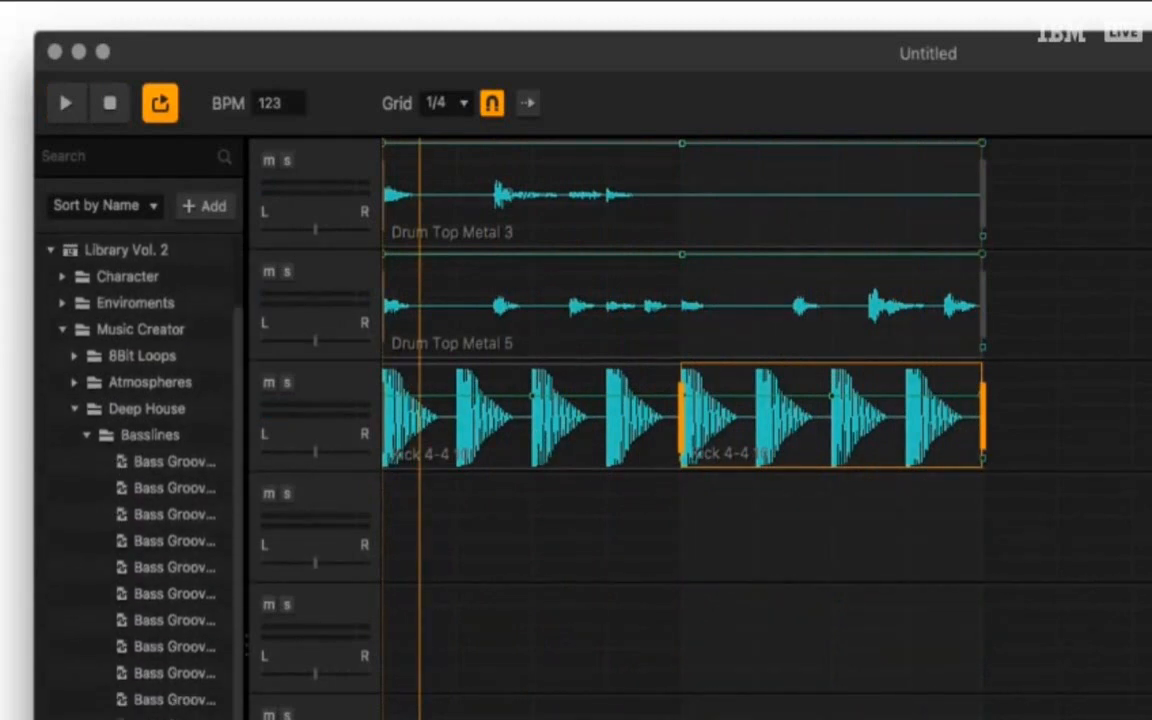
{"action": "scroll", "coordinate": [140, 450], "scroll_direction": "down", "scroll_amount": 4}
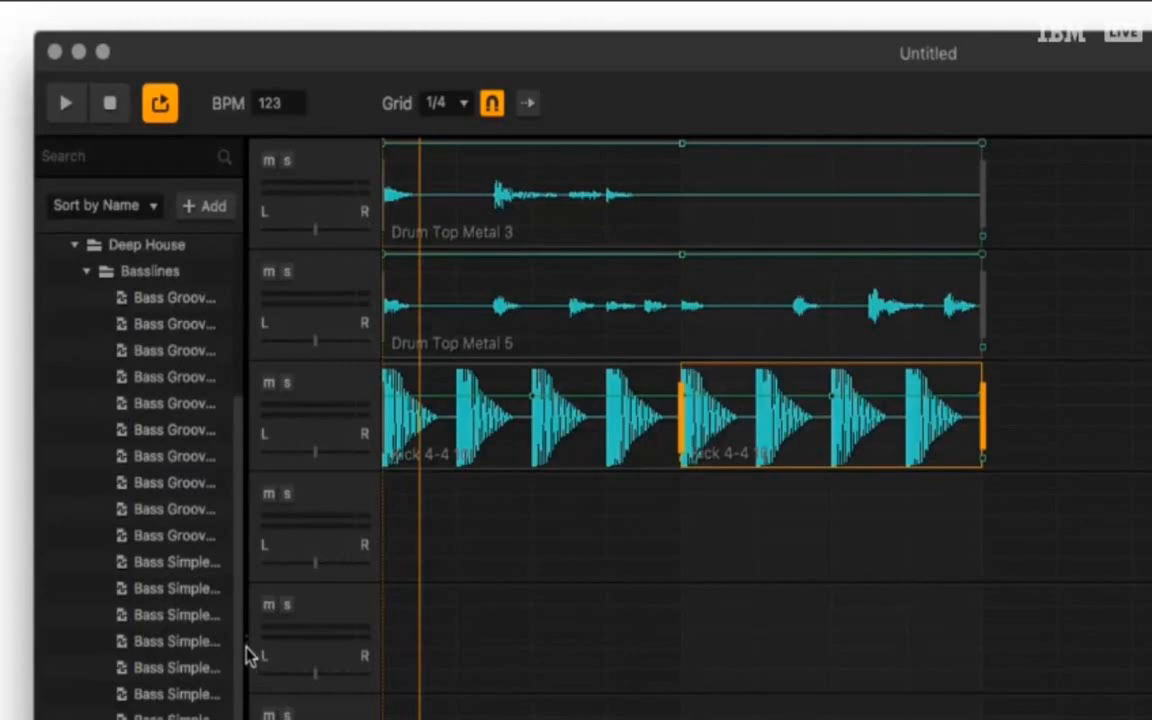
{"action": "left_click_drag", "start_coordinate": [250, 655], "coordinate": [337, 668]}
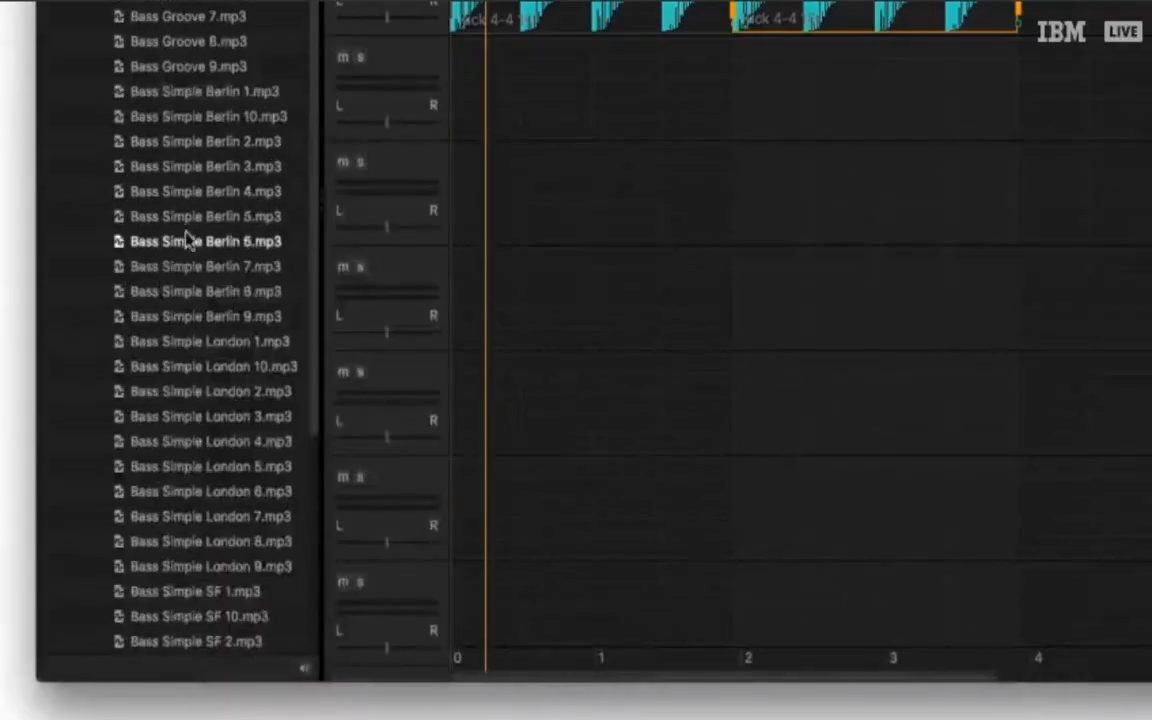
Place Bass Simple London 5 at the start of the fourth track, play the loop, and stop it
{"action": "scroll", "coordinate": [147, 377], "scroll_direction": "down", "scroll_amount": 3}
{"action": "scroll", "coordinate": [151, 437], "scroll_direction": "down", "scroll_amount": 1}
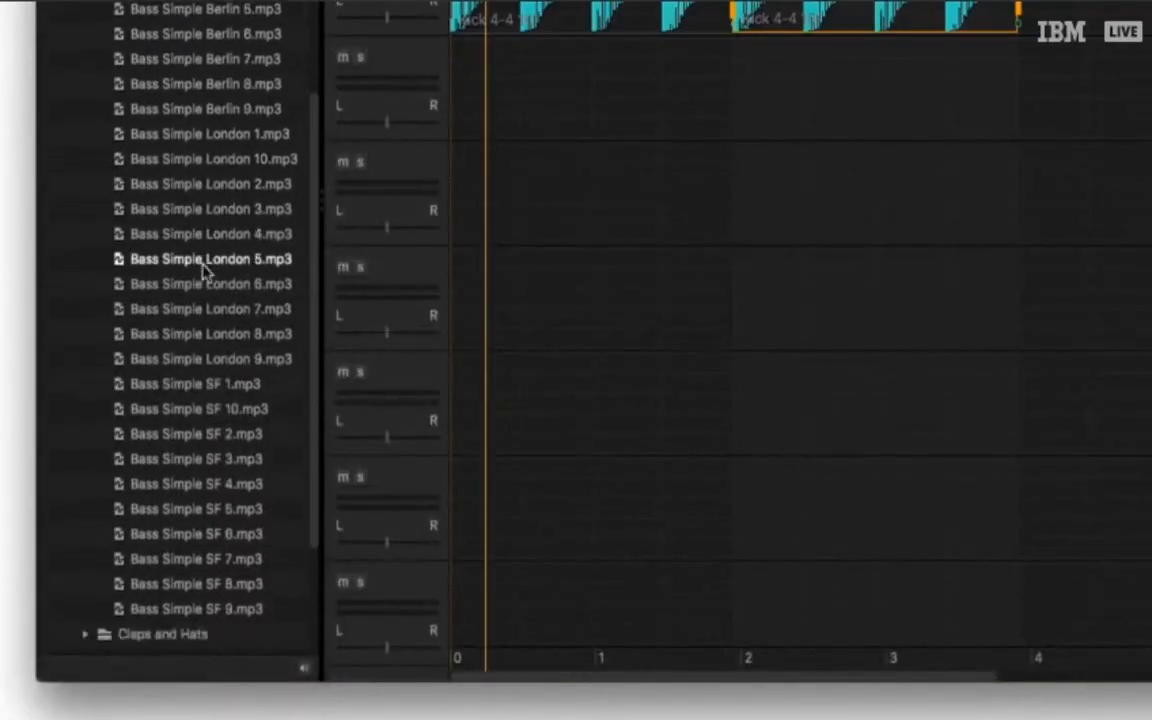
{"action": "scroll", "coordinate": [195, 290], "scroll_direction": "down", "scroll_amount": 2}
{"action": "scroll", "coordinate": [197, 270], "scroll_direction": "up", "scroll_amount": 5}
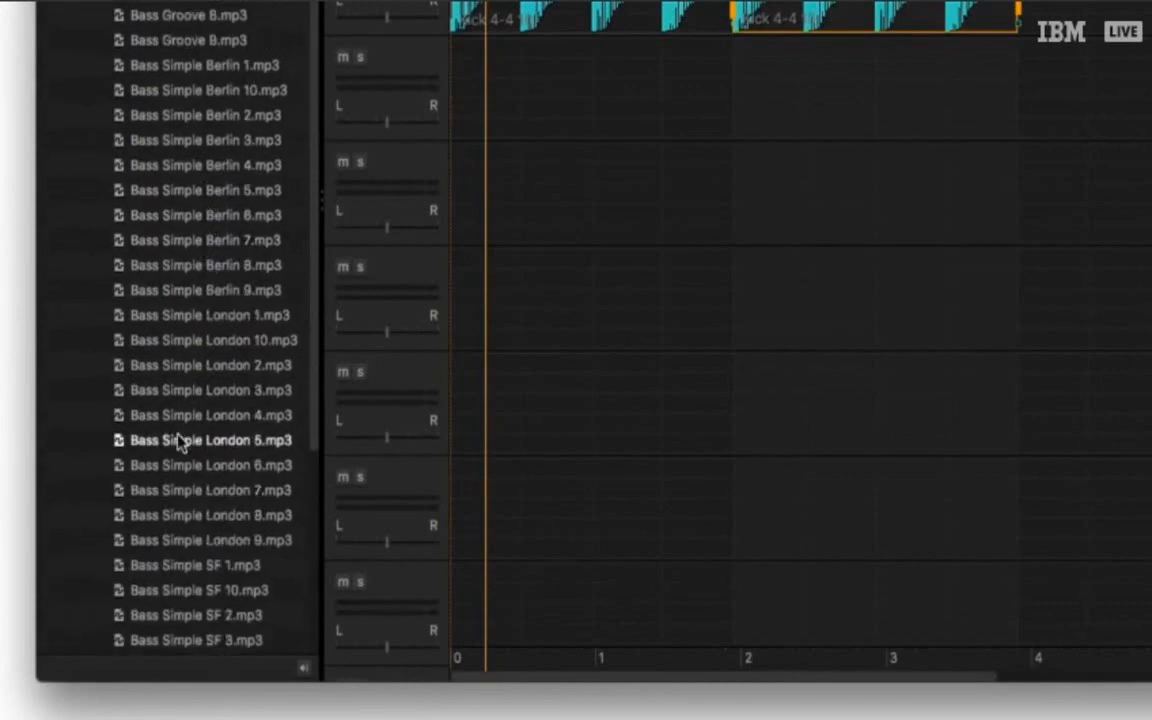
{"action": "left_click_drag", "start_coordinate": [172, 450], "coordinate": [580, 78]}
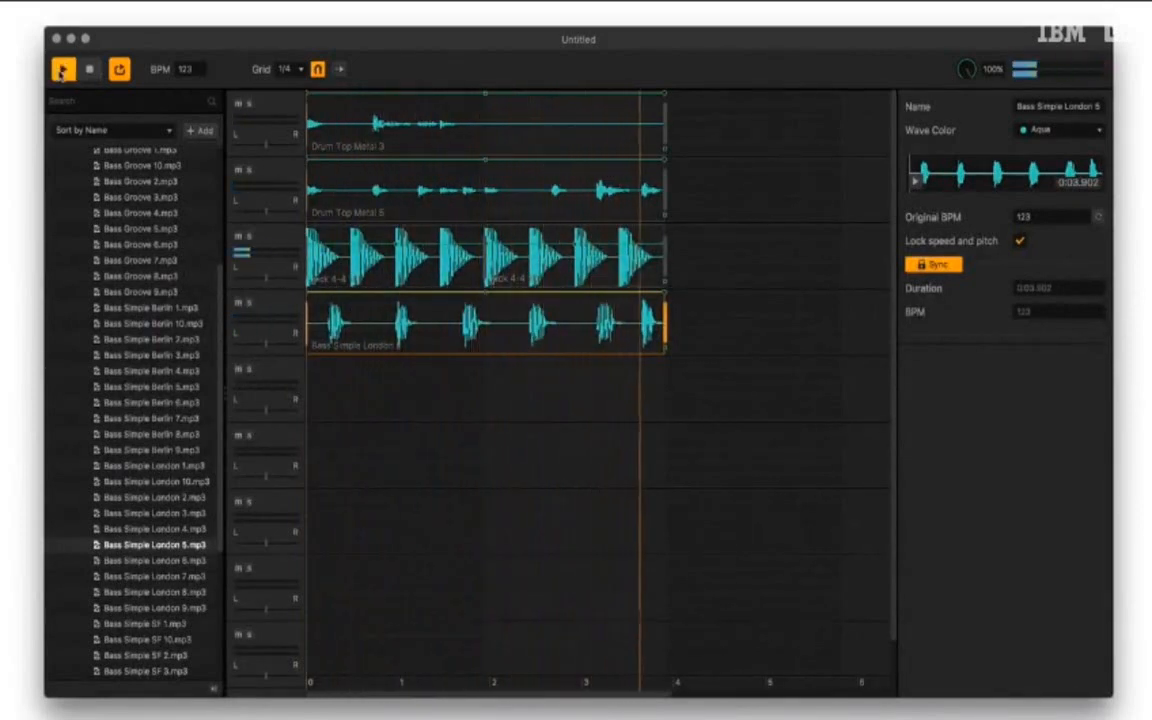
{"action": "left_click", "coordinate": [89, 69]}
Close the Basslines folder and place Pad Instrospect 7 from the Deep House Pads at the start of the fifth track
{"action": "scroll", "coordinate": [160, 300], "scroll_direction": "up", "scroll_amount": 5}
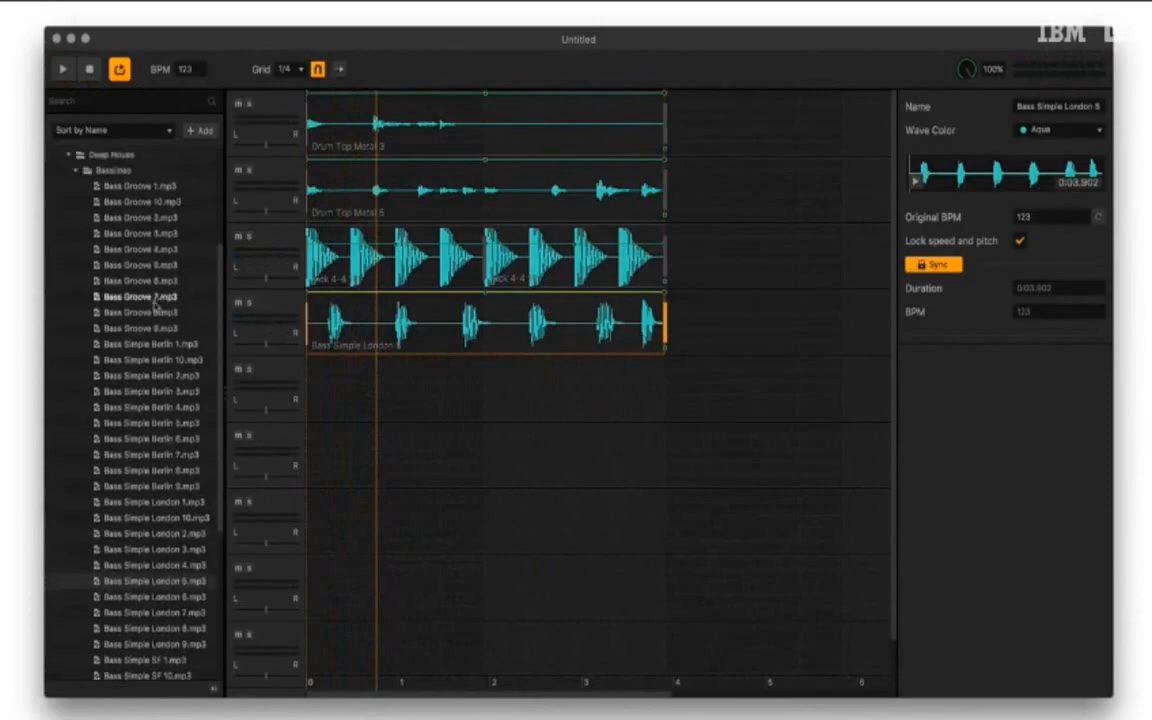
{"action": "left_click", "coordinate": [77, 346]}
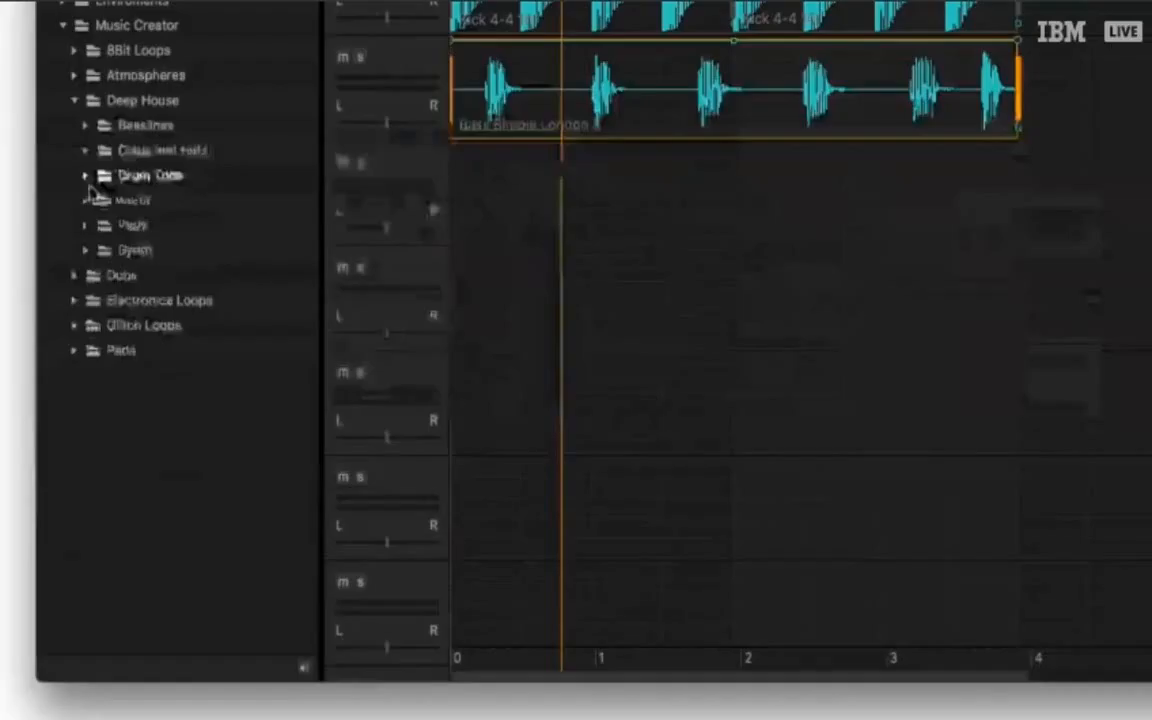
{"action": "left_click", "coordinate": [77, 409]}
{"action": "scroll", "coordinate": [149, 456], "scroll_direction": "down", "scroll_amount": 3}
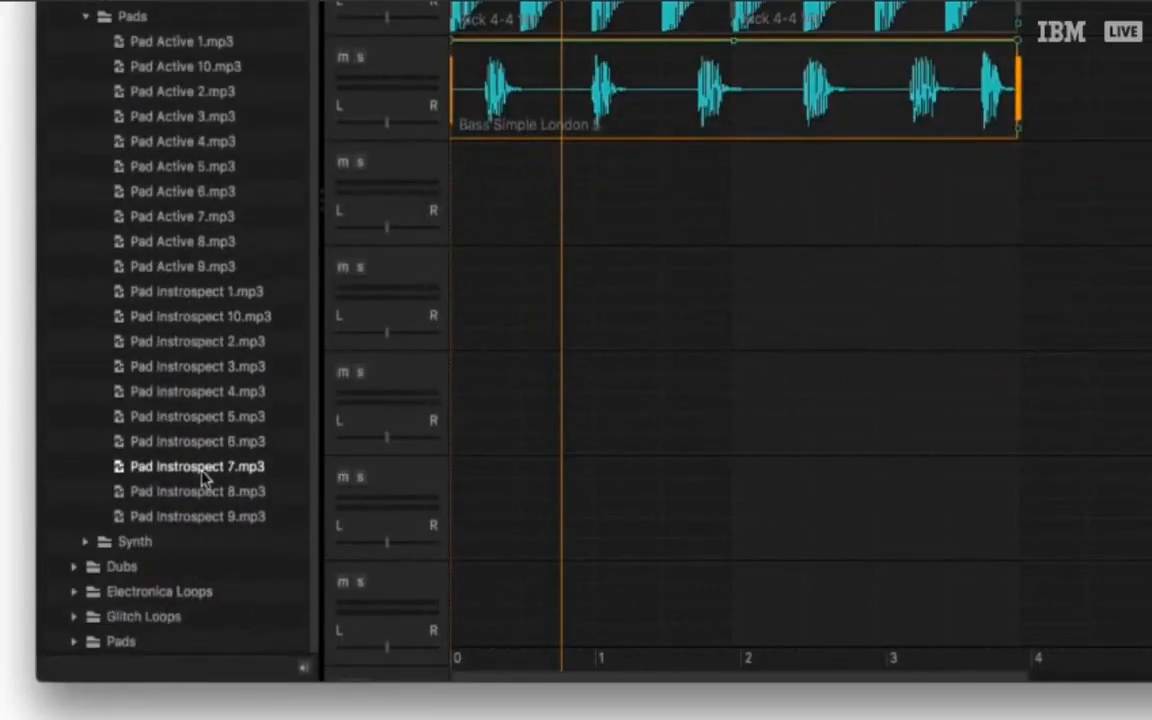
{"action": "left_click_drag", "start_coordinate": [205, 478], "coordinate": [604, 213]}
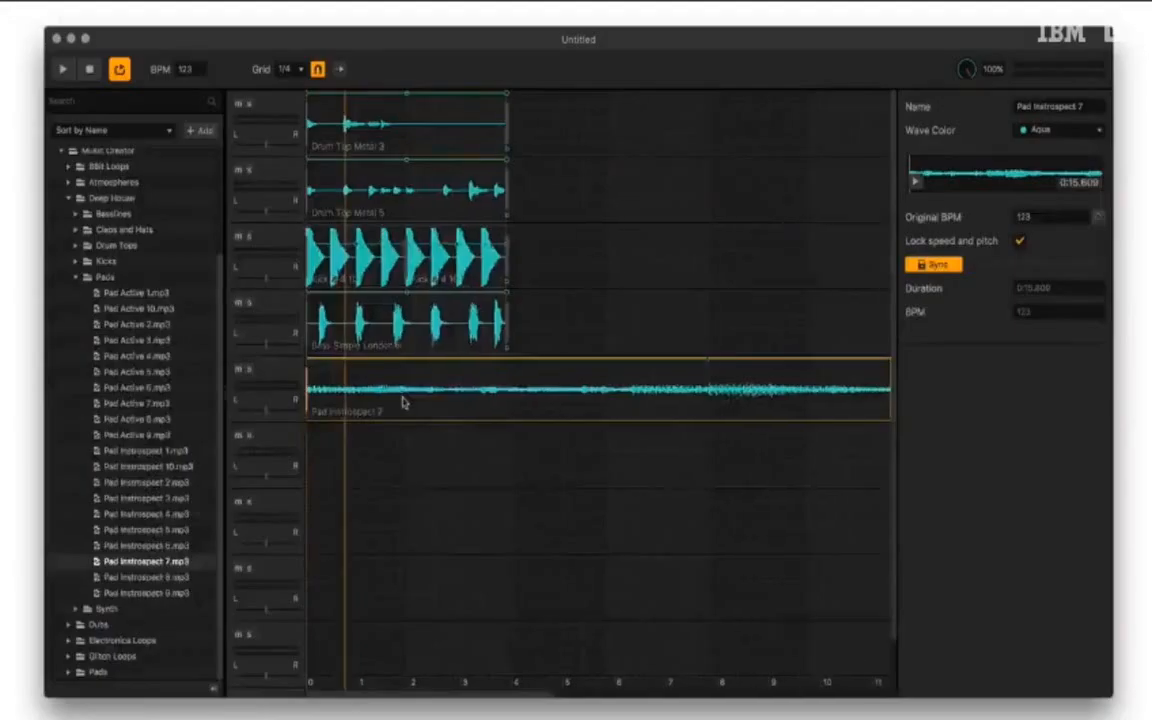
Repeat the Bass Simple London 5 and Kick 4-4 10 clips until both tracks match the pad's length
{"action": "left_click_drag", "start_coordinate": [429, 318], "coordinate": [802, 318]}
{"action": "left_click", "coordinate": [357, 283]}
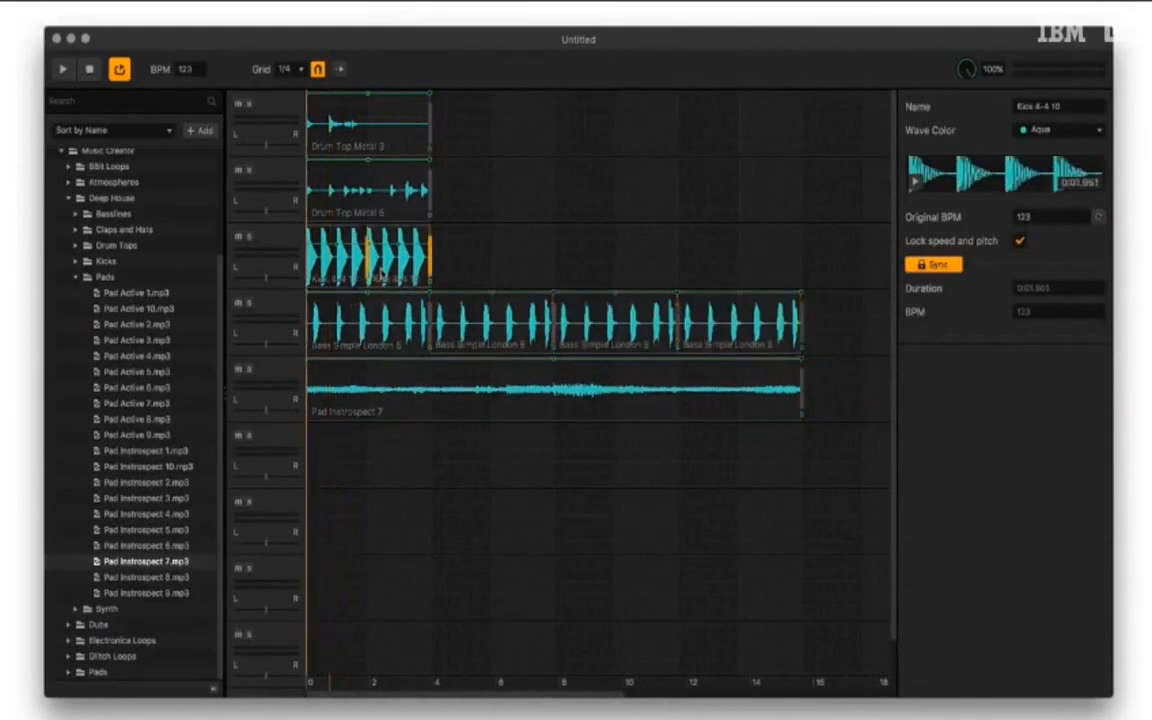
{"action": "left_click_drag", "start_coordinate": [430, 255], "coordinate": [802, 255]}
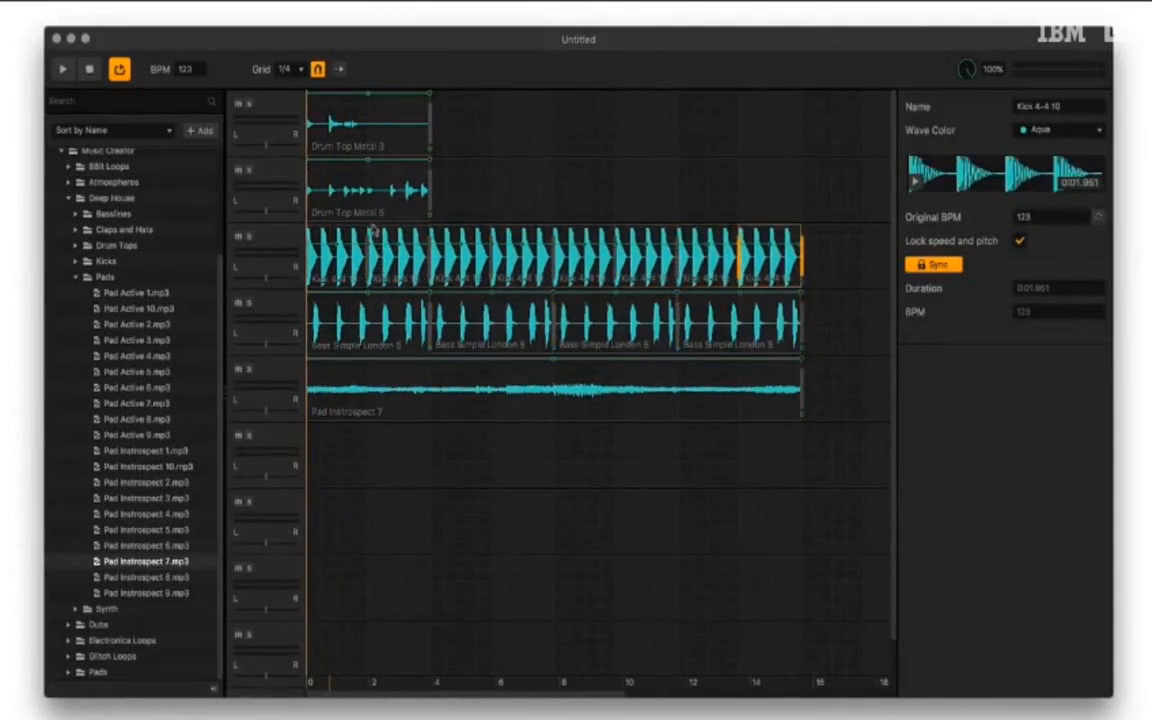
Duplicate the Drum Top Metal 5 and Drum Top Metal 3 clips three times each, and play the arrangement
{"action": "left_click", "coordinate": [375, 216]}
{"action": "key", "text": "super+d"}
{"action": "key", "text": "super+d"}
{"action": "key", "text": "super+d"}
{"action": "left_click", "coordinate": [377, 152]}
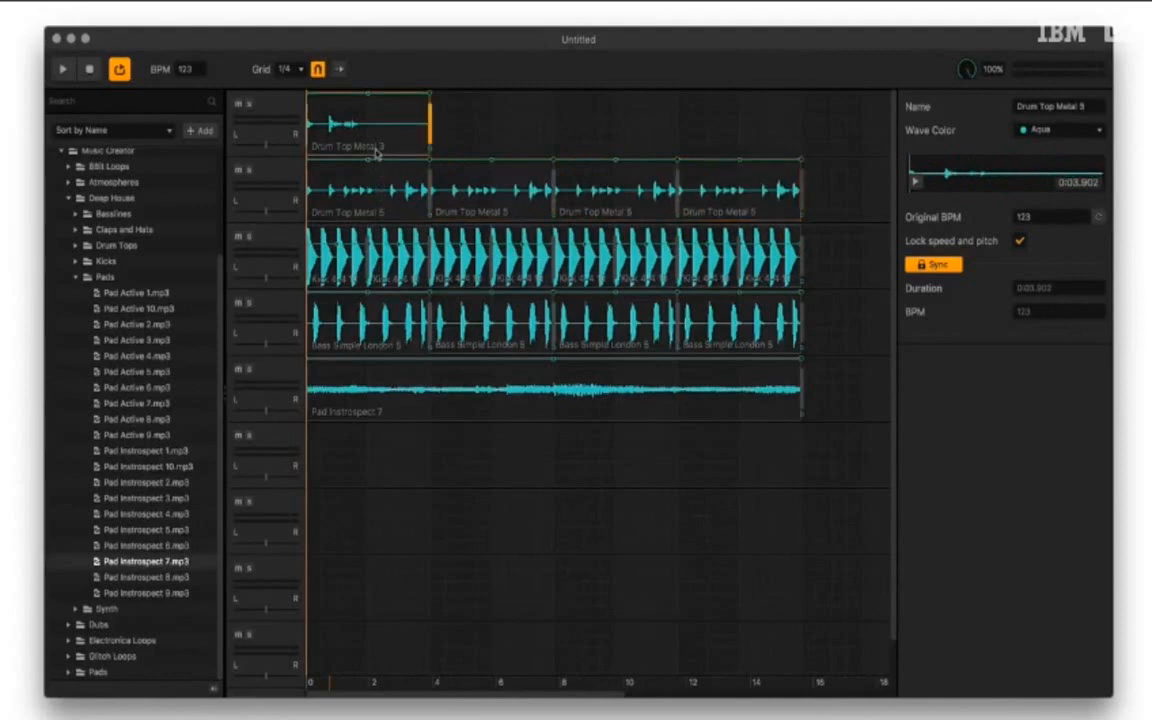
{"action": "key", "text": "super+d"}
{"action": "key", "text": "super+d"}
{"action": "key", "text": "super+d"}
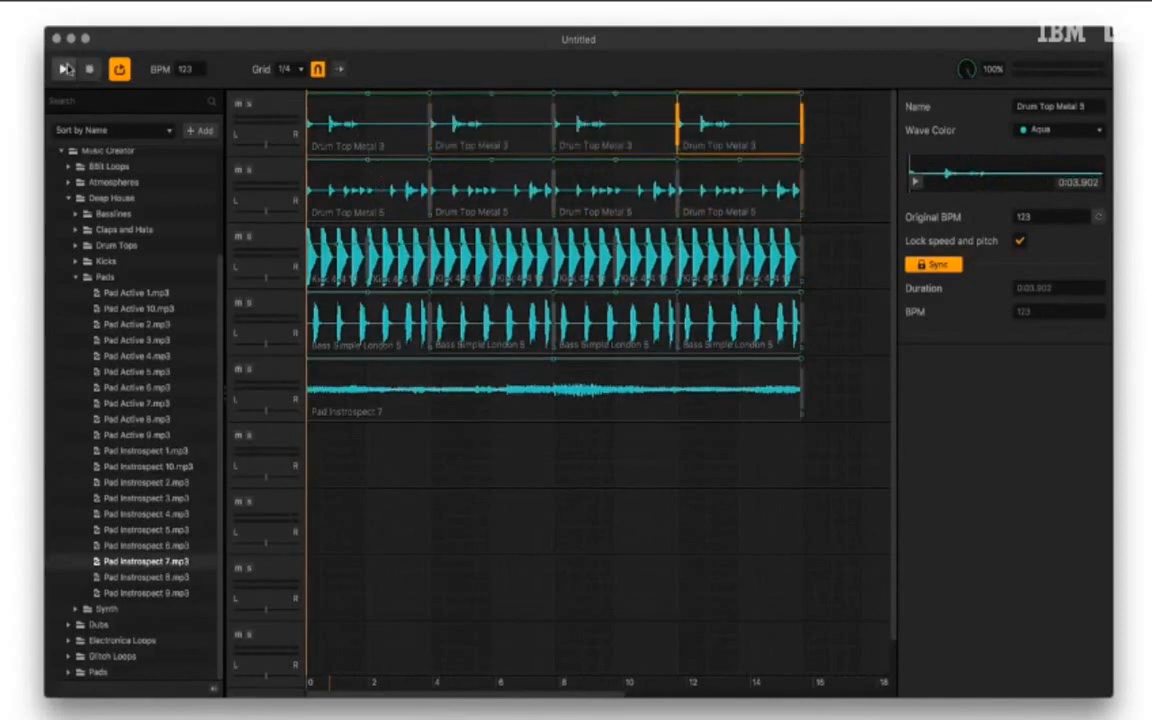
{"action": "left_click", "coordinate": [65, 69]}
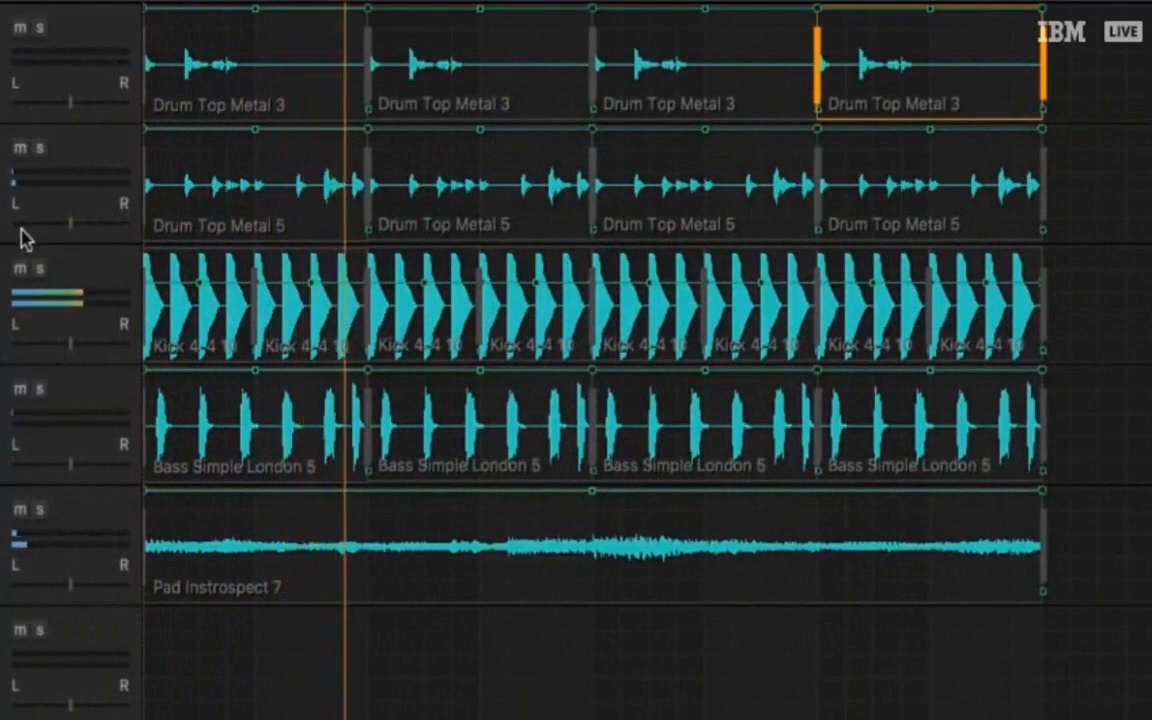
Remove all kick clips from the third track, and start the bass one clip later with a fade-in over half a clip
{"action": "left_click_drag", "start_coordinate": [219, 329], "coordinate": [1040, 330]}
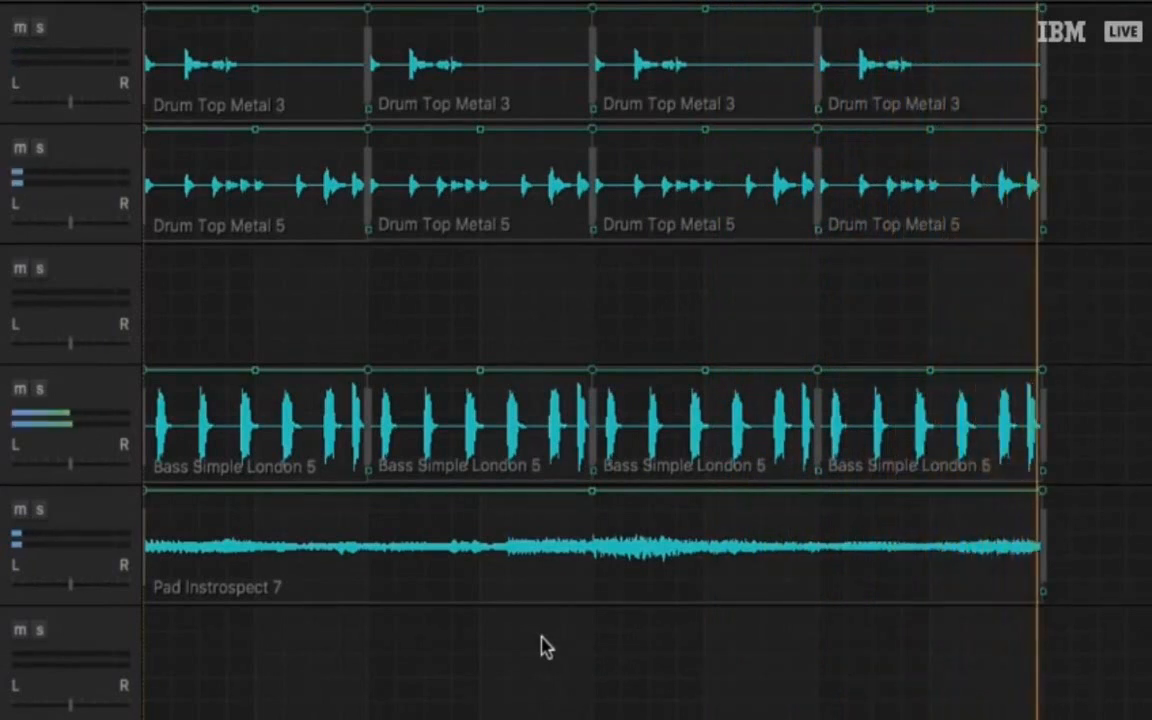
{"action": "left_click", "coordinate": [305, 435]}
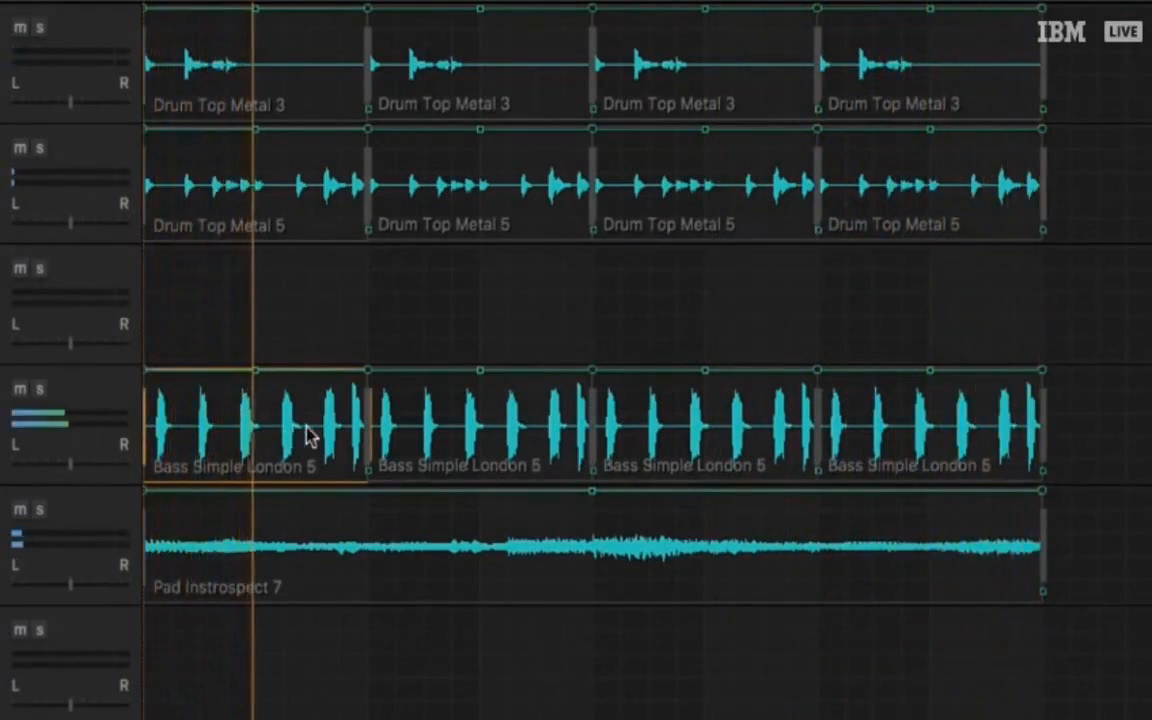
{"action": "key", "text": "Delete"}
{"action": "left_click_drag", "start_coordinate": [368, 372], "coordinate": [480, 372]}
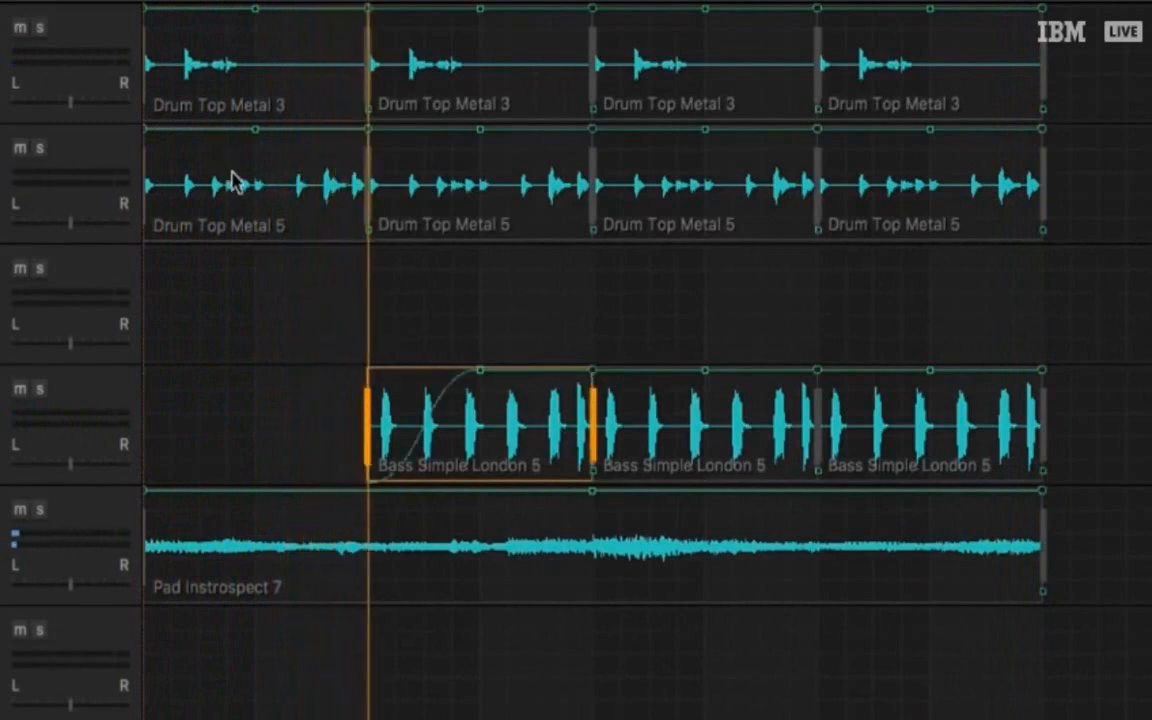
Delete the first Drum Top Metal 5 clip and first two Drum Top Metal 3 clips, and fade in the earliest remaining Metal 5 clip over half its length
{"action": "left_click", "coordinate": [240, 140]}
{"action": "key", "text": "Delete"}
{"action": "left_click", "coordinate": [270, 85]}
{"action": "key", "text": "Delete"}
{"action": "left_click", "coordinate": [534, 96]}
{"action": "key", "text": "Delete"}
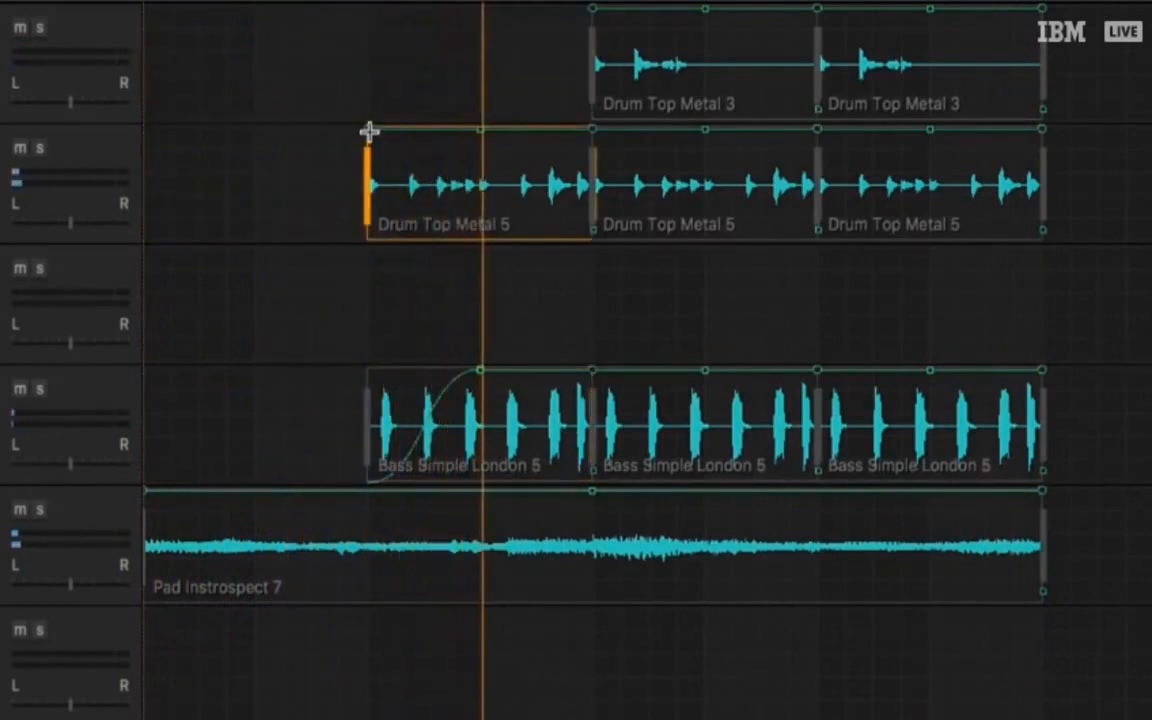
{"action": "left_click_drag", "start_coordinate": [368, 131], "coordinate": [480, 131]}
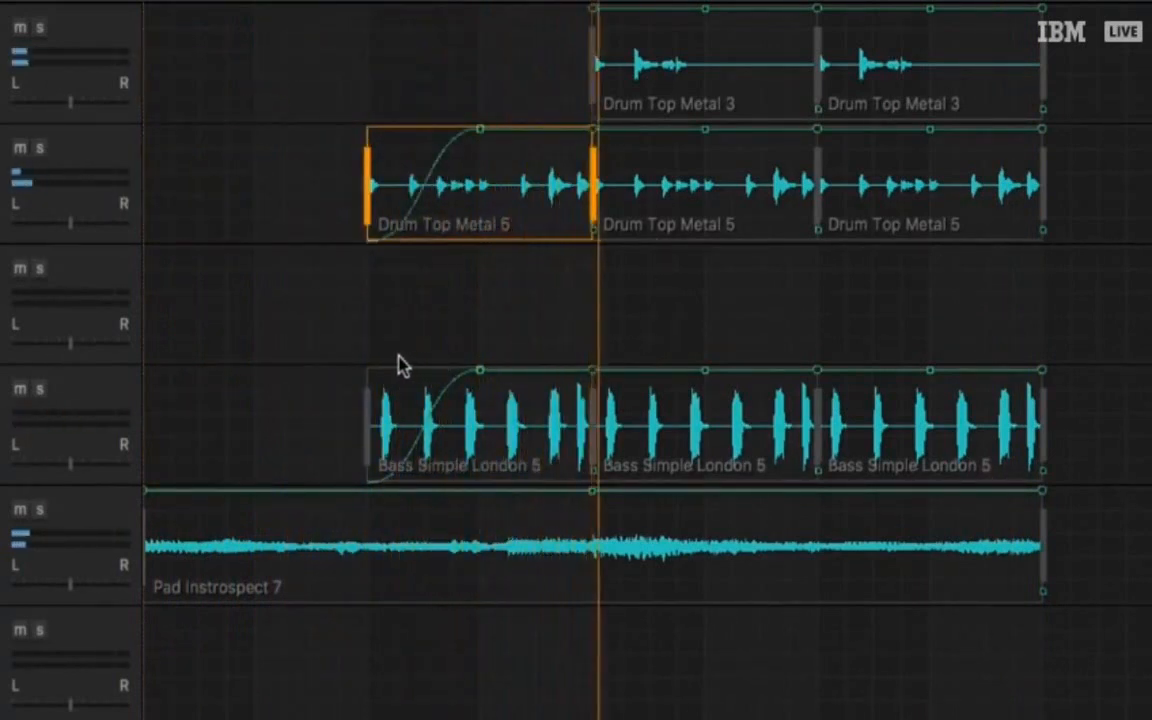
Place Kick 4-4 1 from the Deep House Kicks directly after the last Drum Top Metal 5 clip on the second track
{"action": "scroll", "coordinate": [886, 268], "scroll_direction": "down", "scroll_amount": 2}
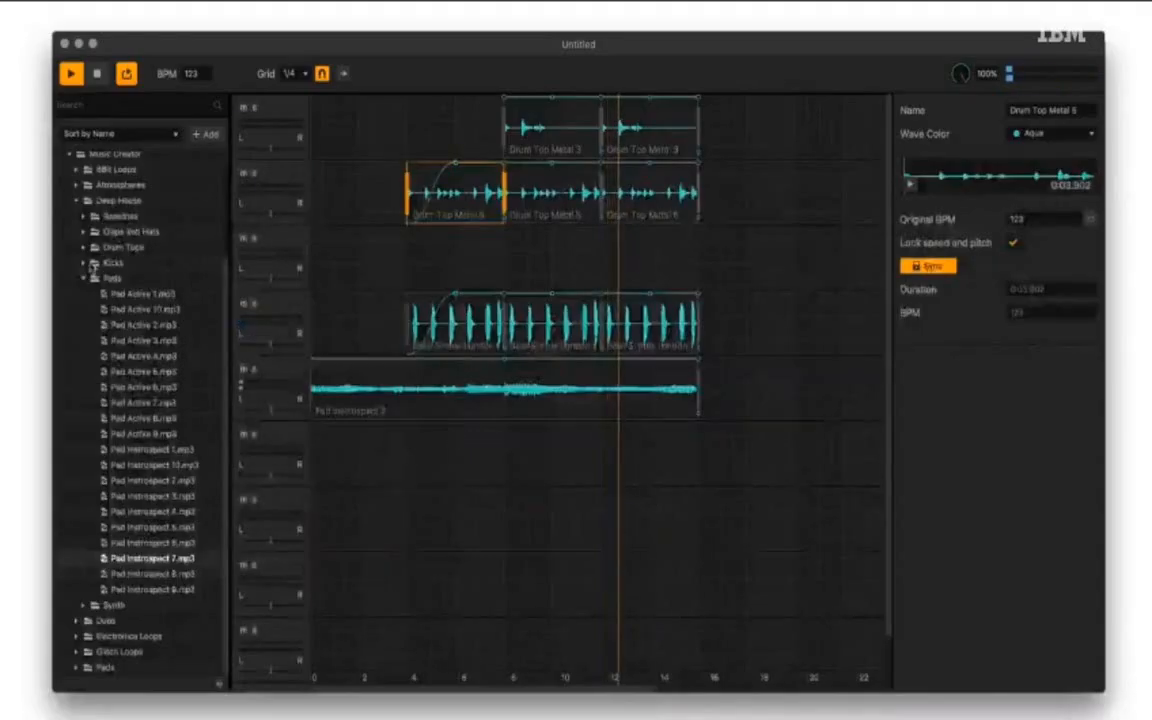
{"action": "left_click", "coordinate": [93, 263]}
{"action": "left_click_drag", "start_coordinate": [139, 278], "coordinate": [731, 190]}
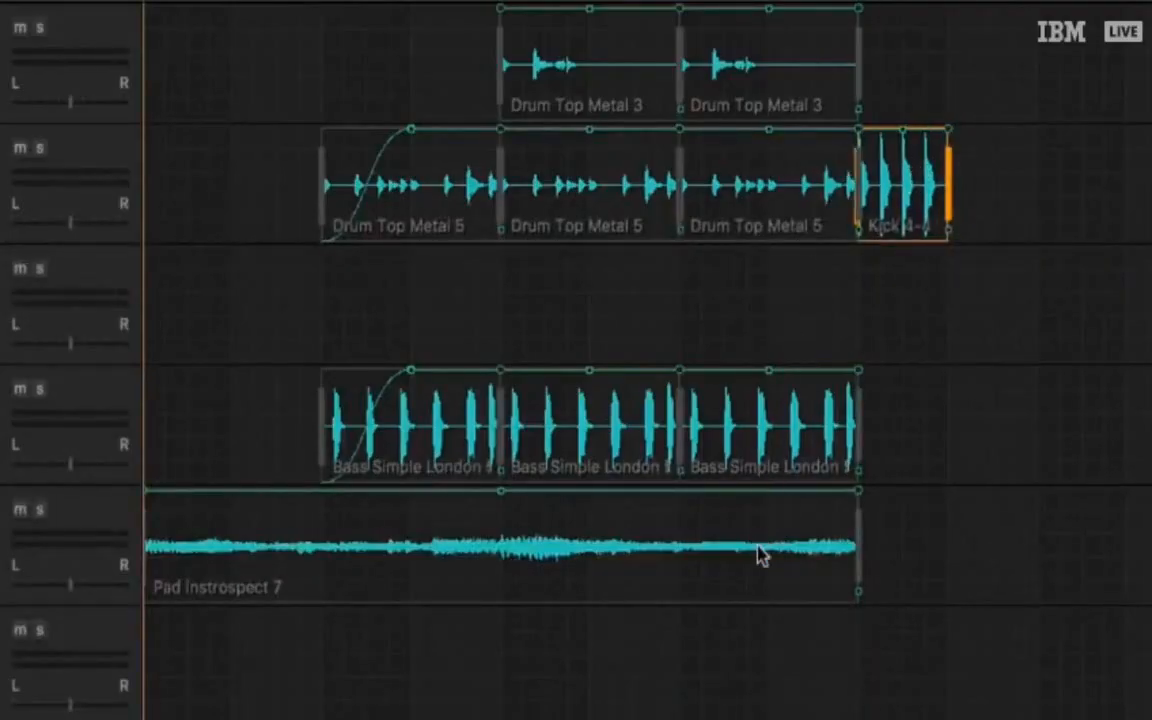
Duplicate the Pad Instrospect 7 clip once and the last Bass Simple London 5 clip twice
{"action": "left_click", "coordinate": [757, 556]}
{"action": "key", "text": "ctrl+d"}
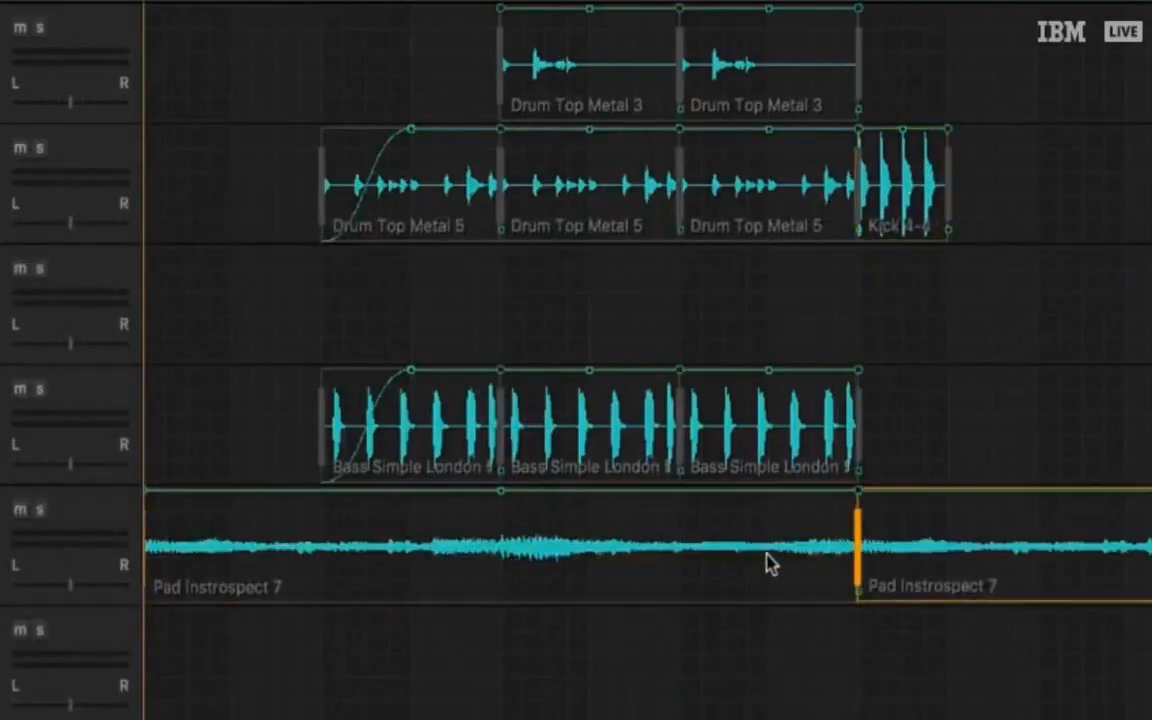
{"action": "left_click", "coordinate": [802, 445]}
{"action": "key", "text": "ctrl+d"}
{"action": "key", "text": "ctrl+d"}
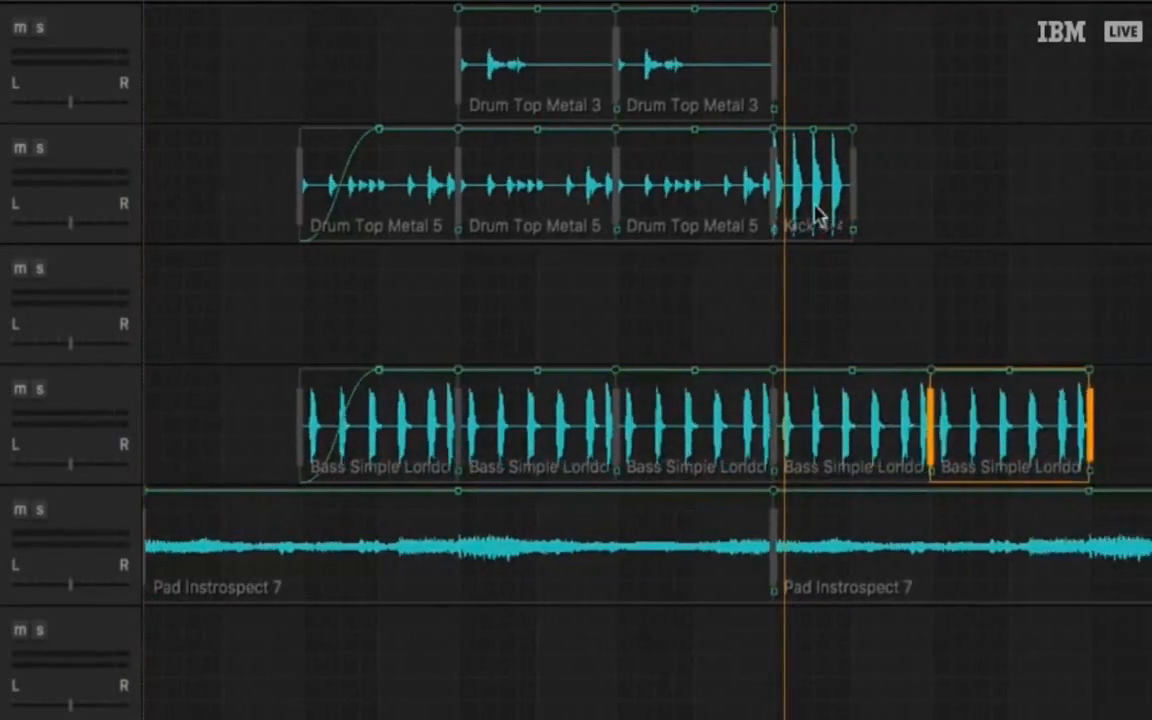
Duplicate the Kick 4-4 1 clip twice and move all three kick clips down to the empty third track
{"action": "left_click", "coordinate": [823, 219]}
{"action": "key", "text": "ctrl+d"}
{"action": "key", "text": "ctrl+d"}
{"action": "left_click_drag", "start_coordinate": [830, 227], "coordinate": [834, 302]}
{"action": "left_click_drag", "start_coordinate": [893, 196], "coordinate": [895, 292]}
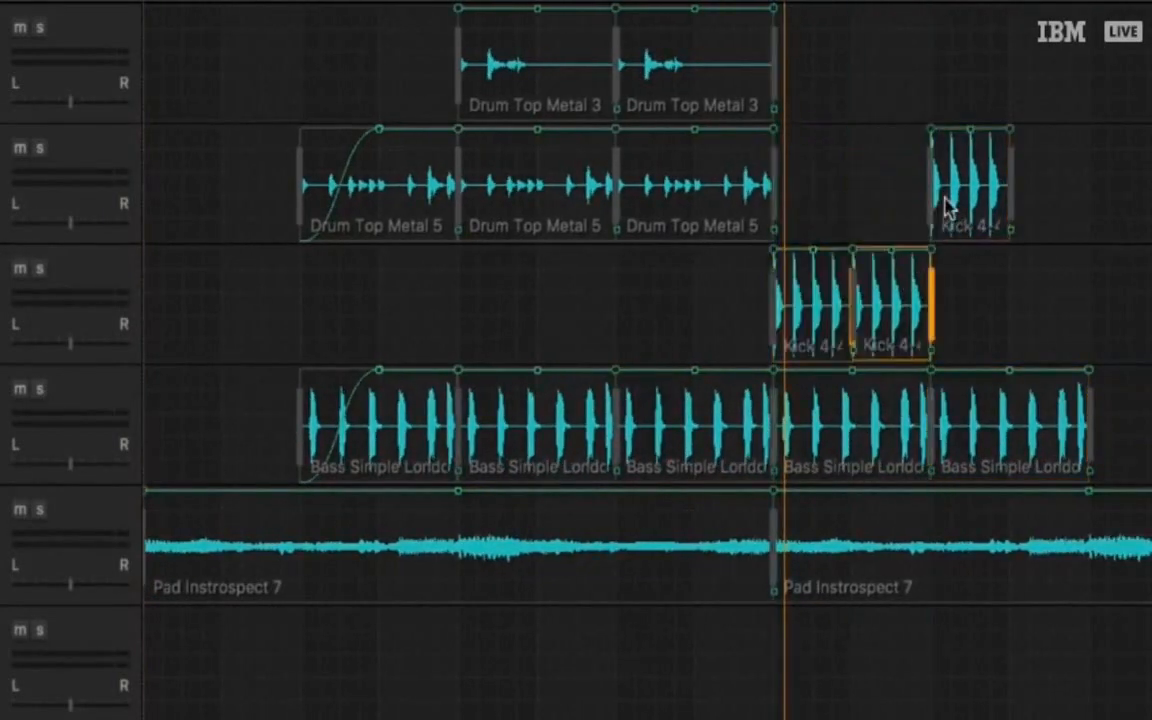
{"action": "left_click_drag", "start_coordinate": [944, 206], "coordinate": [959, 260]}
Duplicate the last kick clip twice, and extend the bassline with two more copies of its last clip
{"action": "key", "text": "ctrl+d"}
{"action": "key", "text": "ctrl+d"}
{"action": "left_click", "coordinate": [975, 425]}
{"action": "key", "text": "ctrl+d"}
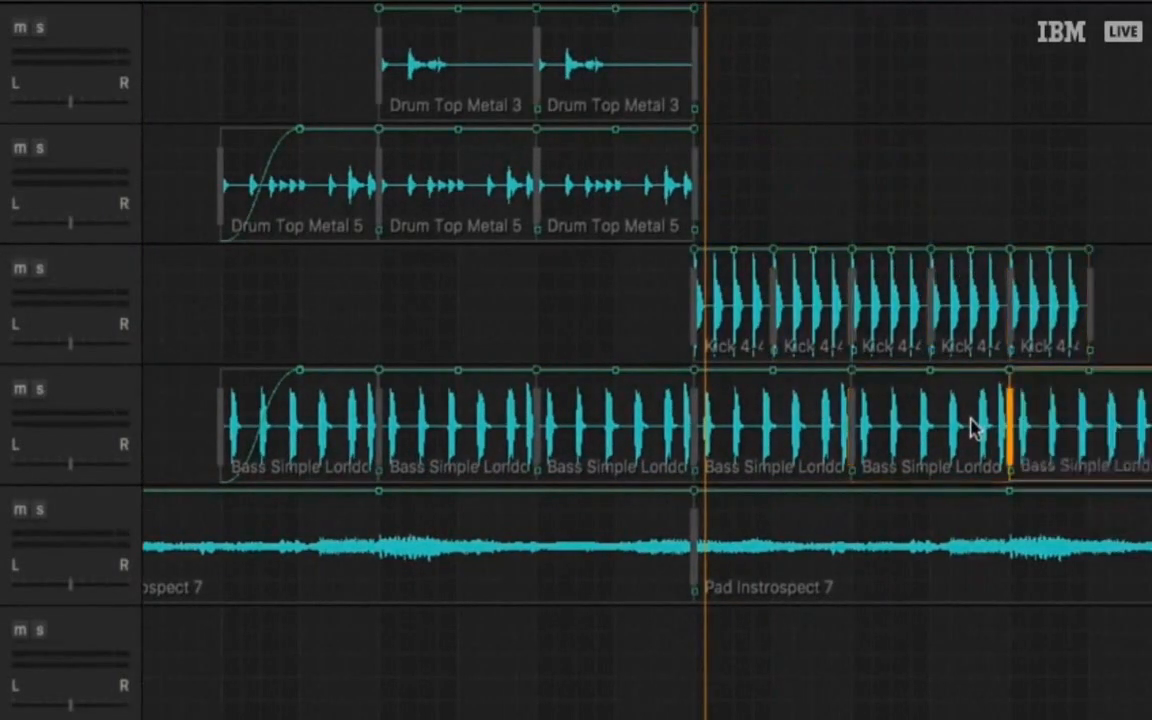
{"action": "key", "text": "ctrl+d"}
Add three more copies of the kick clip so the third track runs to the end of the second pad clip
{"action": "left_click", "coordinate": [764, 330]}
{"action": "key", "text": "ctrl+d"}
{"action": "key", "text": "ctrl+d"}
{"action": "key", "text": "ctrl+d"}
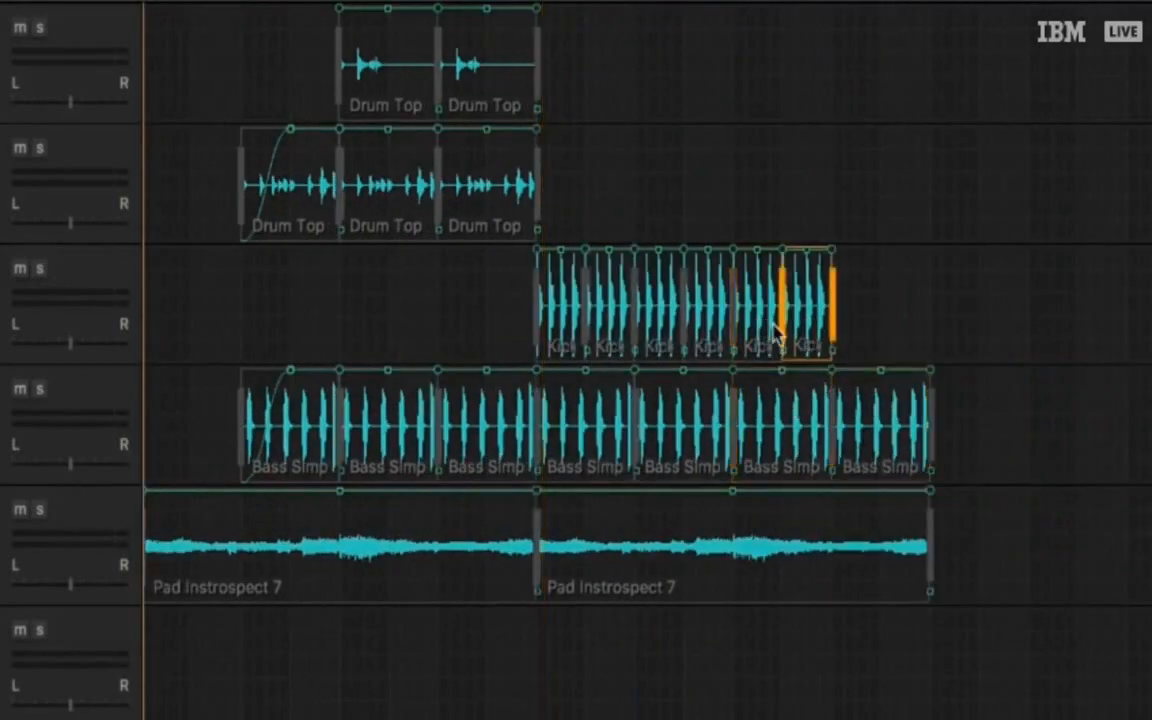
{"action": "scroll", "coordinate": [706, 355], "scroll_direction": "up", "scroll_amount": 5}
{"action": "scroll", "coordinate": [541, 381], "scroll_direction": "down", "scroll_amount": 5}
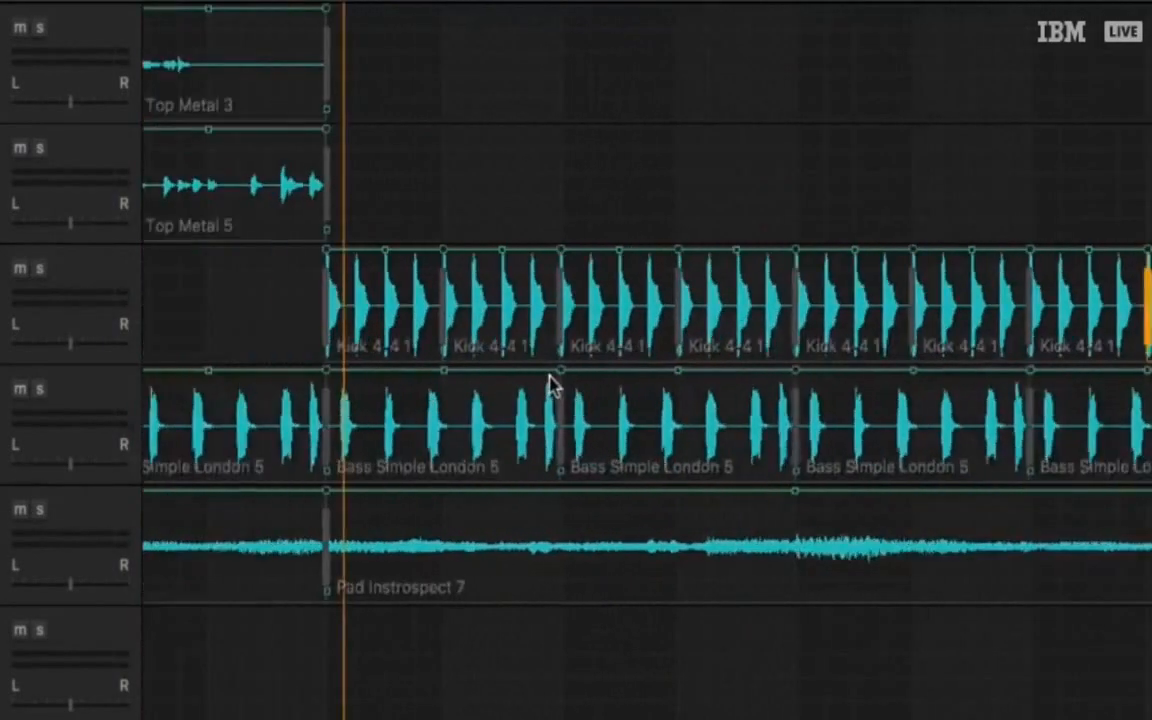
Place Drum Top Robot 1 from the Drum Tops on the sixth track, aligned with the second pad clip's start, and duplicate it three times
{"action": "left_click", "coordinate": [84, 398]}
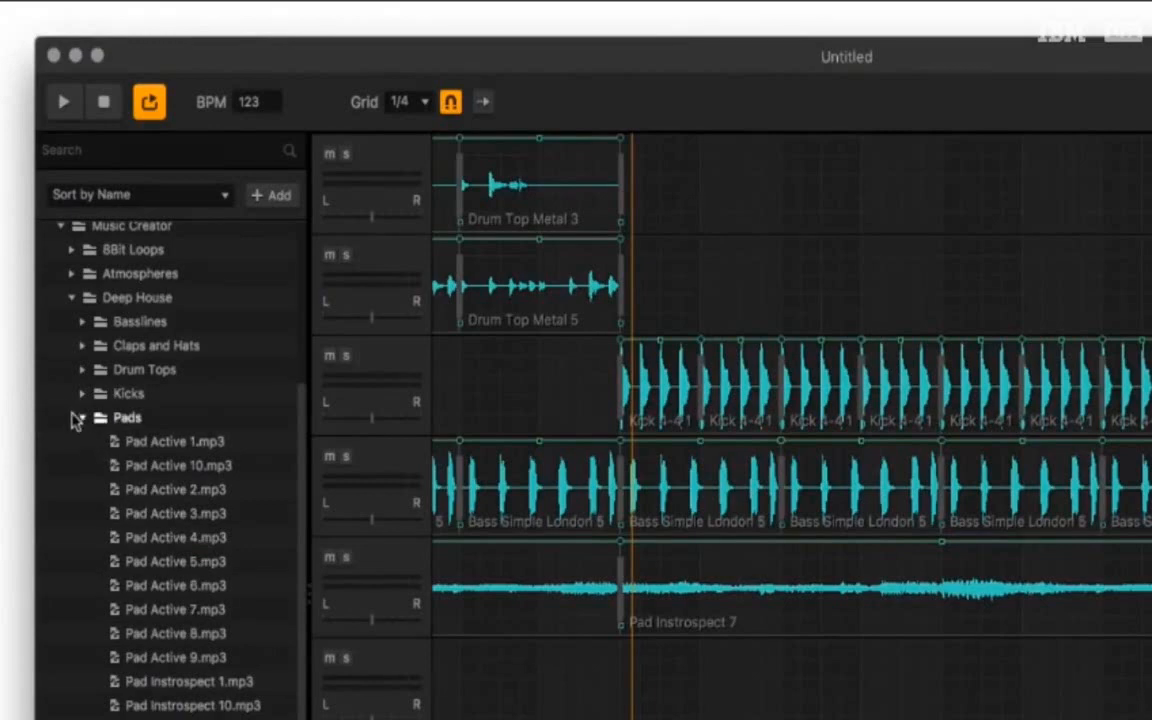
{"action": "left_click", "coordinate": [77, 418]}
{"action": "left_click", "coordinate": [82, 570]}
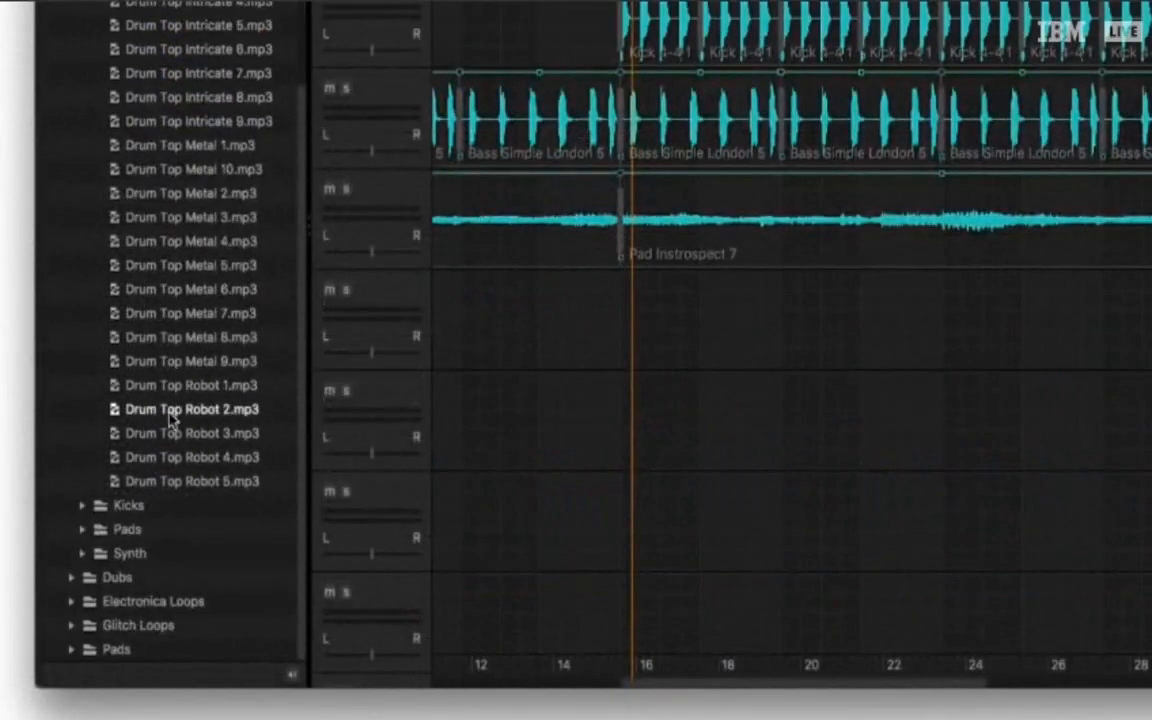
{"action": "left_click_drag", "start_coordinate": [175, 386], "coordinate": [702, 326]}
{"action": "key", "text": "super+d"}
{"action": "key", "text": "super+d"}
{"action": "key", "text": "super+d"}
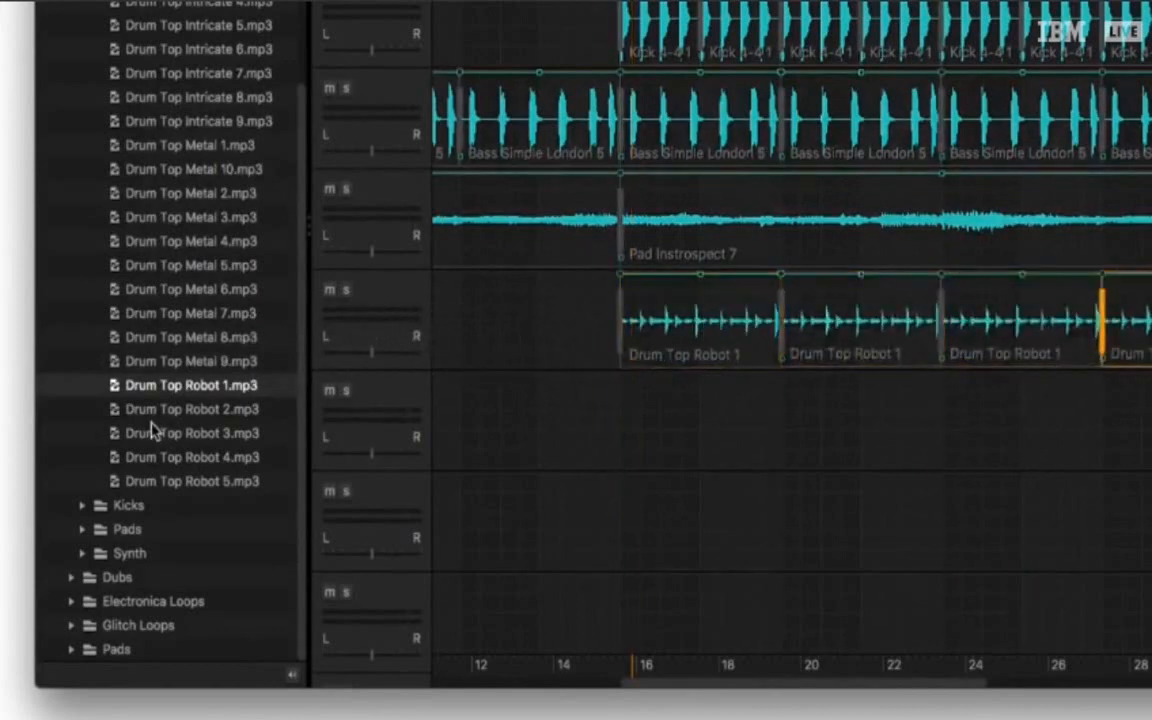
Place Drum Top Robot 2 on the seventh track below the first Robot 1 clip, duplicate it three times, and collapse the Drum Tops folder
{"action": "left_click_drag", "start_coordinate": [150, 410], "coordinate": [694, 435]}
{"action": "key", "text": "super+d"}
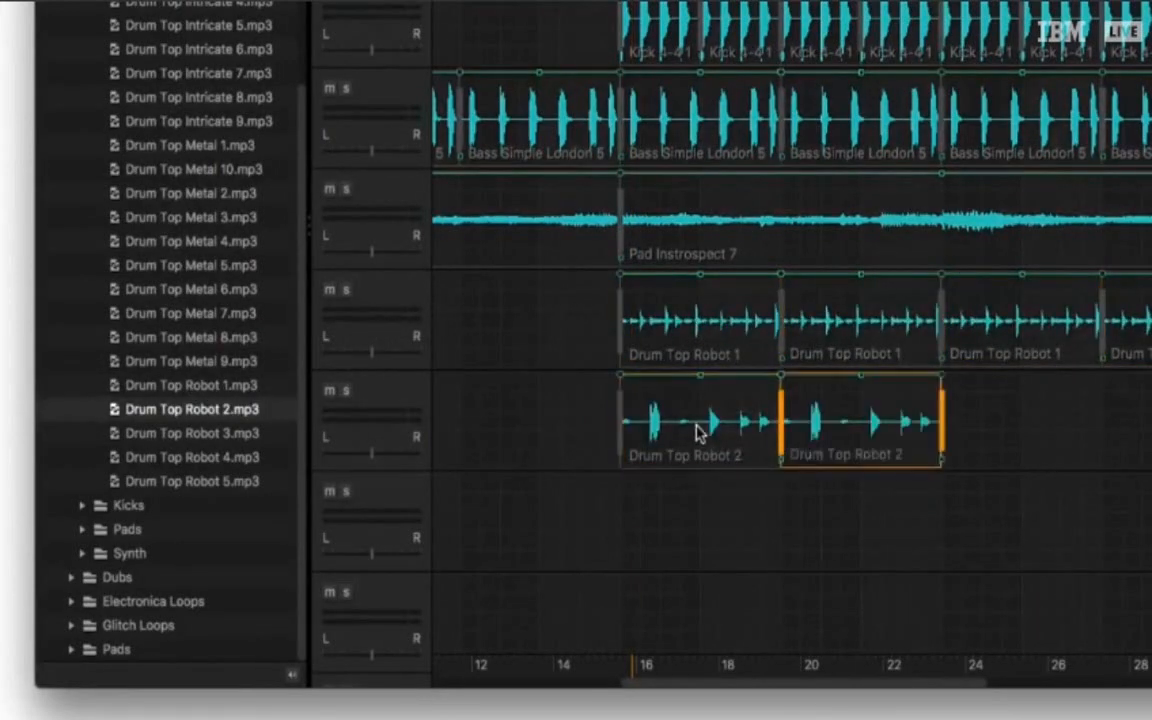
{"action": "key", "text": "super+d"}
{"action": "key", "text": "super+d"}
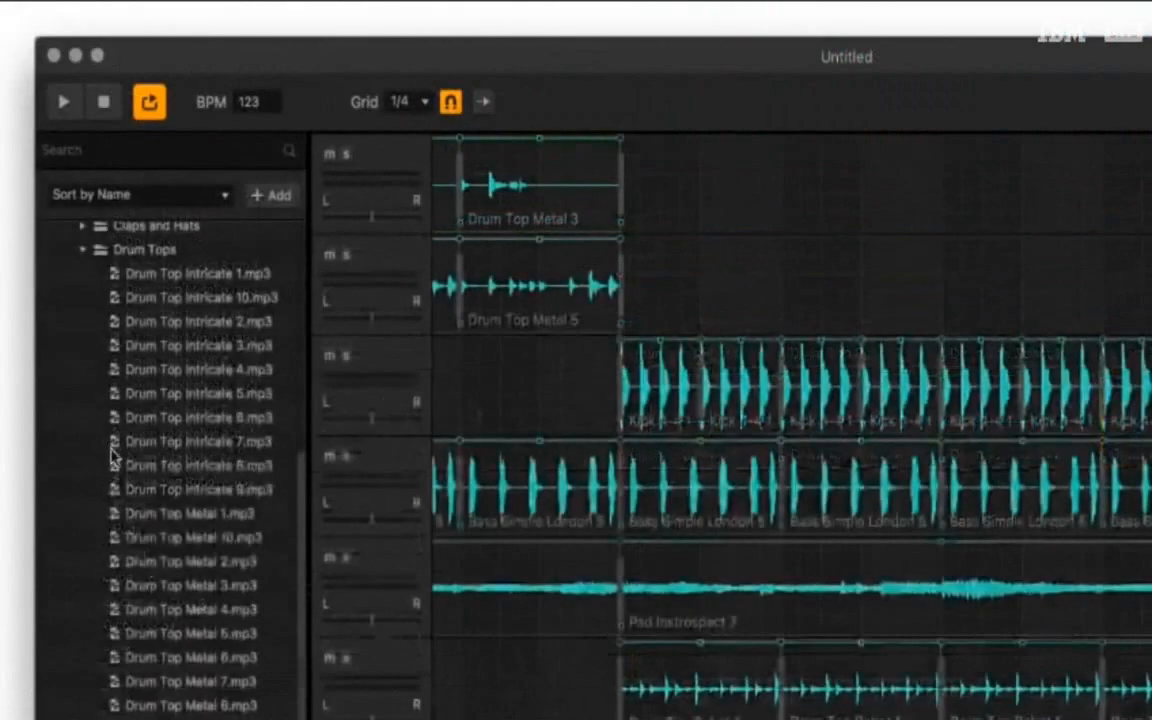
{"action": "scroll", "coordinate": [113, 86], "scroll_direction": "up", "scroll_amount": 2}
{"action": "left_click", "coordinate": [83, 327]}
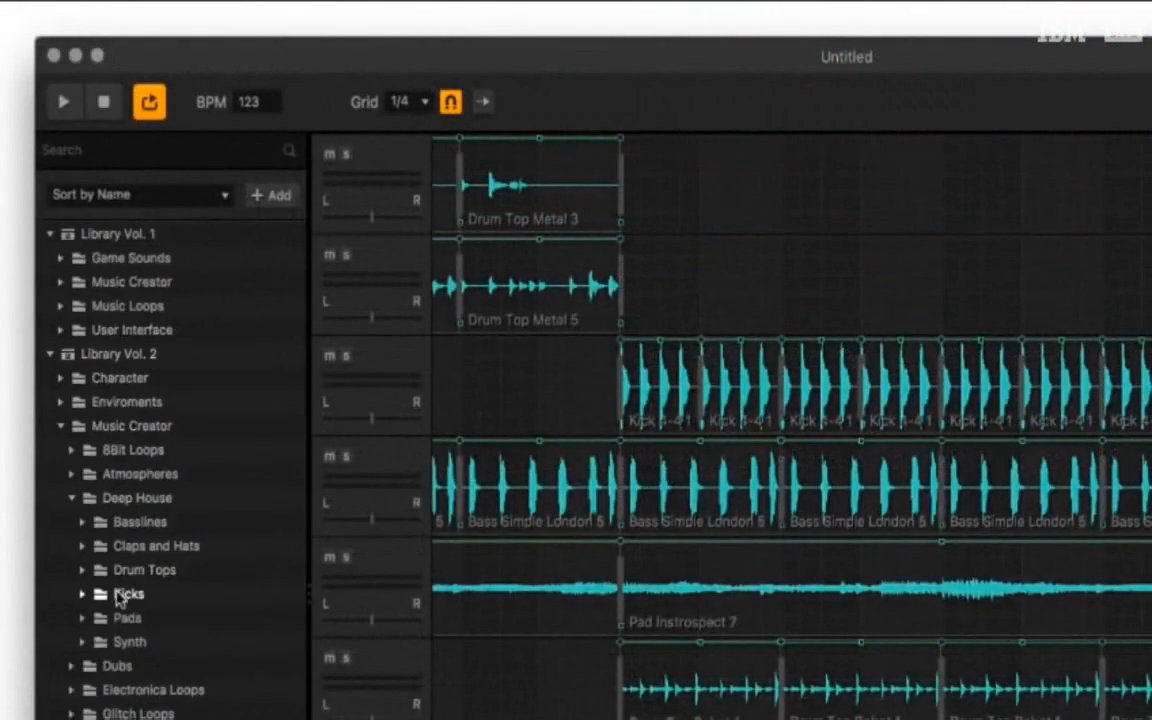
Fill the eighth track below the second pad clip with copies of Claps and Snares 1, and place Hat Tricks 1 on the ninth track
{"action": "left_click", "coordinate": [84, 548]}
{"action": "scroll", "coordinate": [198, 550], "scroll_direction": "down", "scroll_amount": 1}
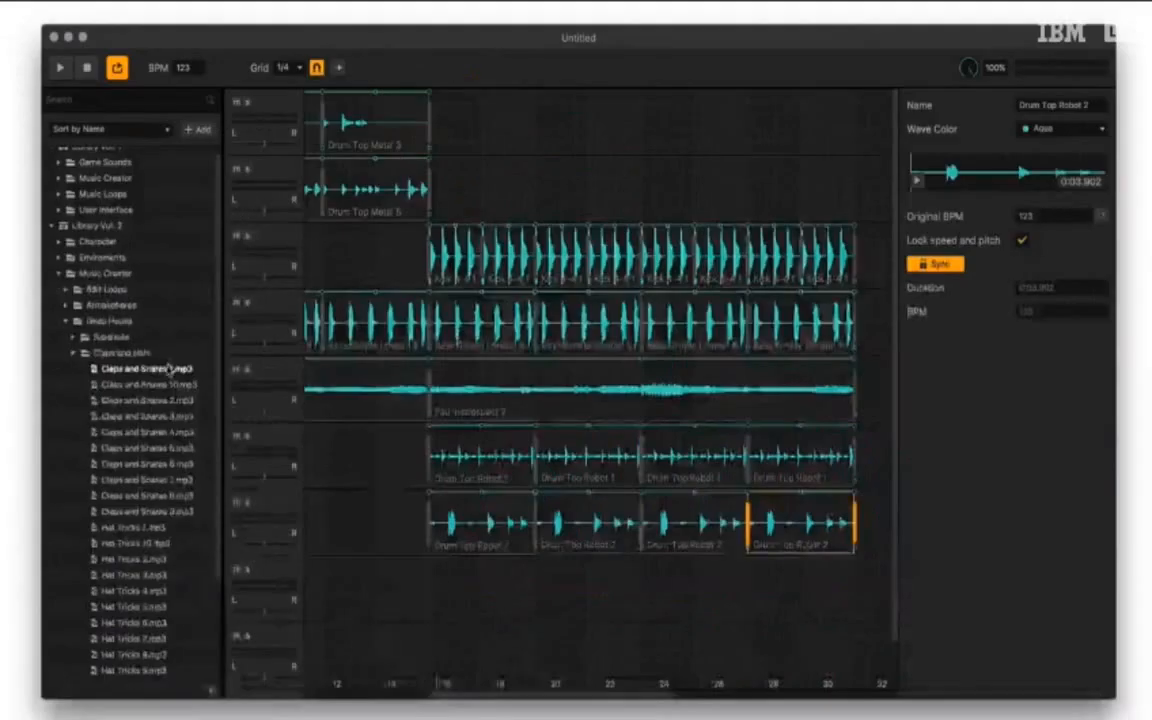
{"action": "left_click_drag", "start_coordinate": [170, 369], "coordinate": [450, 592]}
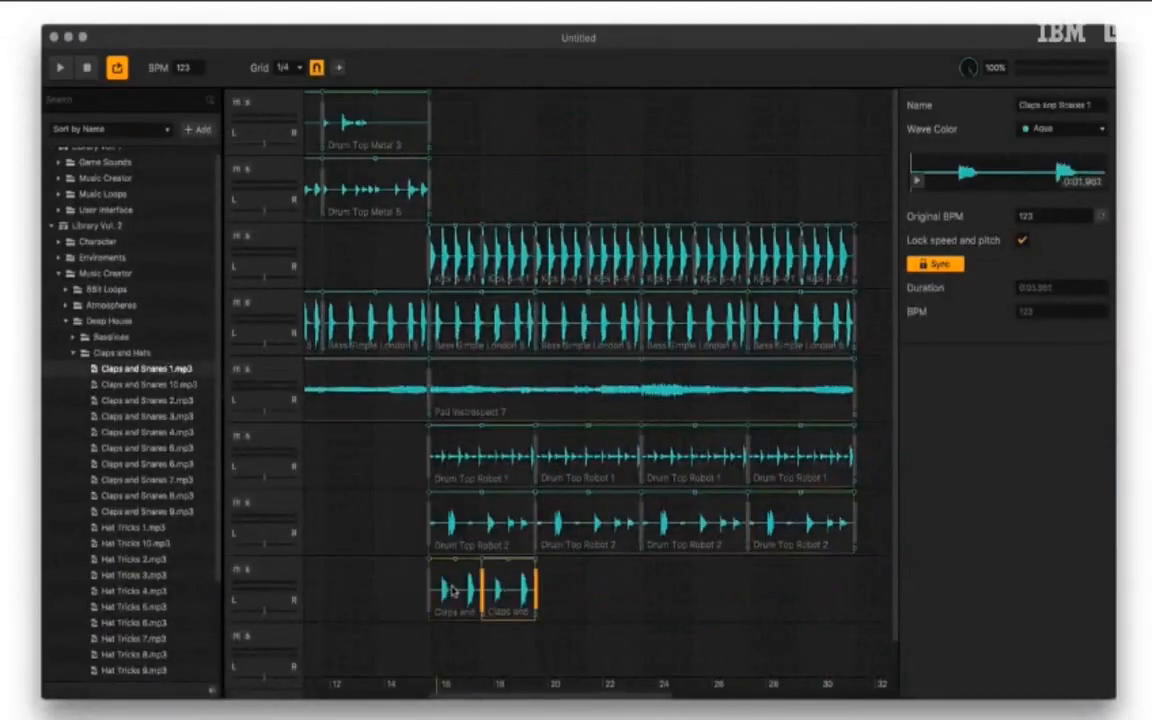
{"action": "key", "text": "super+d"}
{"action": "key", "text": "super+d"}
{"action": "key", "text": "super+d"}
{"action": "key", "text": "super+d"}
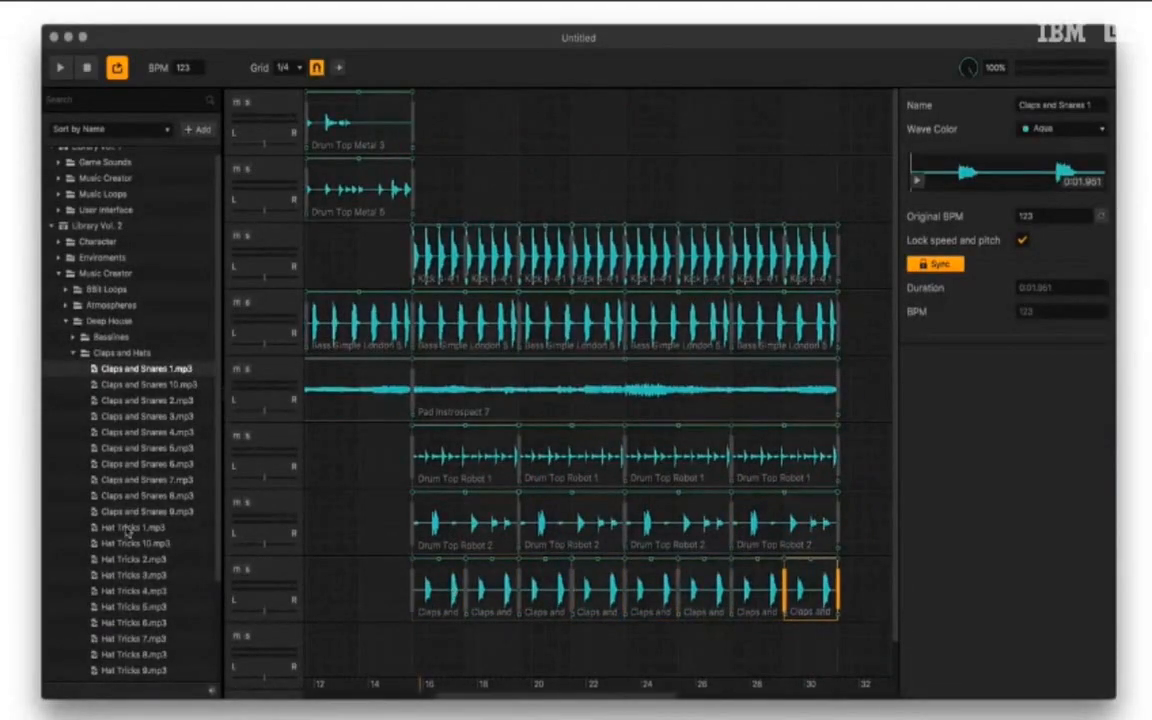
{"action": "scroll", "coordinate": [128, 533], "scroll_direction": "down", "scroll_amount": 1}
{"action": "left_click_drag", "start_coordinate": [130, 524], "coordinate": [472, 615]}
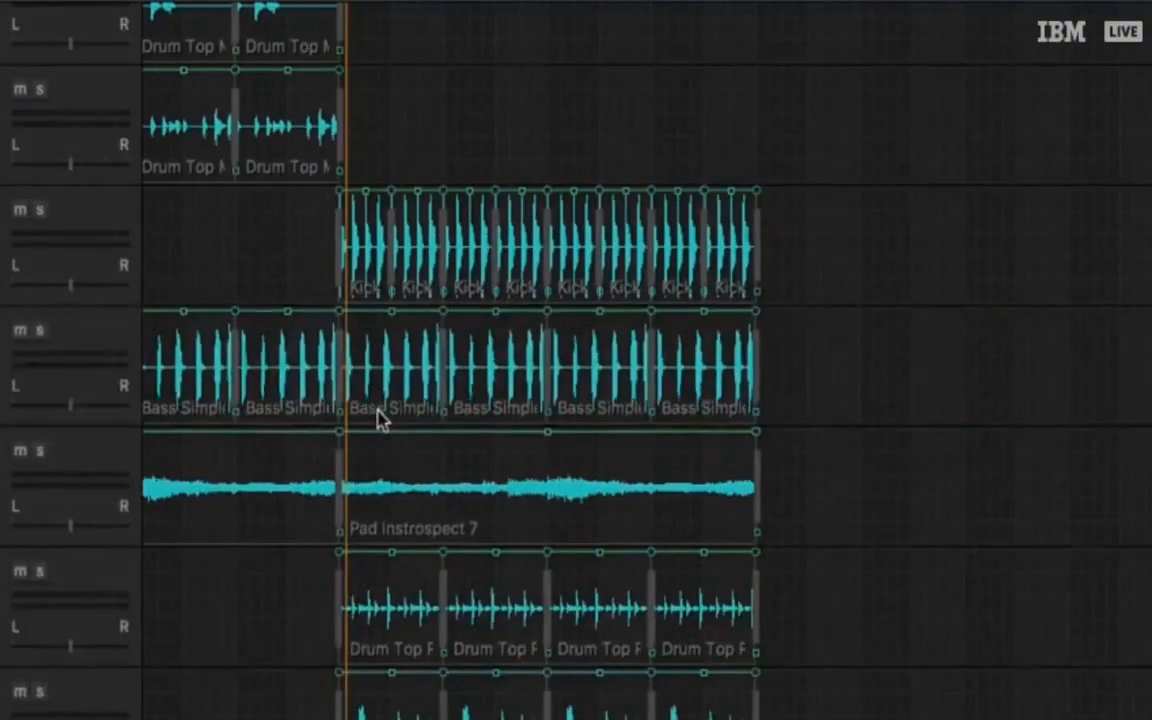
Extend the Drum Top Metal 5 track with copies of its last clip up to the end of the second pad clip, deleting any surplus copy
{"action": "left_click", "coordinate": [391, 147]}
{"action": "key", "text": "super+d"}
{"action": "key", "text": "super+d"}
{"action": "key", "text": "super+d"}
{"action": "key", "text": "super+d"}
{"action": "key", "text": "super+d"}
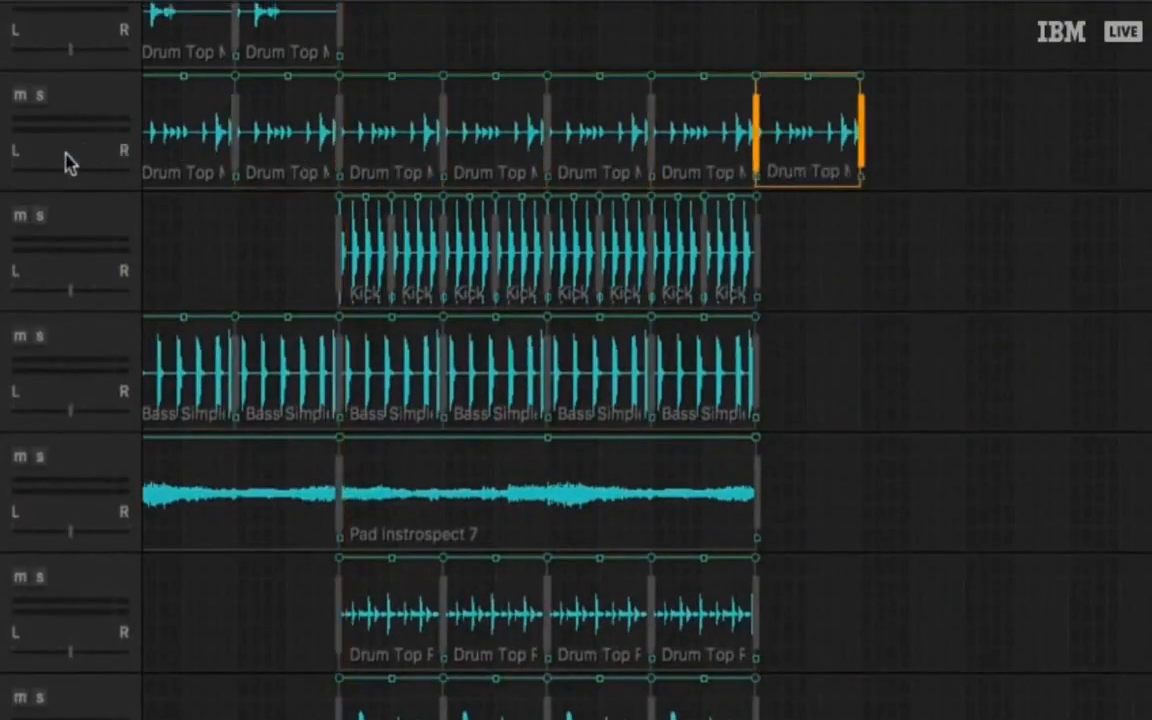
{"action": "scroll", "coordinate": [69, 162], "scroll_direction": "up", "scroll_amount": 2}
{"action": "key", "text": "Delete"}
Duplicate the last Drum Top Metal 3 clip on the first track four times, up to the end of the second pad clip
{"action": "left_click", "coordinate": [314, 80]}
{"action": "key", "text": "super+d"}
{"action": "key", "text": "super+d"}
{"action": "key", "text": "super+d"}
{"action": "key", "text": "super+d"}
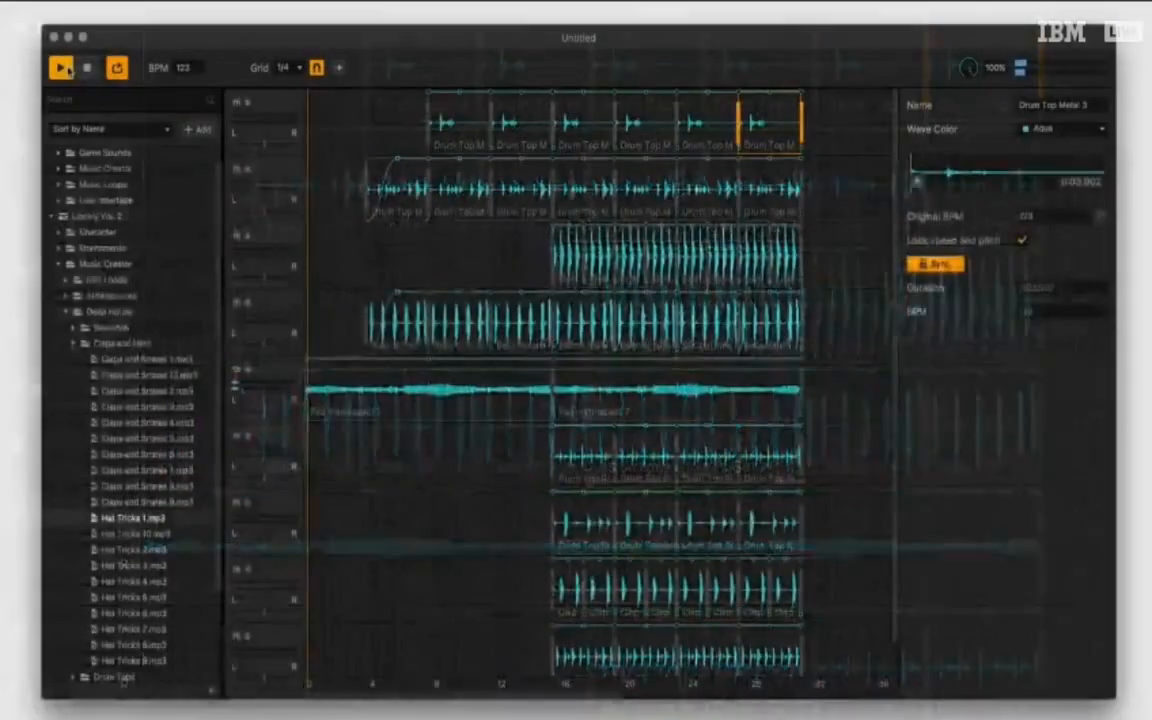
Play back and stop the arrangement, and delete the bassline clip just before the second pad clip
{"action": "left_click", "coordinate": [62, 67]}
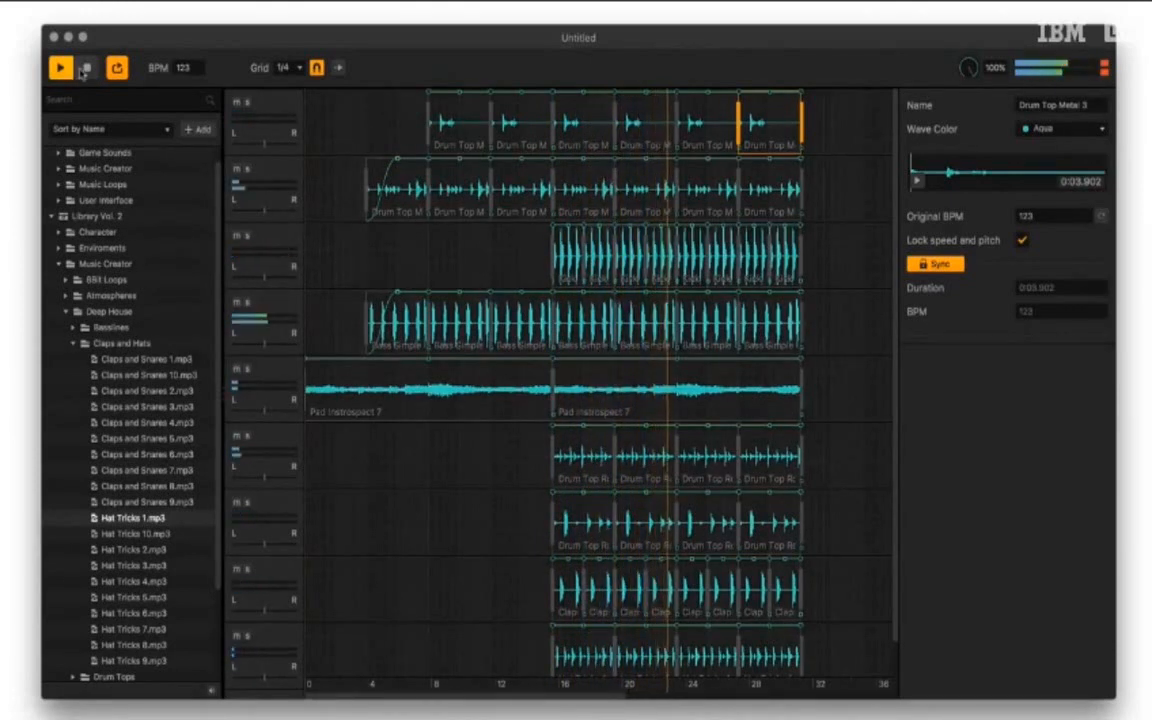
{"action": "key", "text": "space"}
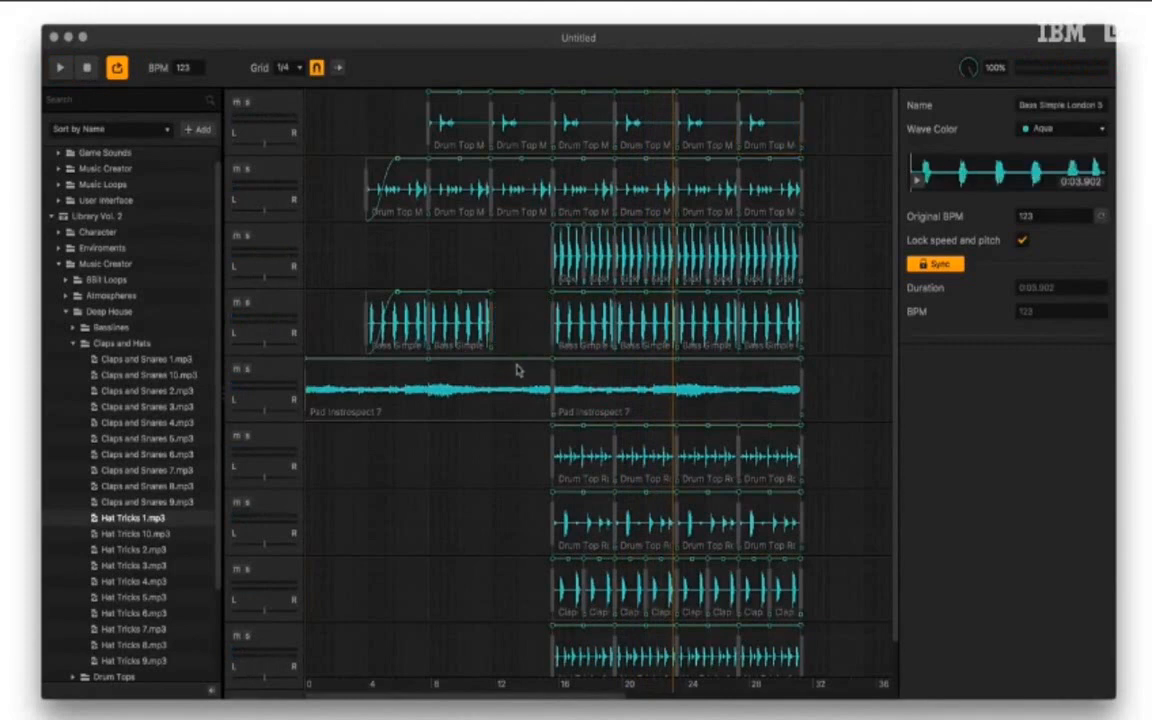
{"action": "key", "text": "Delete"}
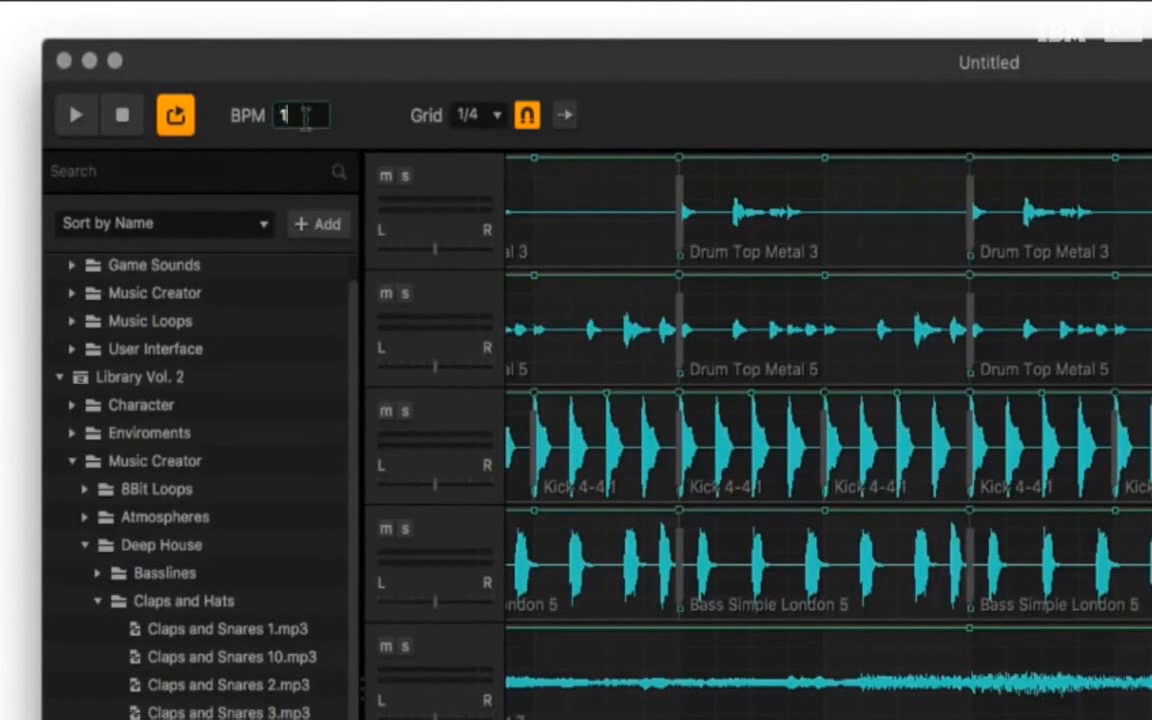
Play the arrangement at a tempo of 115 BPM, and change the tempo to 80 BPM during playback
{"action": "type", "text": "15"}
{"action": "left_click", "coordinate": [60, 114]}
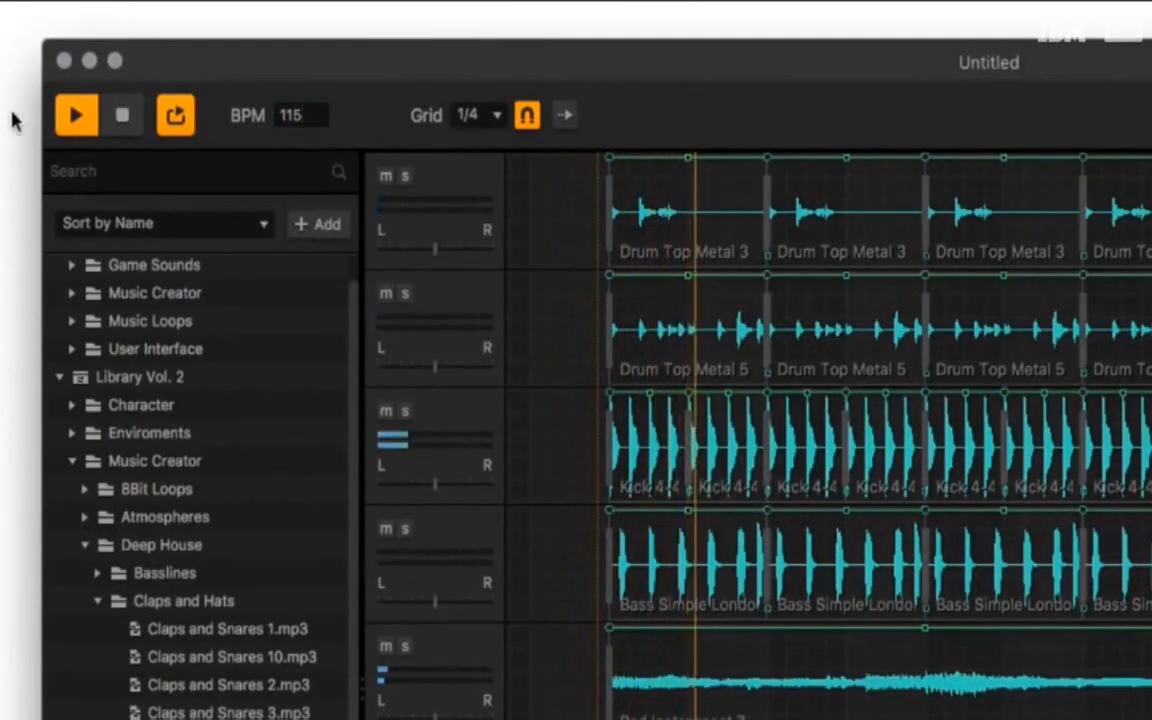
{"action": "double_click", "coordinate": [288, 114]}
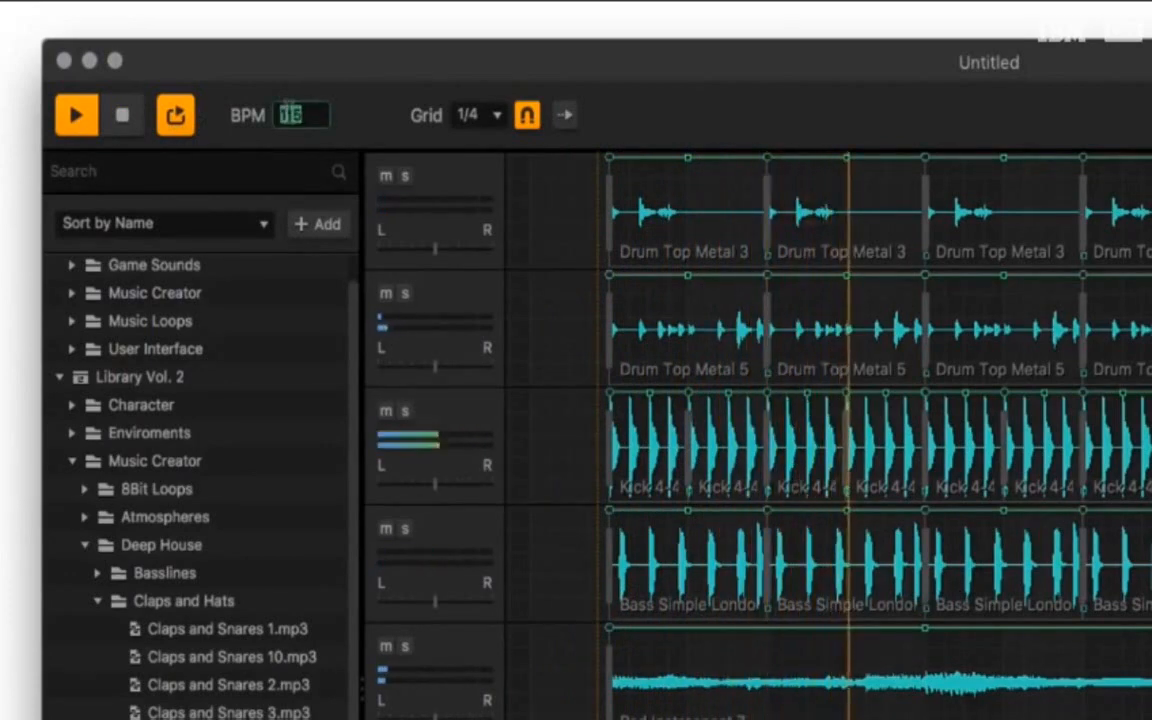
{"action": "type", "text": "80"}
{"action": "key", "text": "Return"}
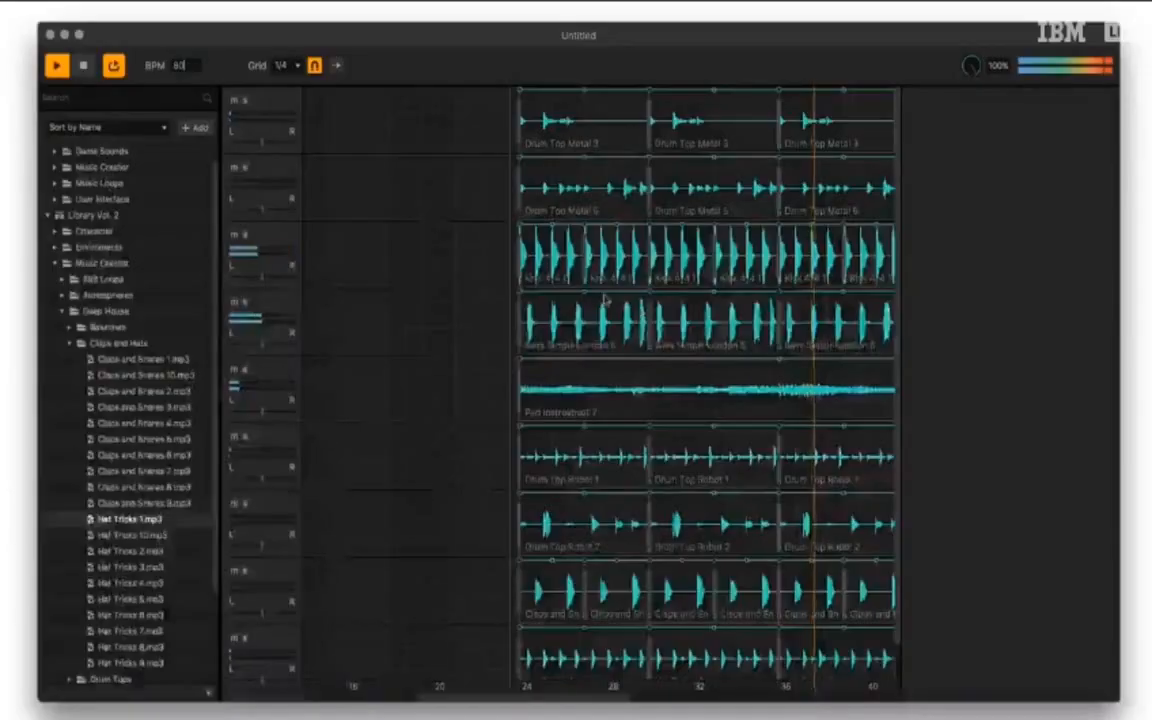
Delete all the Kick 4-4 1 clips from the third track
{"action": "left_click", "coordinate": [975, 452]}
{"action": "key", "text": "Delete"}
{"action": "left_click", "coordinate": [1060, 455]}
{"action": "key", "text": "Delete"}
{"action": "left_click", "coordinate": [1140, 462]}
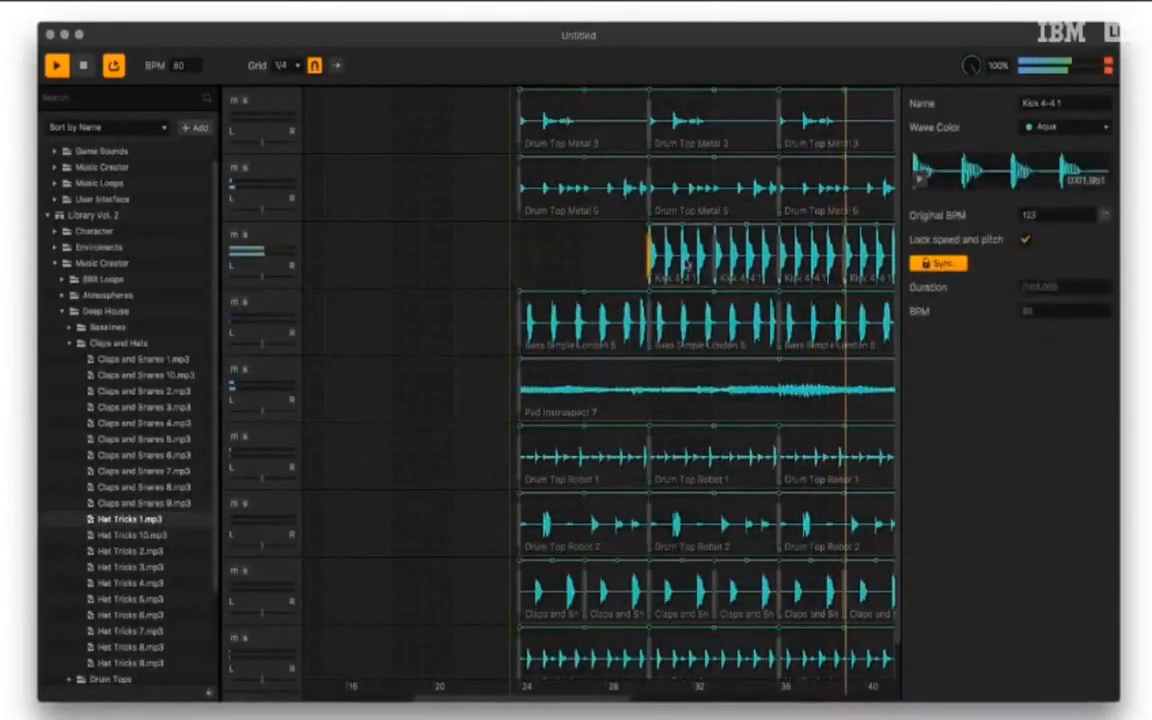
{"action": "key", "text": "Delete"}
{"action": "left_click", "coordinate": [730, 255]}
{"action": "key", "text": "Delete"}
{"action": "left_click", "coordinate": [795, 255]}
{"action": "key", "text": "Delete"}
{"action": "left_click", "coordinate": [858, 255]}
{"action": "key", "text": "Delete"}
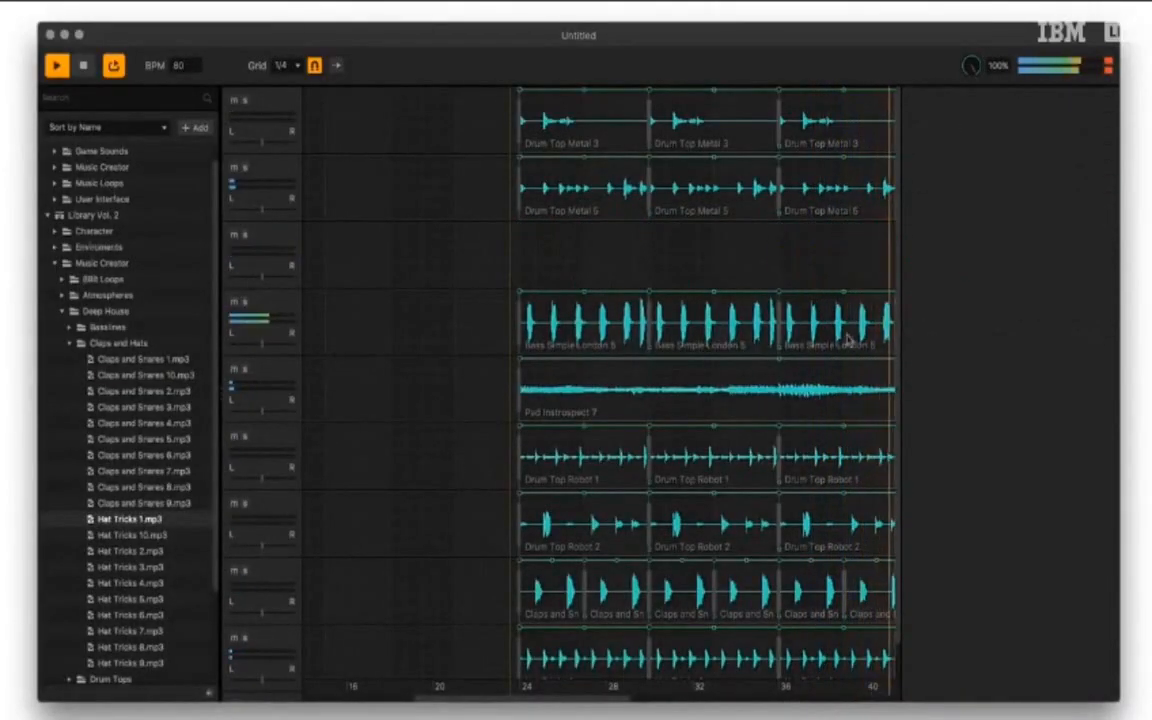
{"action": "scroll", "coordinate": [813, 360], "scroll_direction": "down", "scroll_amount": 3}
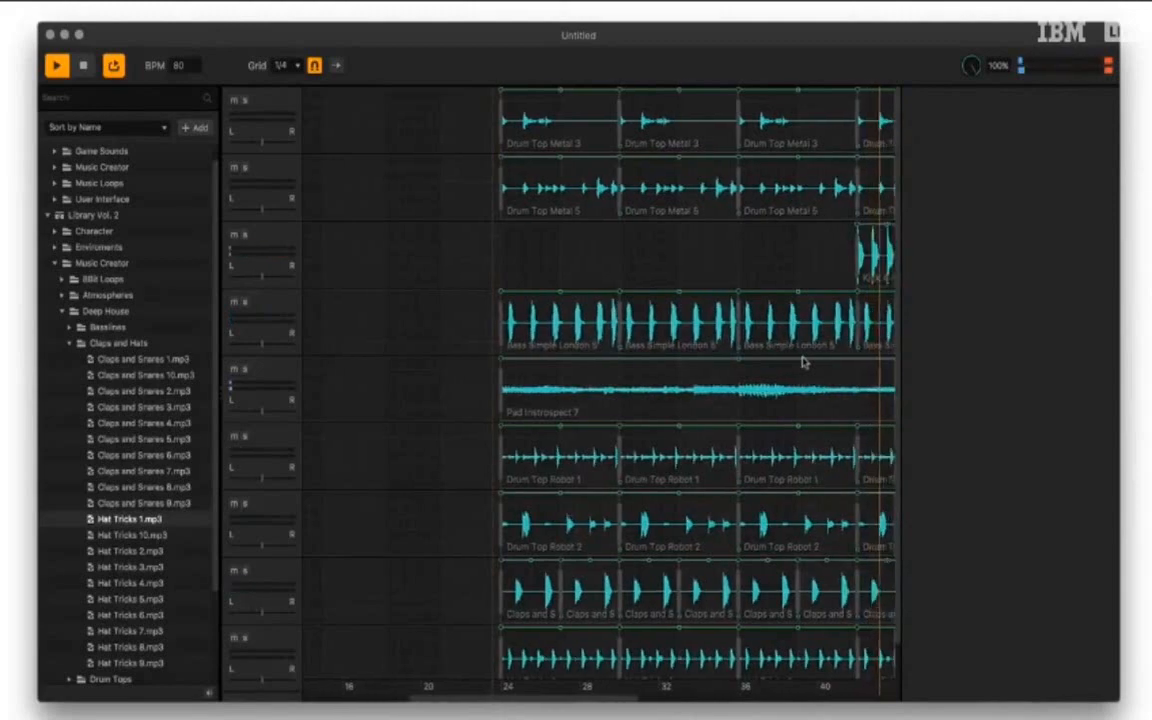
{"action": "scroll", "coordinate": [803, 362], "scroll_direction": "down", "scroll_amount": 2}
{"action": "left_click", "coordinate": [765, 258]}
{"action": "key", "text": "Delete"}
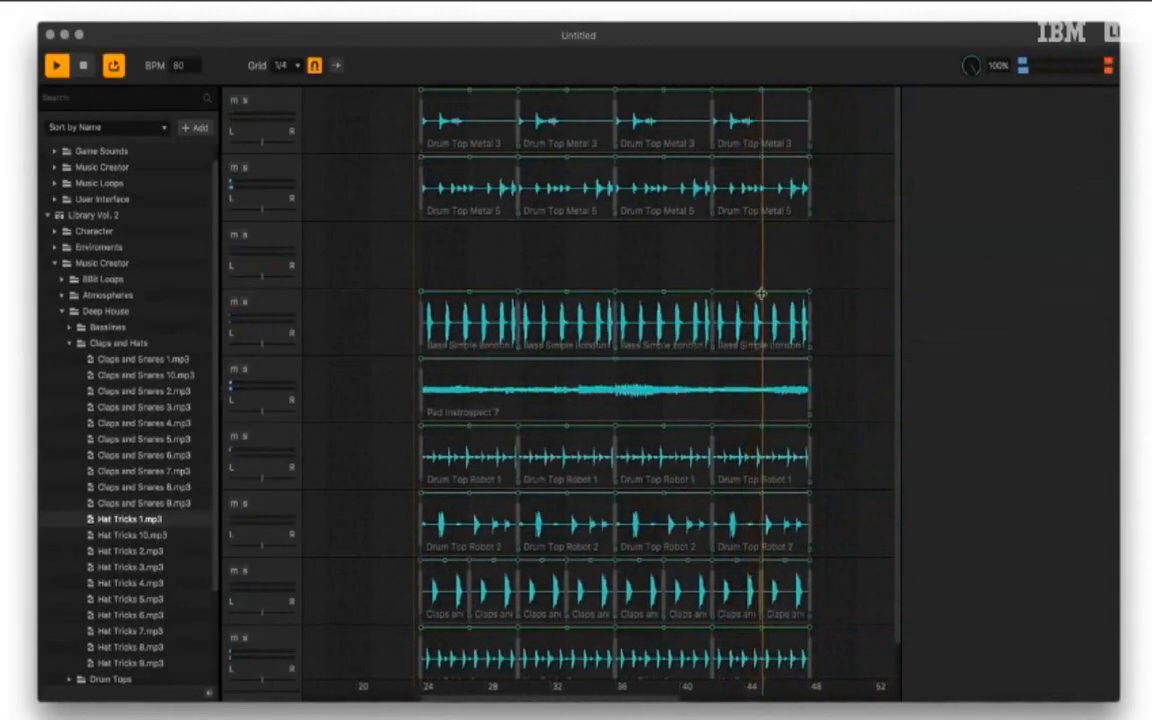
Delete the four Drum Top Metal 5 clips above the second pad clip on the second track
{"action": "left_click", "coordinate": [738, 186]}
{"action": "key", "text": "Delete"}
{"action": "left_click", "coordinate": [665, 198]}
{"action": "key", "text": "Delete"}
{"action": "left_click", "coordinate": [576, 203]}
{"action": "key", "text": "Delete"}
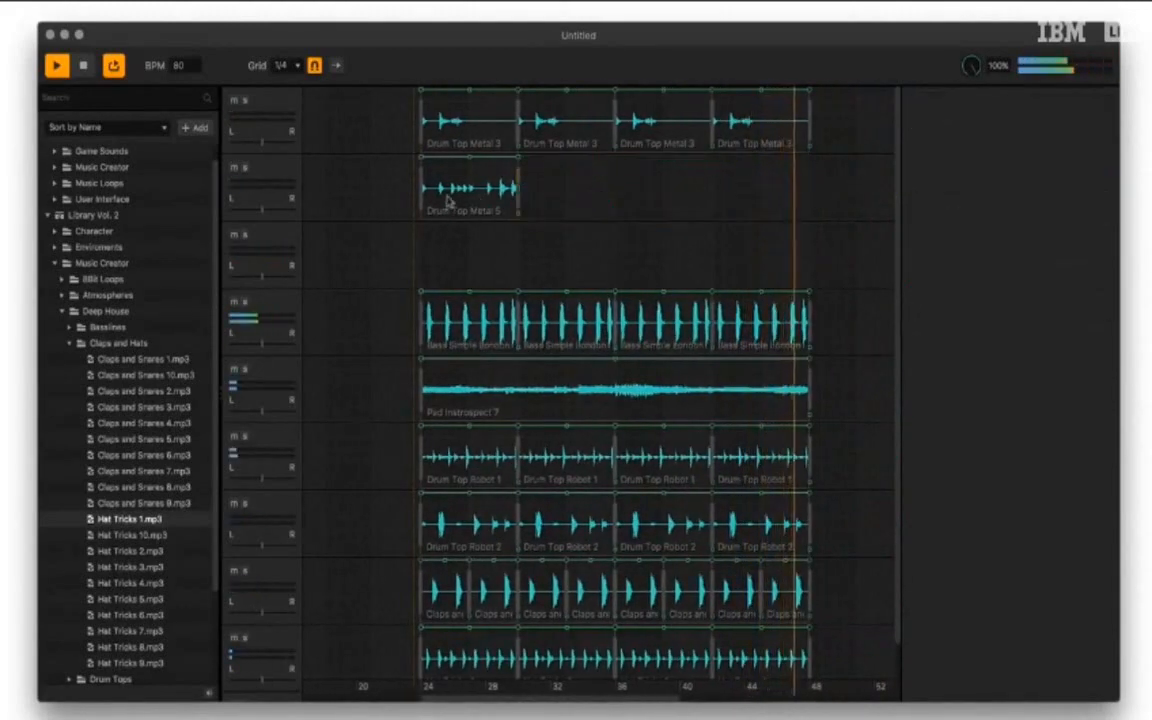
{"action": "left_click", "coordinate": [447, 203]}
{"action": "key", "text": "Delete"}
Delete the four Drum Top Metal 3 clips above the second pad clip on the first track
{"action": "key", "text": "Delete"}
{"action": "left_click", "coordinate": [557, 144]}
{"action": "key", "text": "Delete"}
{"action": "left_click", "coordinate": [663, 141]}
{"action": "key", "text": "Delete"}
{"action": "left_click", "coordinate": [757, 141]}
{"action": "key", "text": "Delete"}
Clear the Drum Top Robot 2, Claps and Snares 1 and Hat Tricks 1 clips from the seventh, eighth and ninth tracks
{"action": "left_click", "coordinate": [750, 532]}
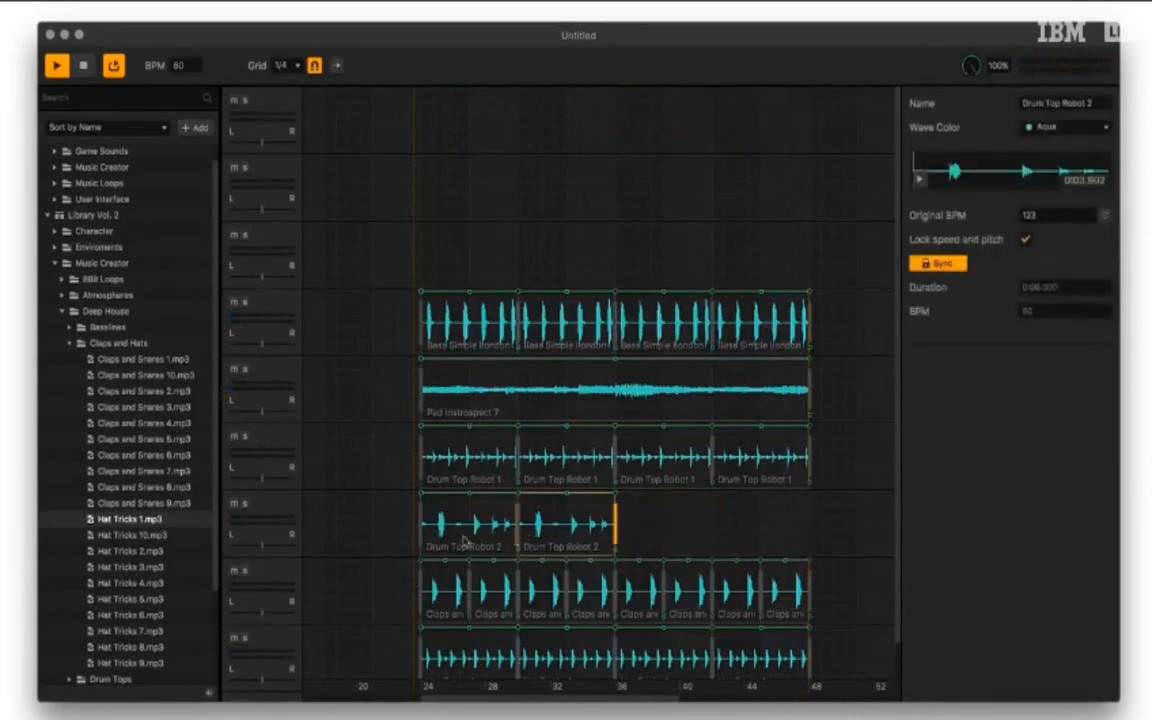
{"action": "key", "text": "Delete"}
{"action": "left_click", "coordinate": [446, 598]}
{"action": "key", "text": "Delete"}
{"action": "left_click", "coordinate": [493, 598]}
{"action": "key", "text": "Delete"}
{"action": "left_click", "coordinate": [541, 599]}
{"action": "key", "text": "Delete"}
{"action": "left_click", "coordinate": [770, 652]}
{"action": "key", "text": "Delete"}
{"action": "left_click", "coordinate": [664, 654]}
{"action": "key", "text": "Delete"}
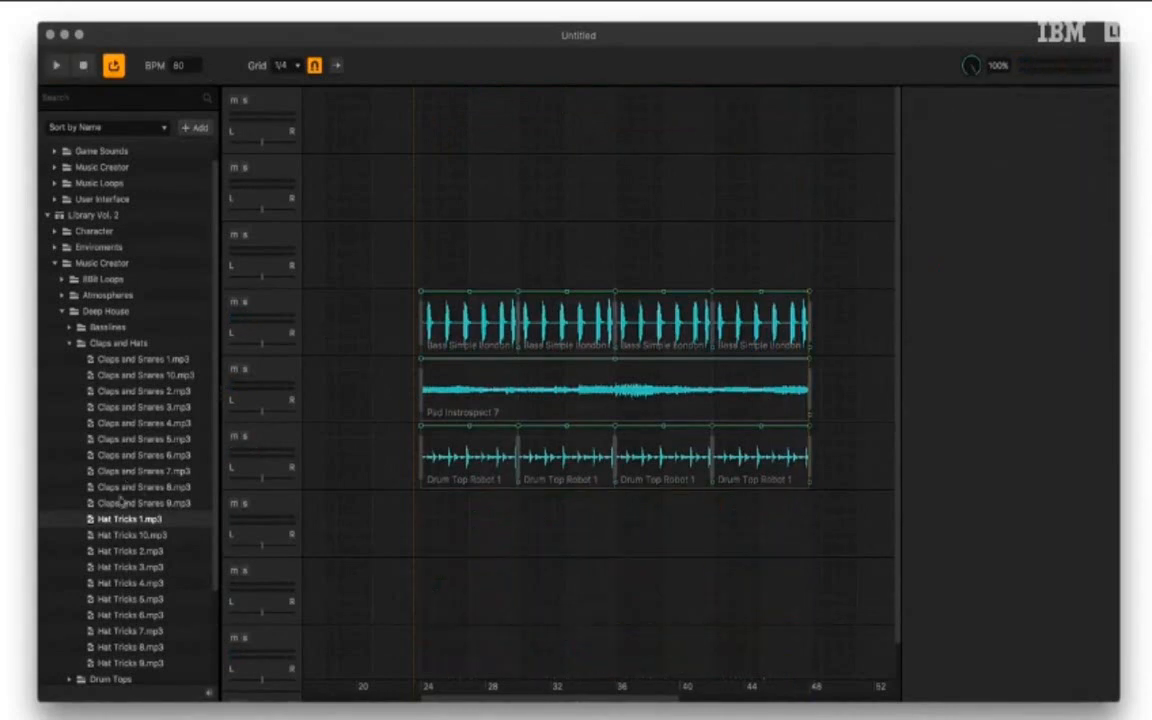
Place Hat Tricks 4 on the third track, aligned with the second pad clip's start, and duplicate it three times
{"action": "left_click_drag", "start_coordinate": [130, 565], "coordinate": [450, 266]}
{"action": "key", "text": "super+d"}
{"action": "key", "text": "super+d"}
{"action": "key", "text": "super+d"}
Expand the Pads folder of Deep House and place one of its pad loops on the seventh track
{"action": "scroll", "coordinate": [78, 595], "scroll_direction": "down", "scroll_amount": 3}
{"action": "left_click", "coordinate": [70, 613]}
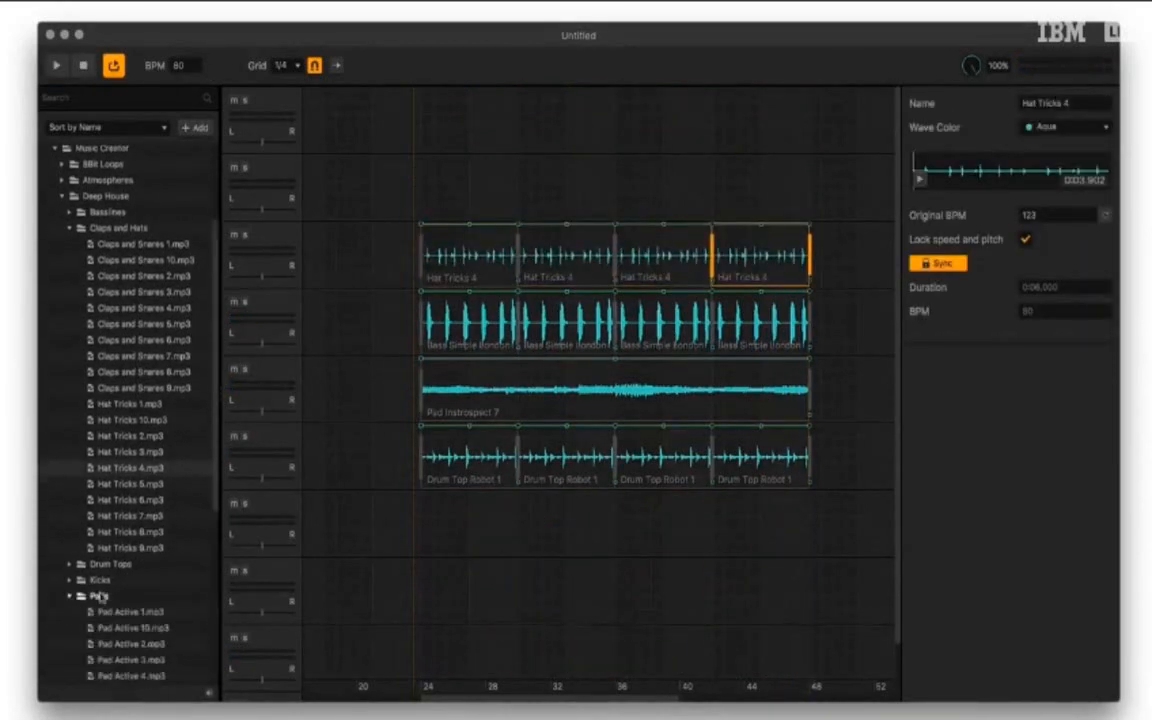
{"action": "scroll", "coordinate": [110, 450], "scroll_direction": "down", "scroll_amount": 5}
{"action": "left_click_drag", "start_coordinate": [130, 595], "coordinate": [545, 517]}
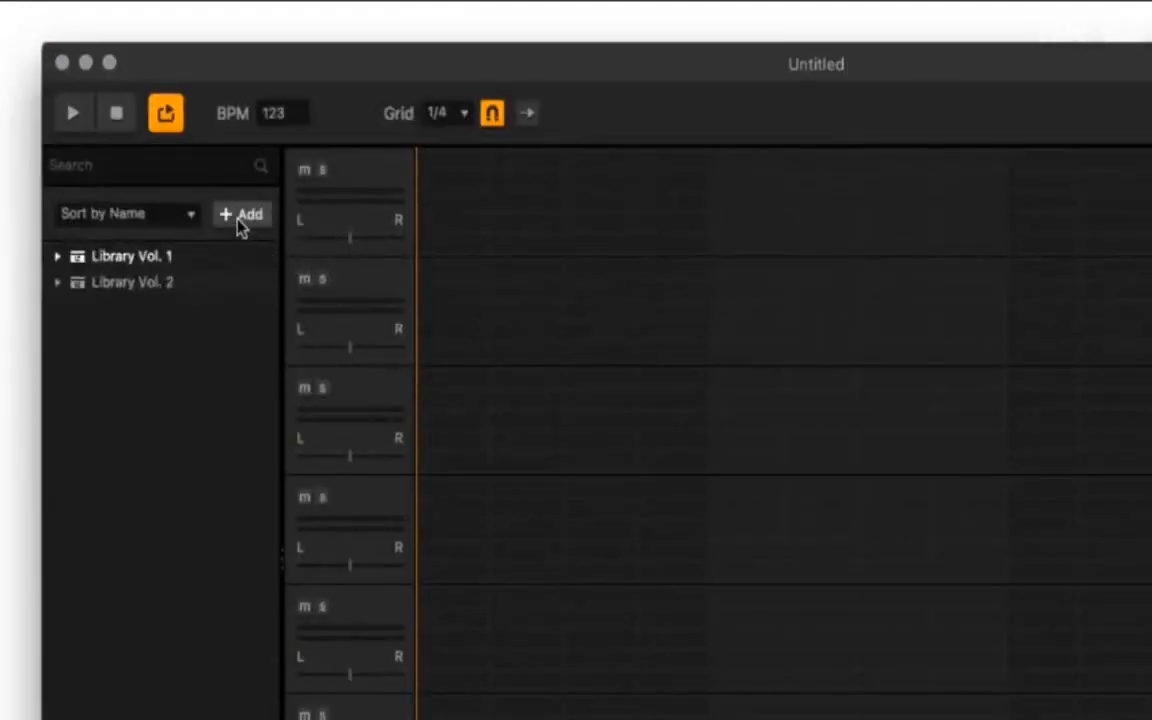
Add the Deadmau5 XFER folder to the sound library, finding it by searching for "deadmau5", and expand it
{"action": "left_click", "coordinate": [242, 216]}
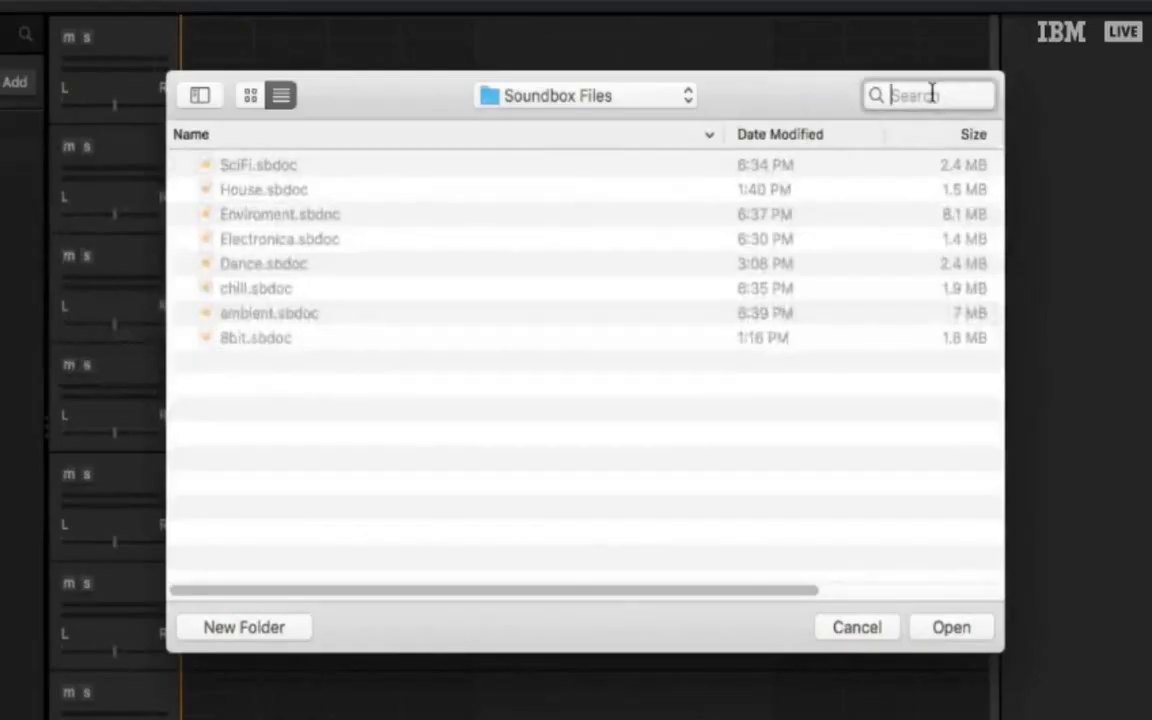
{"action": "type", "text": "deadmau5"}
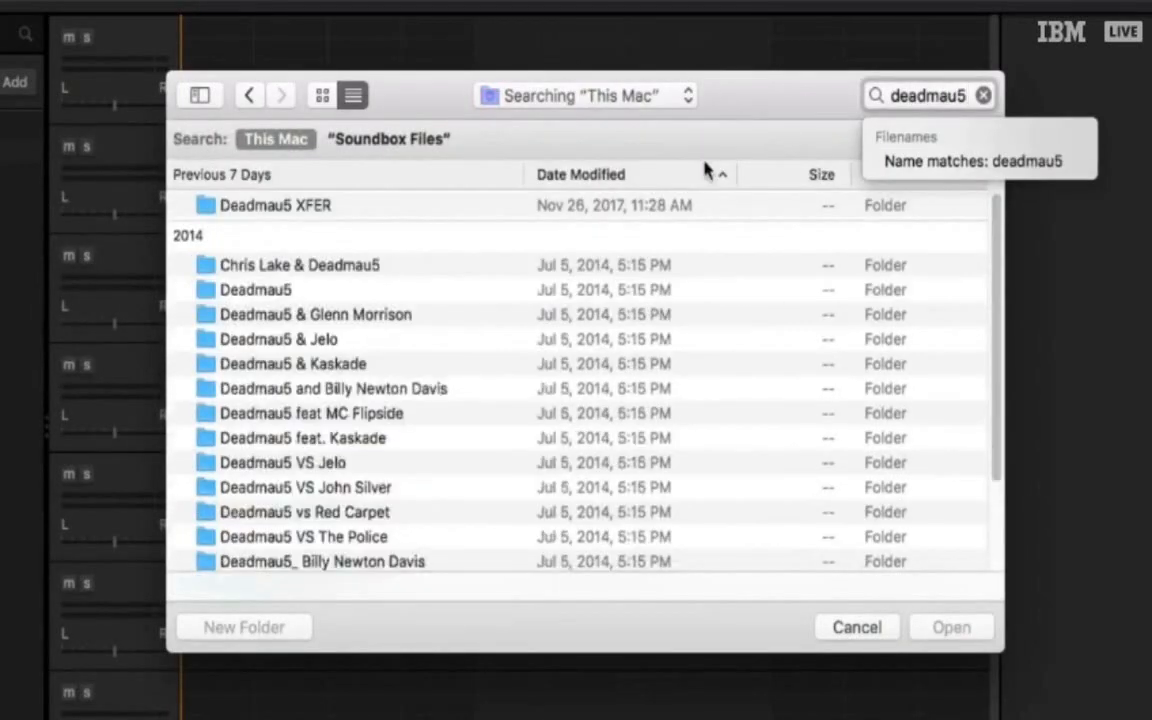
{"action": "left_click", "coordinate": [380, 208]}
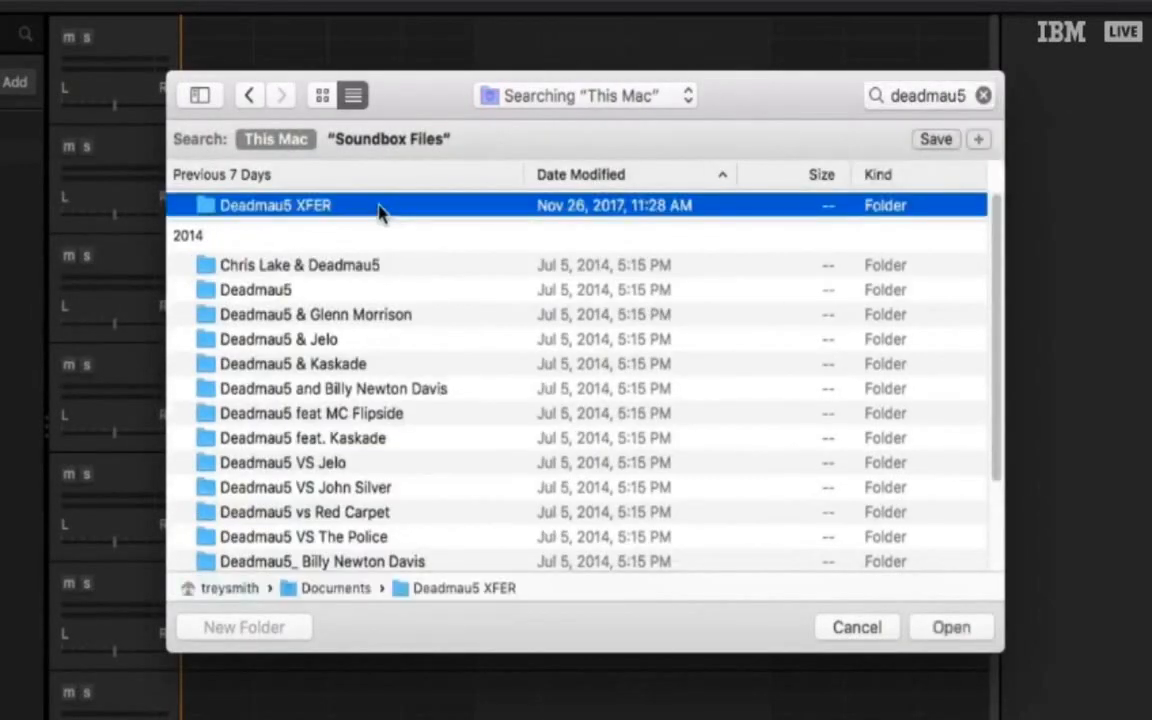
{"action": "left_click", "coordinate": [948, 630]}
{"action": "left_click", "coordinate": [56, 256]}
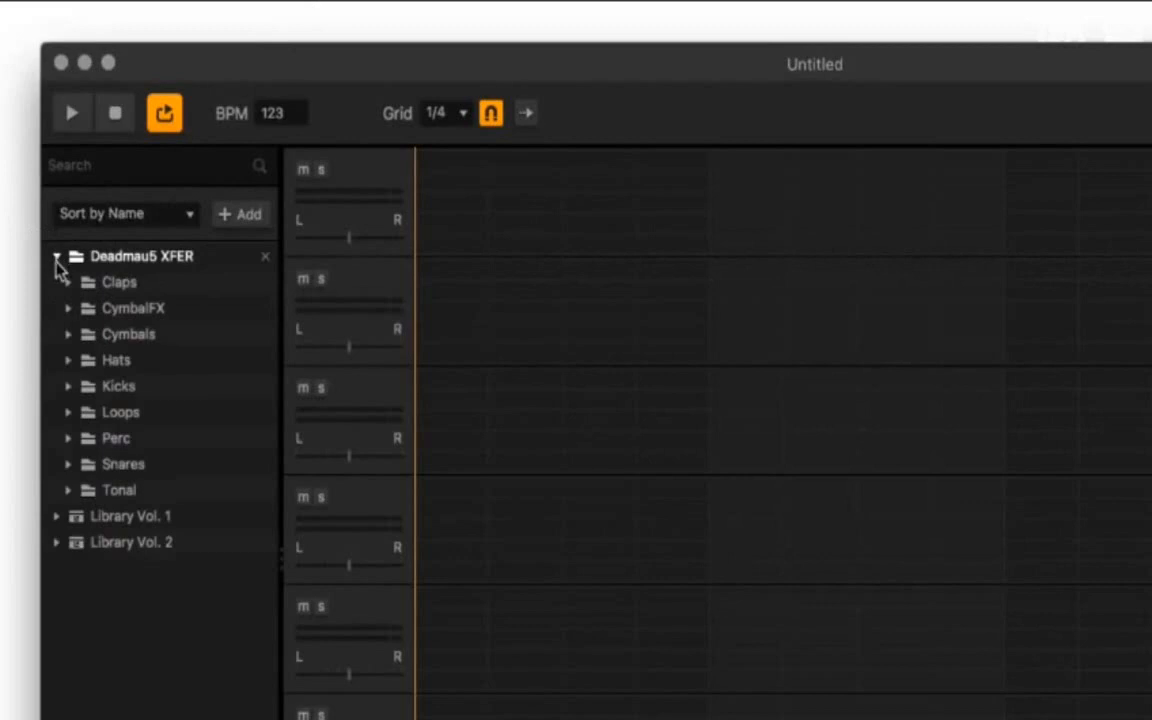
Place XF_Loop_010 from the Deadmau5 XFER Loops folder at the start of the first track and XF_Loop_015 at the start of the second
{"action": "left_click", "coordinate": [68, 418]}
{"action": "scroll", "coordinate": [154, 507], "scroll_direction": "down", "scroll_amount": 5}
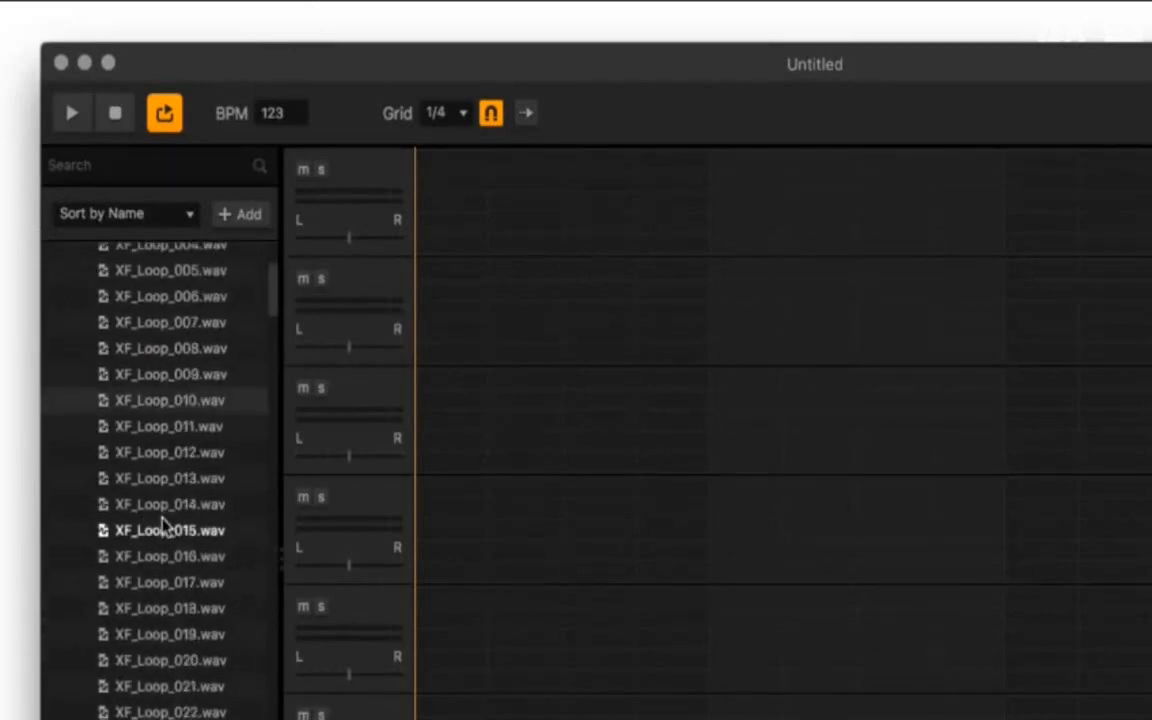
{"action": "left_click_drag", "start_coordinate": [418, 290], "coordinate": [492, 235]}
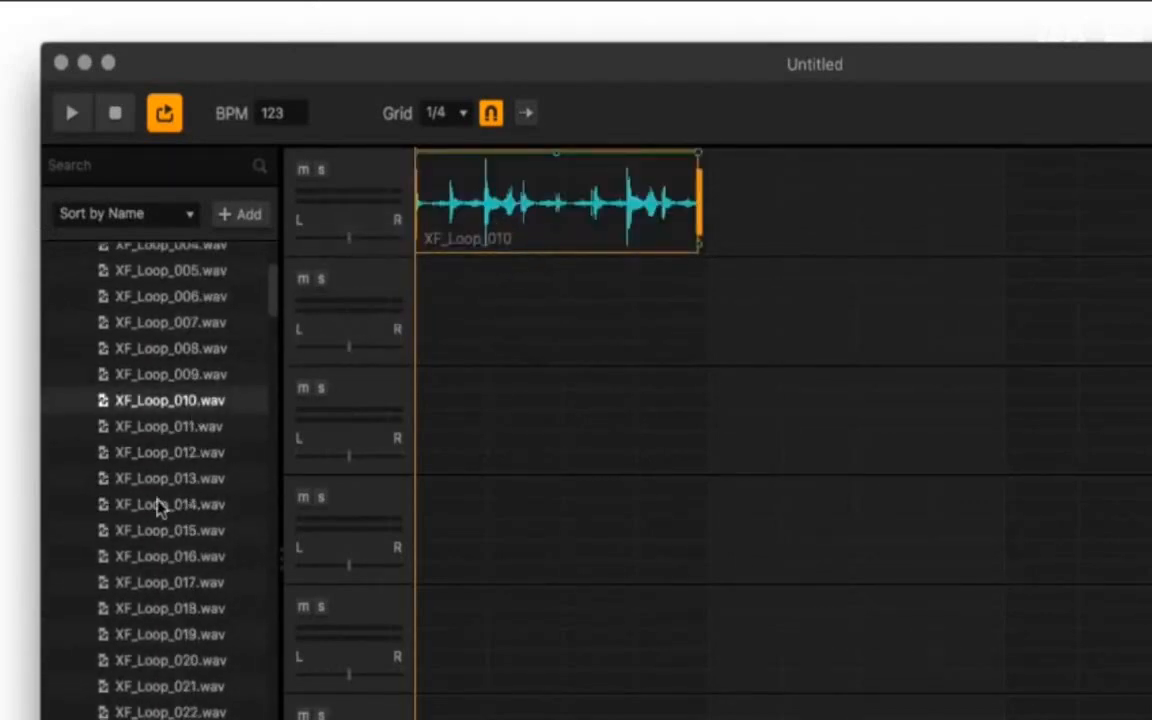
{"action": "left_click_drag", "start_coordinate": [160, 530], "coordinate": [462, 340]}
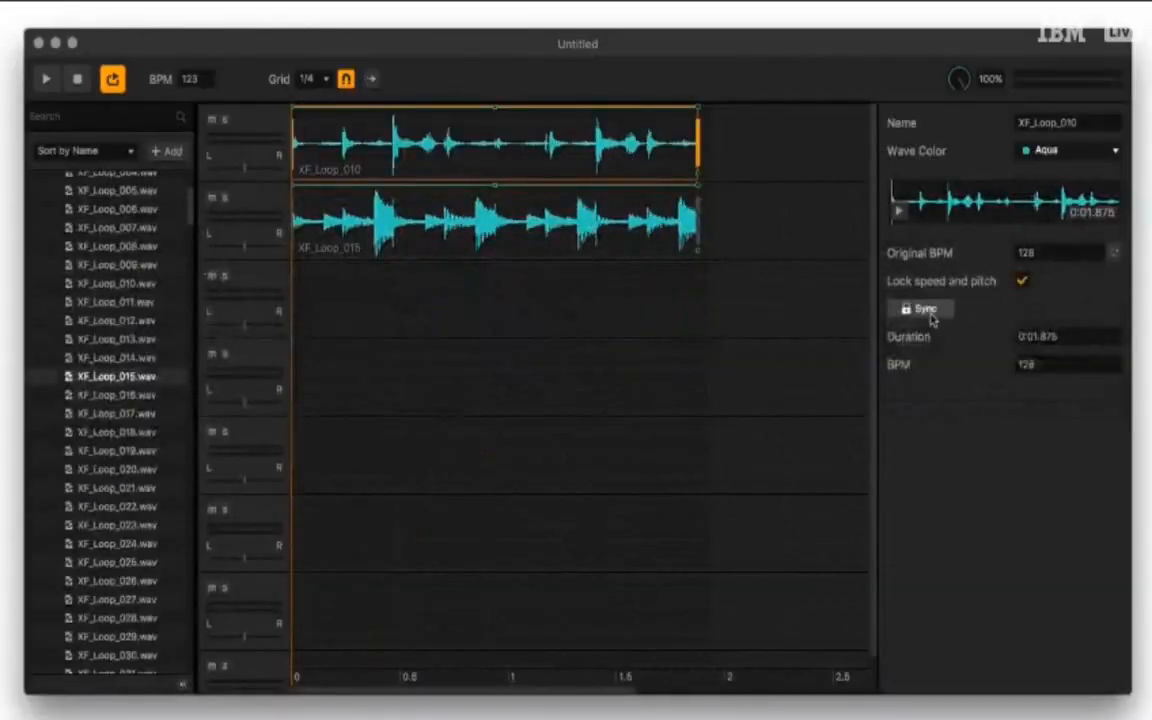
Sync the XF_Loop_010 and XF_Loop_015 clips to the project tempo and play them together
{"action": "left_click", "coordinate": [930, 318]}
{"action": "left_click", "coordinate": [658, 239]}
{"action": "left_click", "coordinate": [918, 311]}
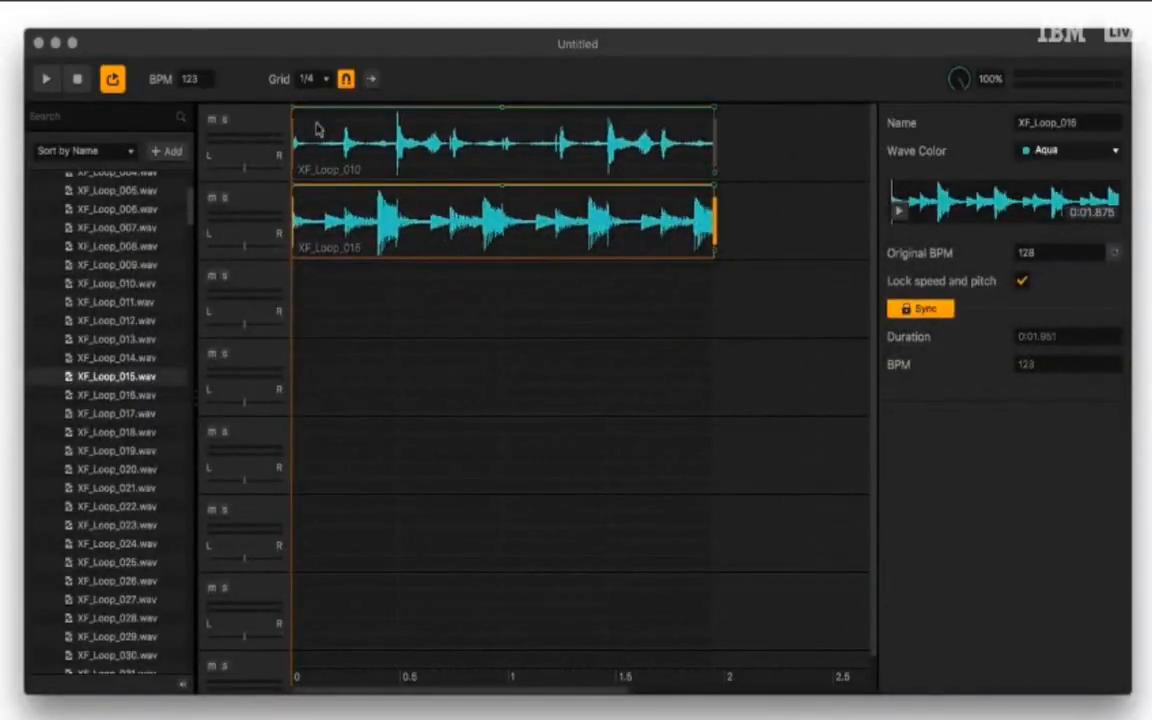
{"action": "left_click", "coordinate": [52, 81]}
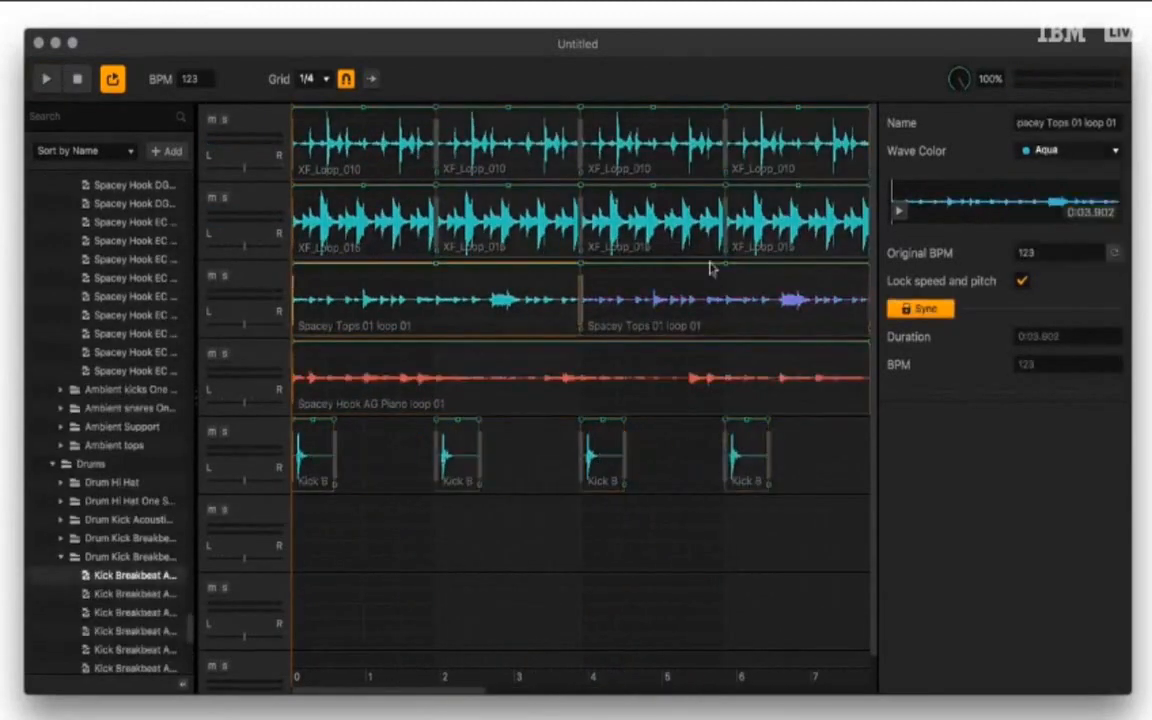
Set the wave color of the first Spacey Tops 01 clip to Purple and the second XF_Loop_015 clip to Blue, and play the arrangement
{"action": "left_click", "coordinate": [1068, 150]}
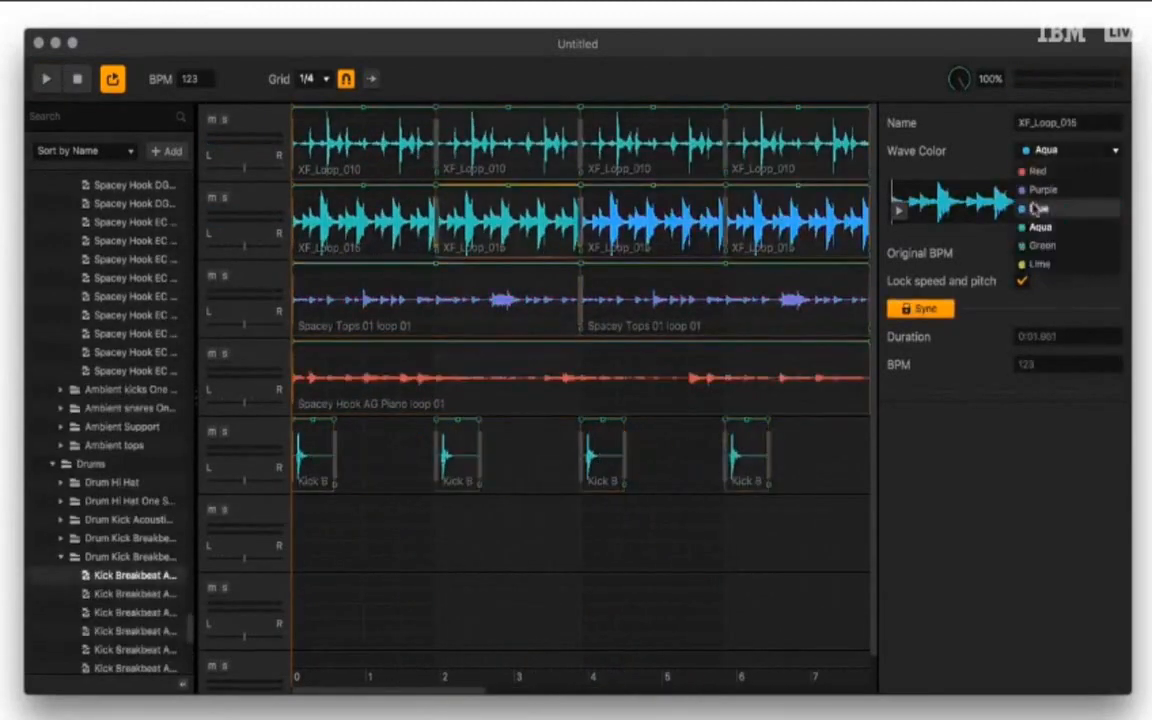
{"action": "left_click", "coordinate": [1038, 208]}
{"action": "left_click", "coordinate": [48, 80]}
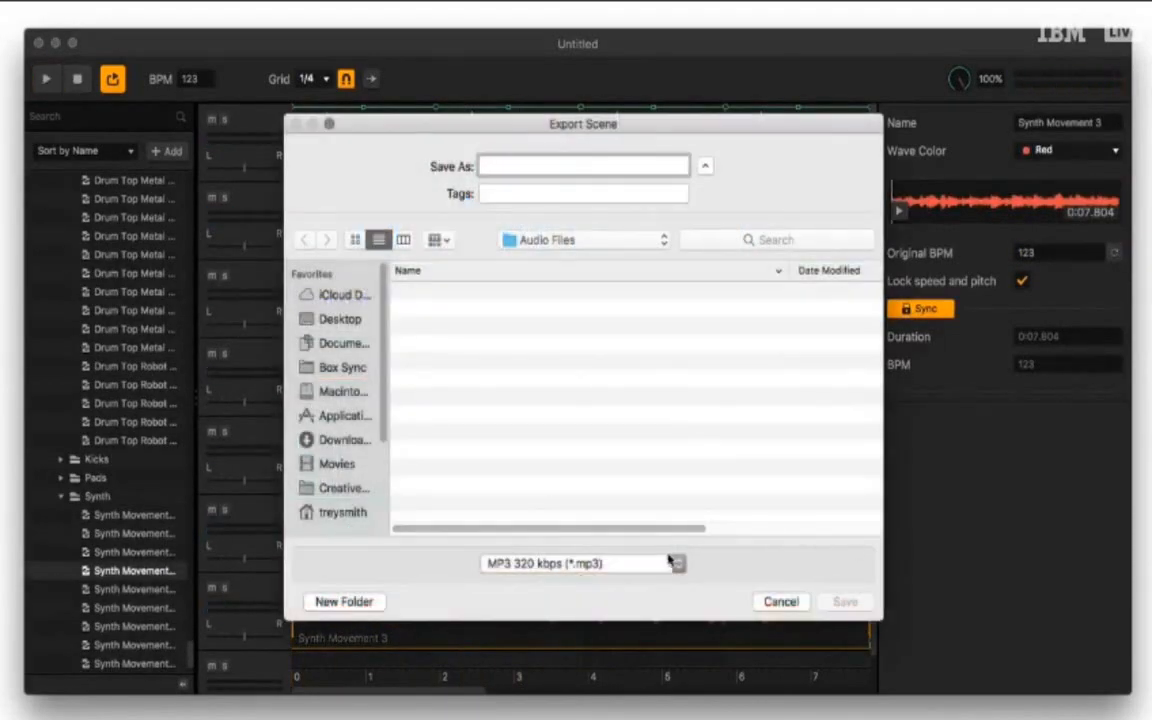
Open the list of audio file formats for exporting the scene
{"action": "left_click", "coordinate": [669, 563]}
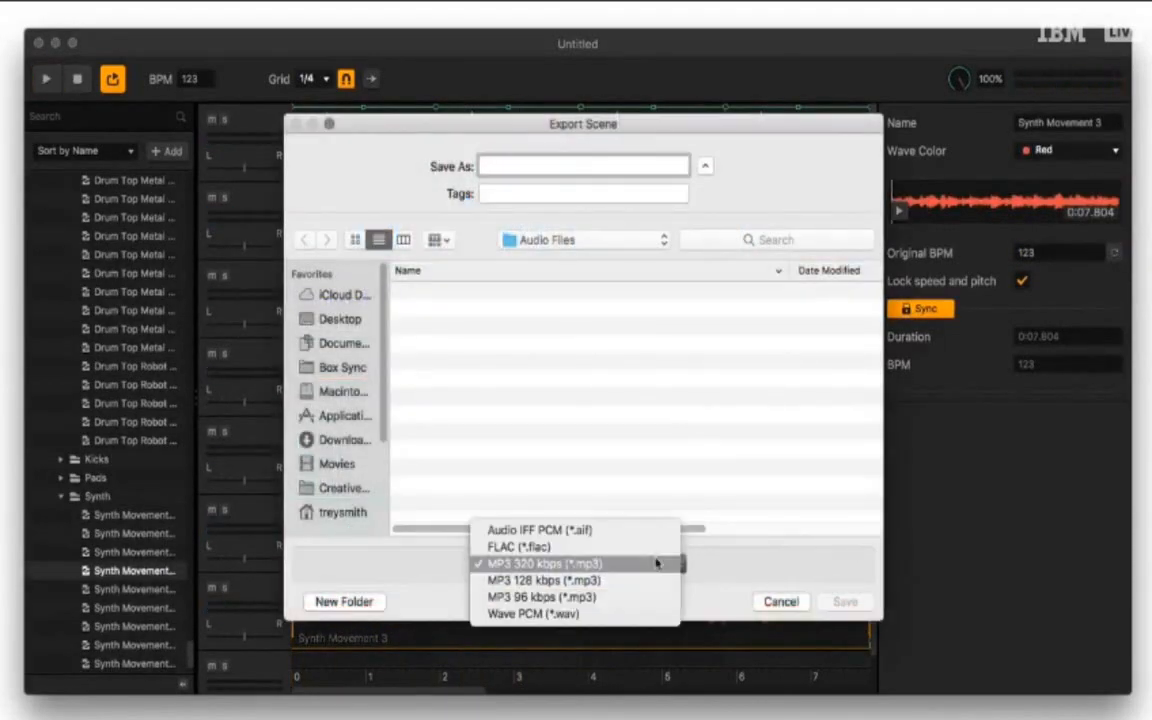